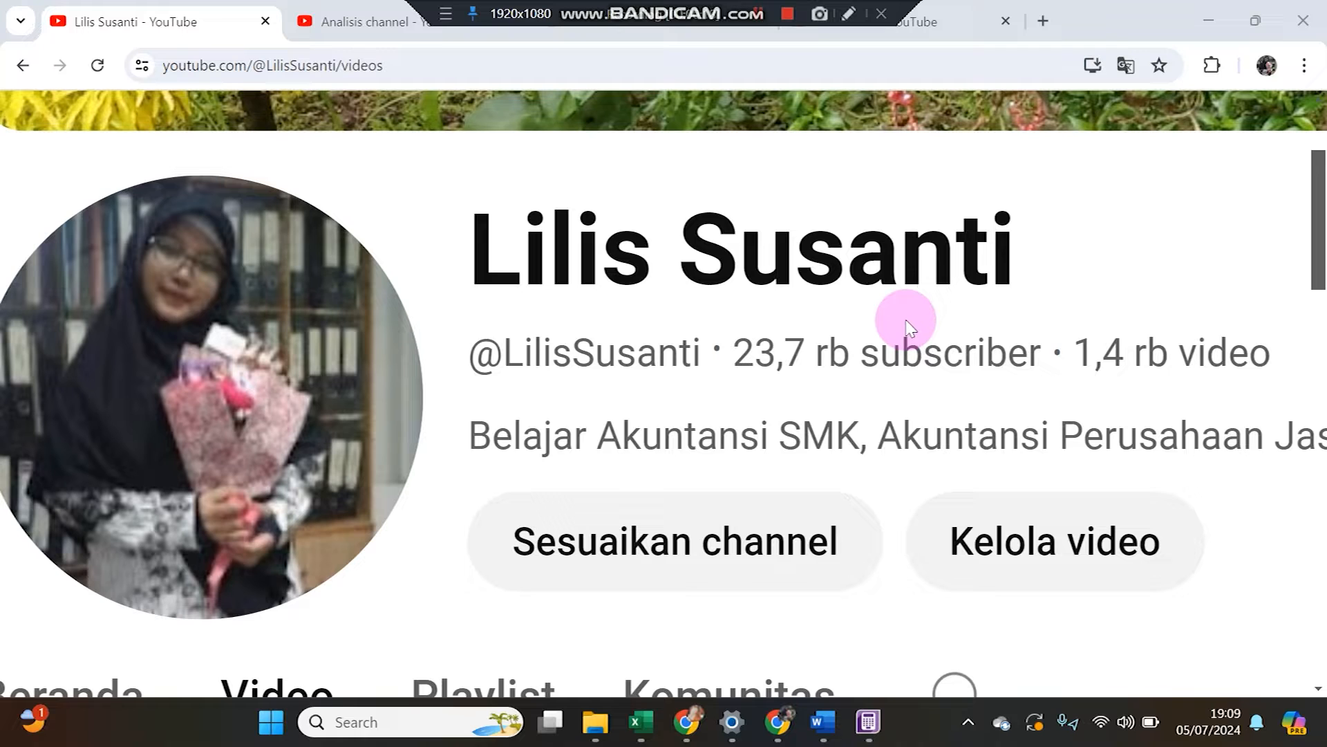
- Review the August 2018 transactions of the UD Jaya Mandiri case study in Word and return to ABSS Accounting
left_click(819, 724)
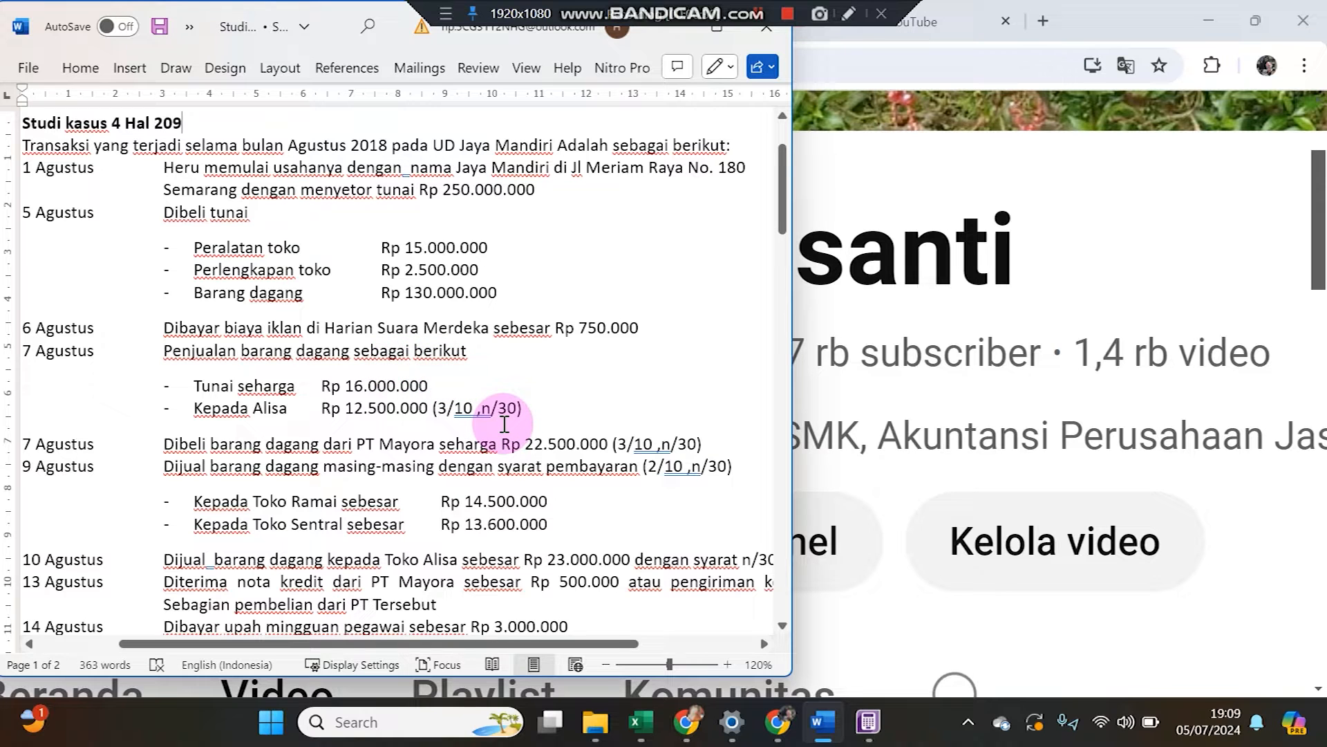
left_click(861, 735)
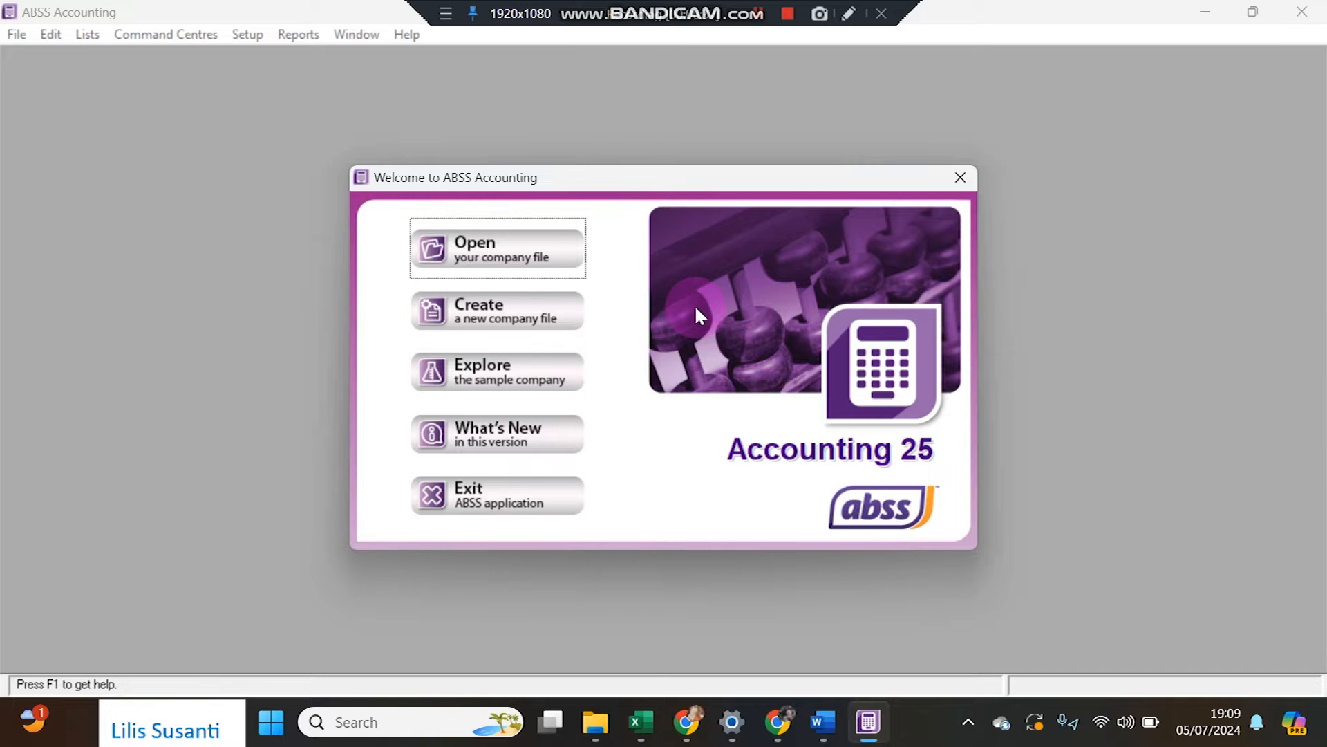
left_click(822, 722)
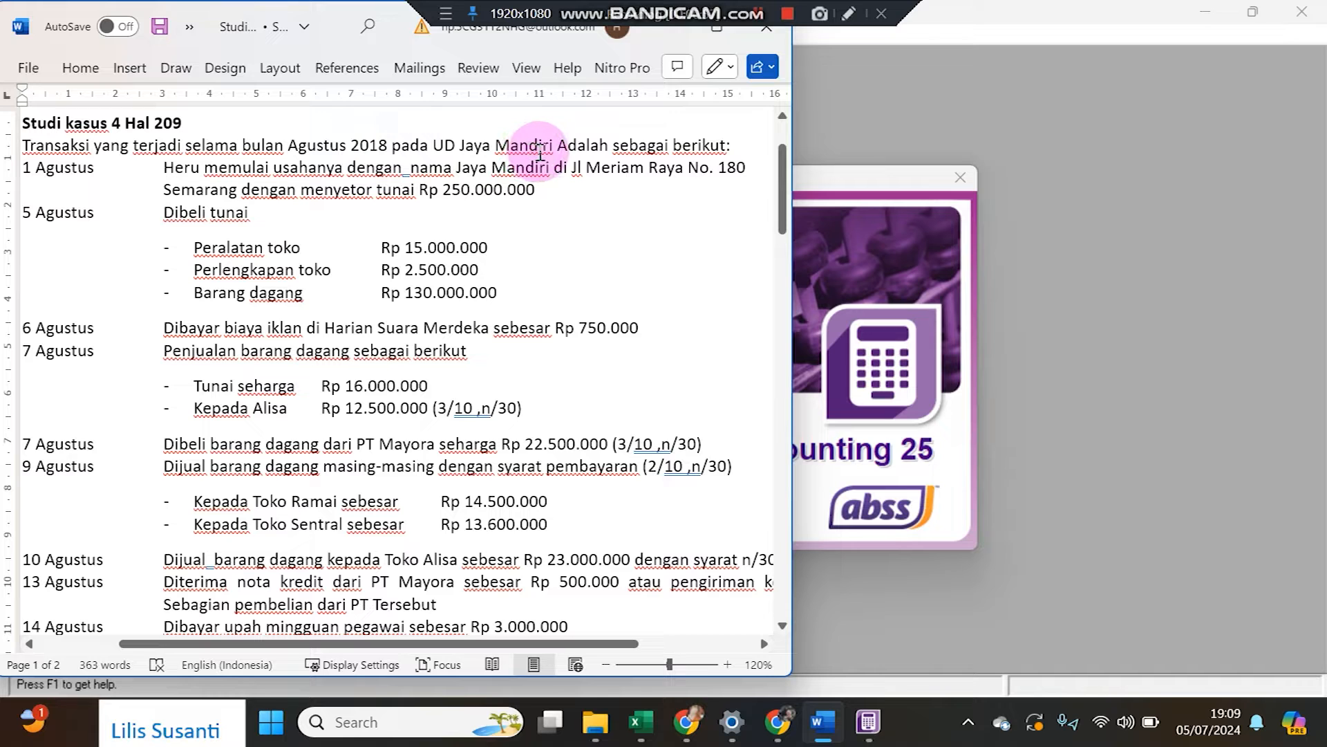
left_click(1191, 440)
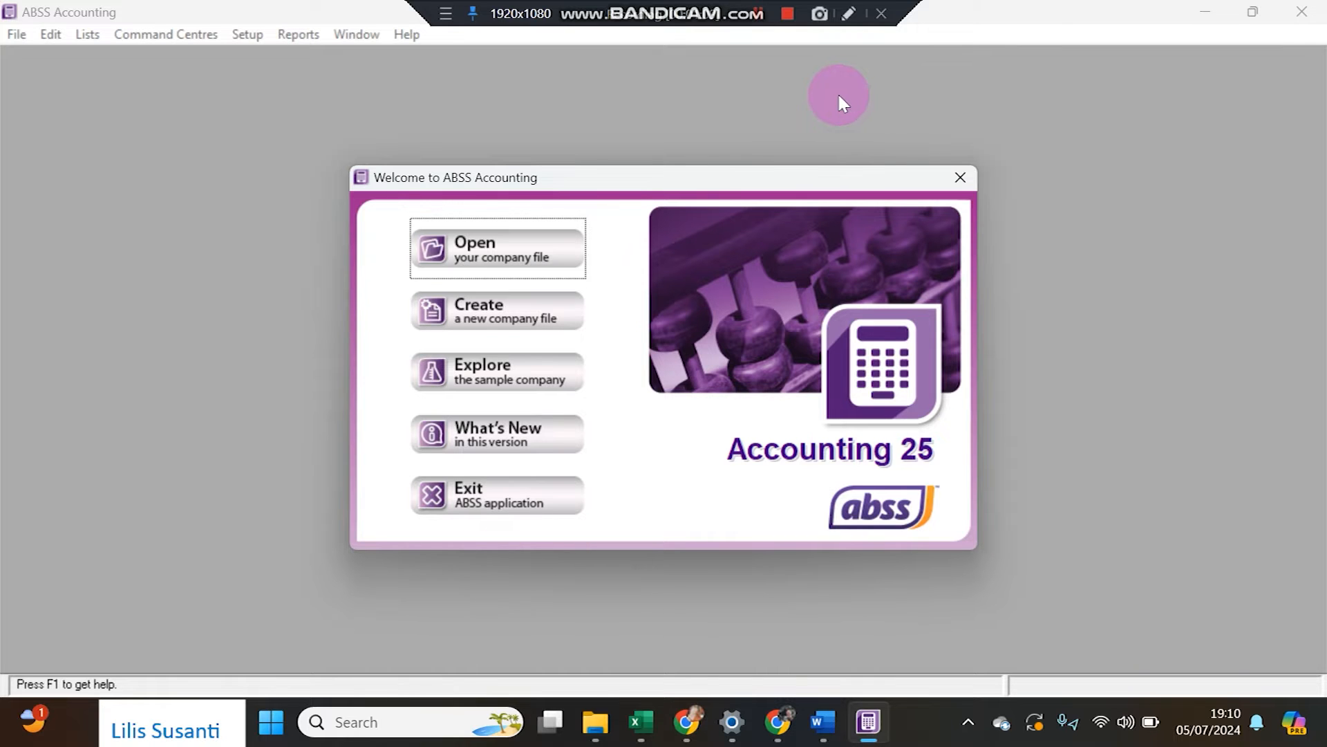
- Start a new company file and enter the company name as UD Jaya Mandiri, followed by an underscore and the owner's first name
left_click(478, 307)
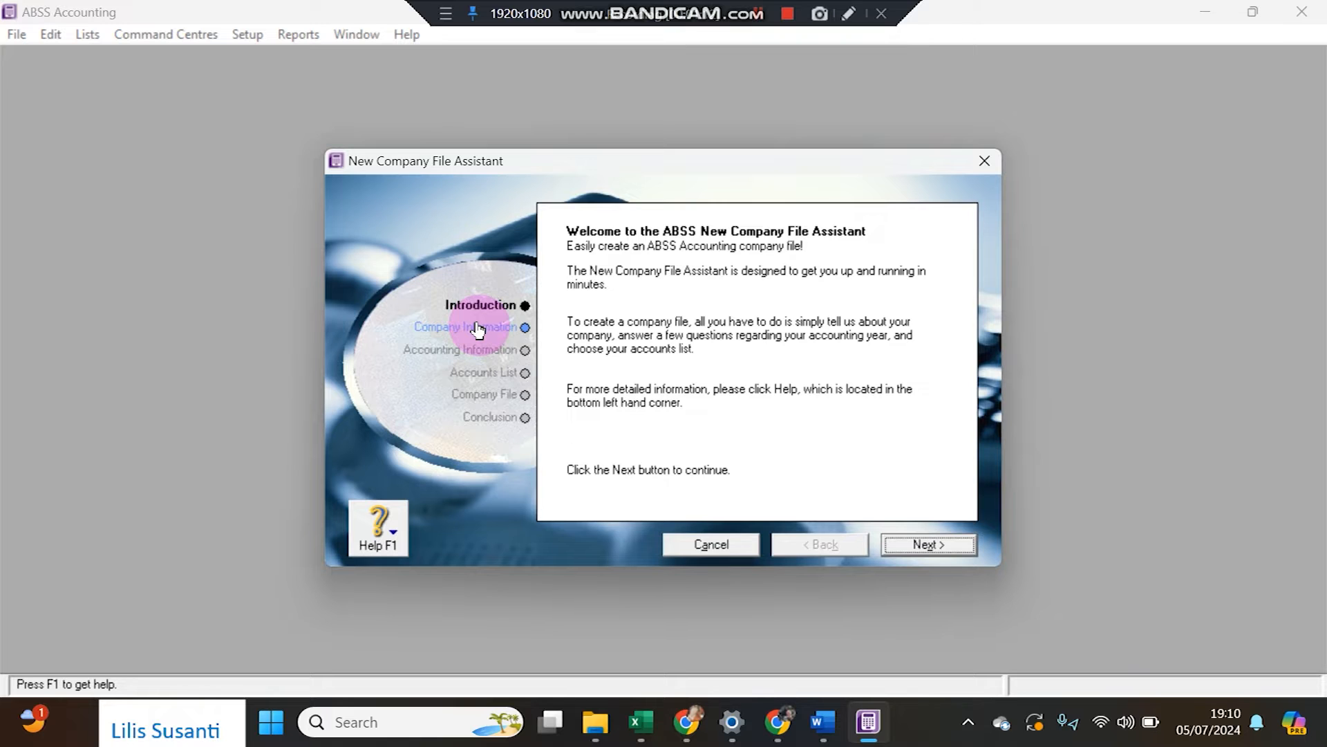
left_click(479, 327)
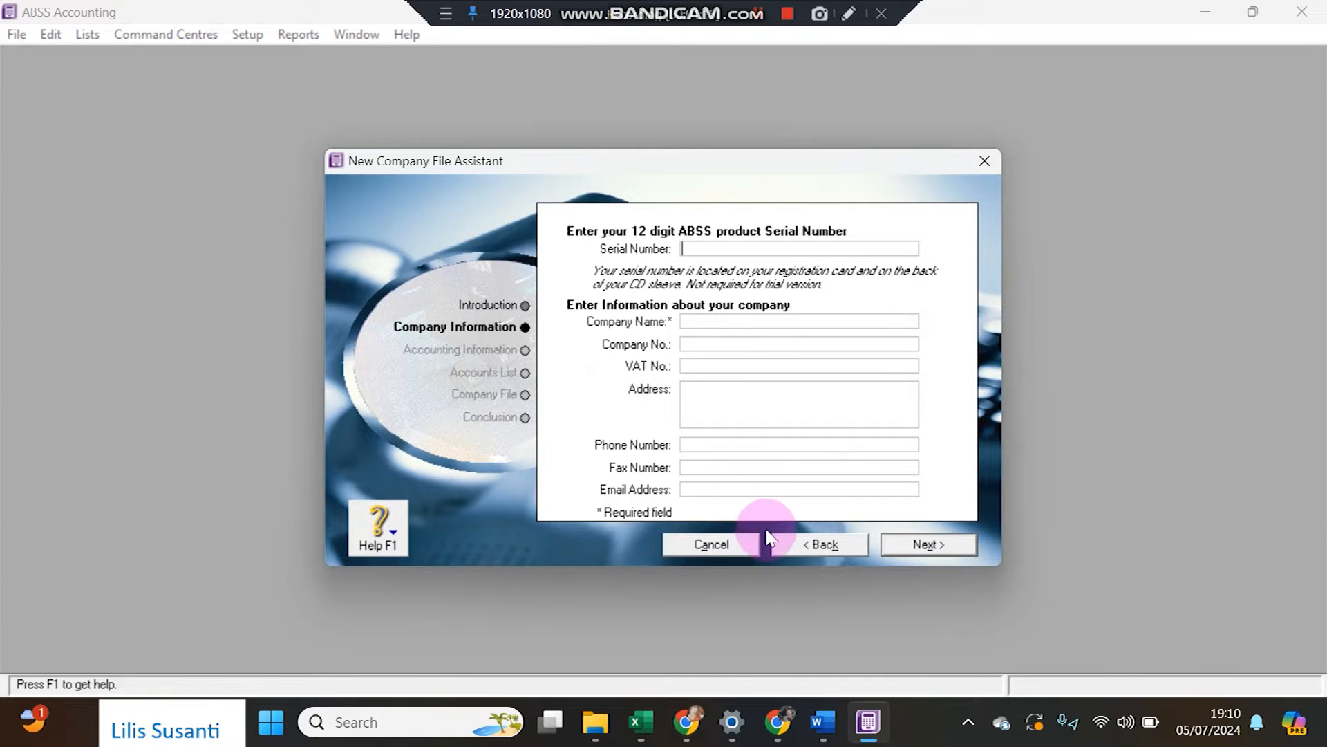
left_click(688, 321)
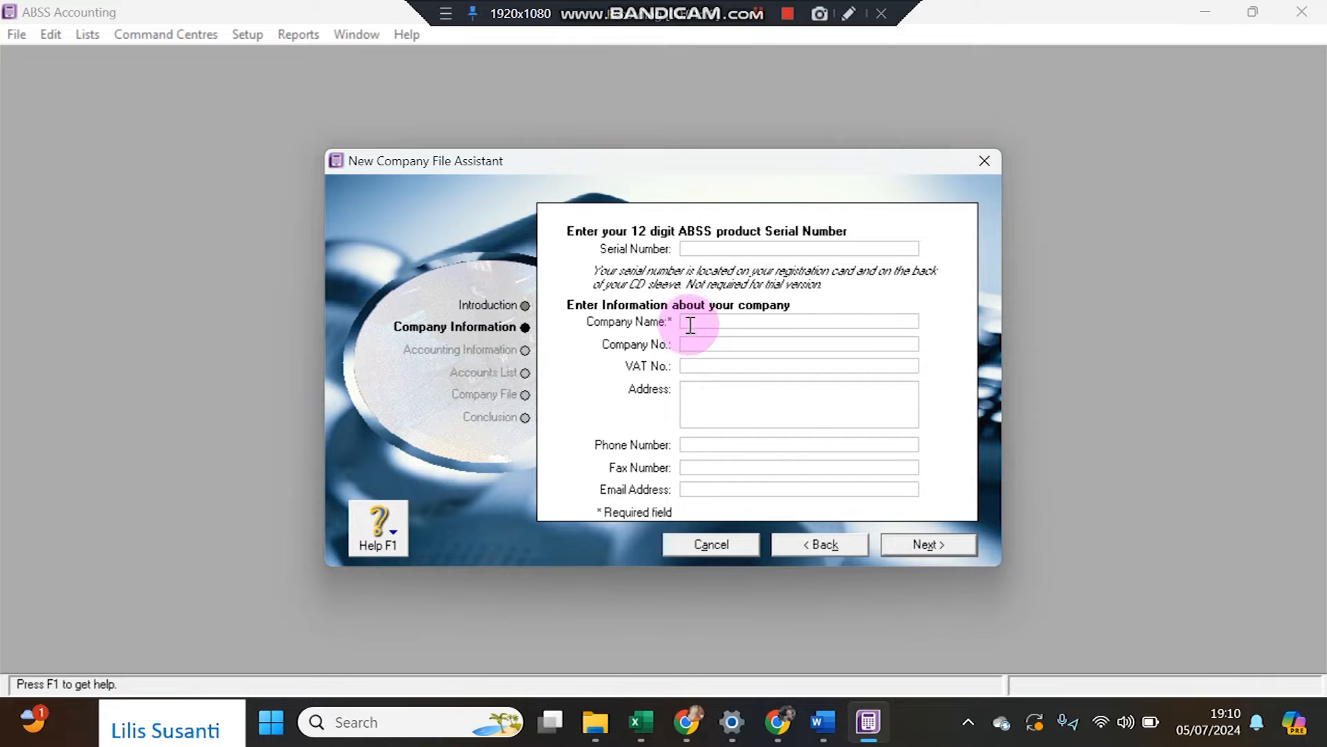
left_click(819, 733)
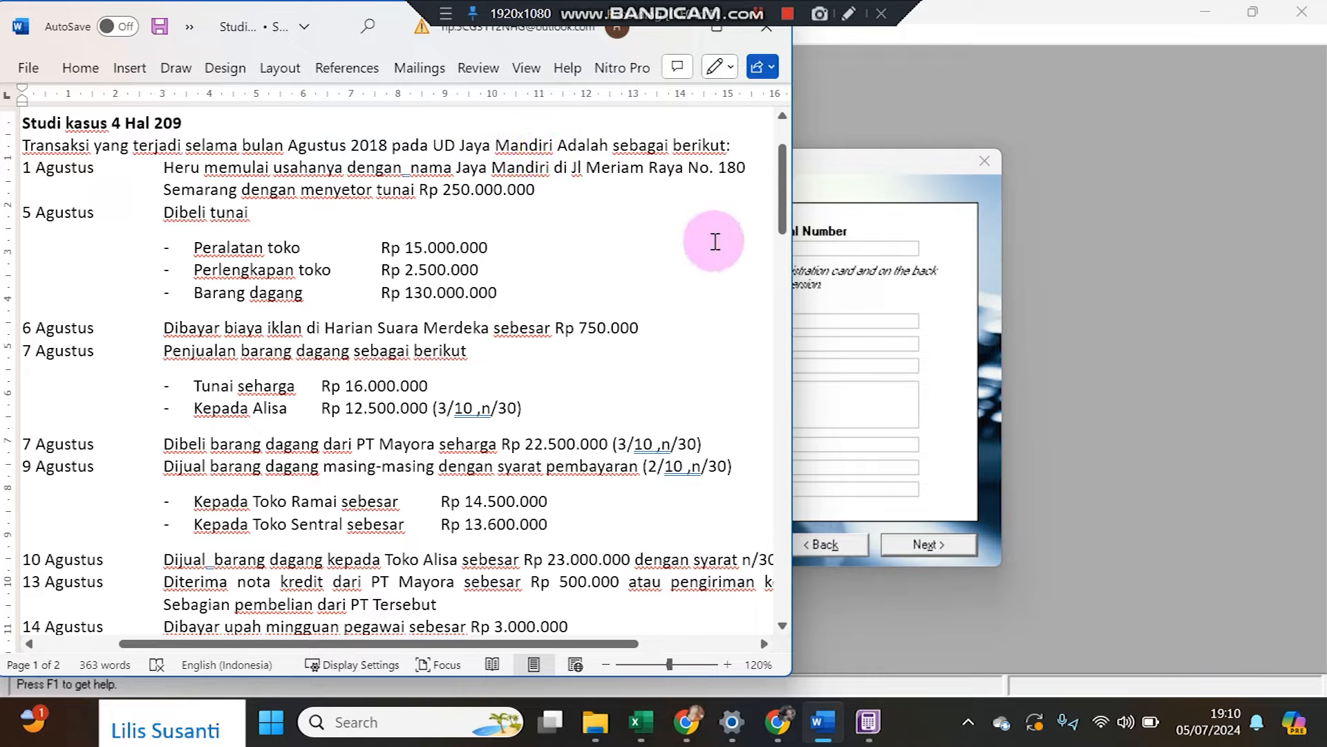
left_click(933, 296)
left_click(709, 327)
type("UD Jaya Mandiri")
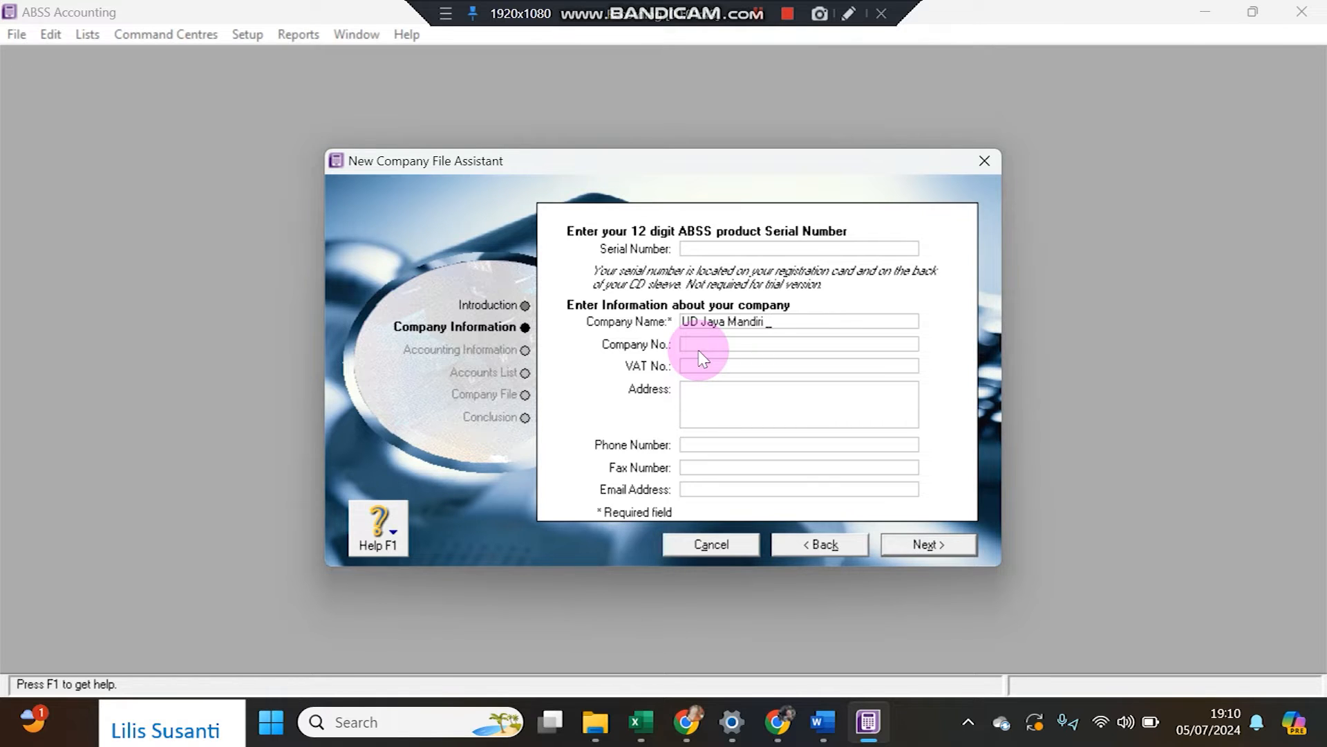
type("_ Lilis")
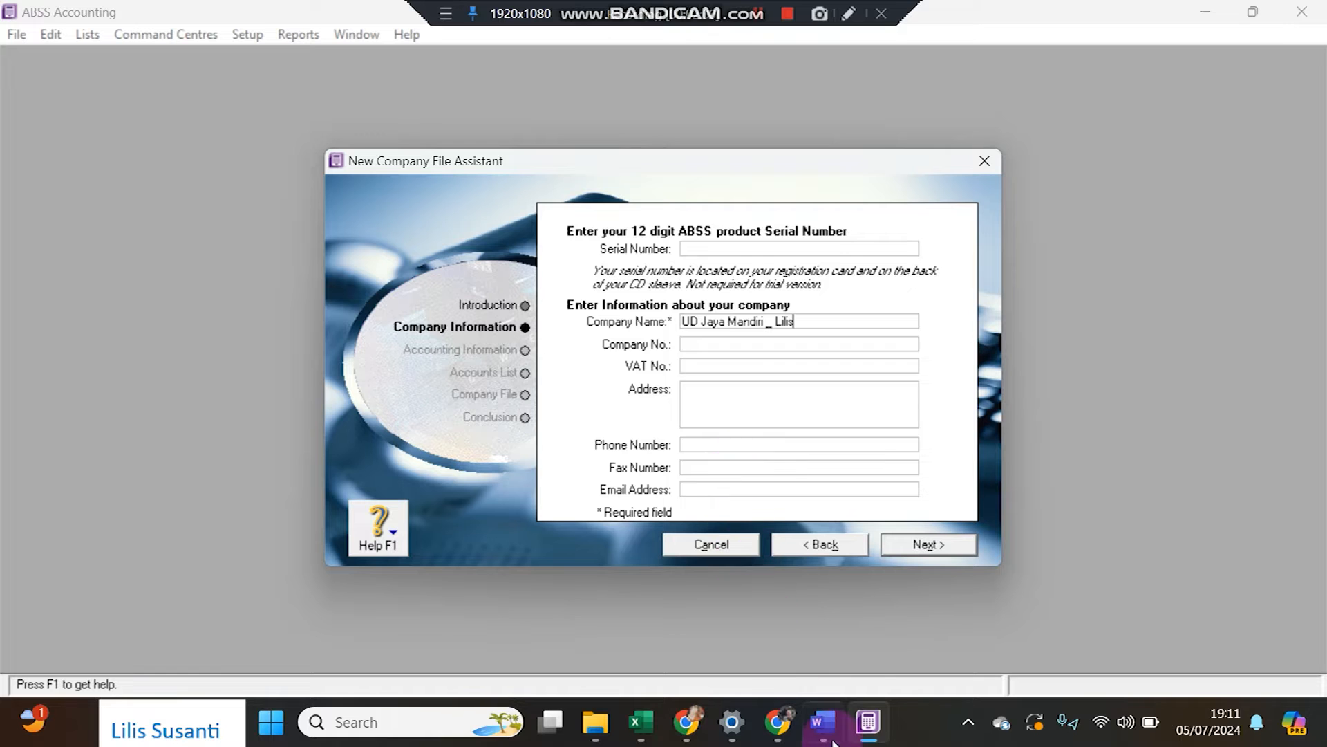
- Check the Word case study for company details, return to ABSS Accounting and proceed to the accounting year settings
left_click(823, 722)
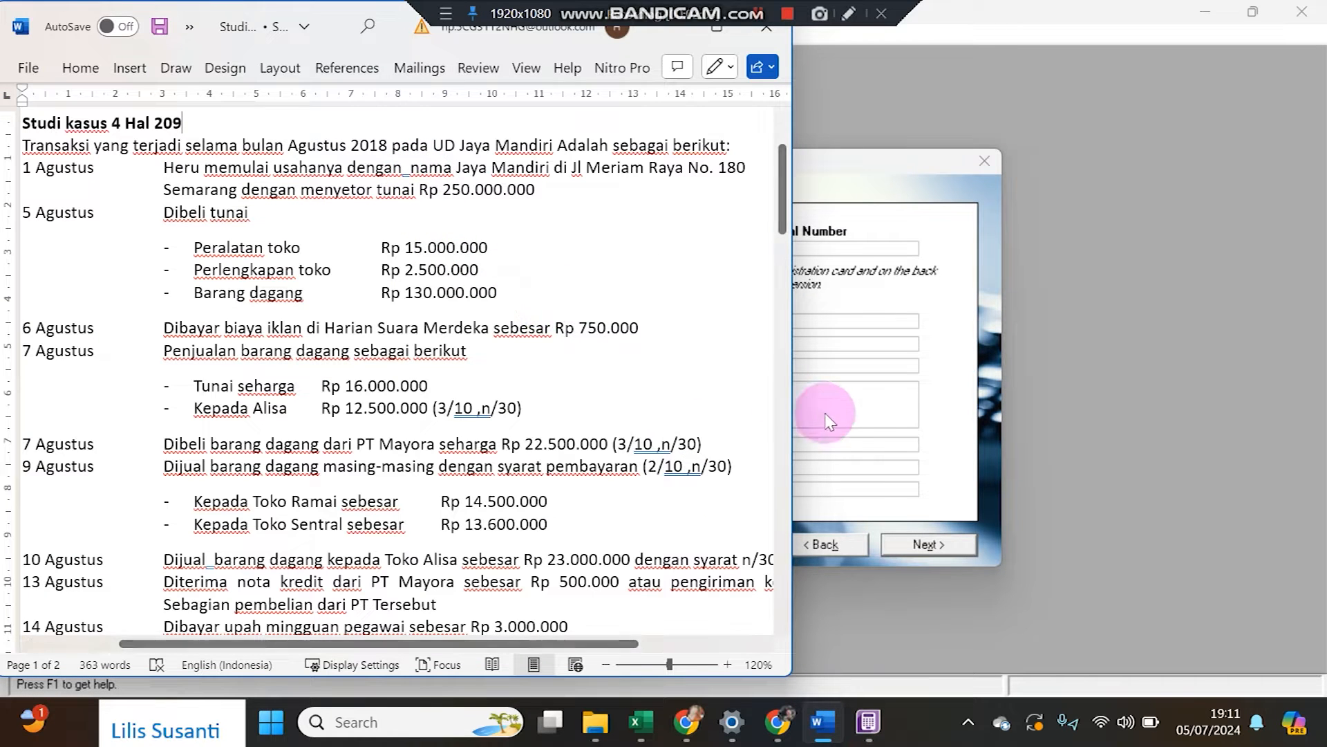
left_click(983, 512)
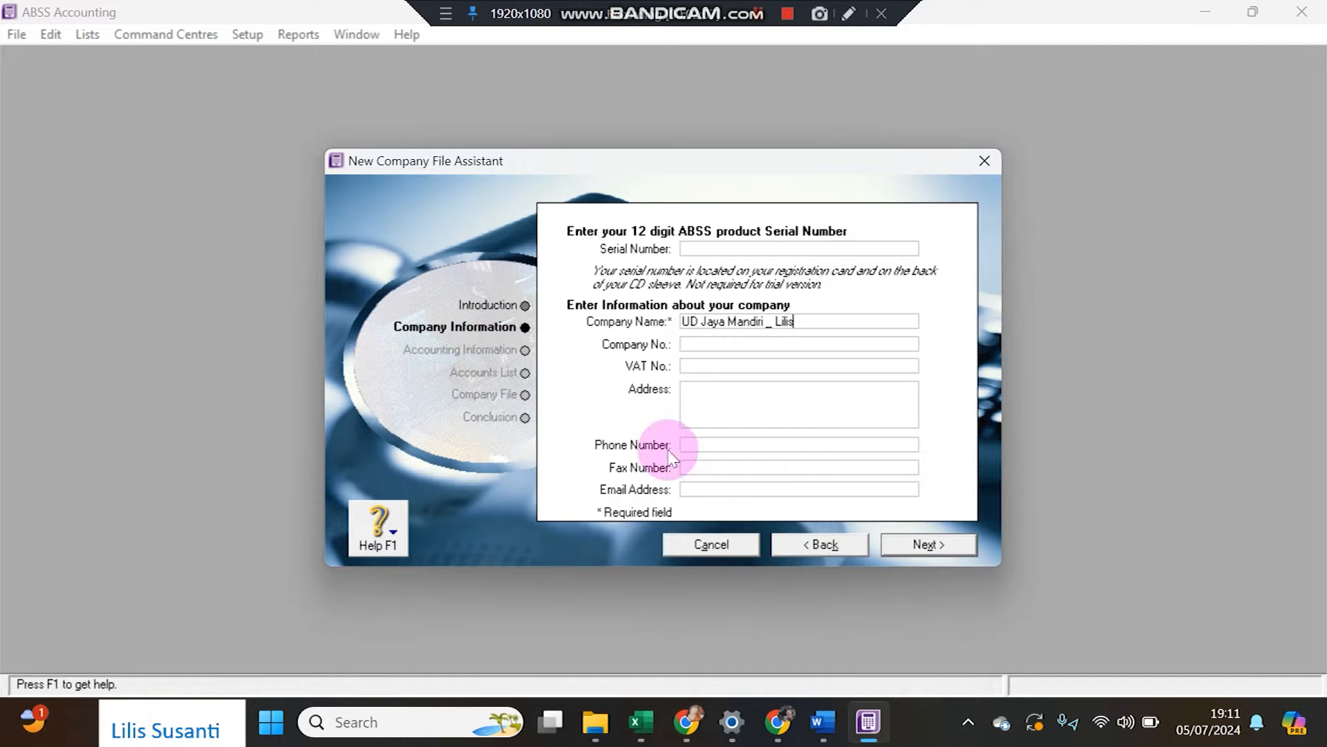
left_click(930, 544)
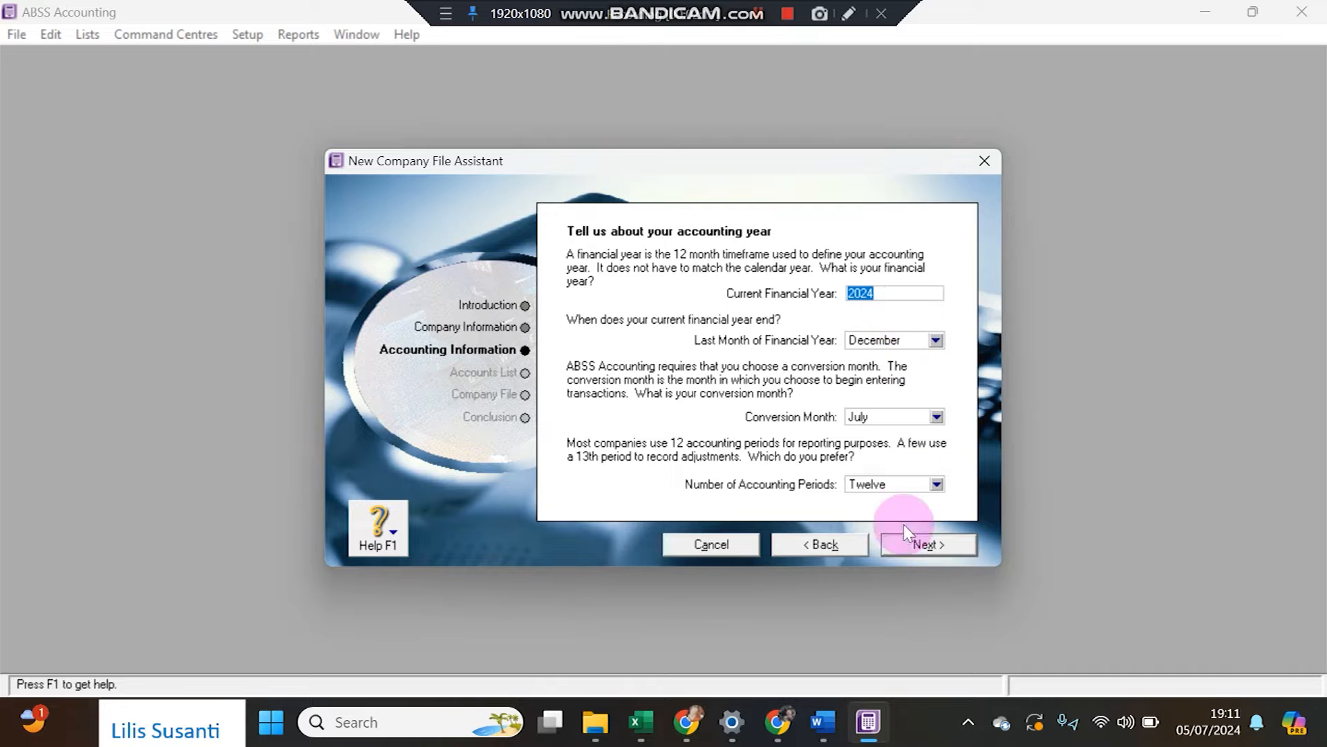
- Check the transaction year in the Word case study and set the current financial year to 2018 in ABSS Accounting
left_click(824, 717)
left_click(822, 721)
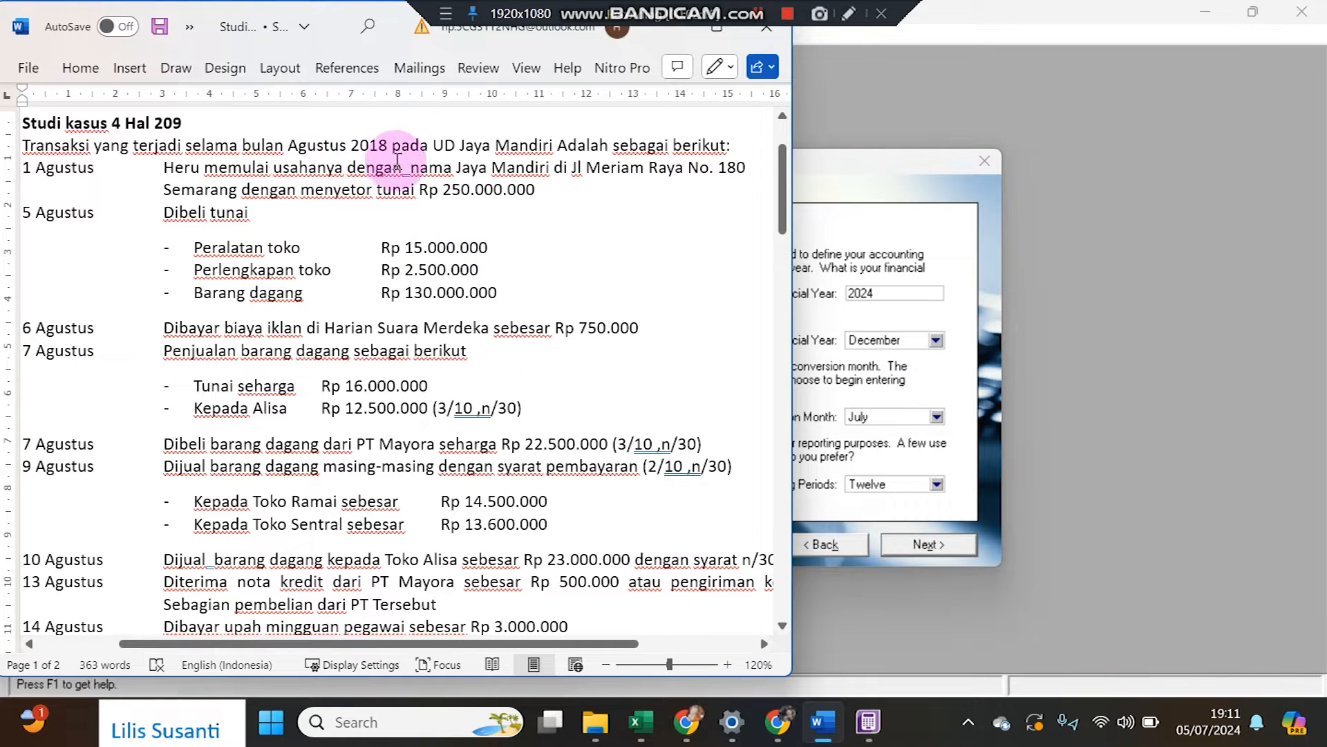
left_click(888, 294)
type("202")
key("BackSpace")
type("18")
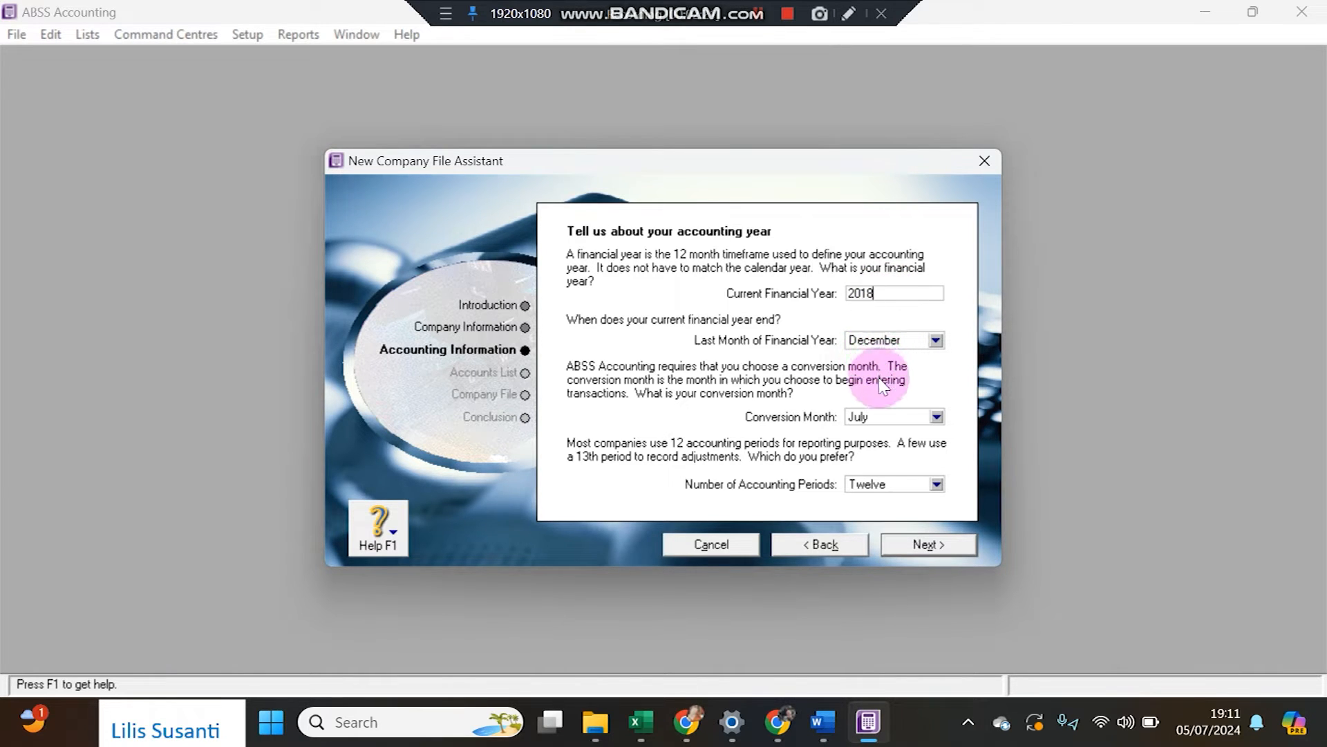
- Set the conversion month to January and compare it with the transaction dates in the Word case study
left_click(872, 416)
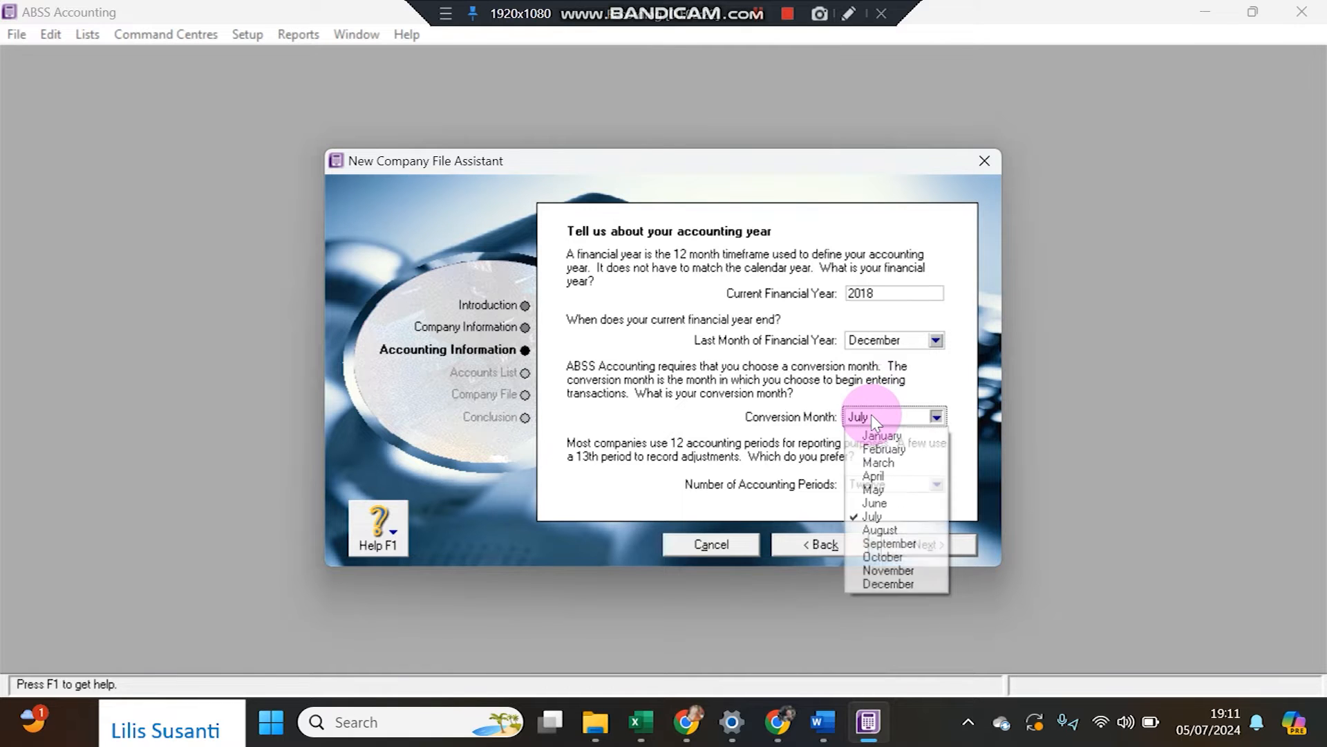
left_click(872, 435)
left_click(872, 418)
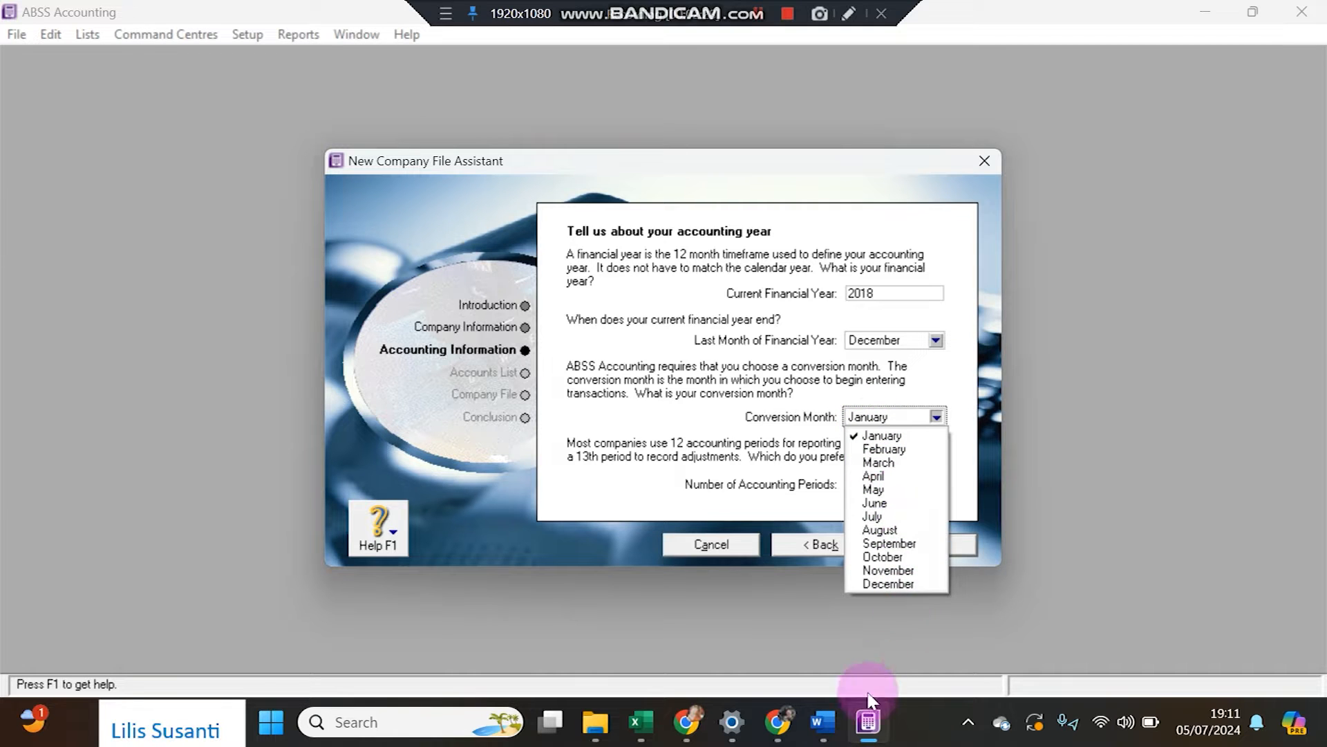
left_click(822, 722)
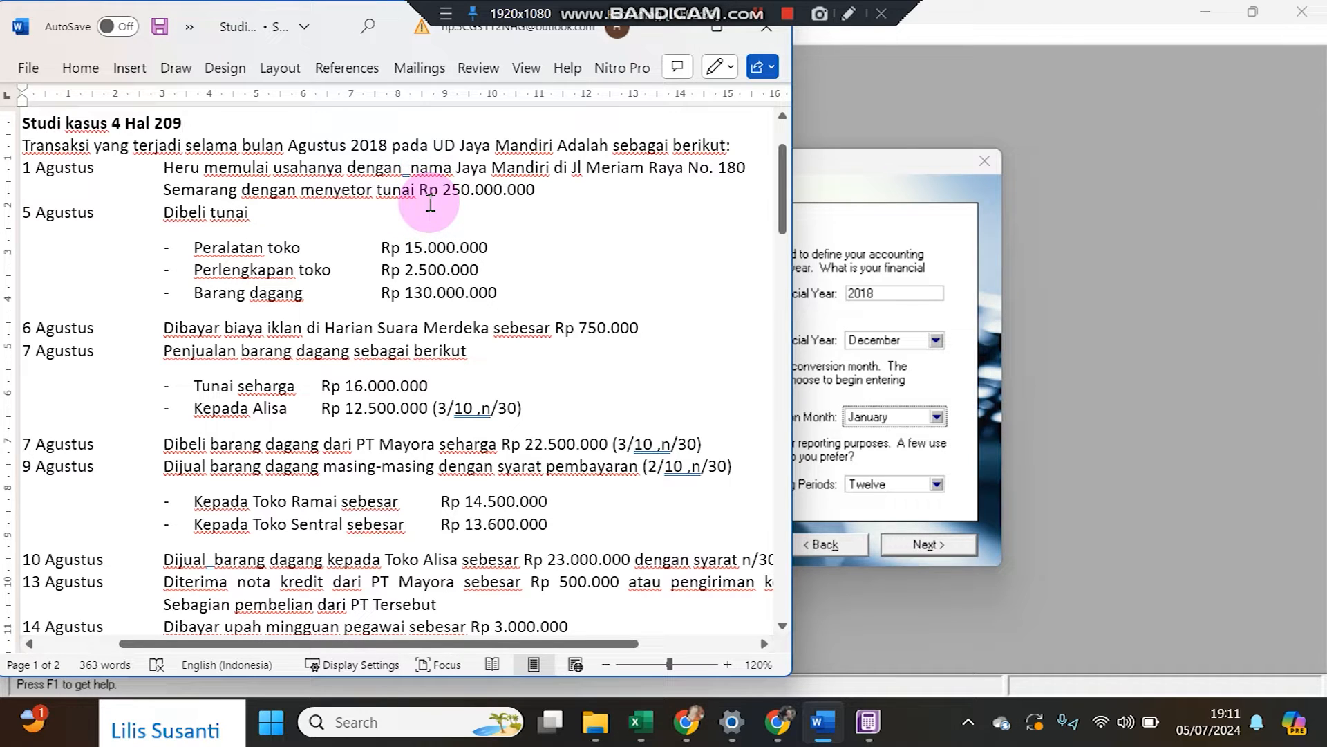
left_click(930, 390)
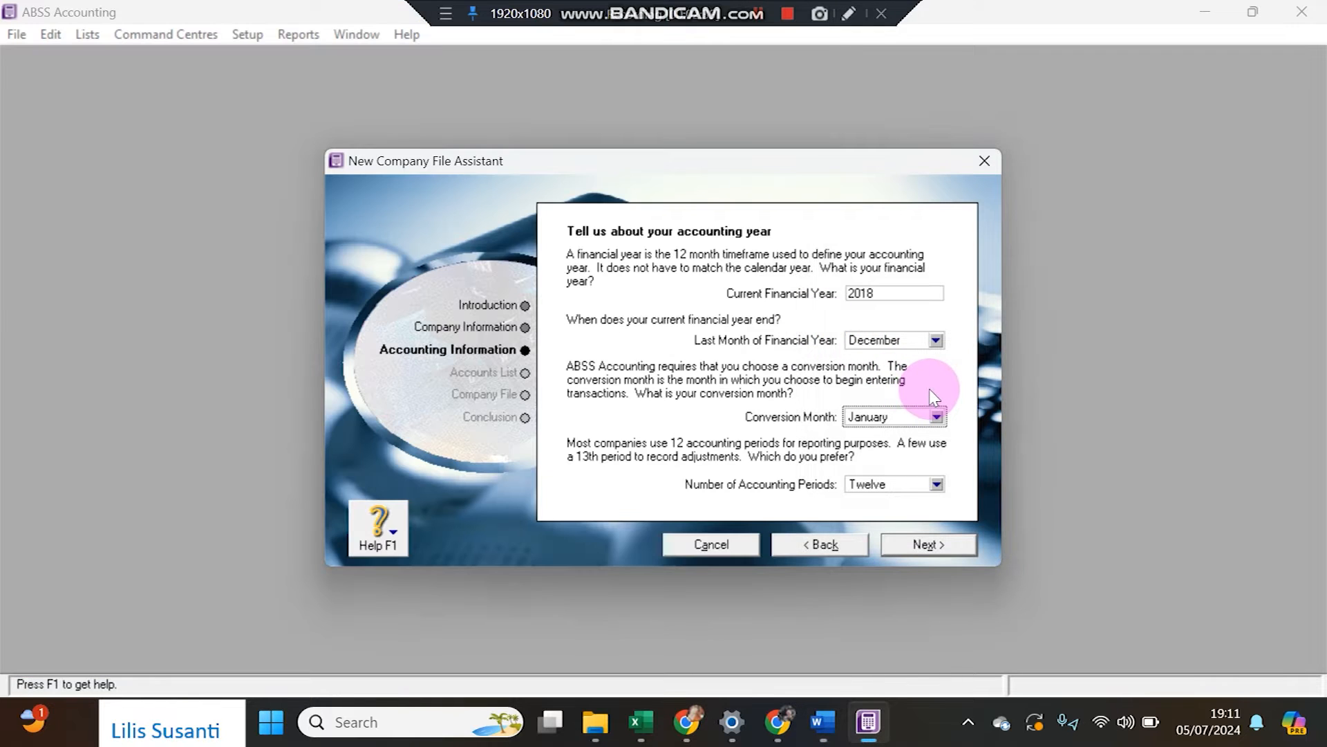
left_click(919, 414)
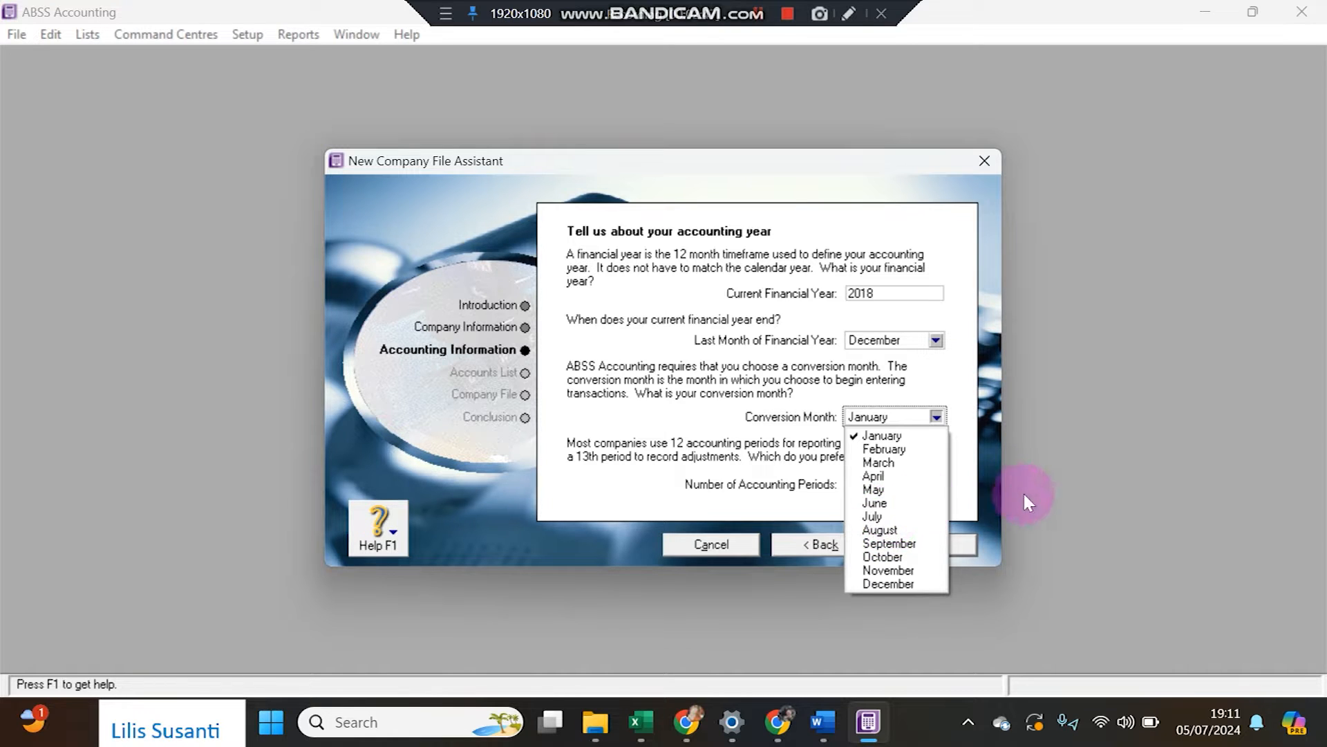
left_click(993, 495)
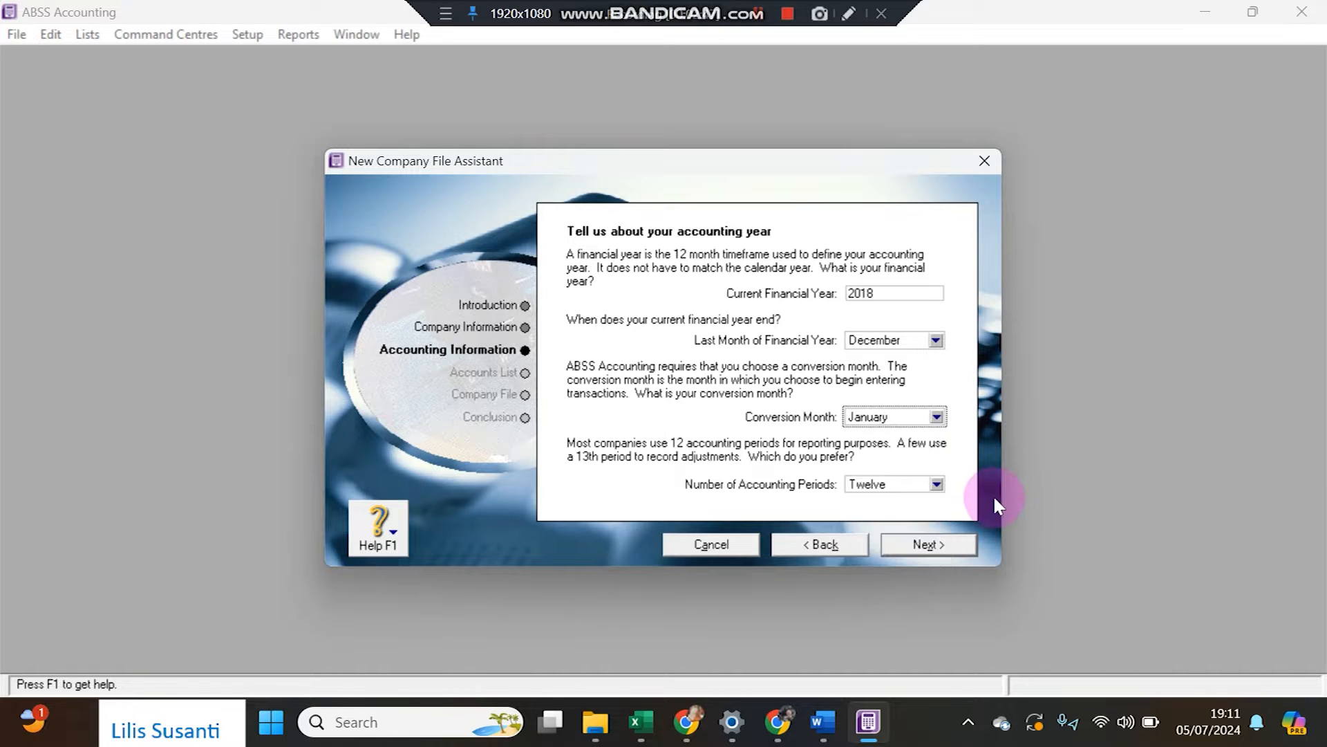
- Confirm the accounting information and choose to import the accountant's list of accounts after creating the company file
left_click(957, 546)
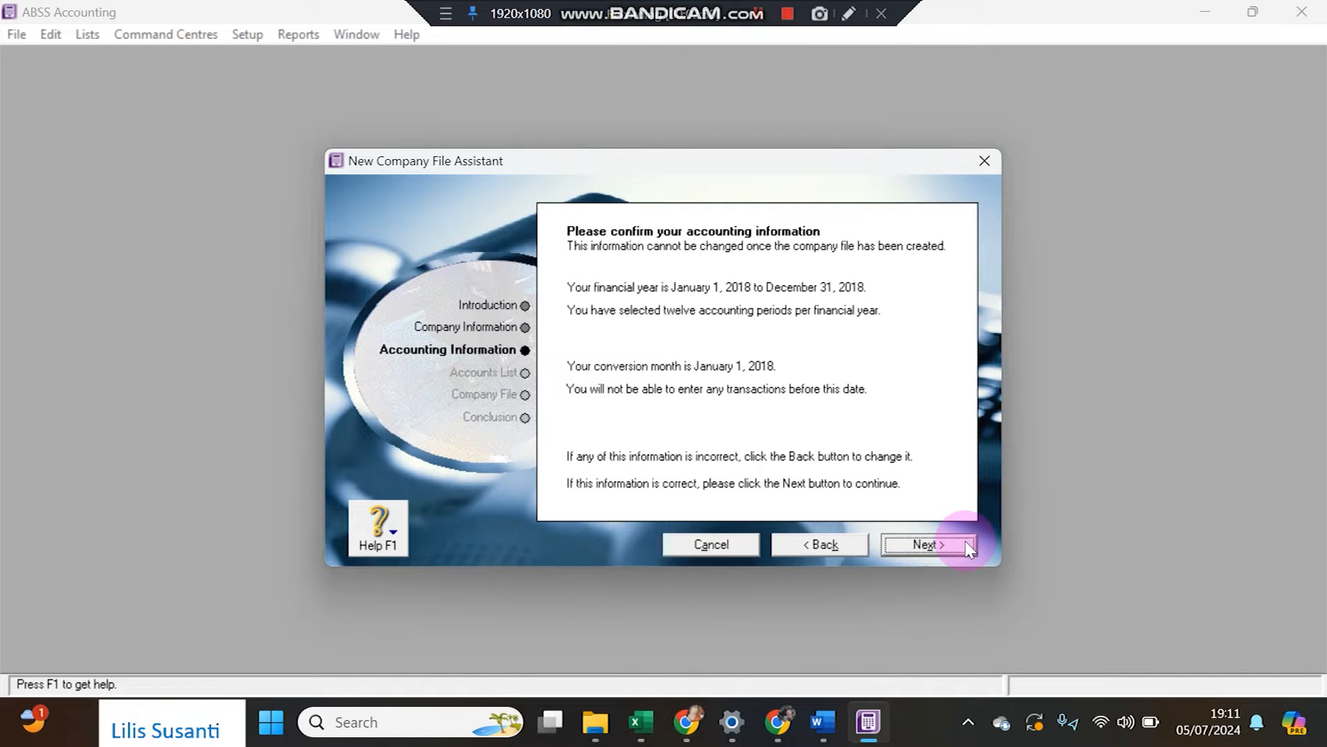
left_click(968, 546)
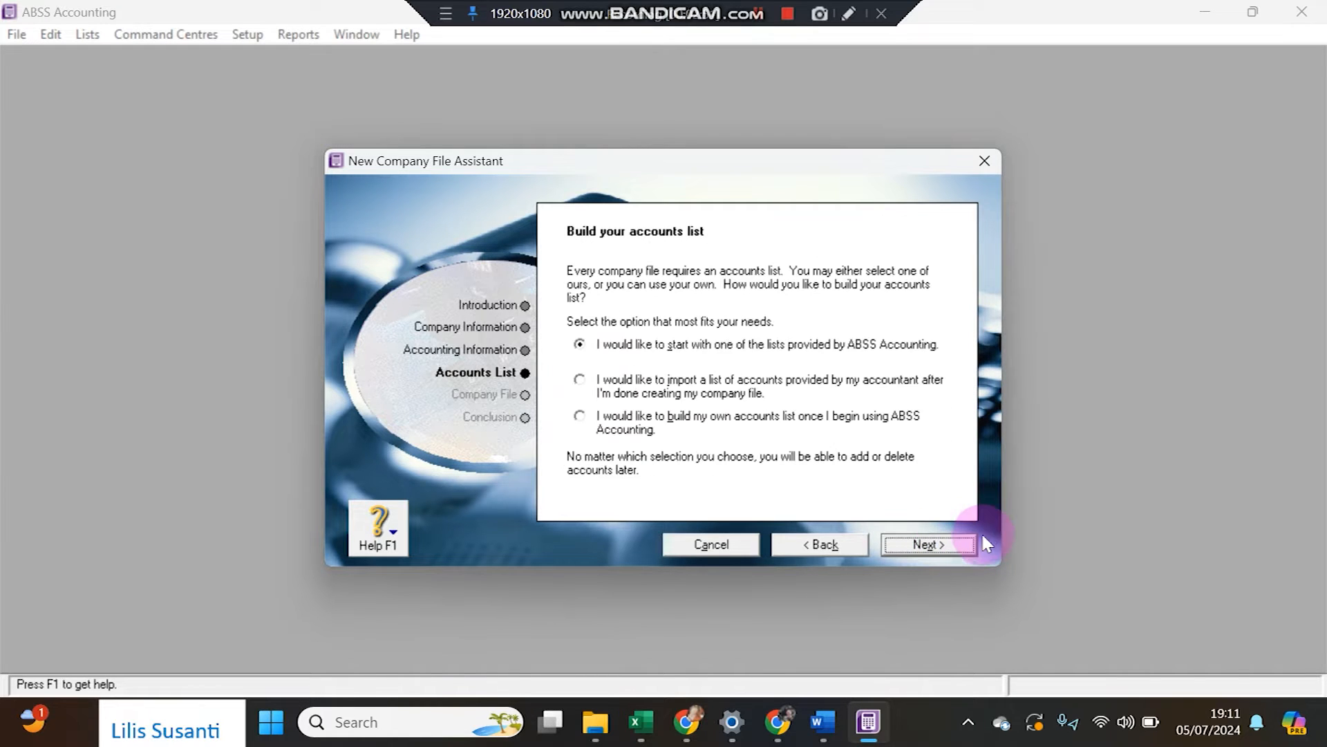
left_click(689, 384)
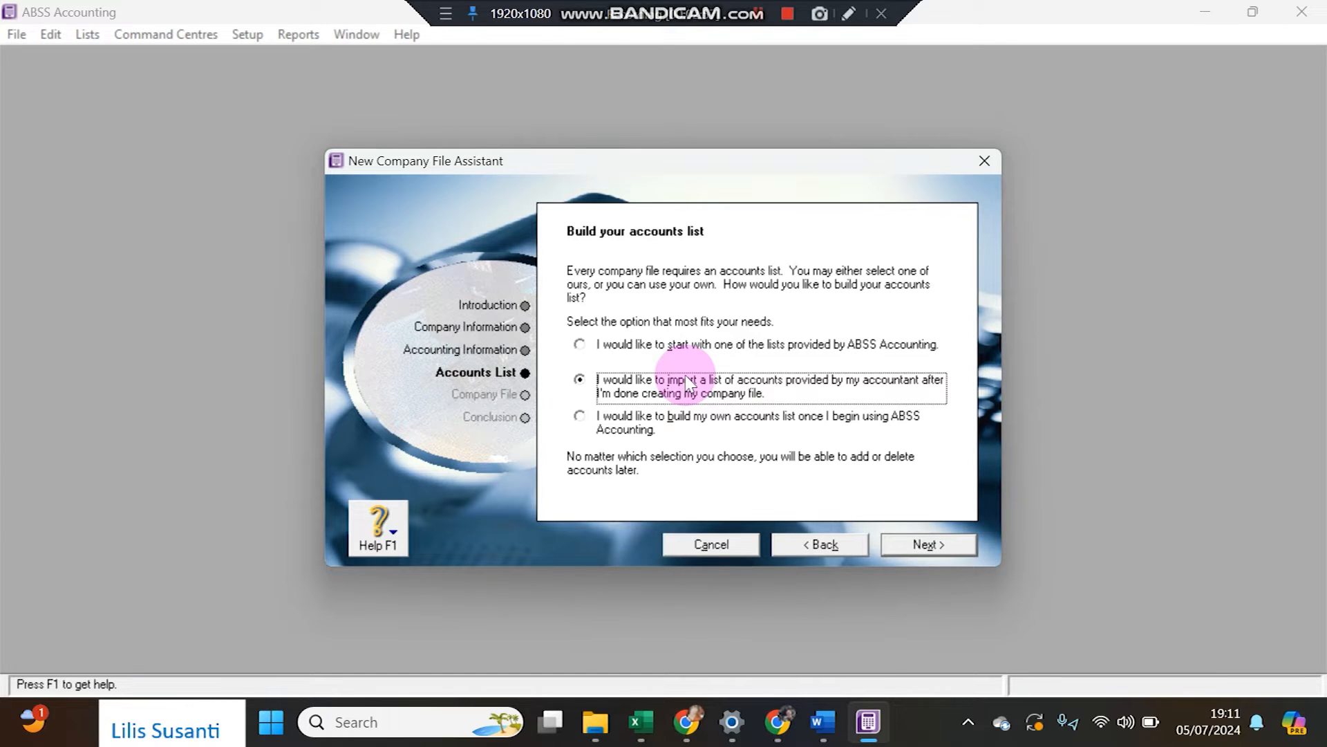
left_click(907, 546)
- Change the company file's location to Documents and create a folder there named UD Jaya Mandiri
left_click(613, 431)
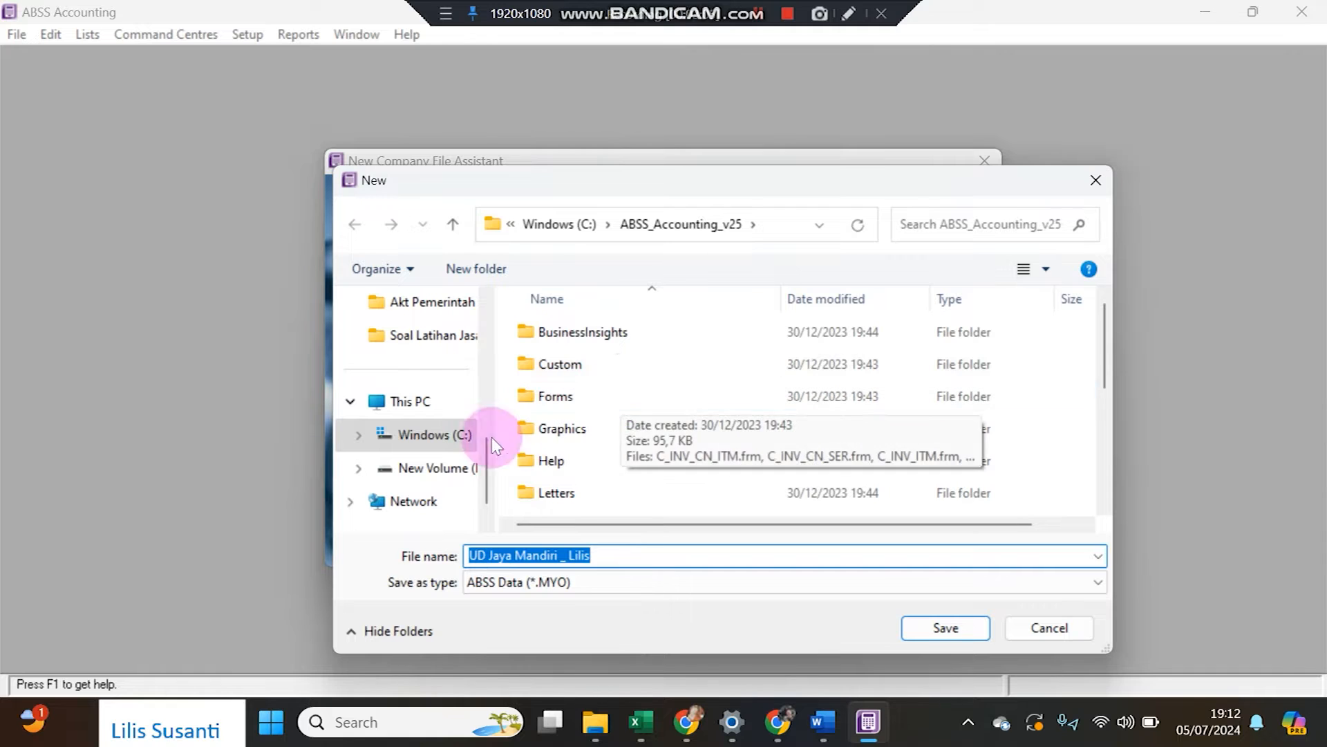
scroll(446, 338, "up", 5)
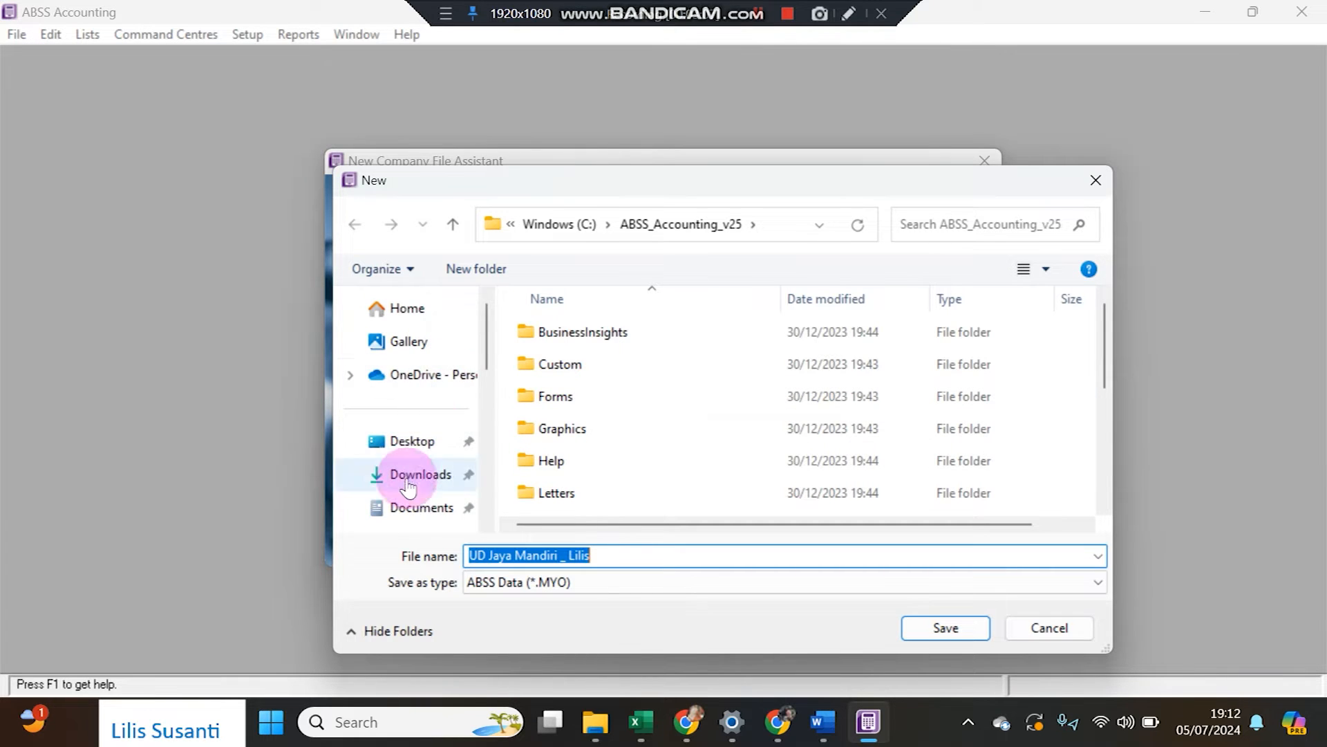
left_click(414, 506)
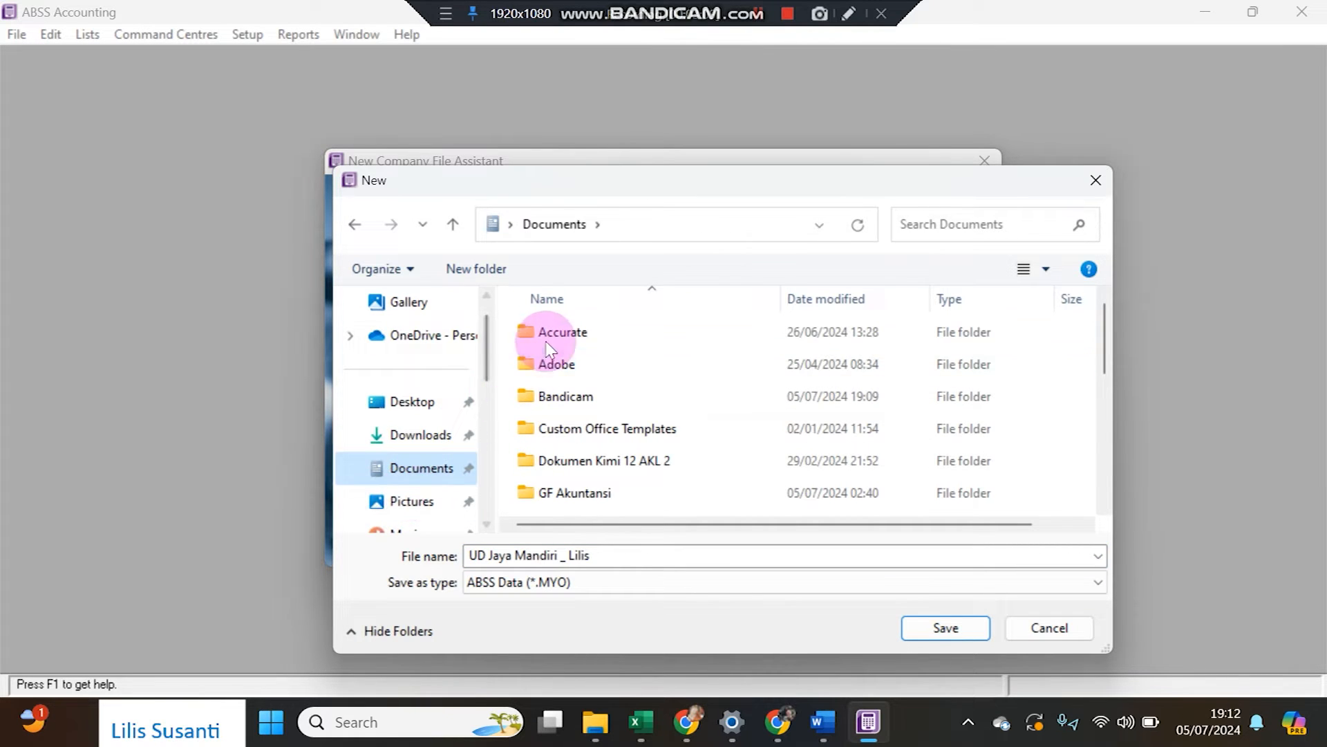
left_click(481, 275)
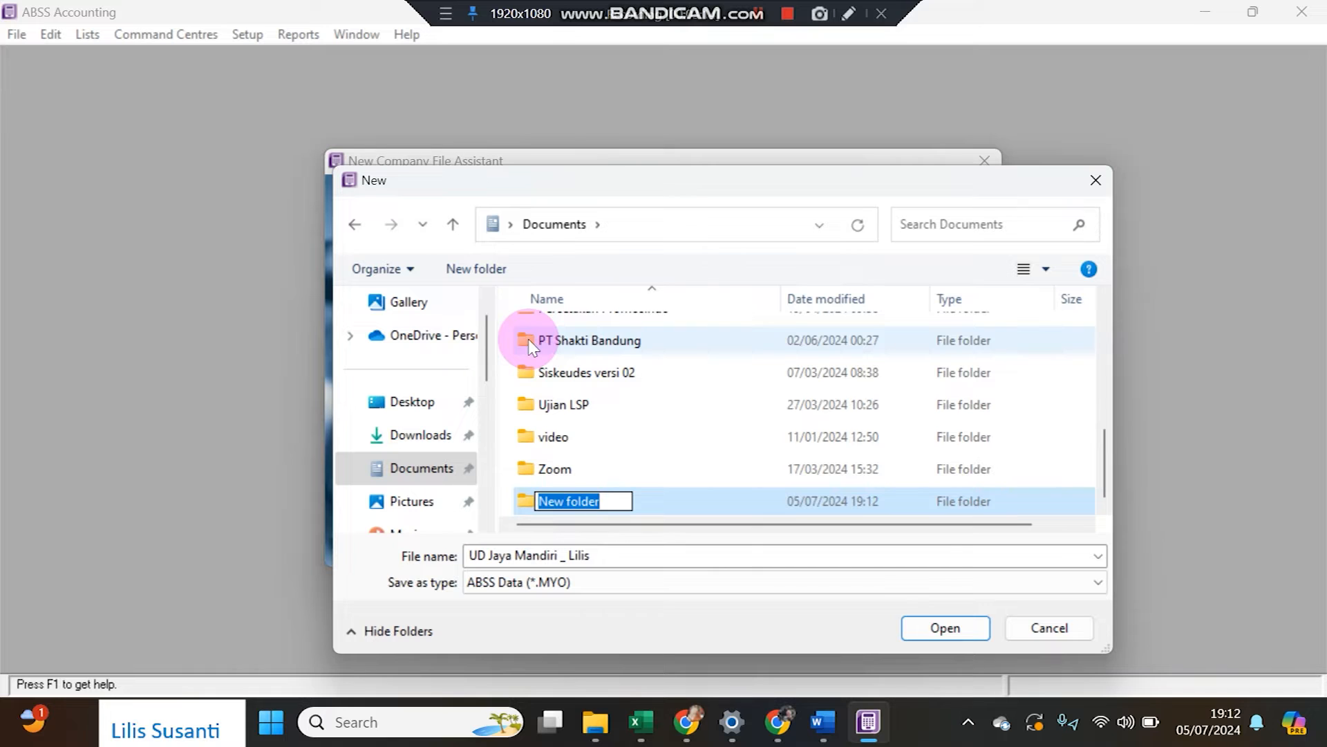
type("UD Jaya")
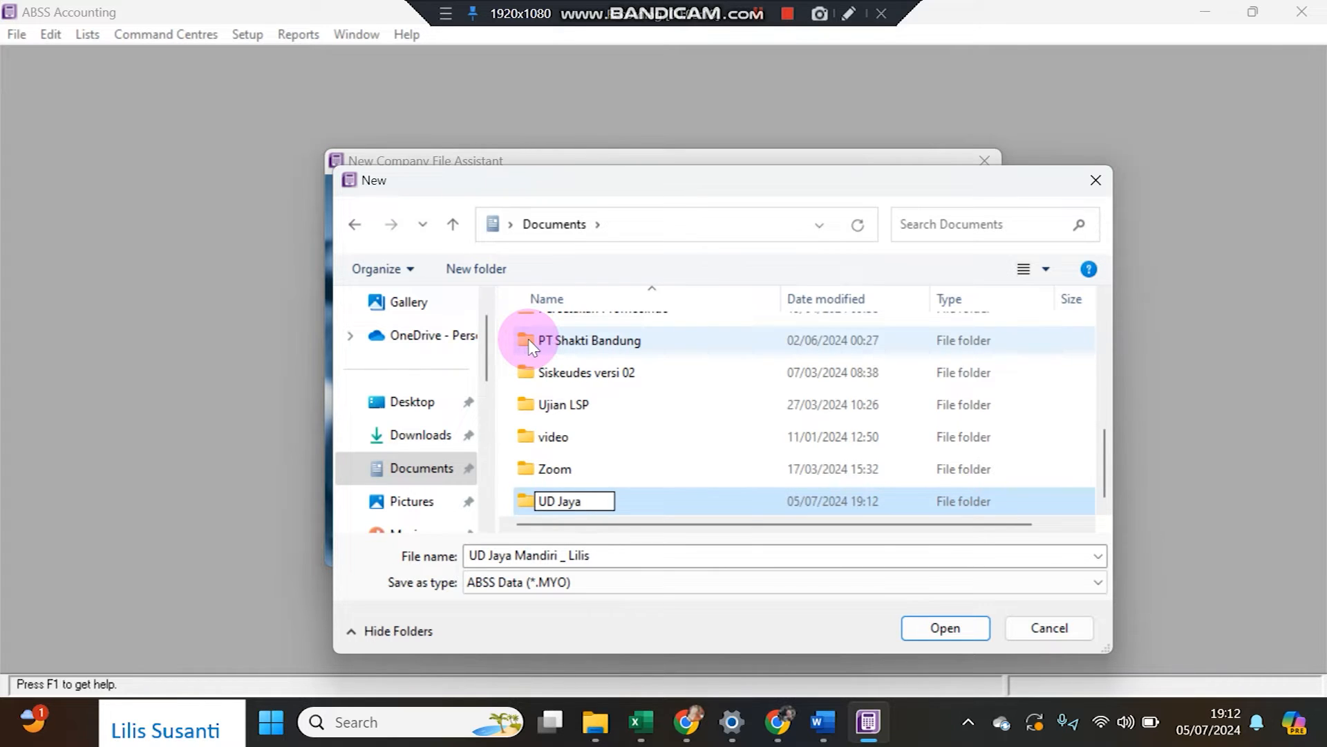
type(" Mandiri")
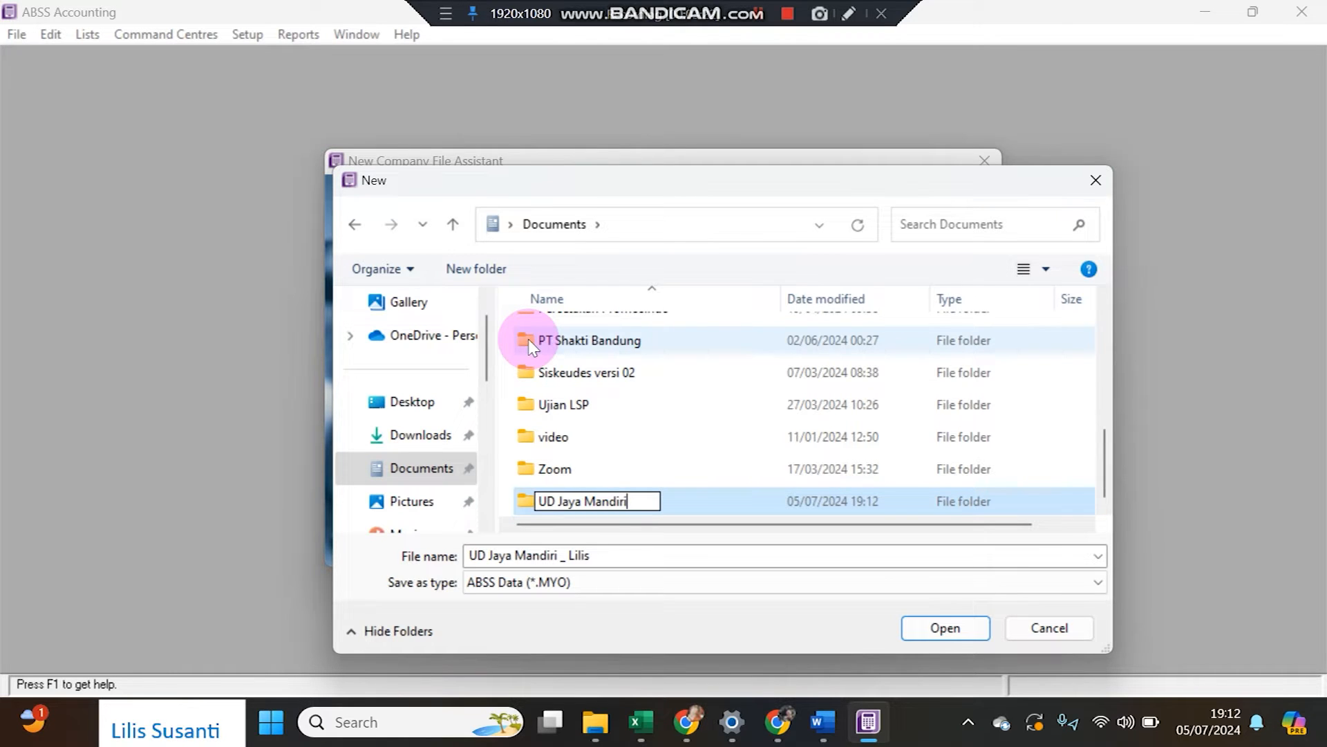
left_click(670, 501)
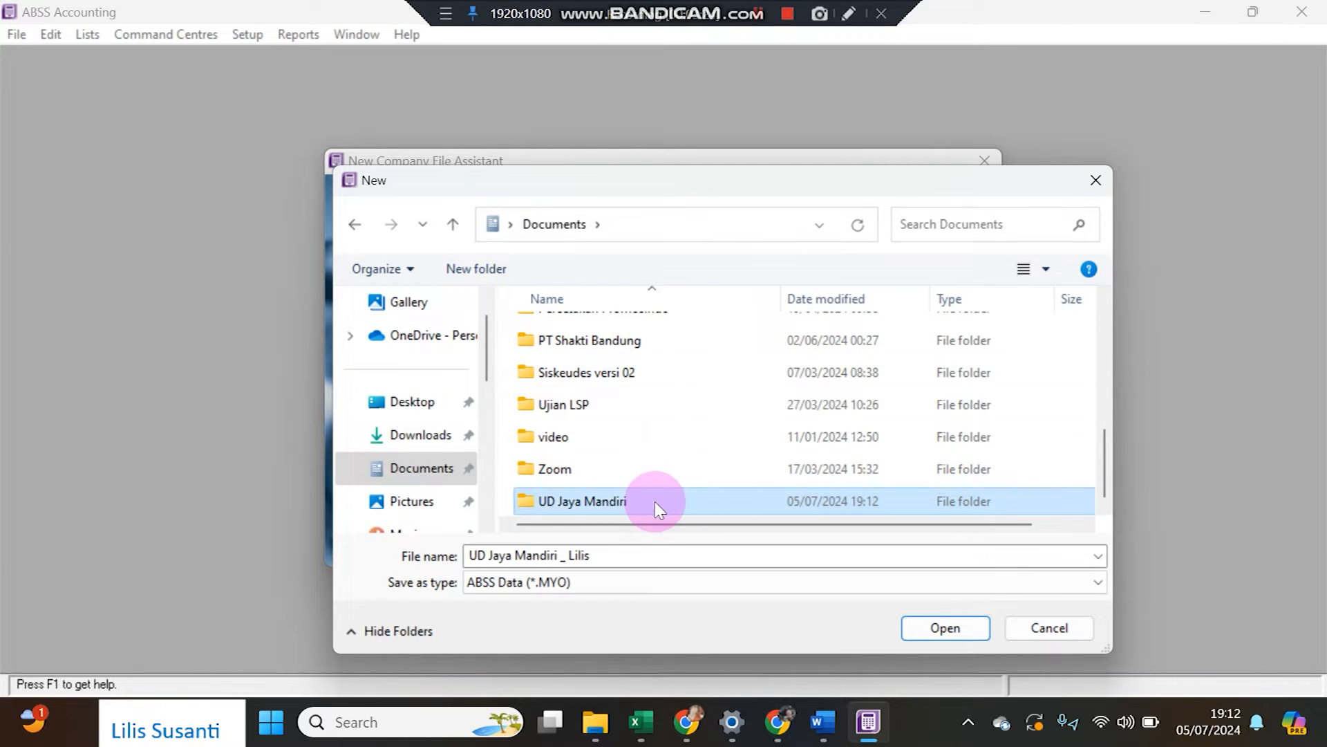
- Create the company file in the UD Jaya Mandiri folder and open its Command Centre
double_click(654, 500)
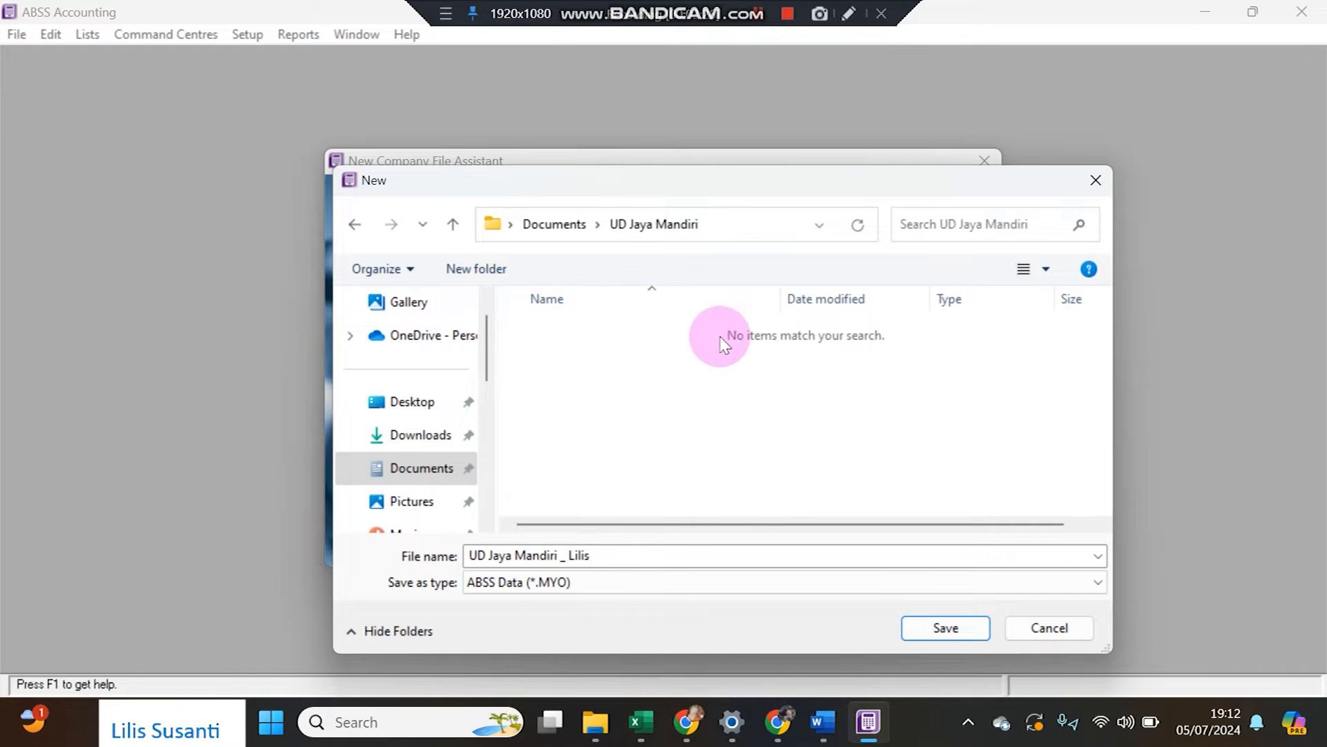
left_click(950, 629)
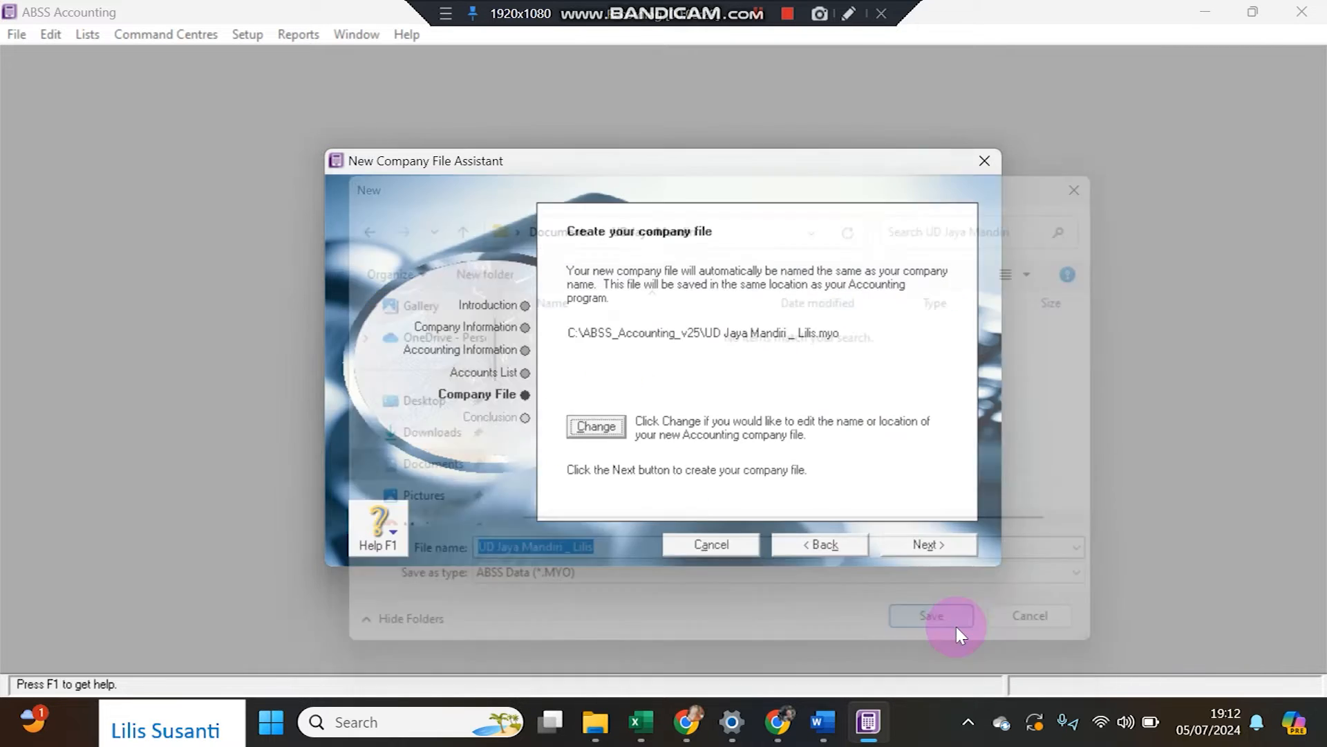
left_click(893, 551)
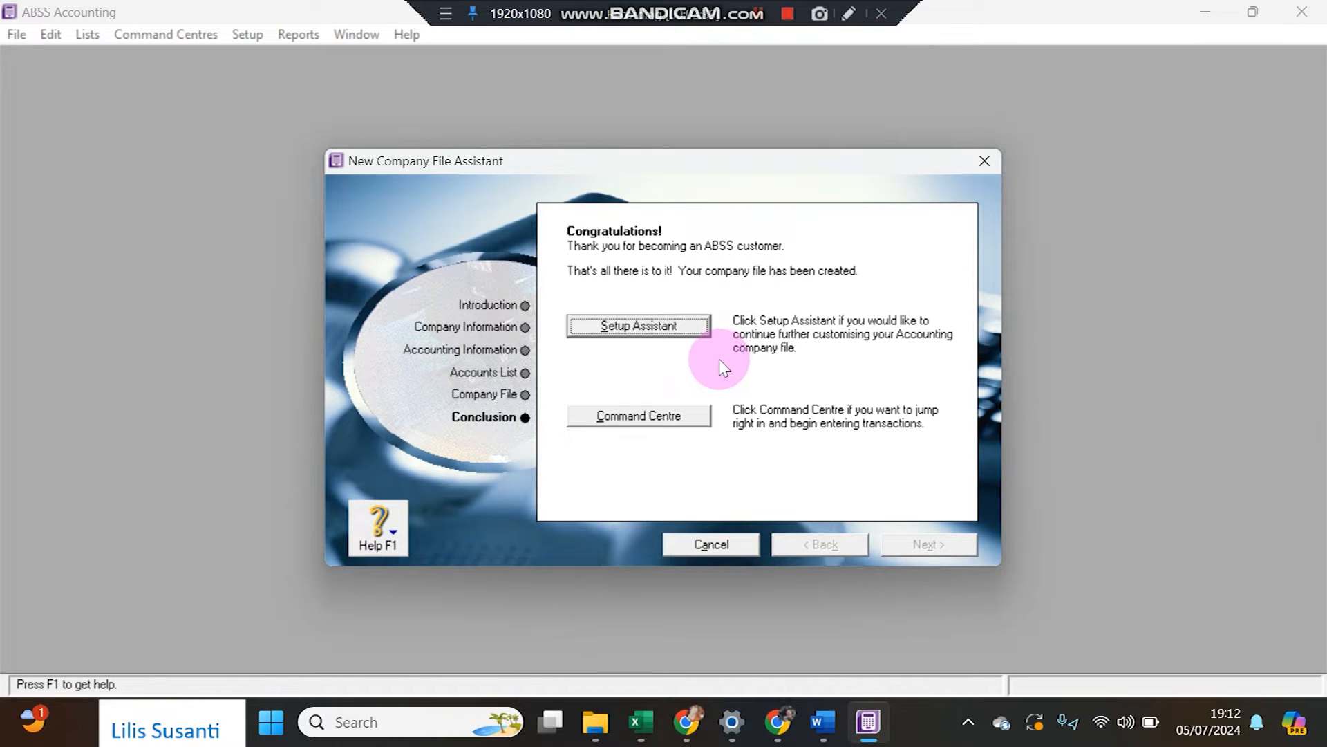
left_click(683, 417)
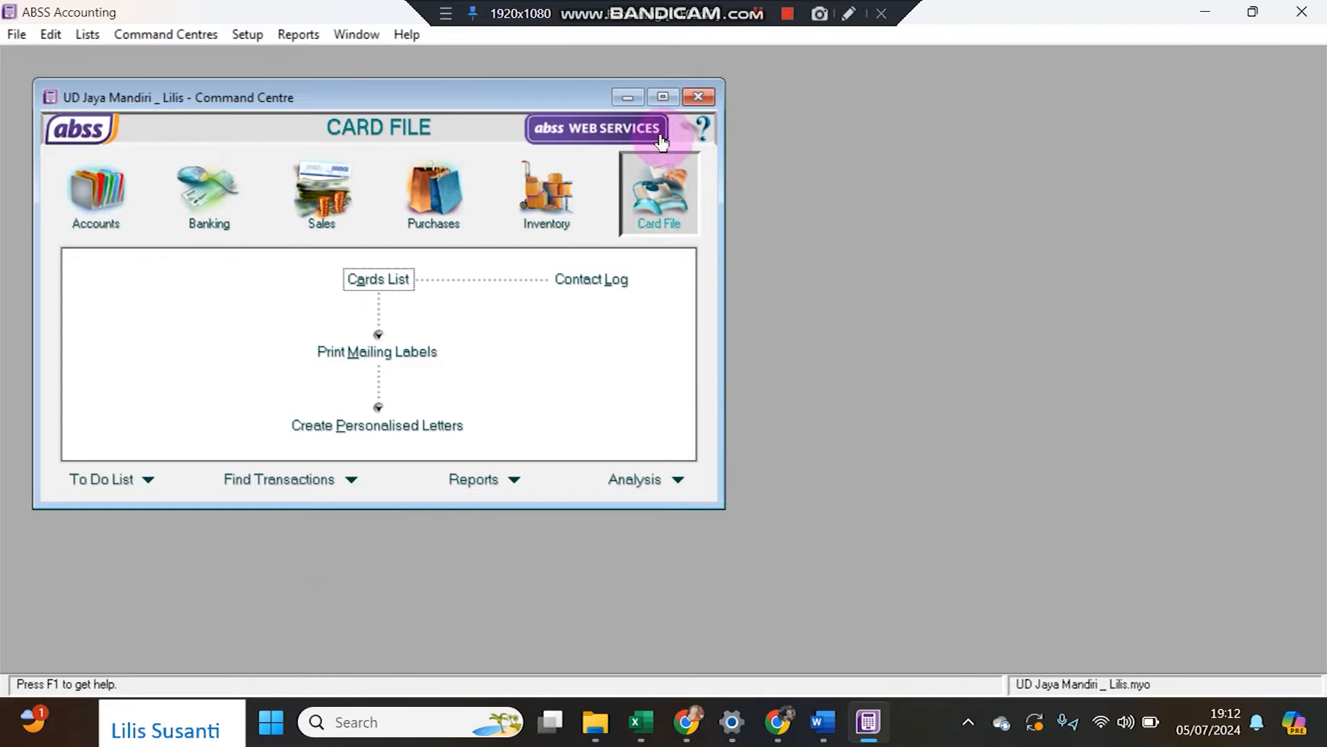
- Maximise the Command Centre within ABSS Accounting, then move and resize the program window so the Word case study shows beside it
left_click(662, 97)
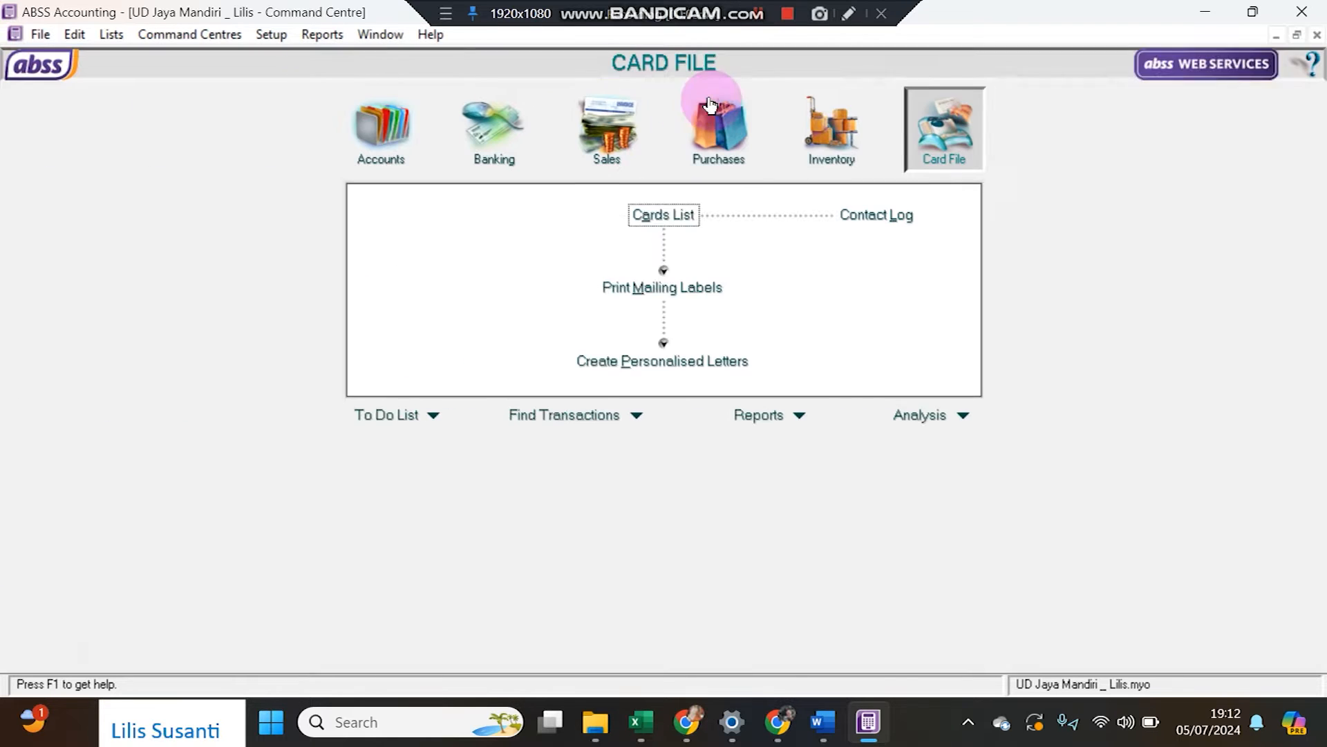
left_click(1252, 12)
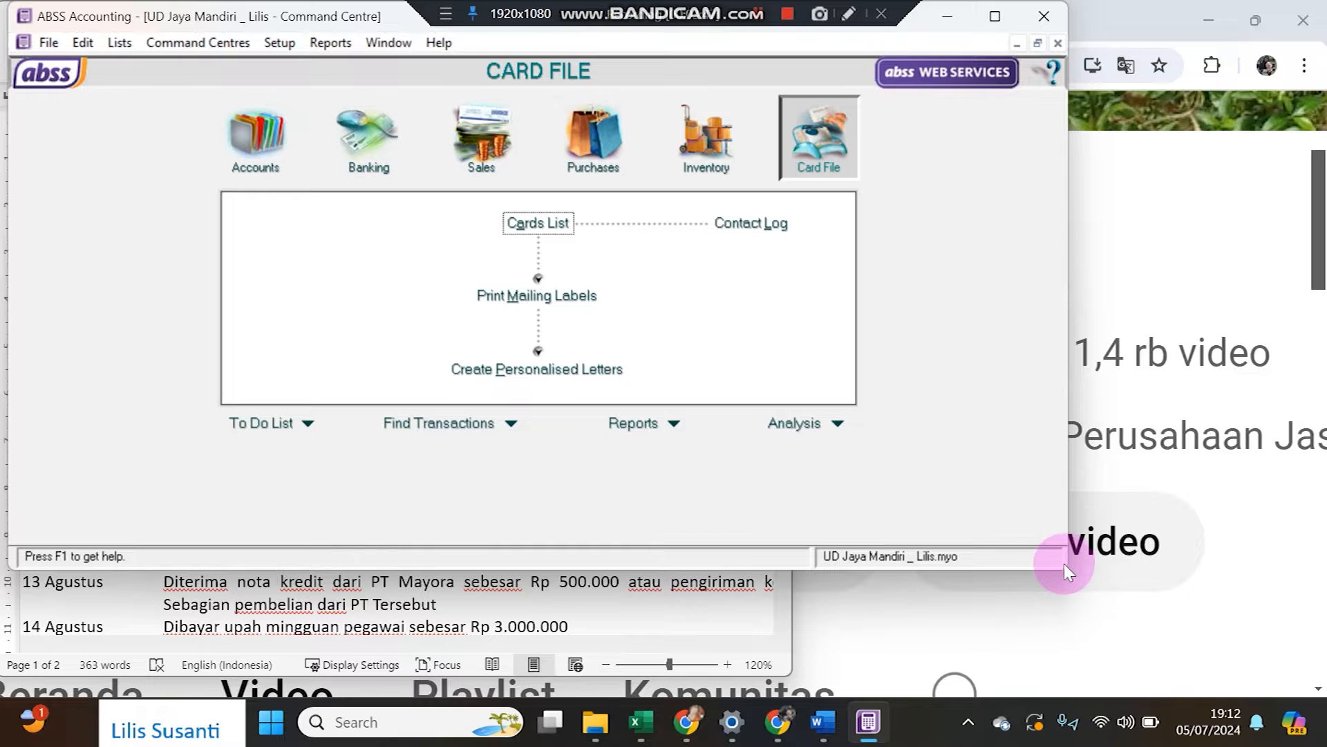
left_click_drag(1063, 567, 996, 692)
left_click_drag(193, 9, 456, 4)
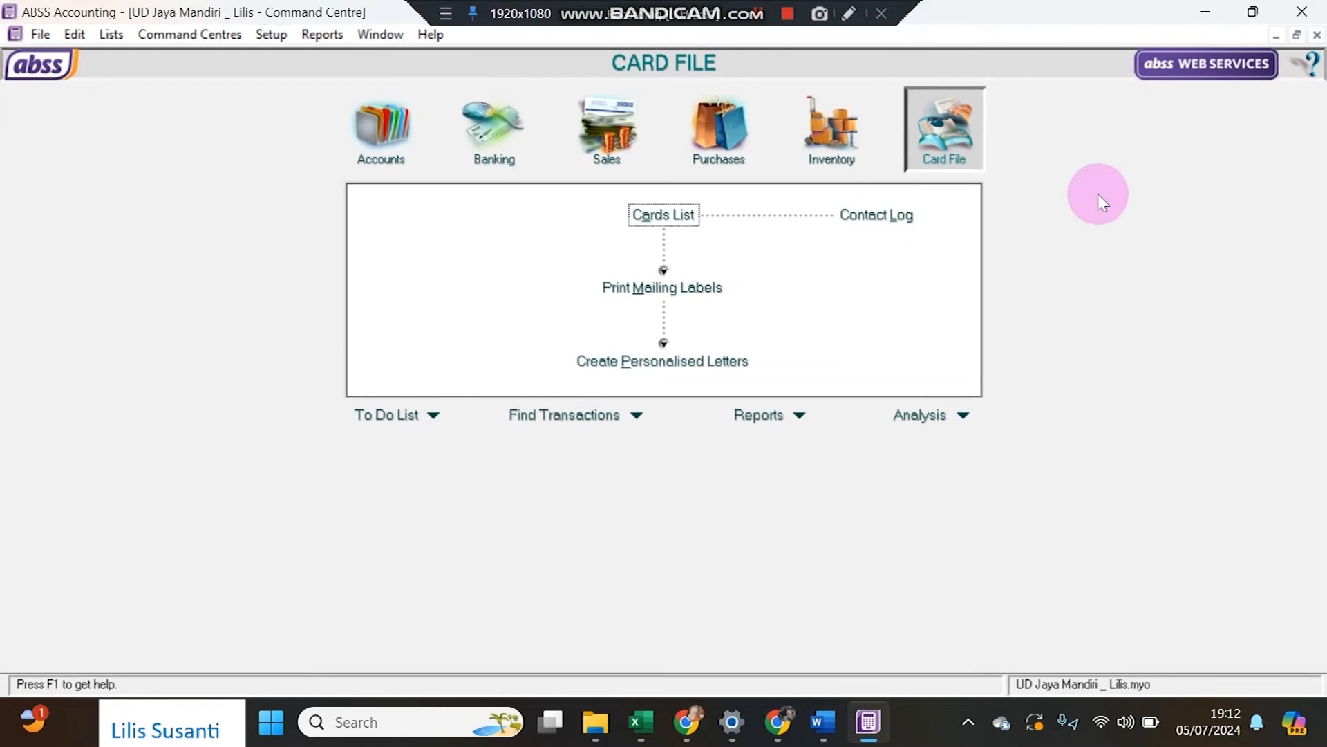
left_click(1253, 12)
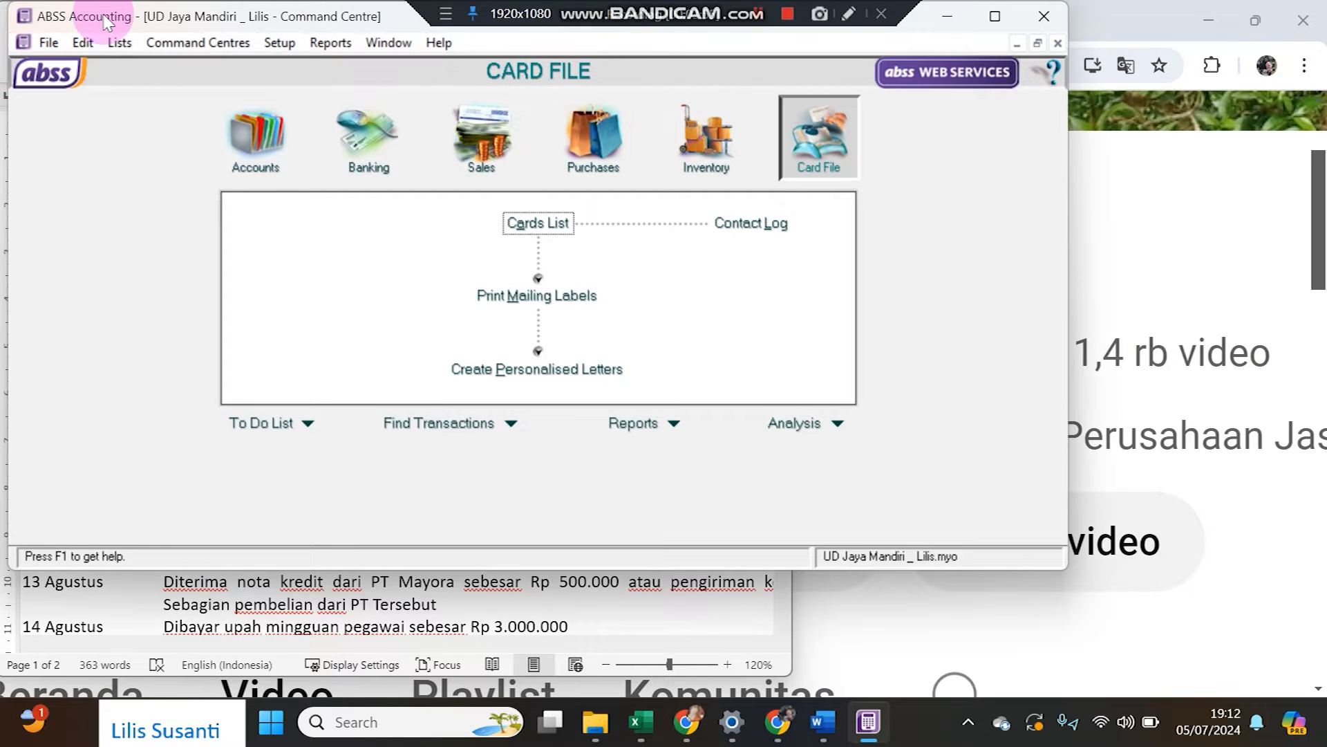
left_click_drag(134, 20, 394, 22)
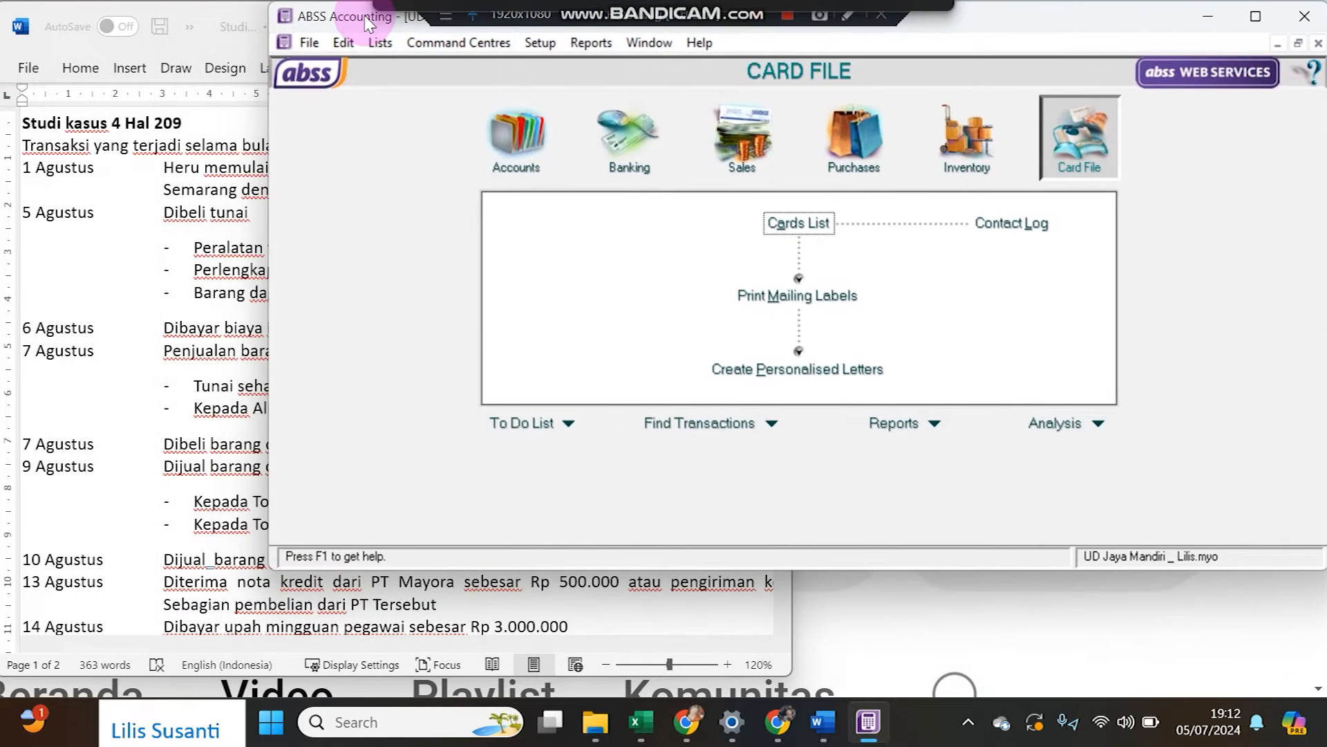
left_click(164, 569)
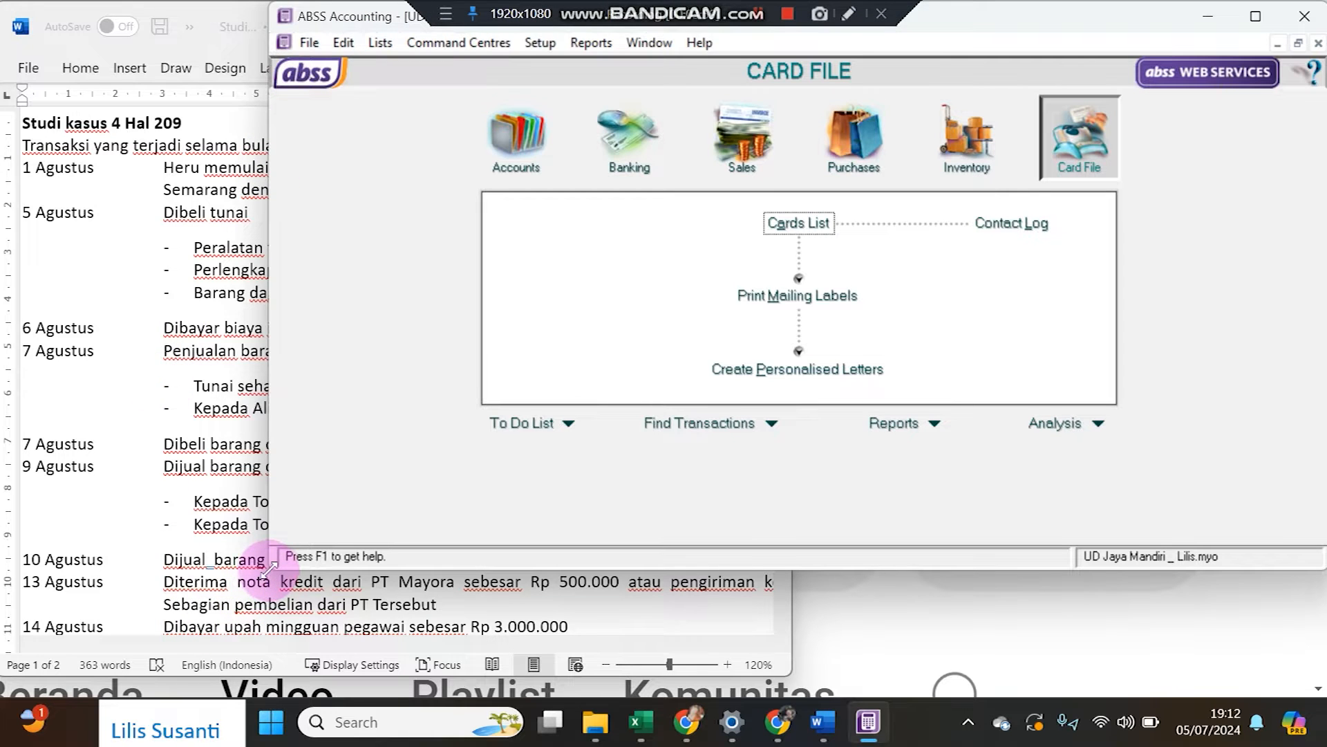
left_click_drag(273, 570, 376, 697)
- Review the August 2018 transactions in the Word case study and open the accounts list in ABSS Accounting
left_click(208, 443)
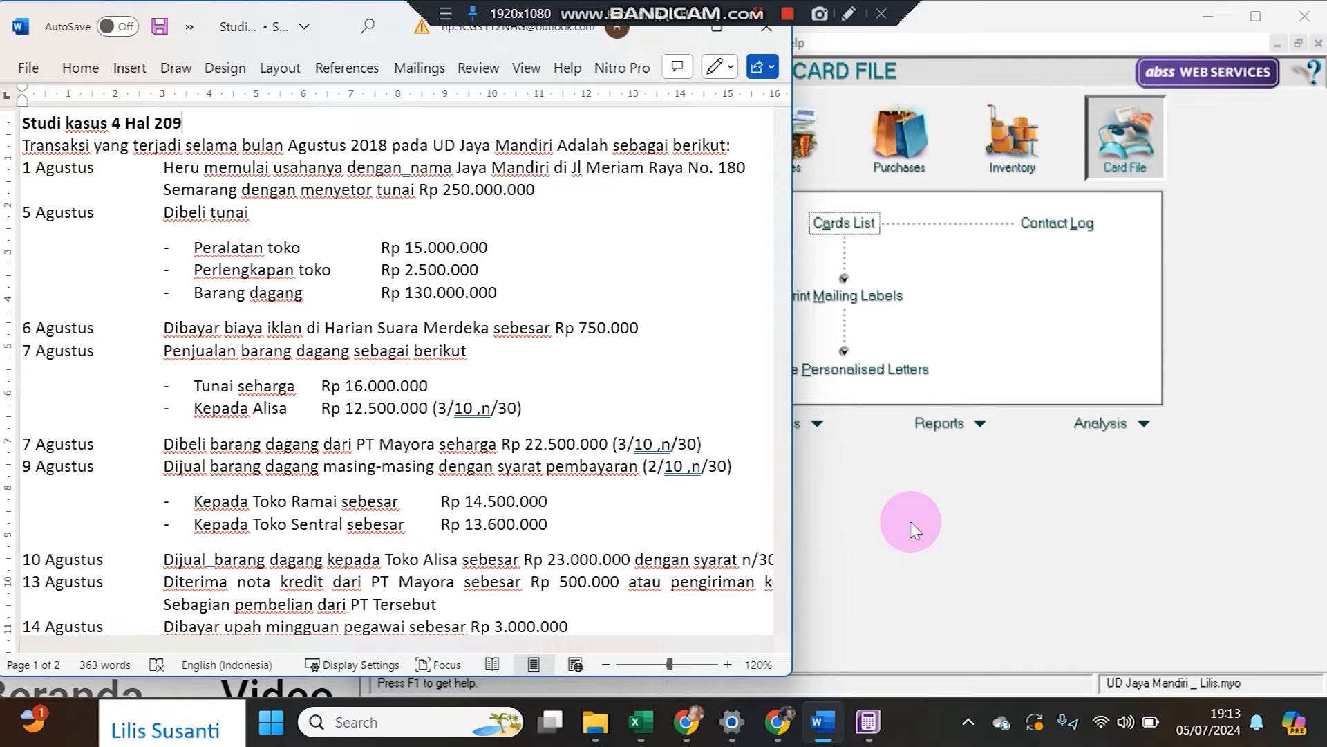
left_click(911, 524)
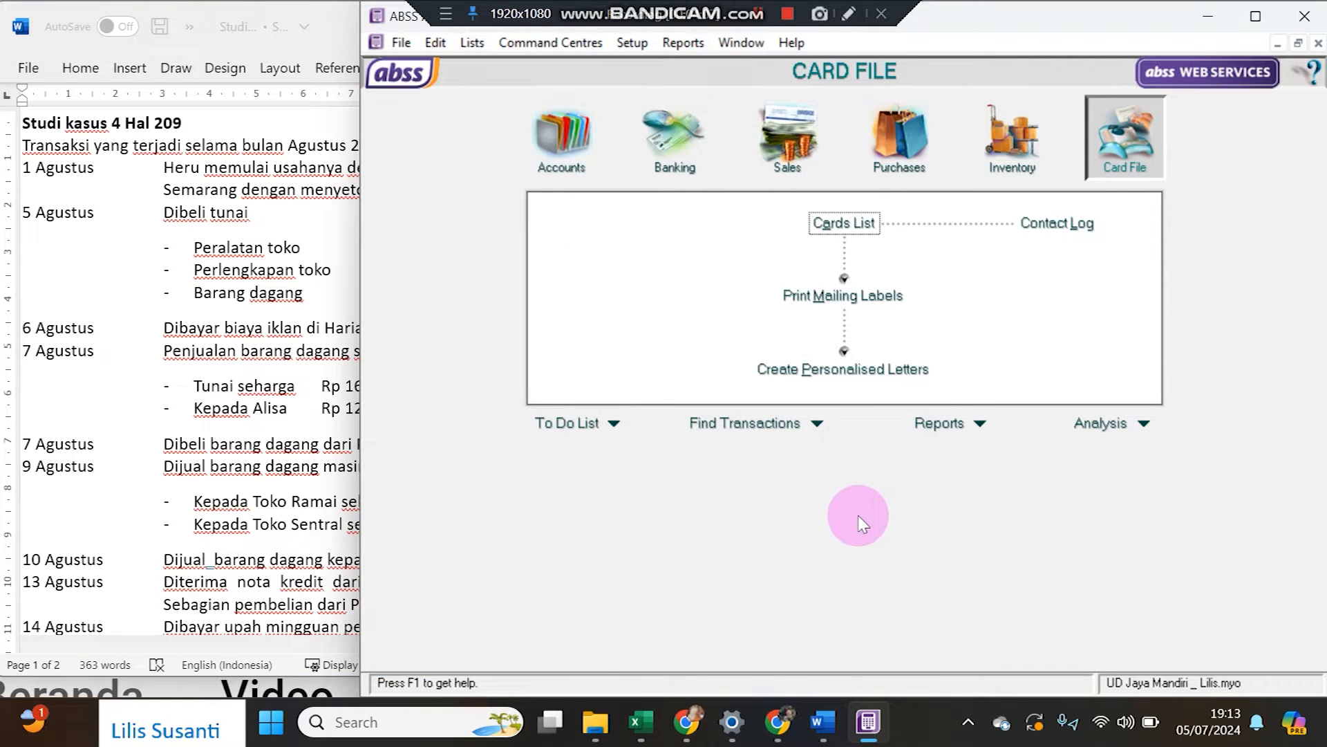
left_click(220, 351)
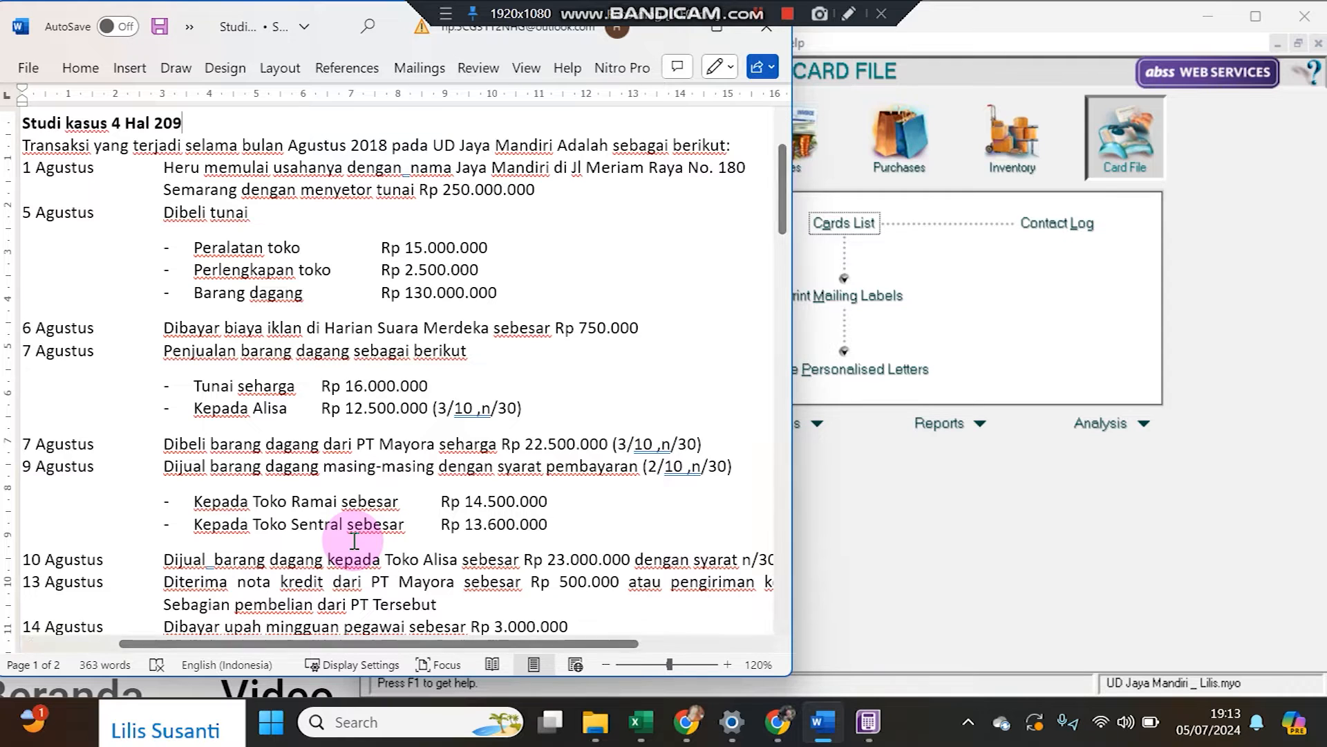
left_click(936, 574)
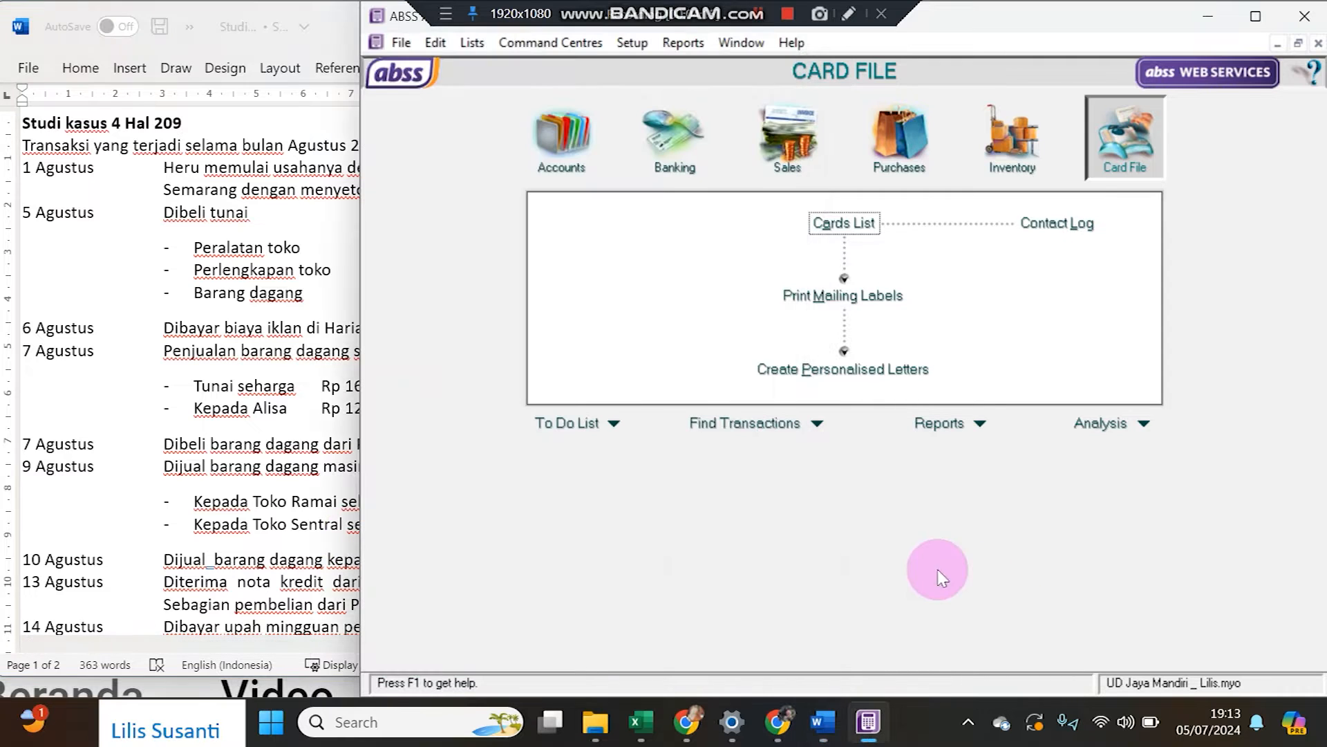
left_click(550, 150)
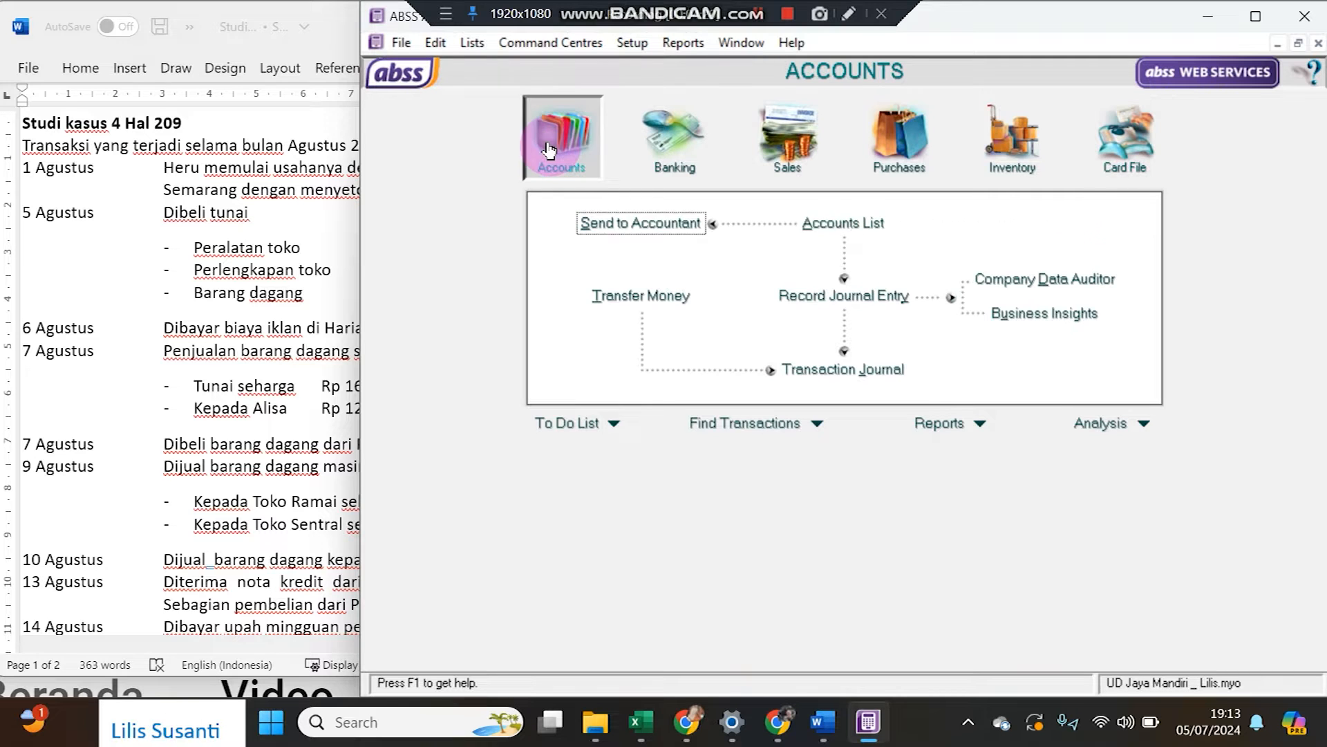
left_click(827, 225)
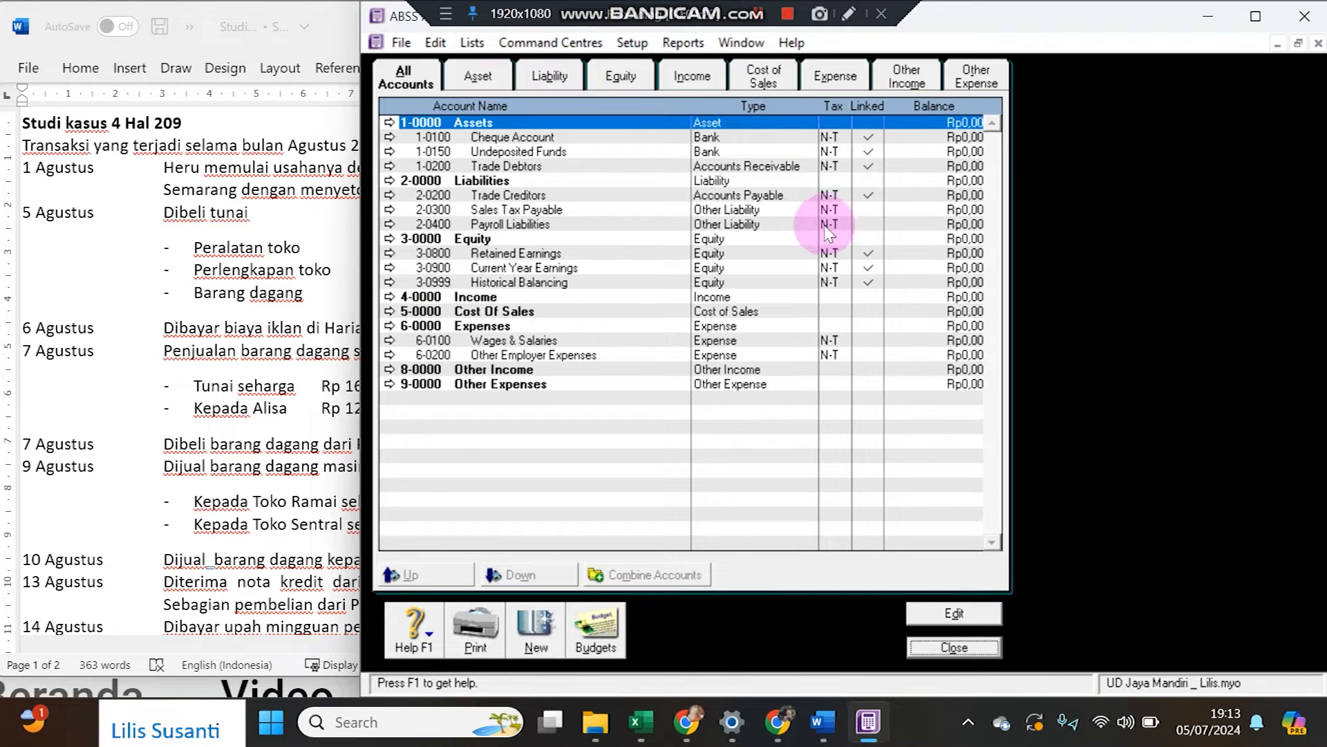
- Rename the bank account 1-0100 as Kas
double_click(519, 135)
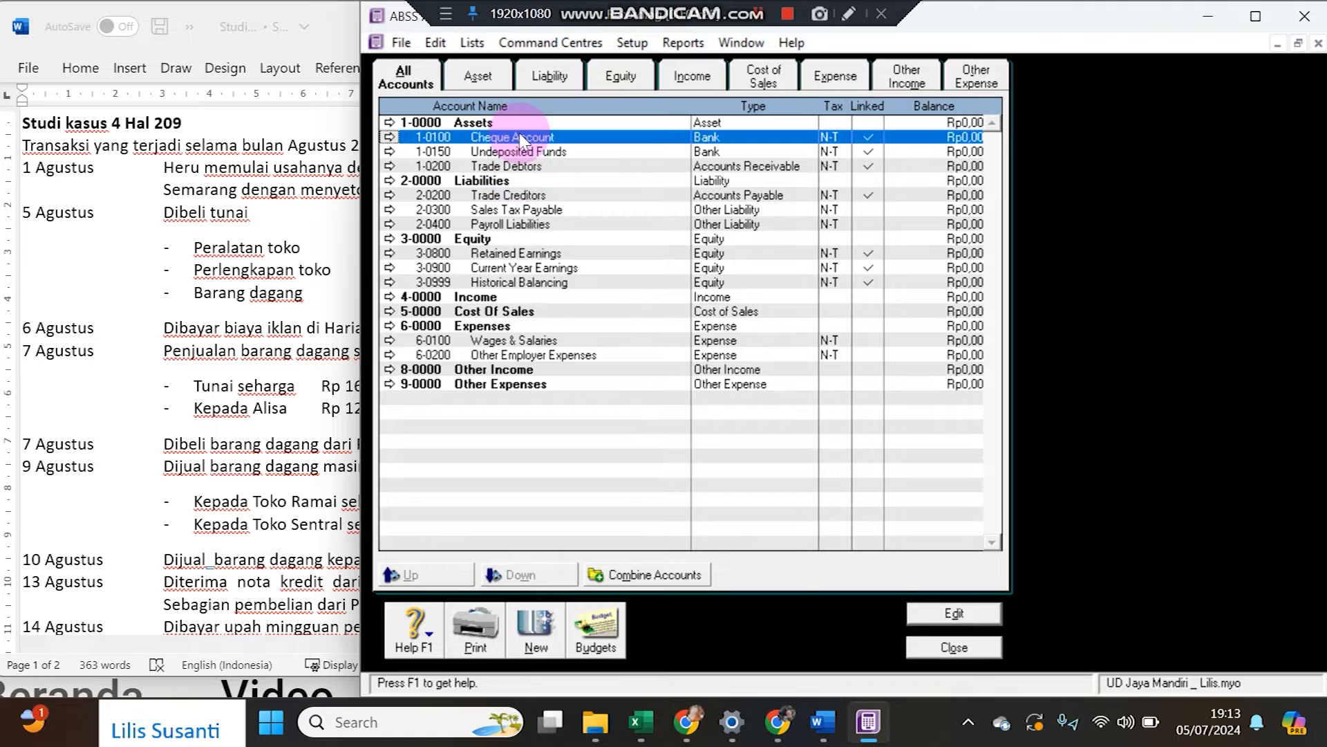
left_click(699, 241)
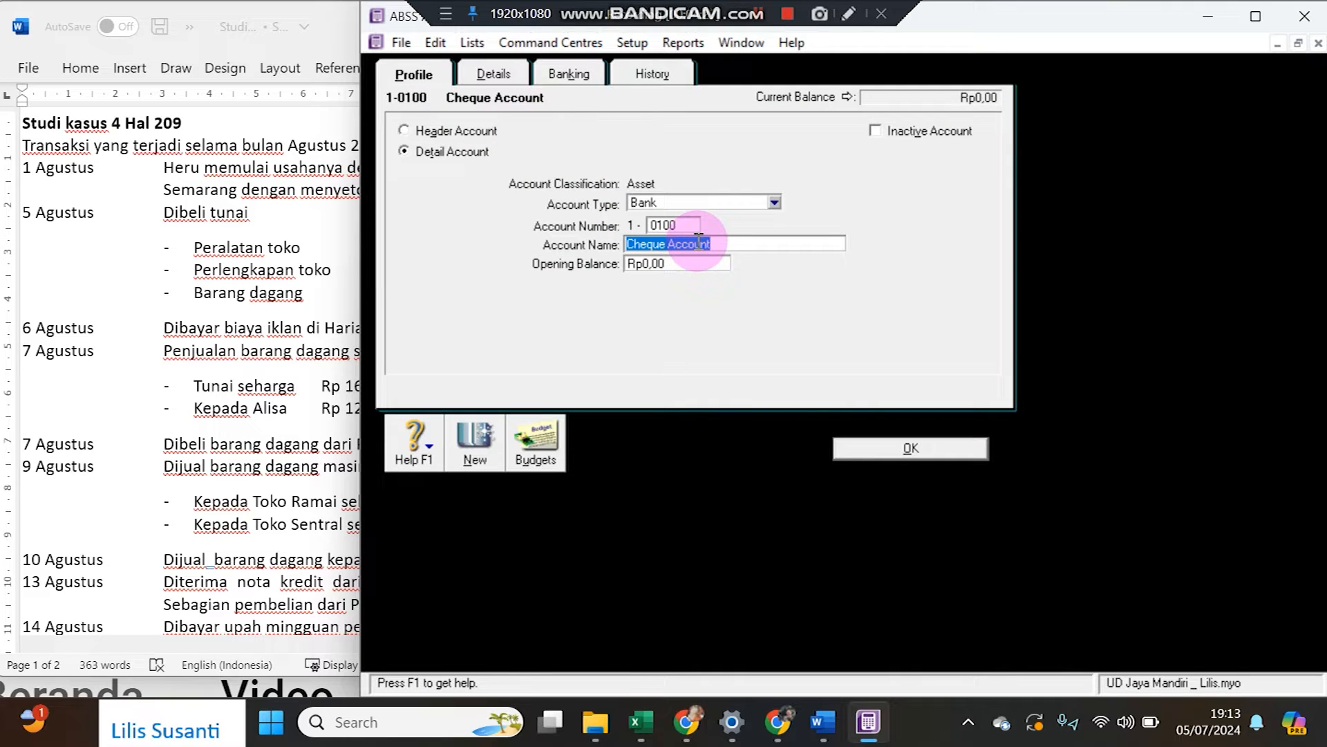
type("Kas")
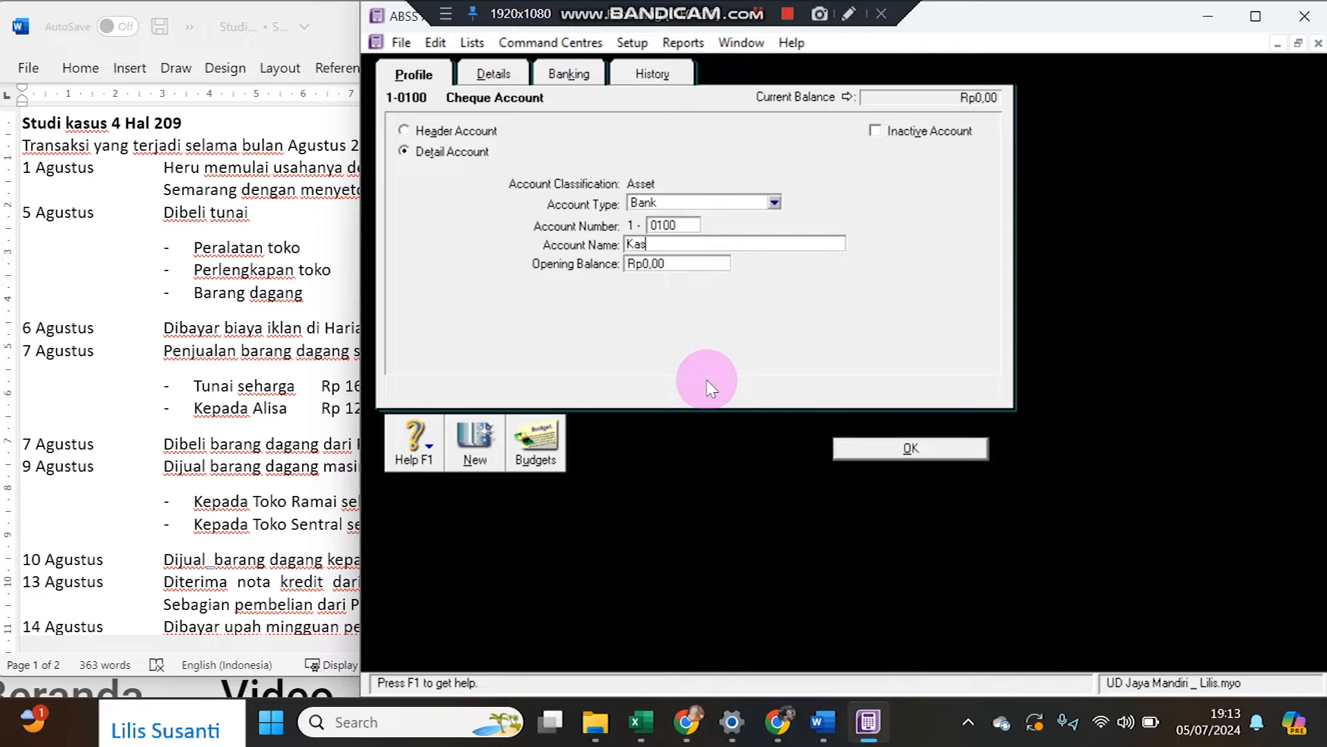
left_click(878, 455)
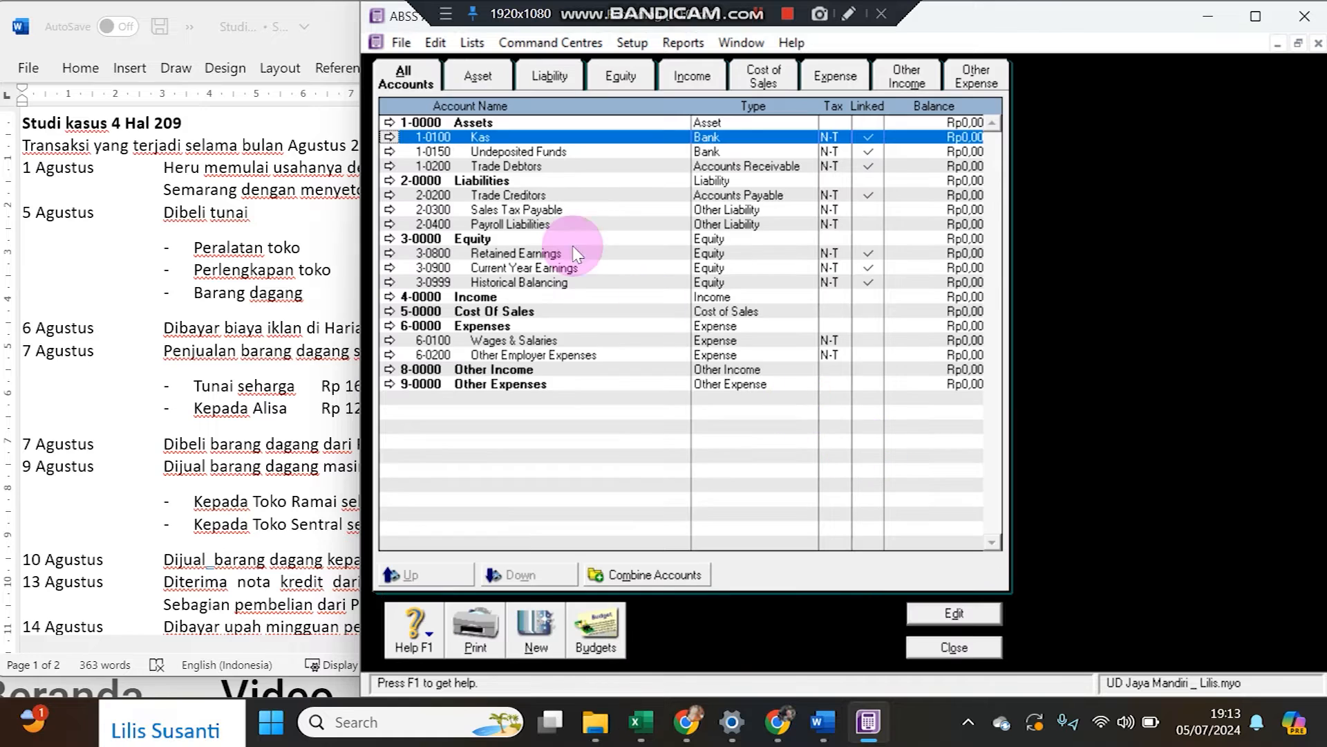
- Rename the accounts receivable account 1-0200 as Piutang Dagang
left_click(502, 170)
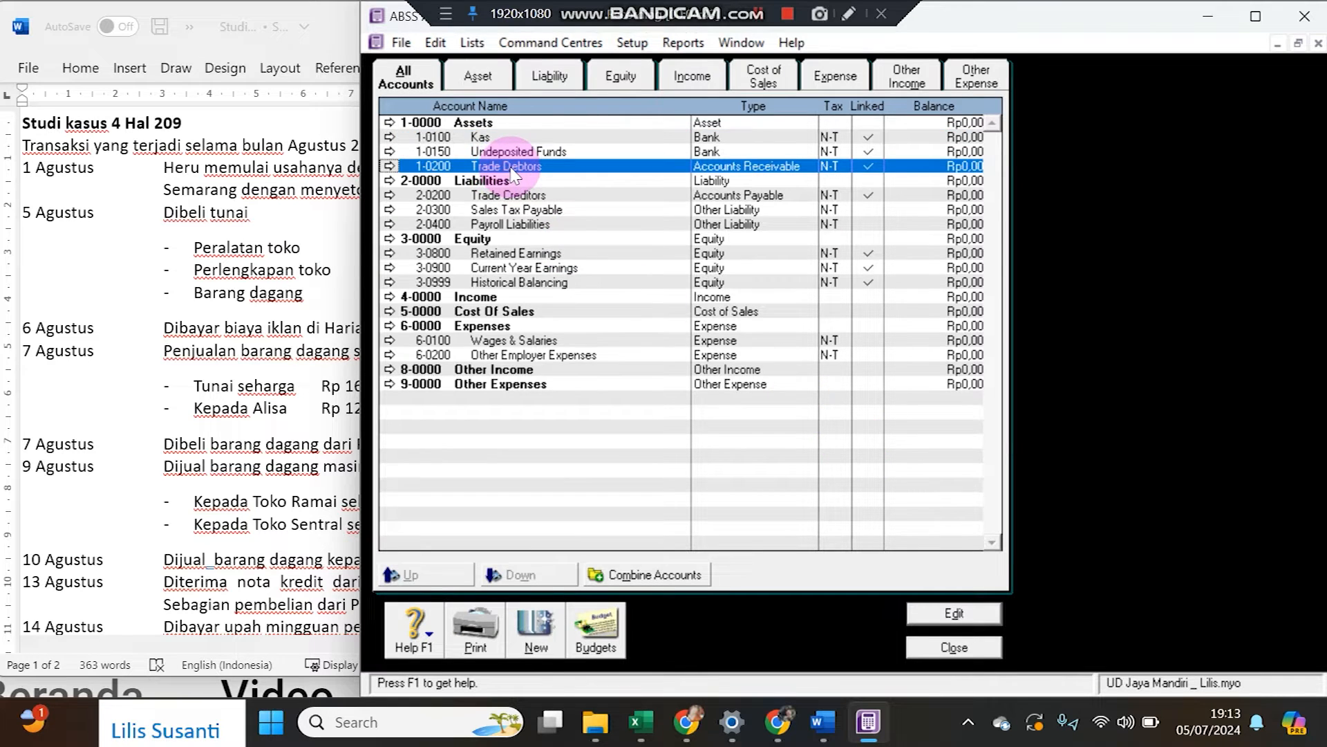
double_click(512, 173)
left_click(700, 246)
type("Piutang Dagang")
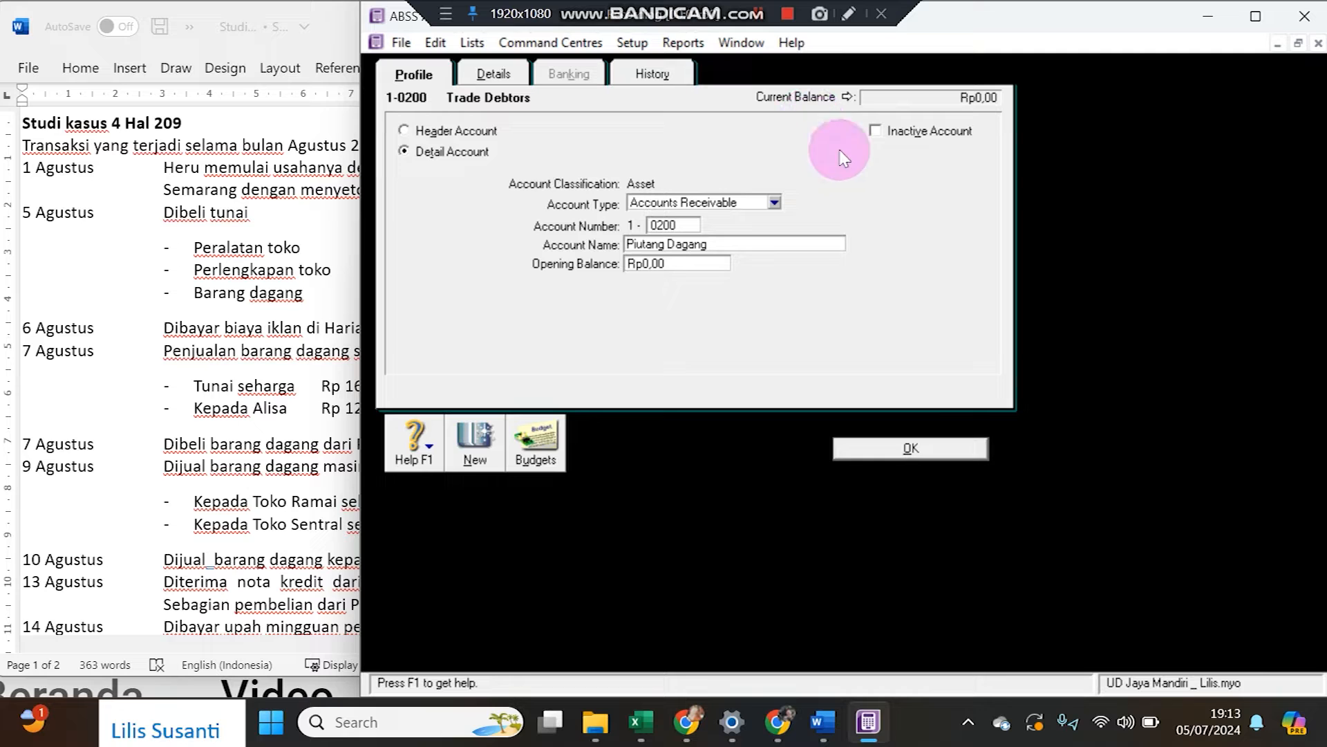
left_click(910, 446)
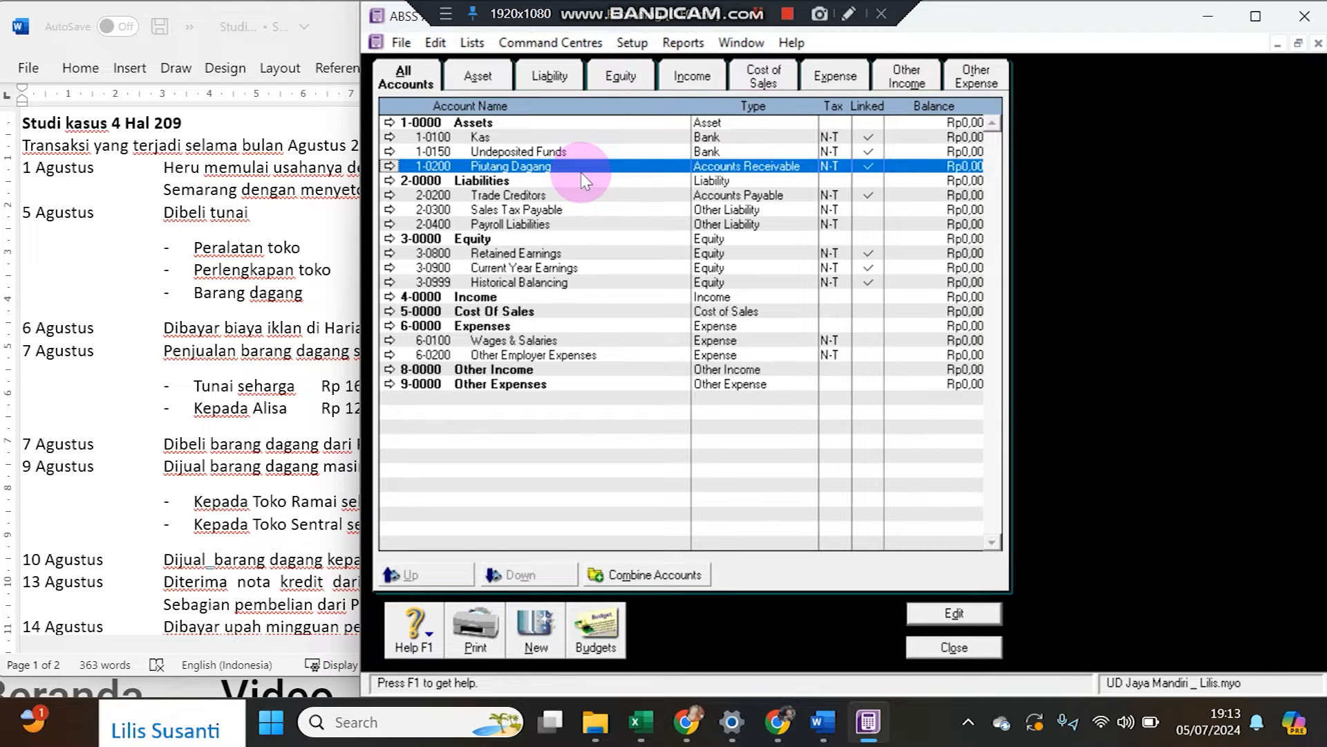
- Uncover more of the Word case study and rename the accounts payable account 2-0200 as Utang Dagang
left_click_drag(359, 166, 510, 164)
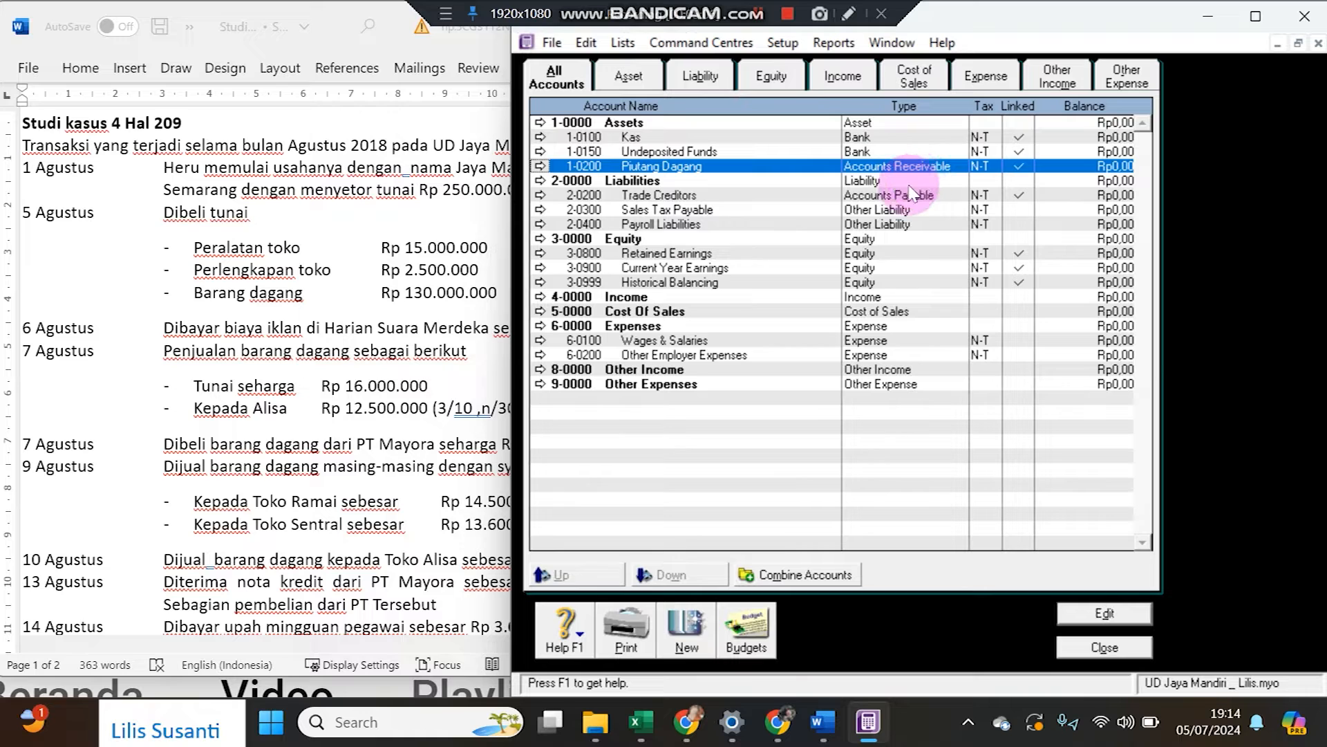
left_click(878, 196)
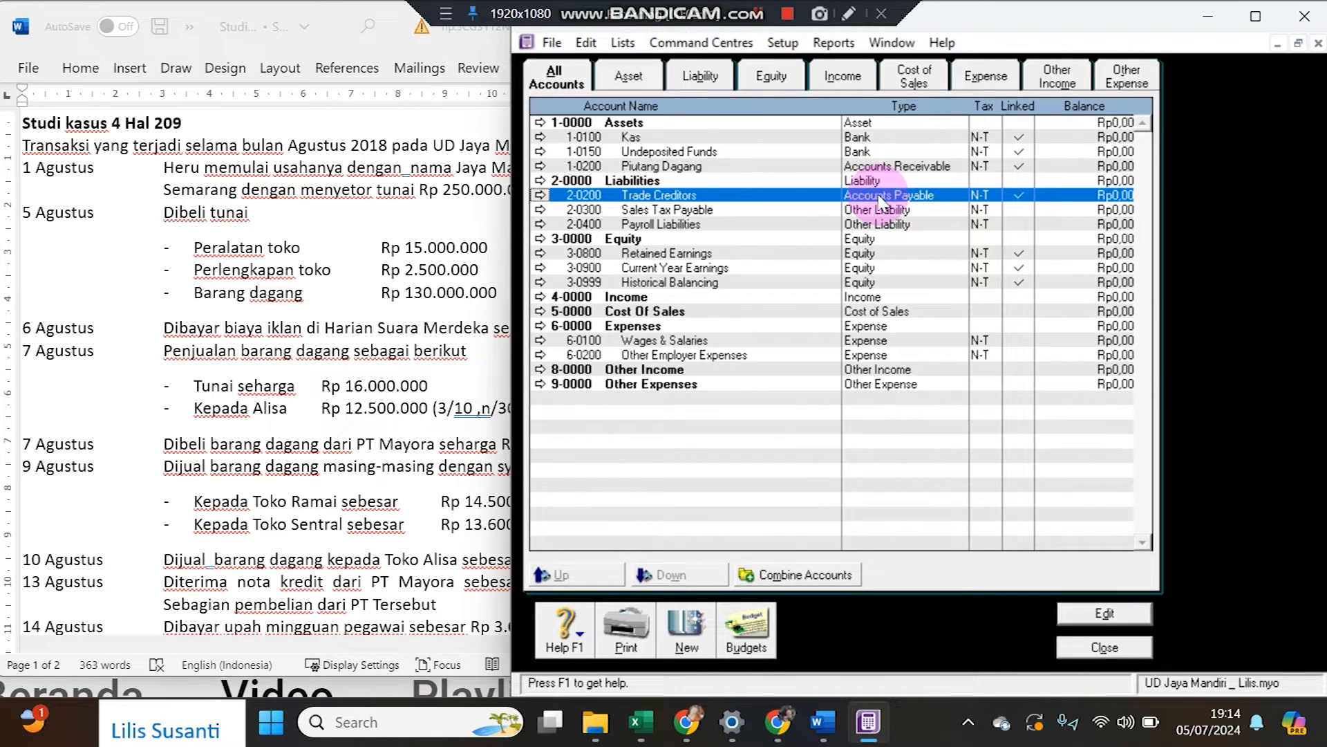
double_click(878, 198)
left_click(829, 244)
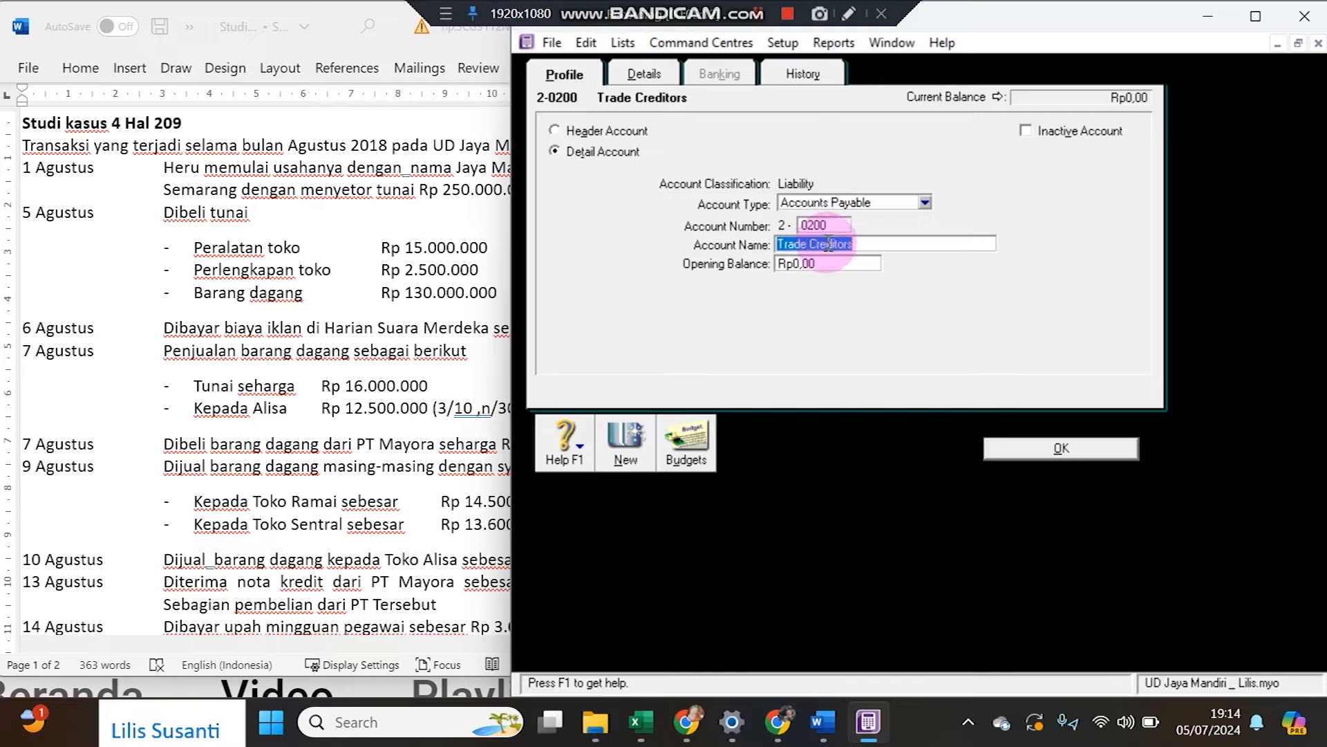
type("Utang Dagang")
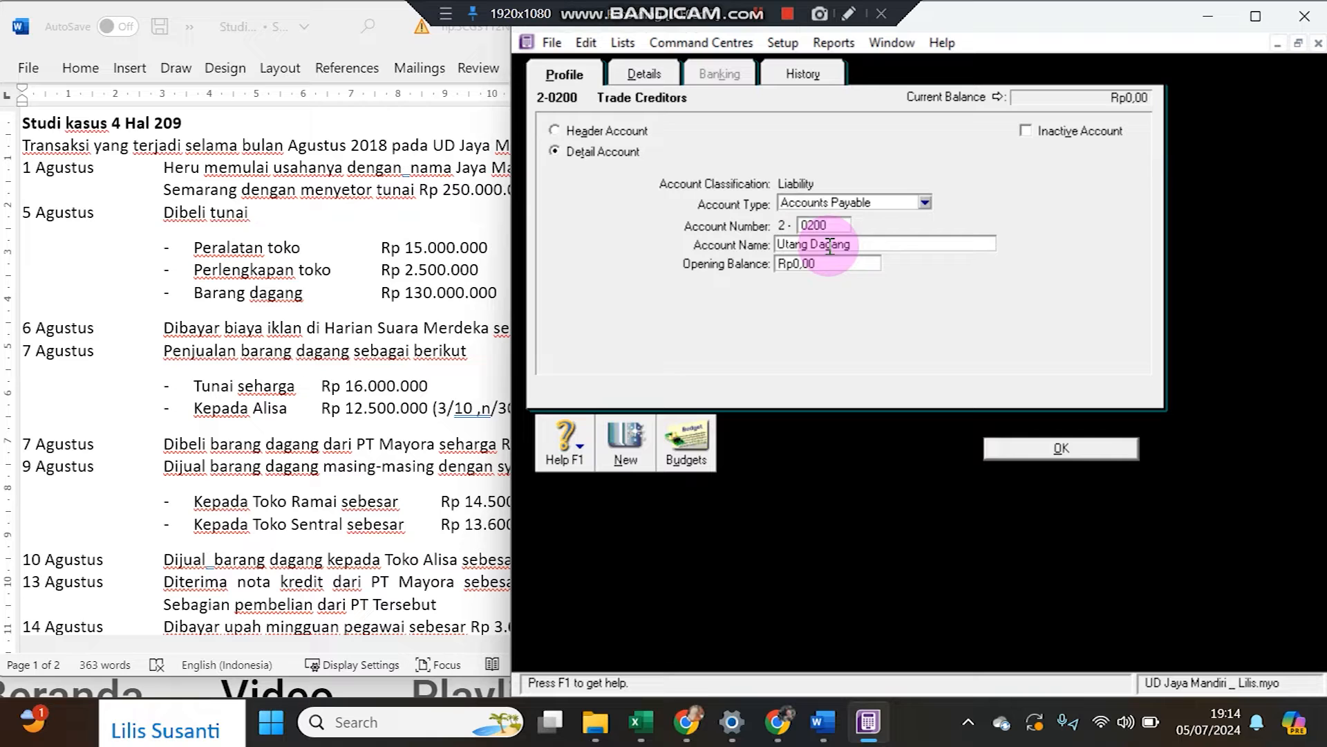
left_click(1010, 448)
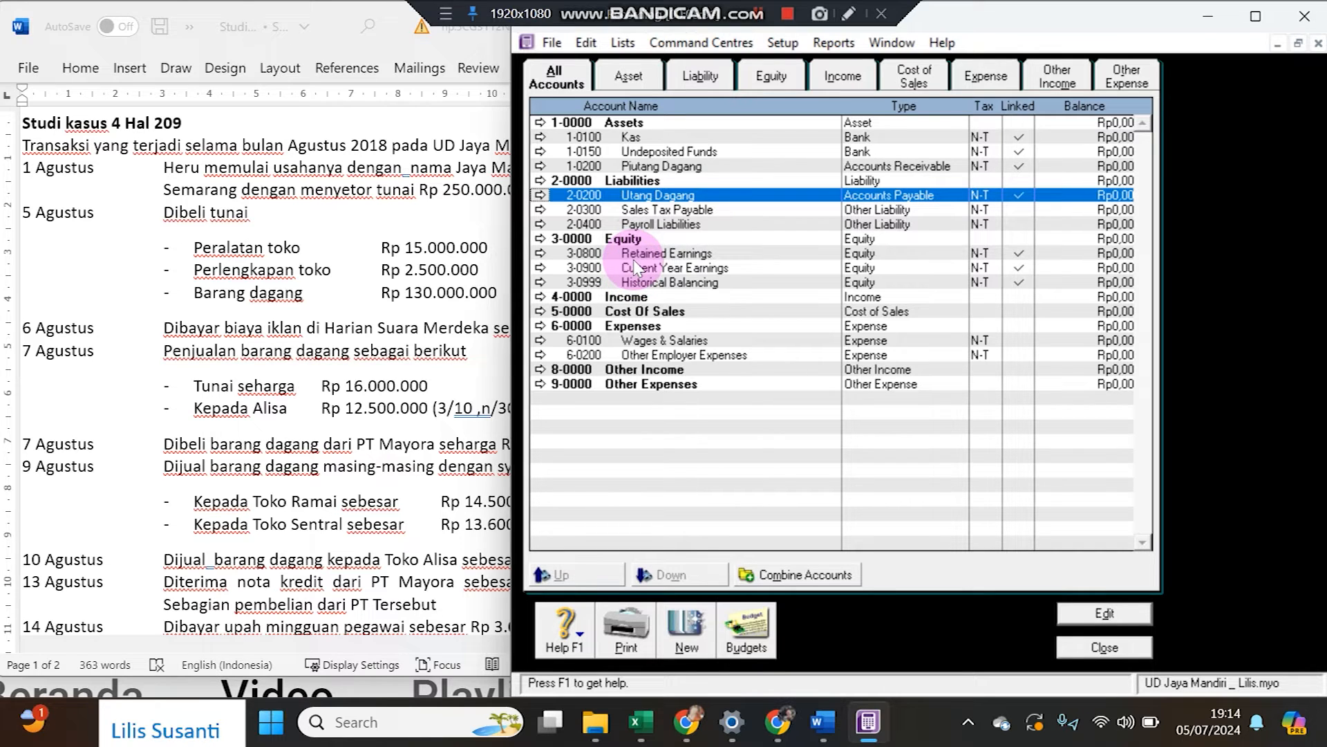
- Examine the equity accounts Retained Earnings, Current Year Earnings and Historical Balancing in the accounts list
left_click(658, 256)
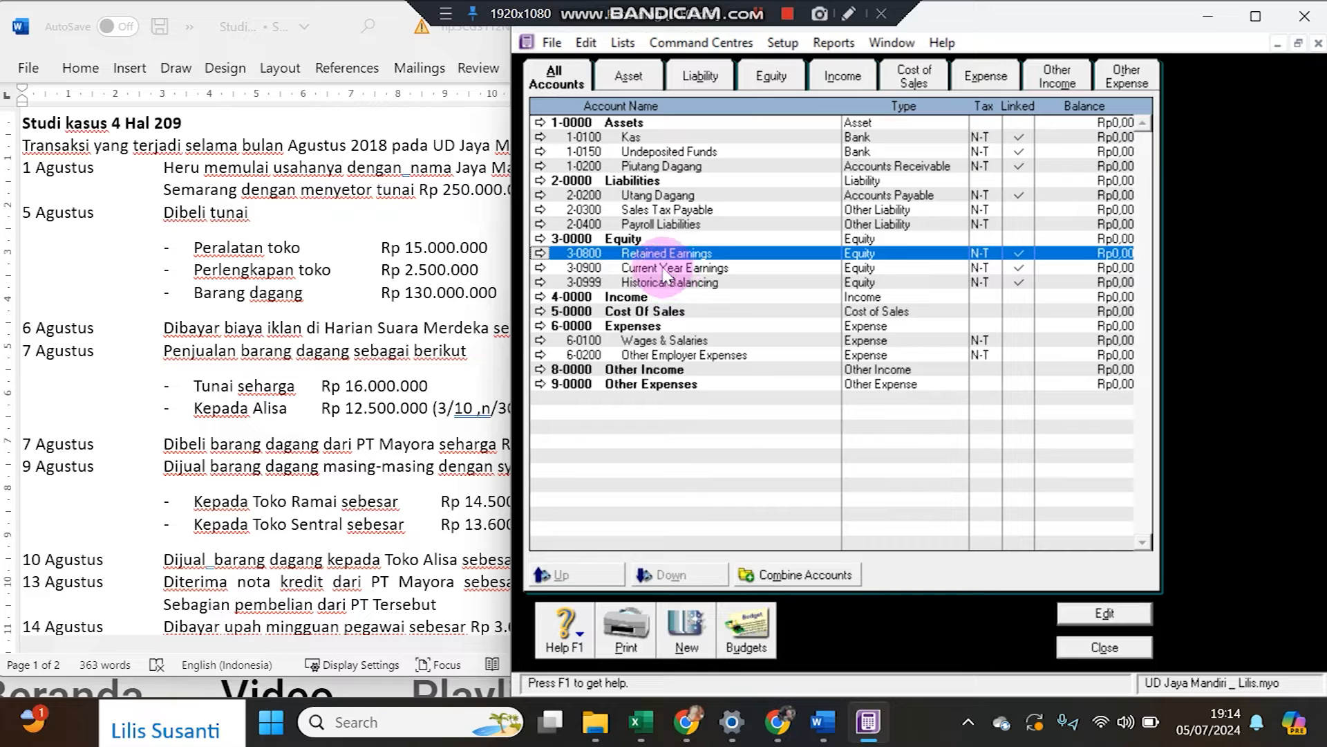
left_click(737, 271)
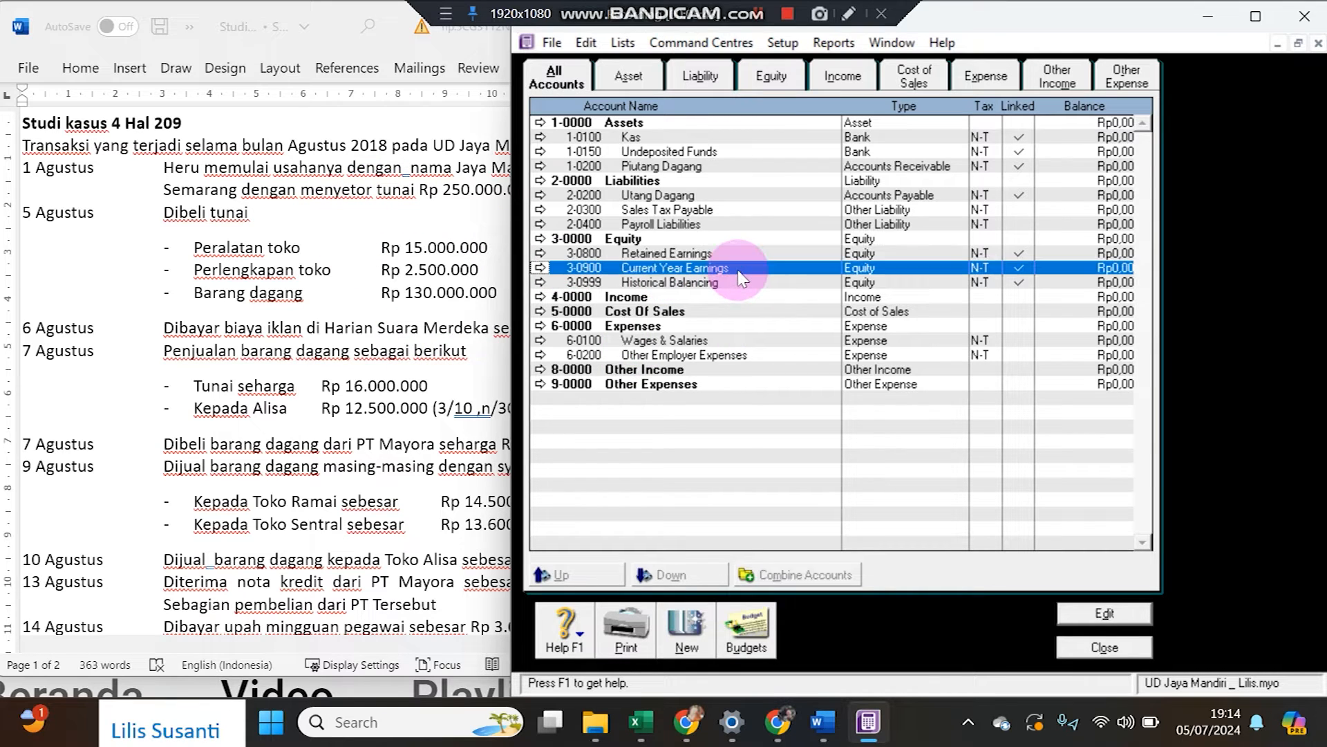
left_click(673, 284)
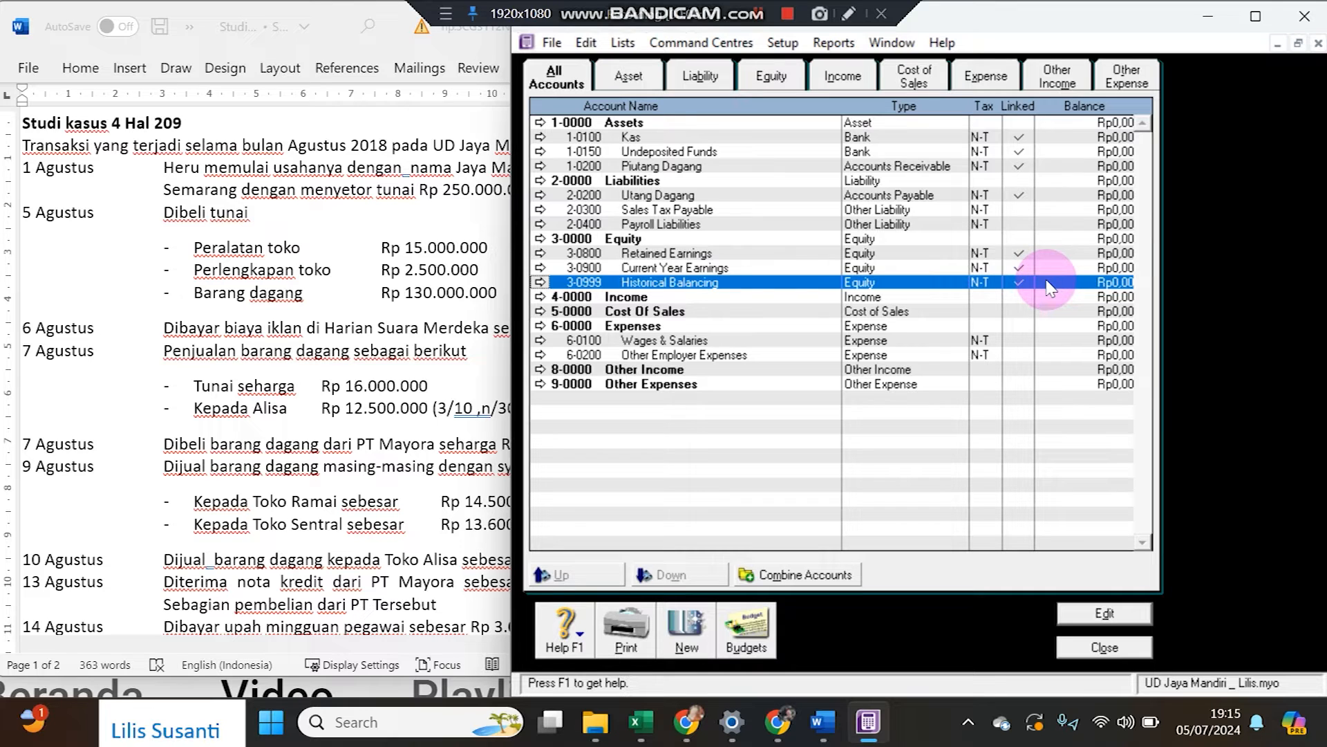
- Rename the expense account 6-0100 as Beban Gaji
left_click(820, 342)
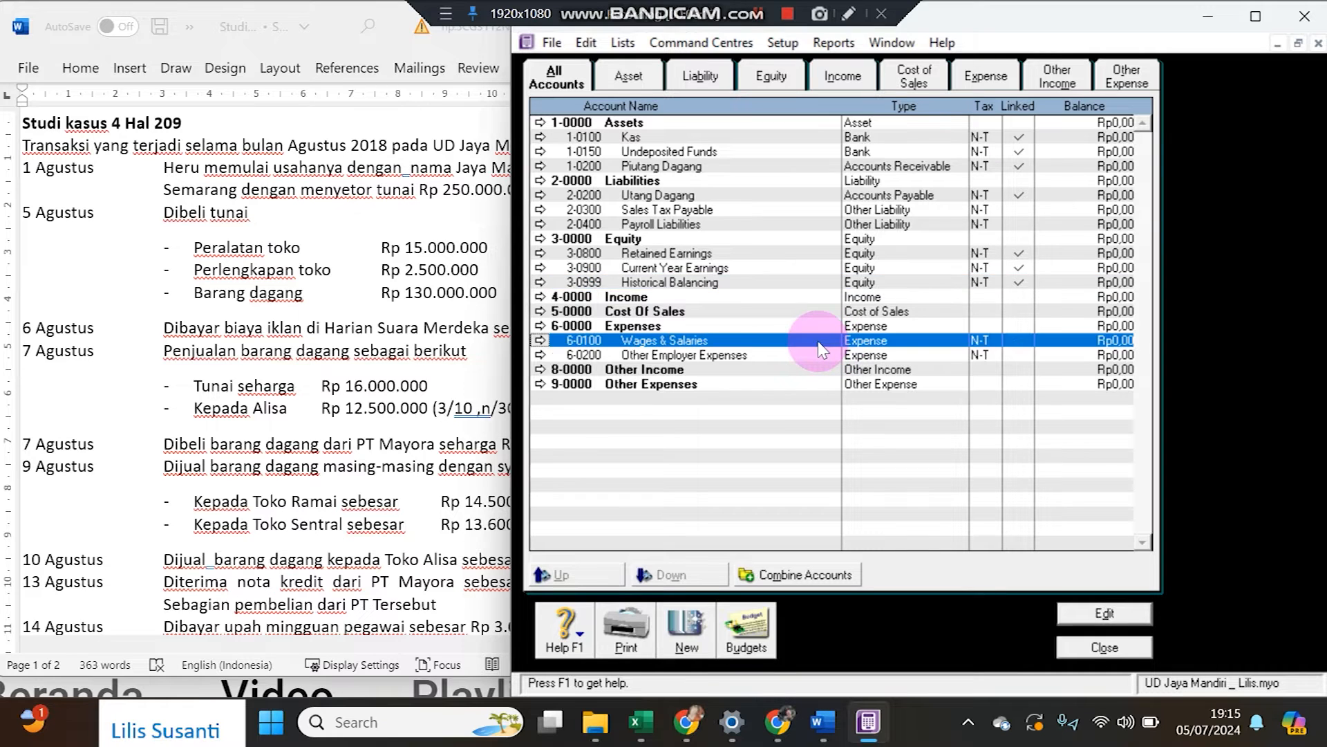
double_click(819, 342)
left_click(821, 243)
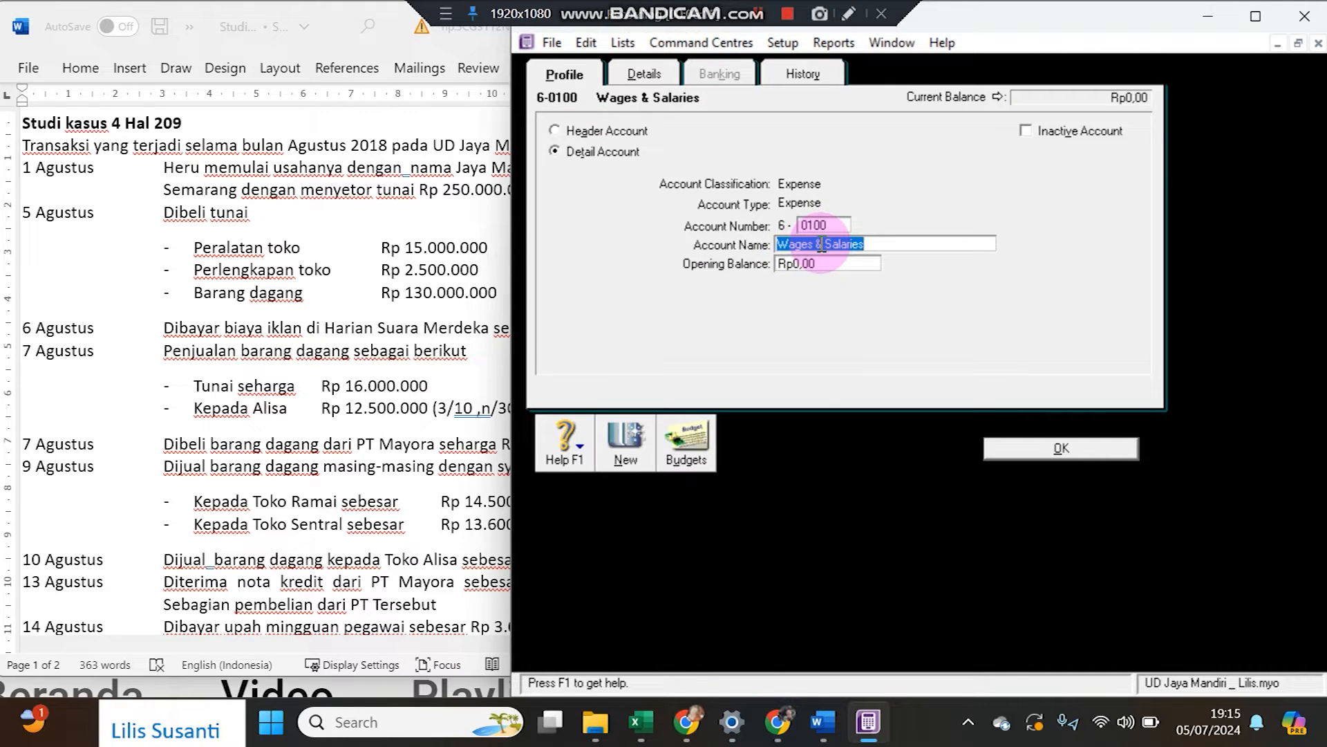
type("Beban G")
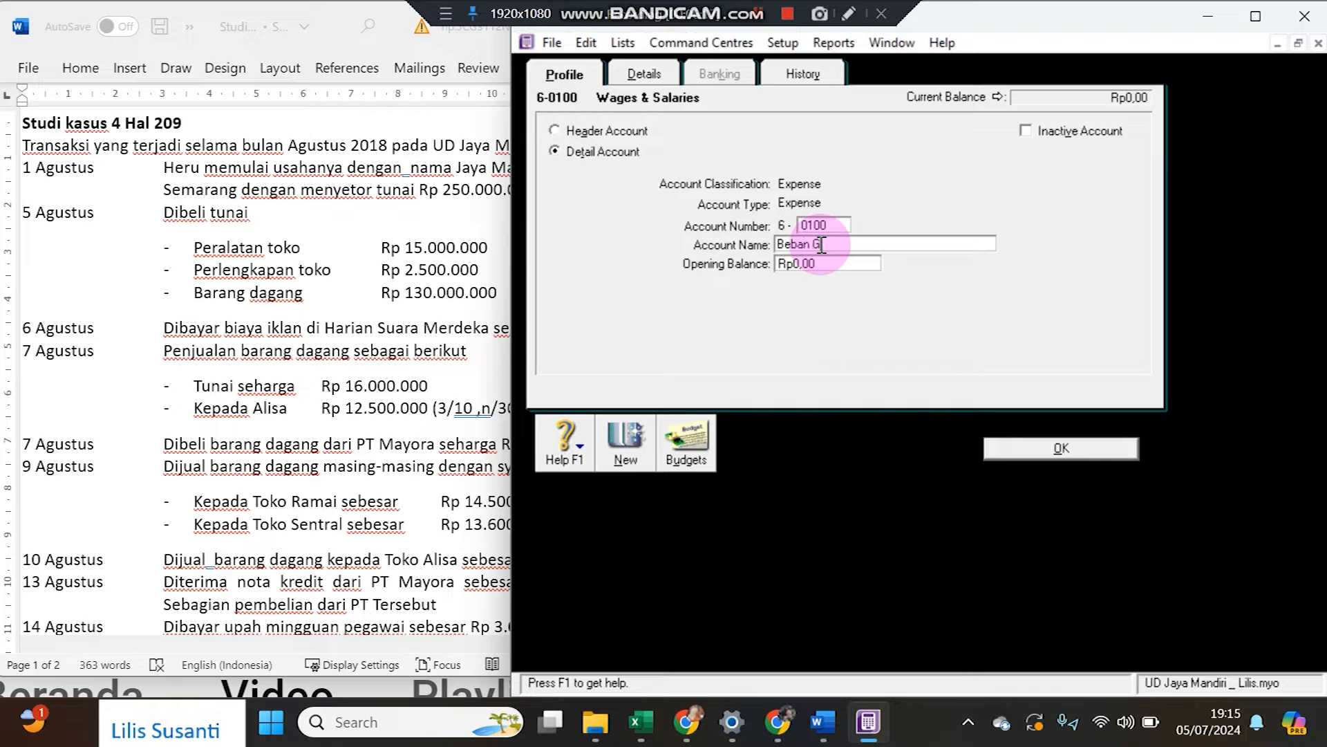
type("aji")
left_click(1002, 449)
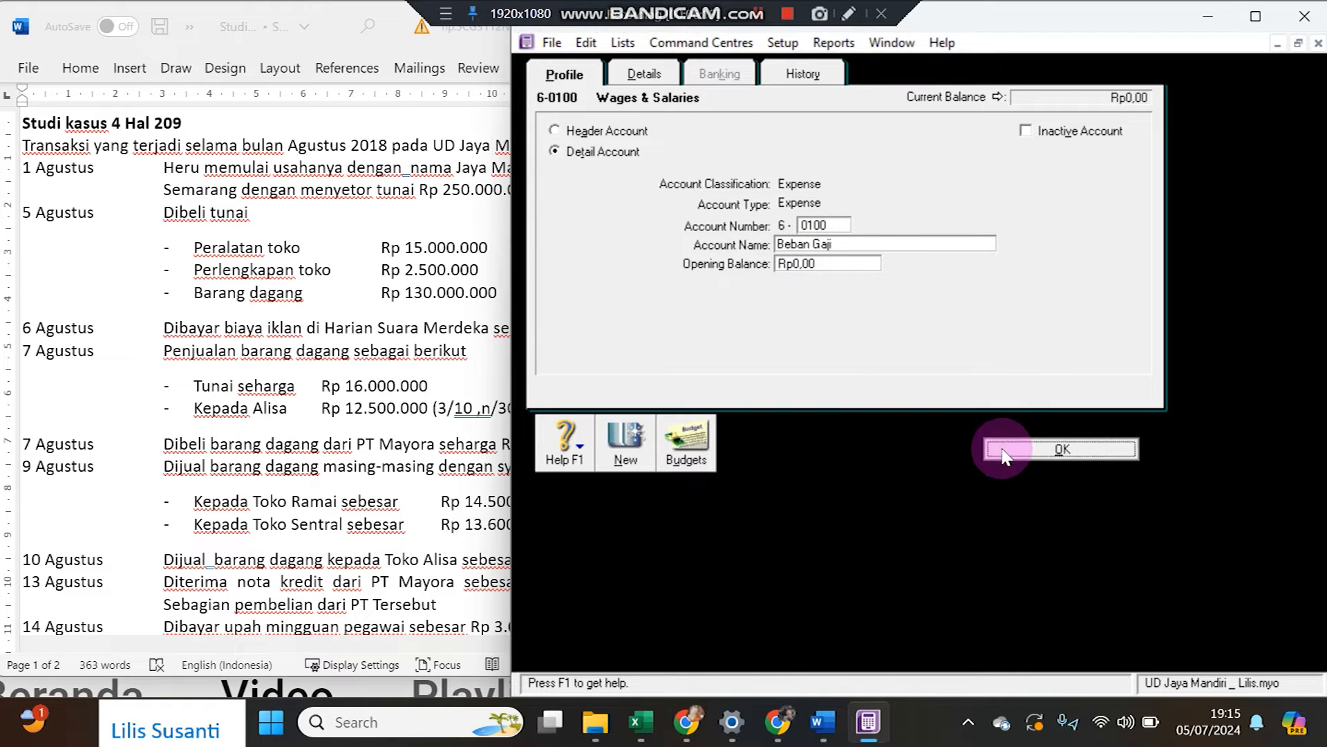
- Rename the expense account 6-0200 as Beban Iklan
double_click(668, 355)
left_click(857, 243)
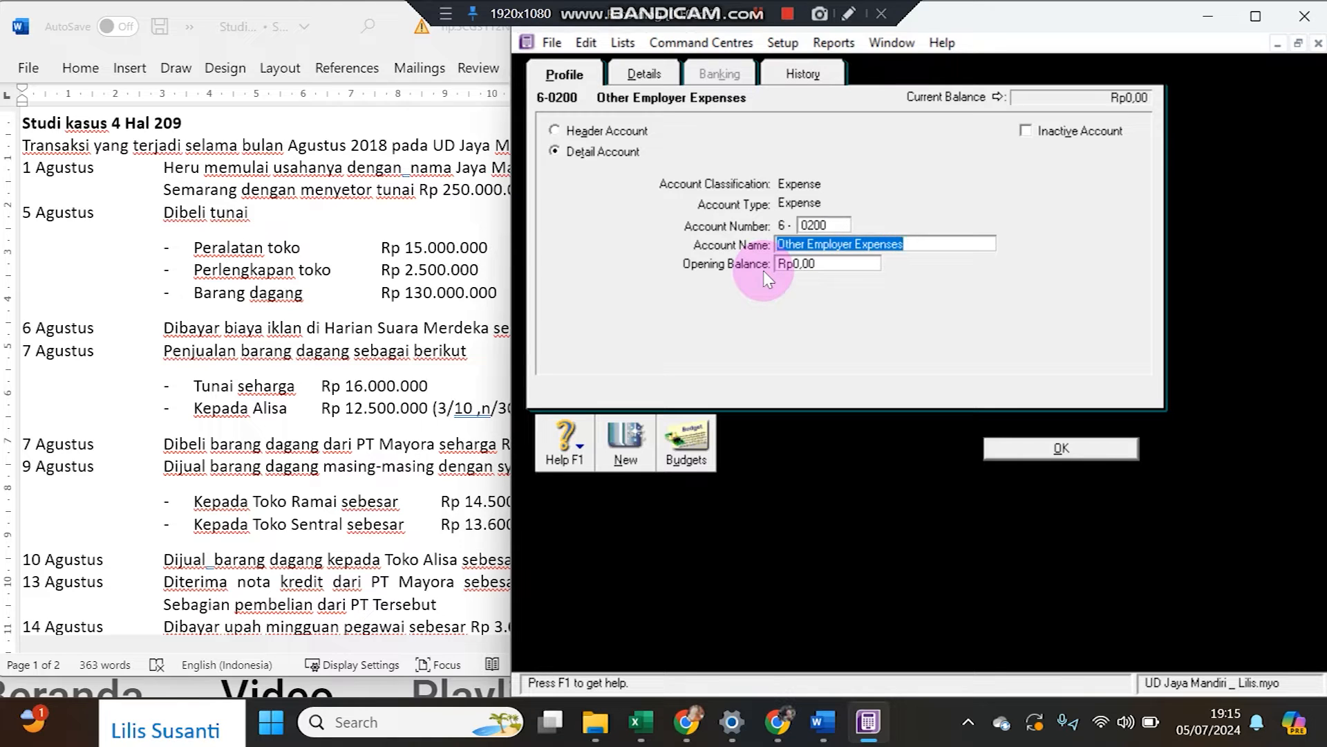
type("Beban Iklan")
left_click(1009, 449)
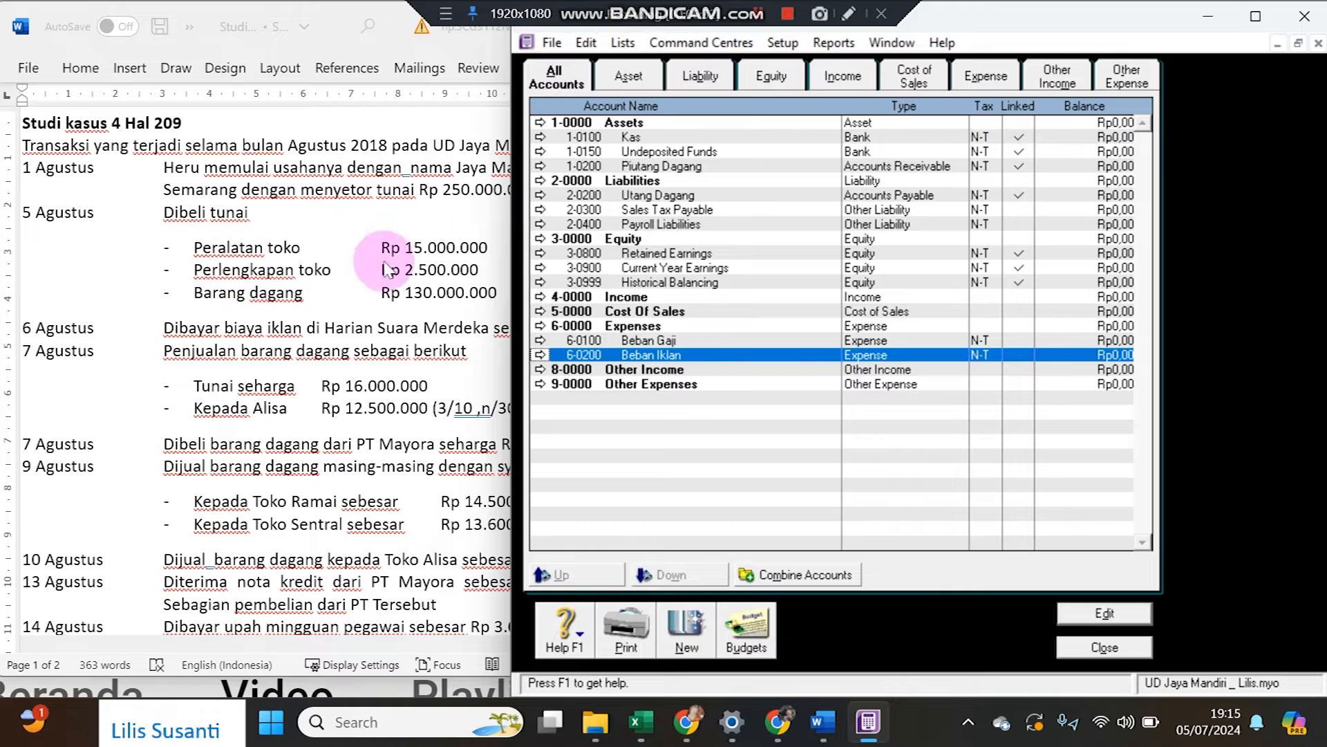
- Create the Other Asset detail account 1-1100 named Persediaan Barang Dagang
left_click(646, 167)
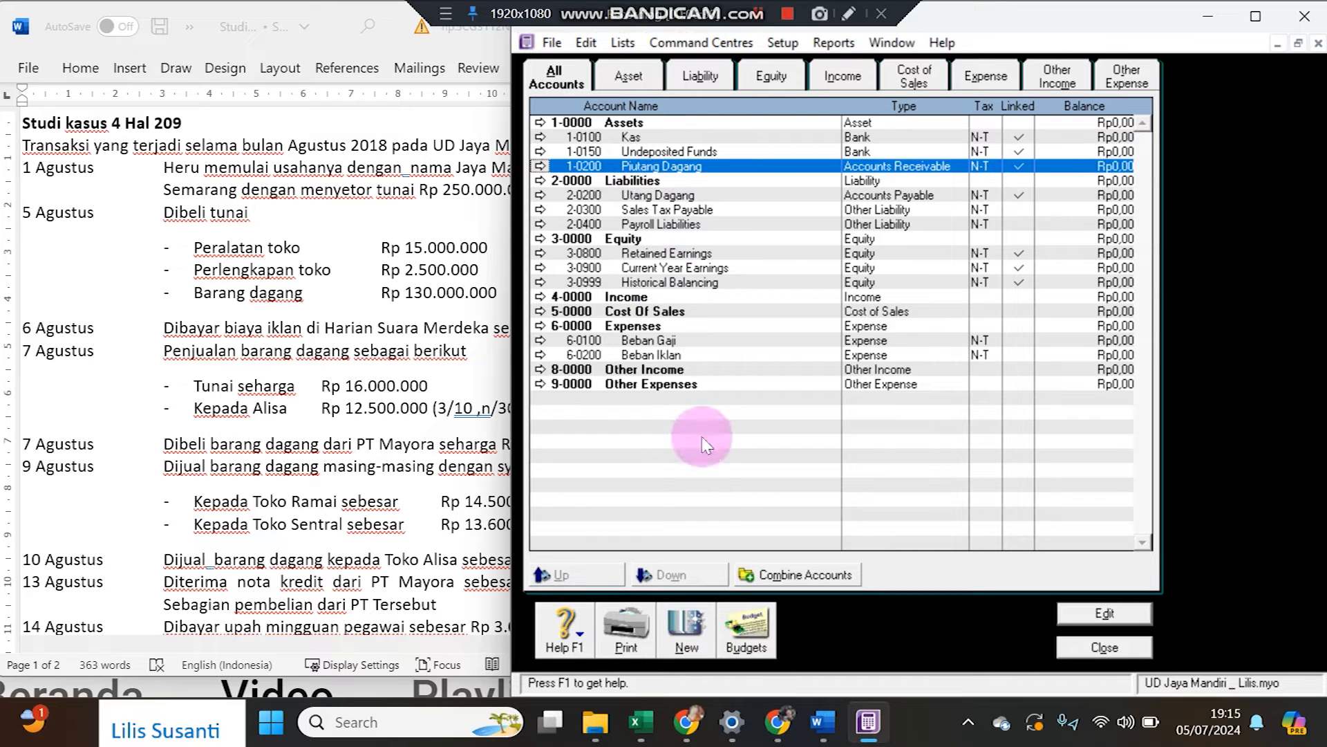
left_click(688, 642)
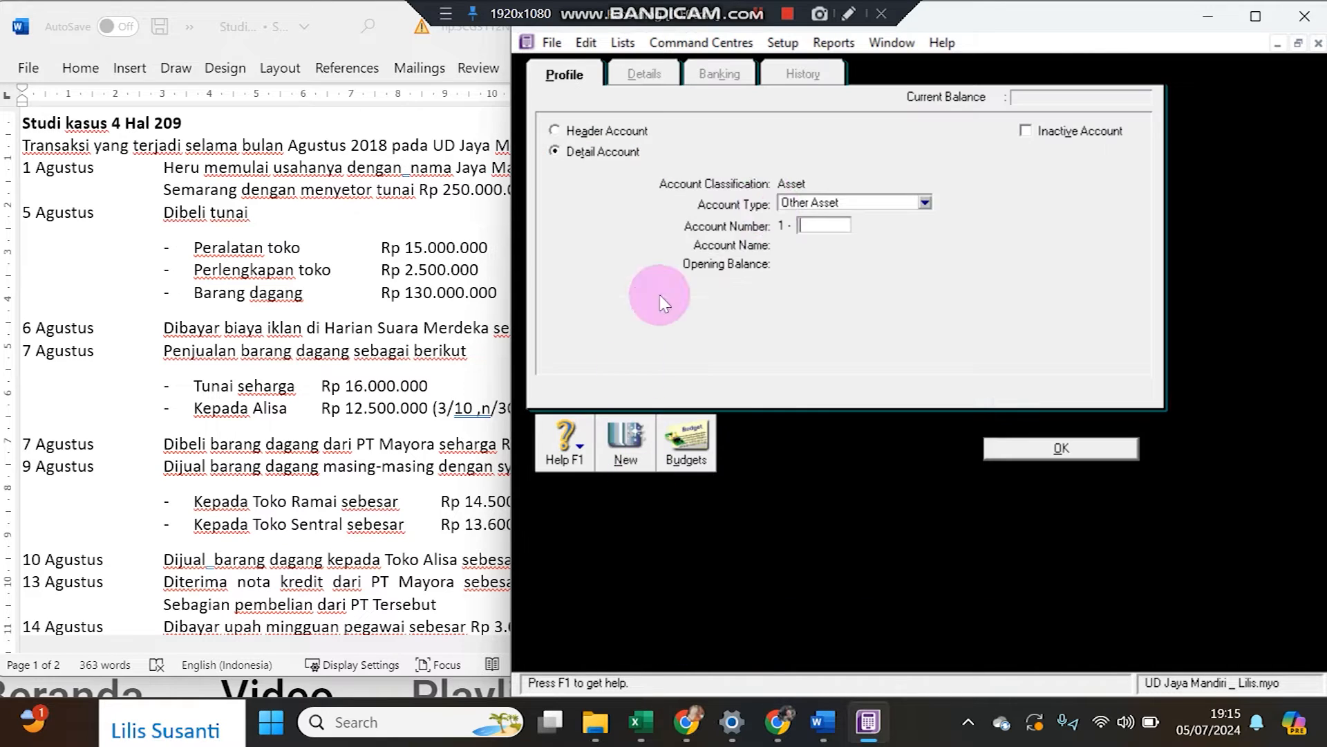
left_click(820, 223)
left_click(816, 229)
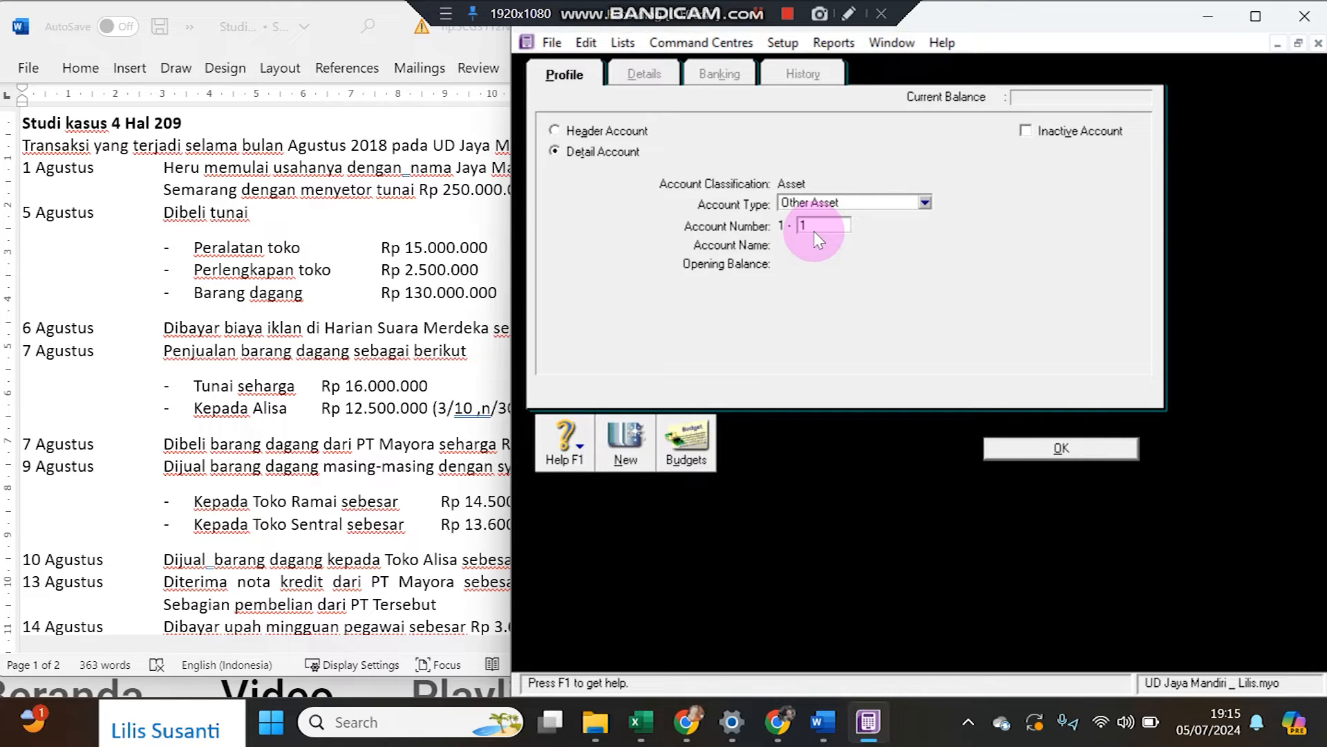
type("1100")
key("Tab")
type("Persedi")
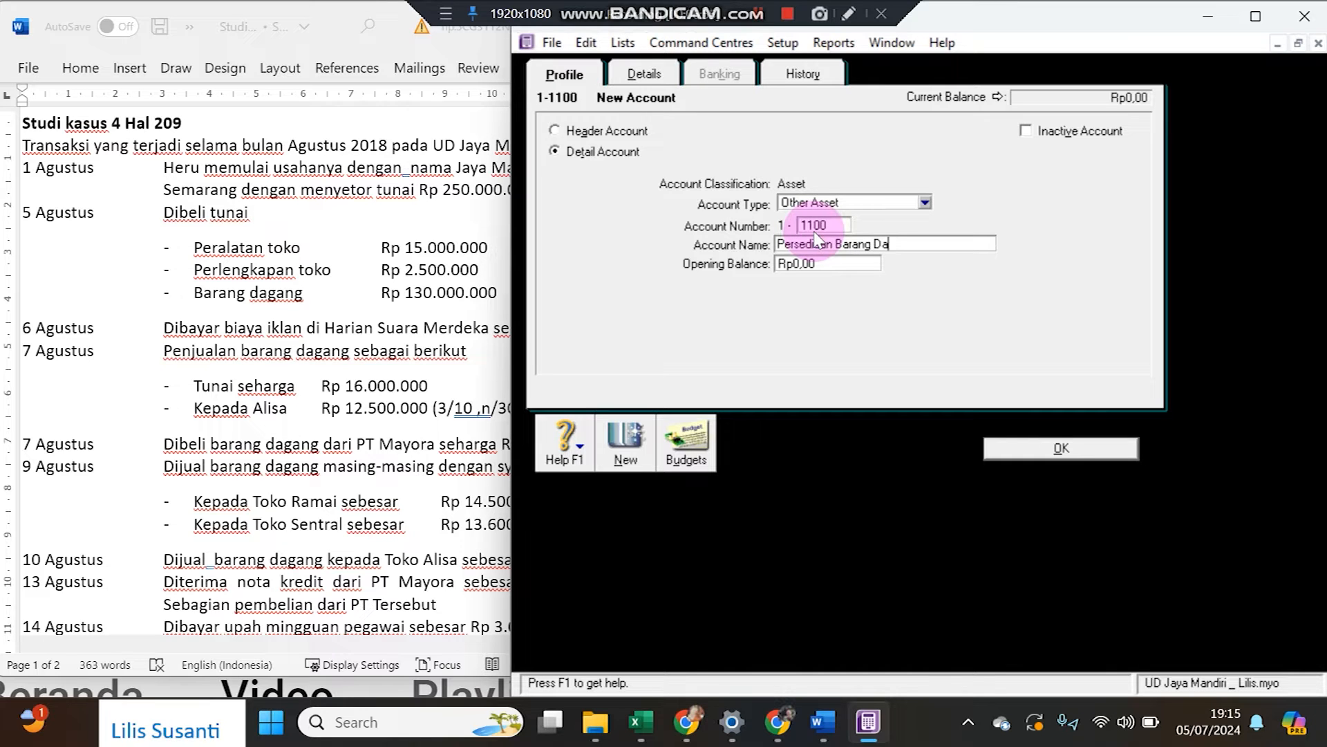
left_click(999, 446)
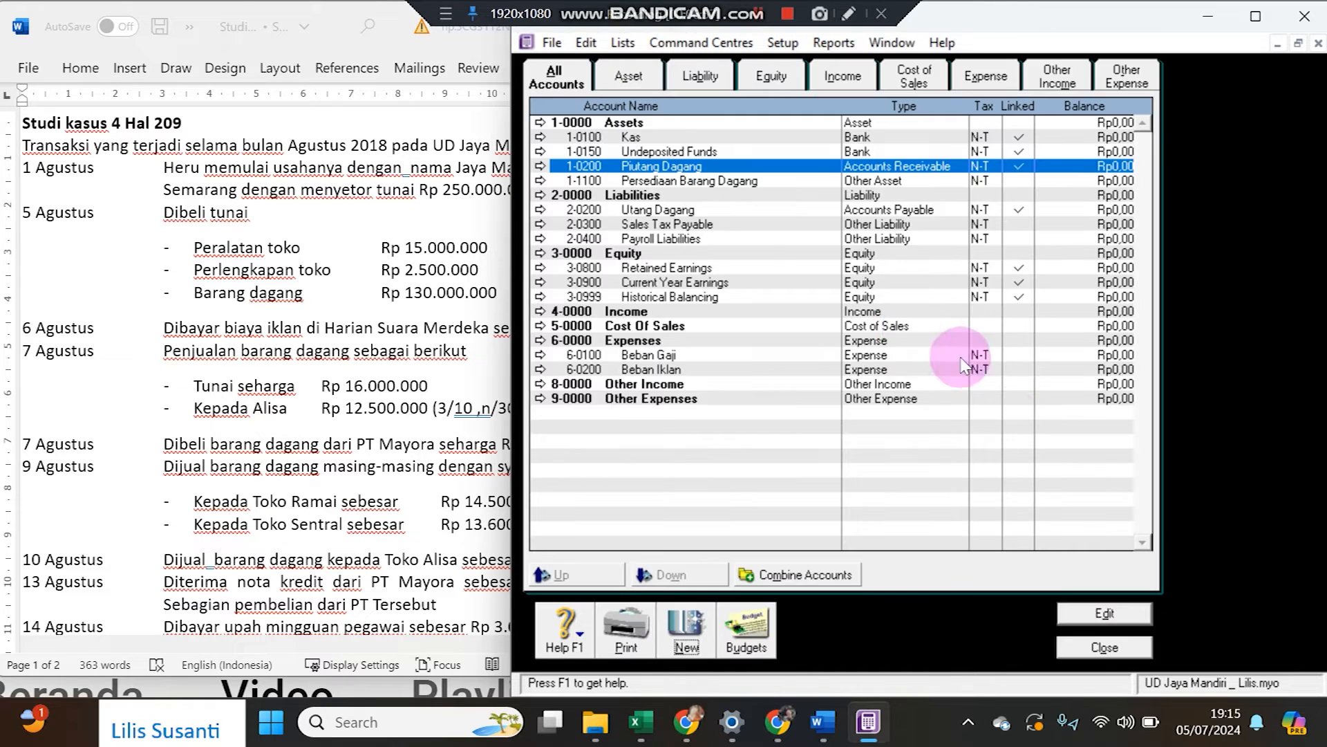
- Create the Other Asset detail account 1-1200 named Perlengkapan Toko
left_click(717, 184)
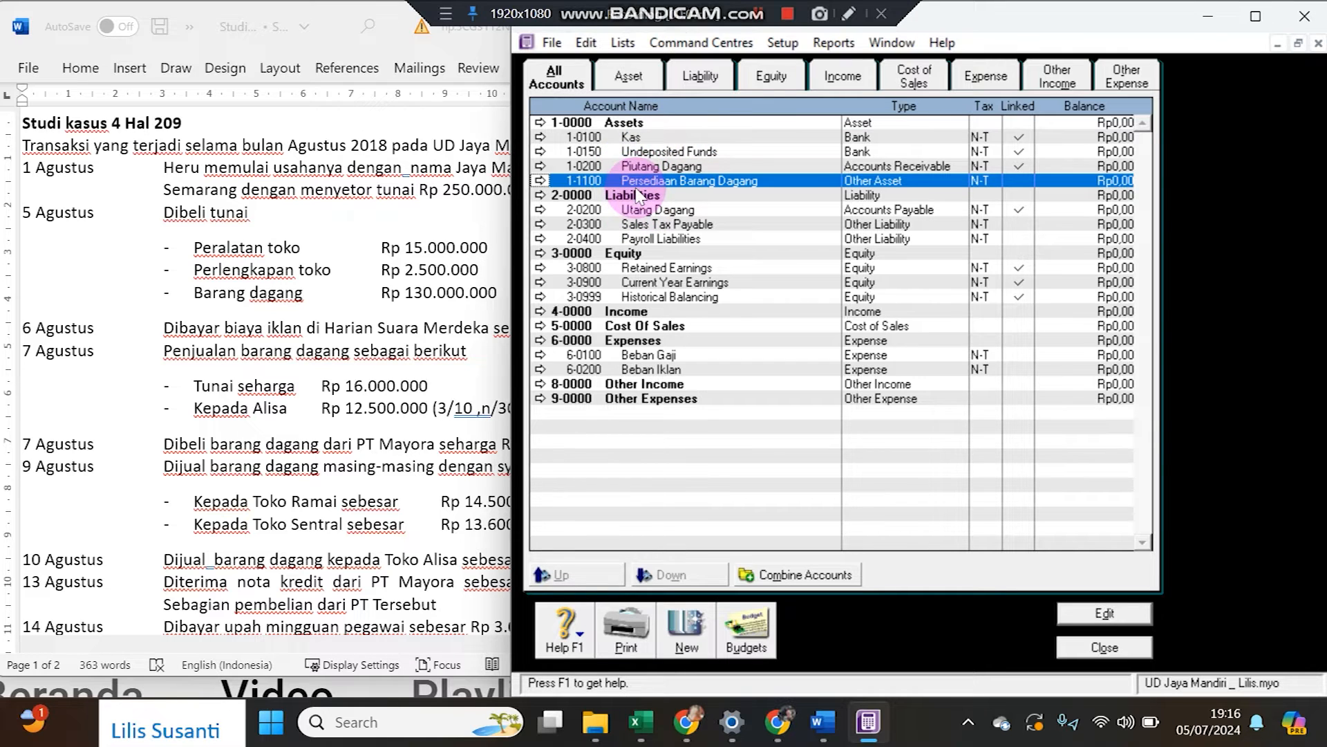
left_click(686, 625)
type("1200")
key("Tab")
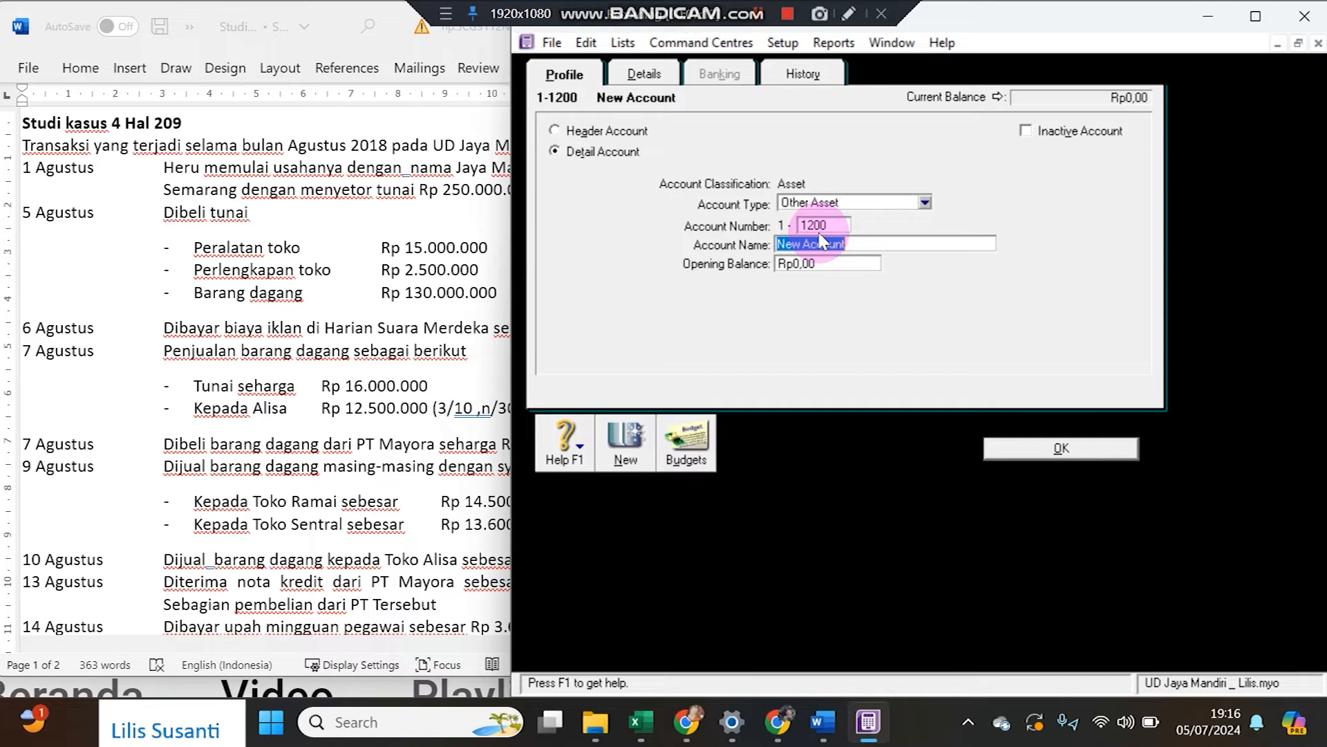
type("Perlengkapan Toko")
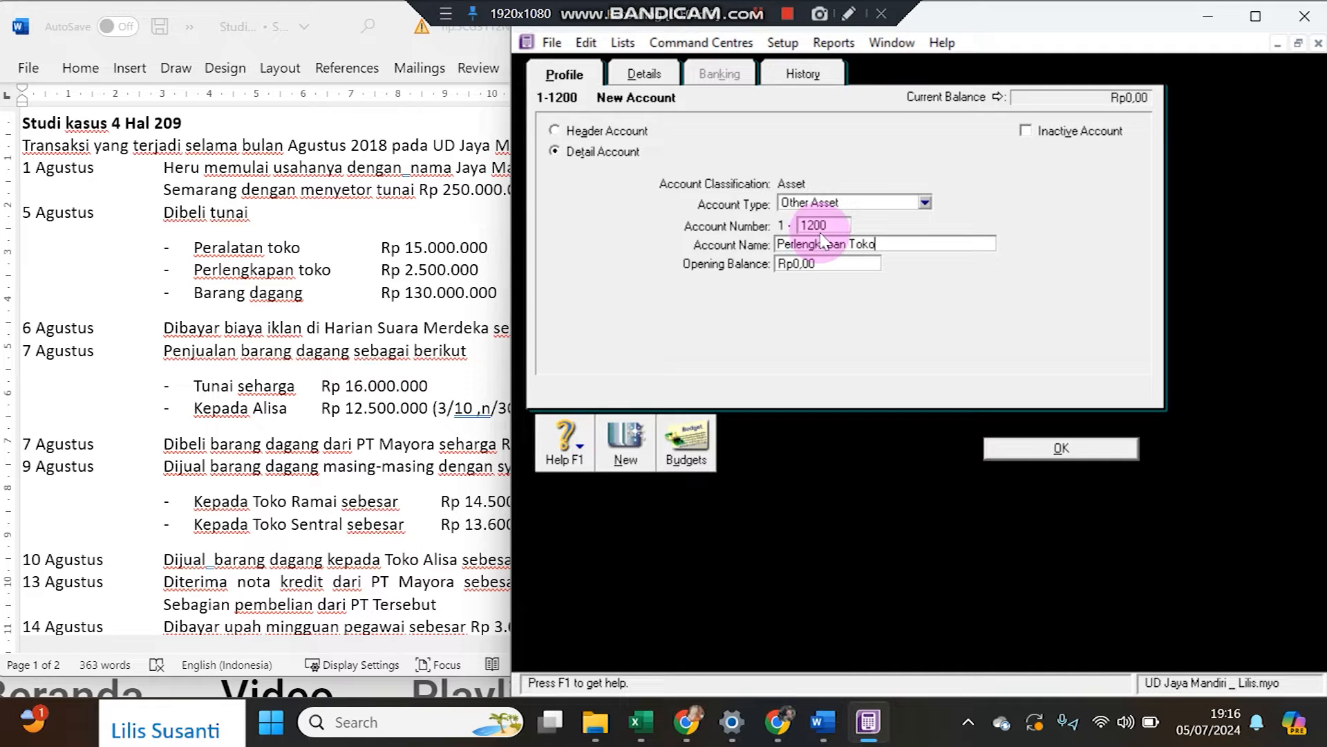
left_click(1026, 448)
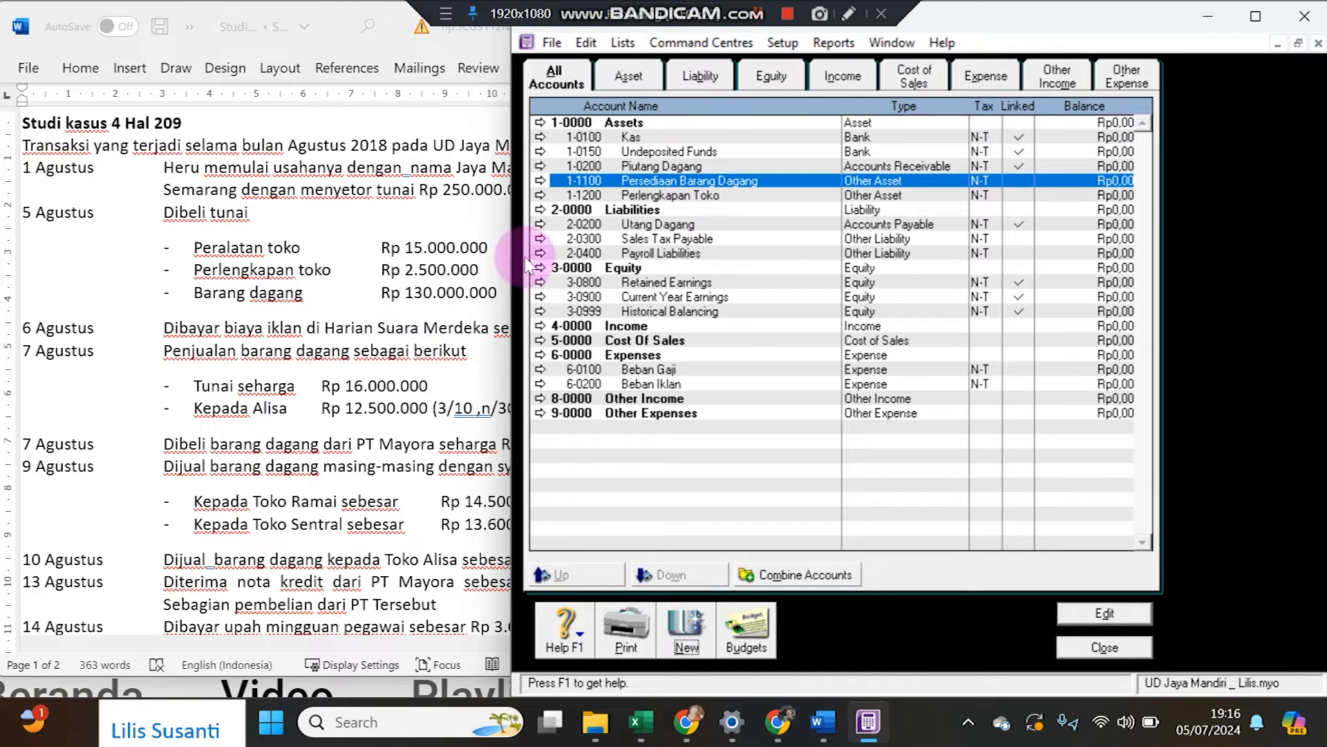
- Check the Word case study and create the Income detail account 4-1000 named Penjualan
left_click(303, 313)
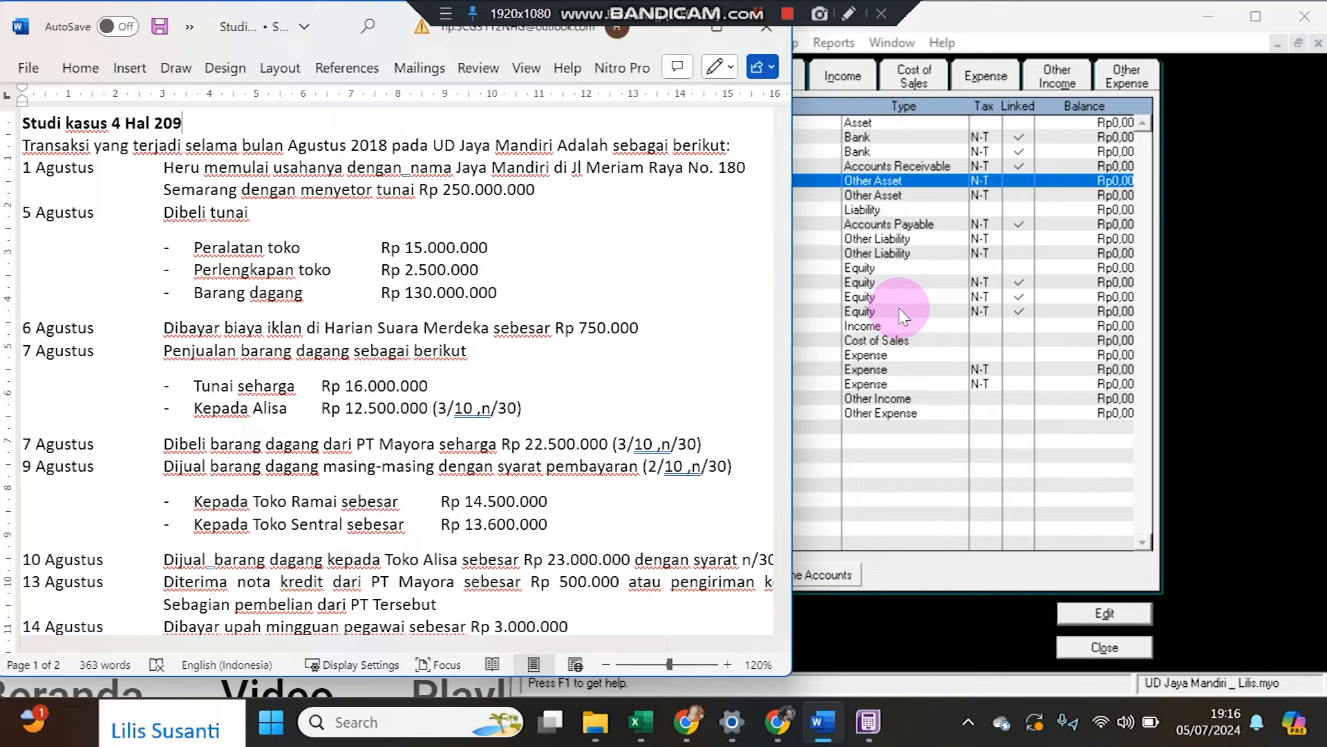
left_click(898, 284)
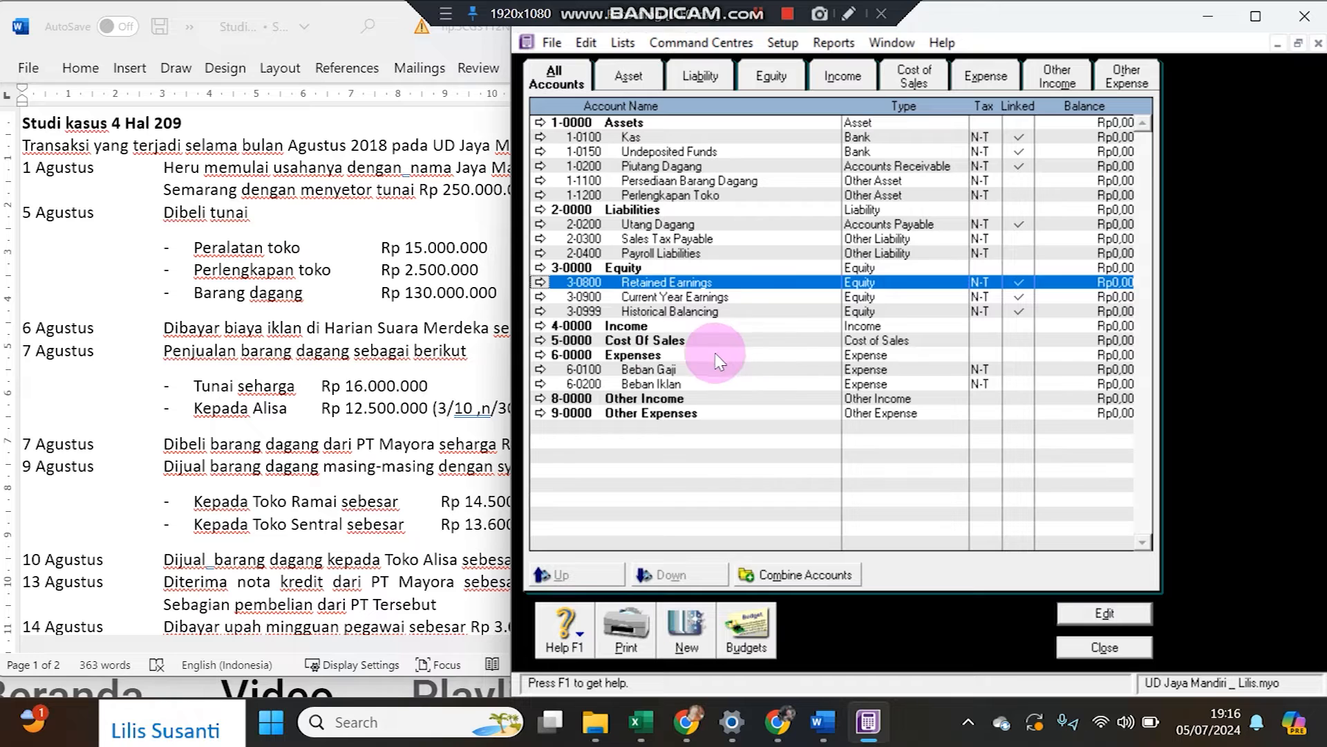
left_click(656, 329)
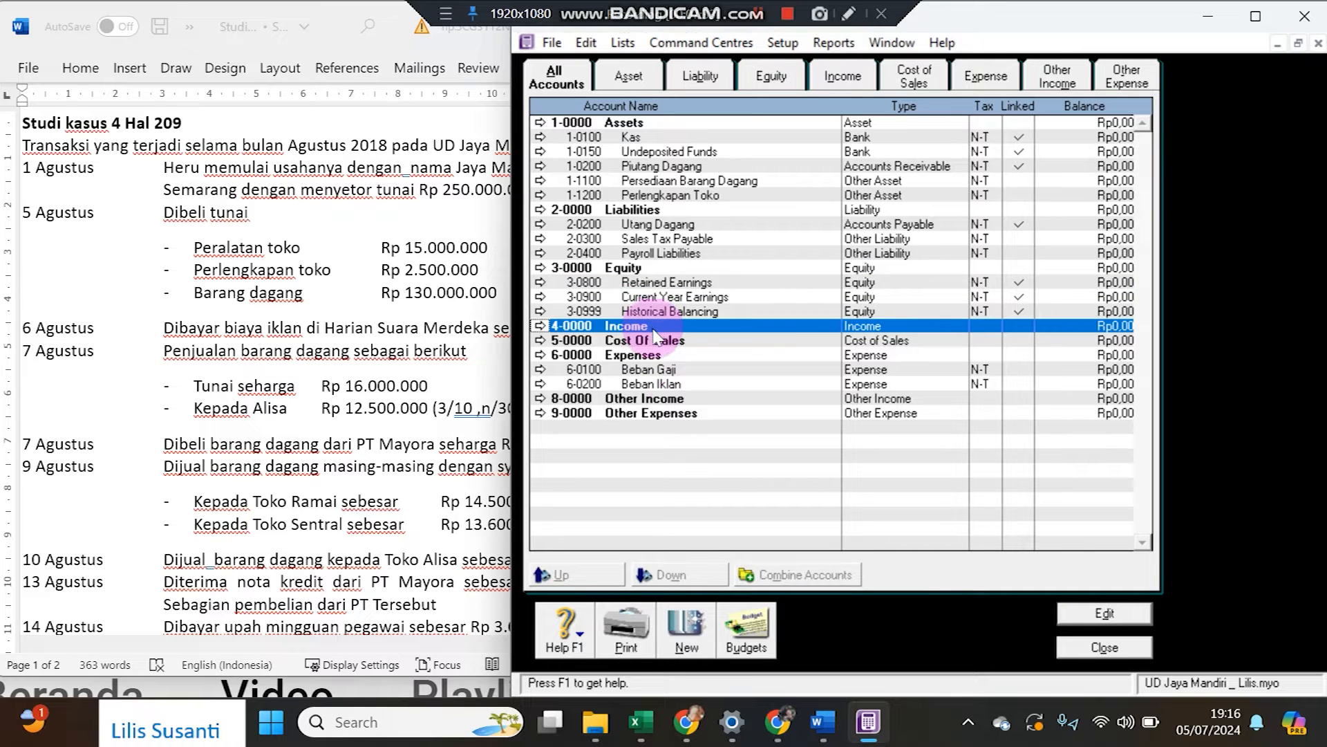
left_click(687, 629)
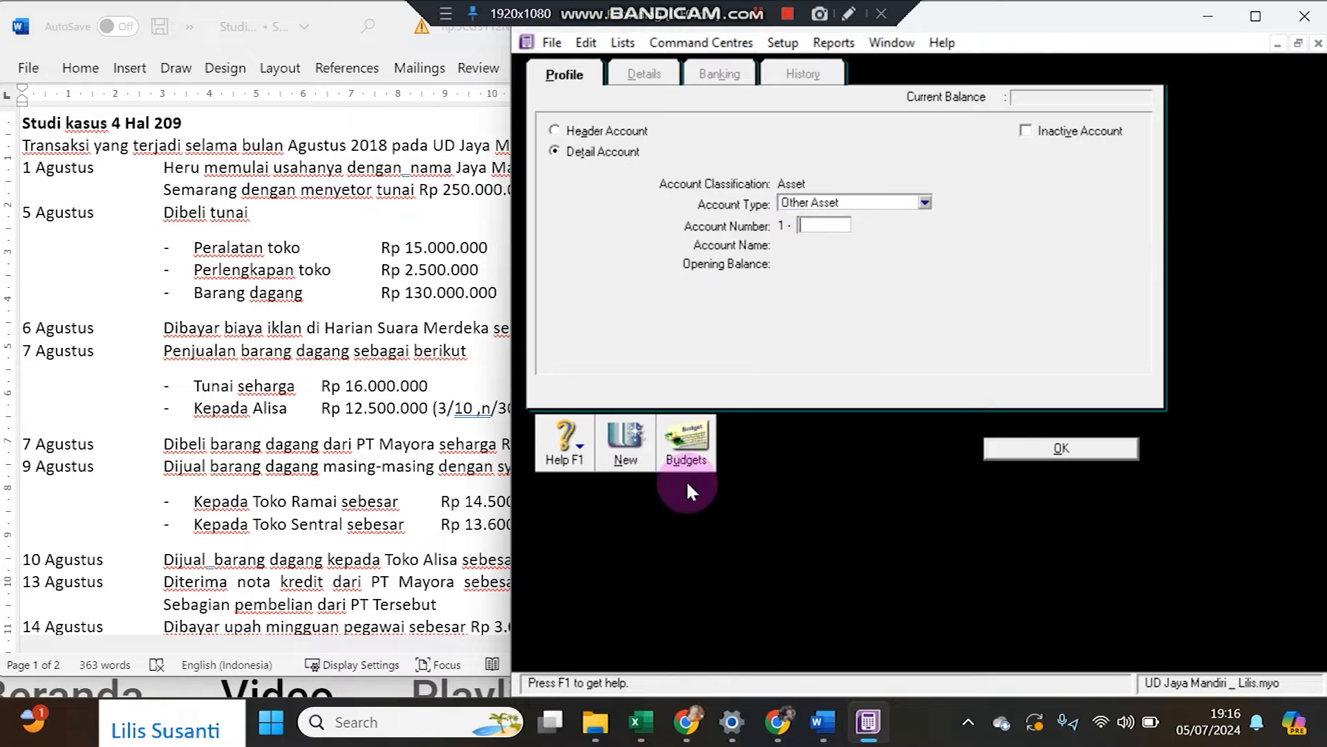
left_click(806, 206)
left_click(821, 369)
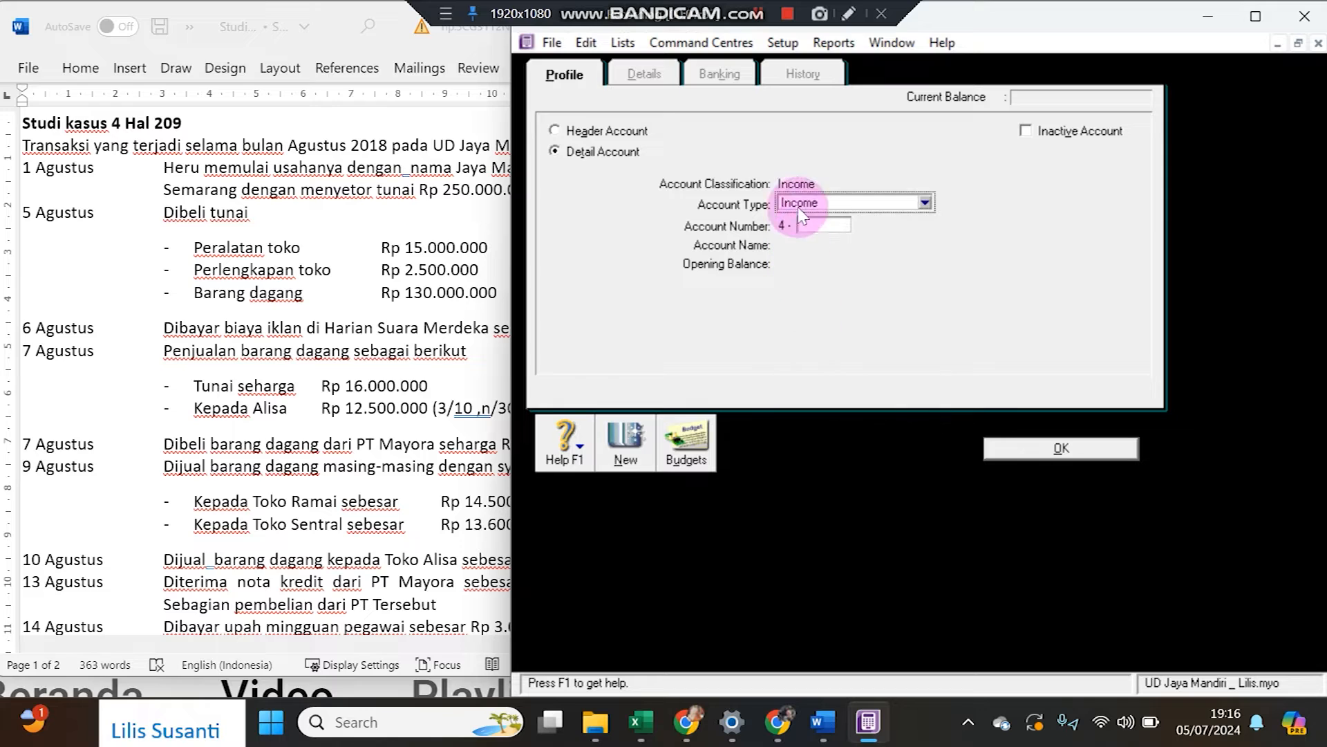
left_click(806, 225)
type("1000")
key("Tab")
type("Pen")
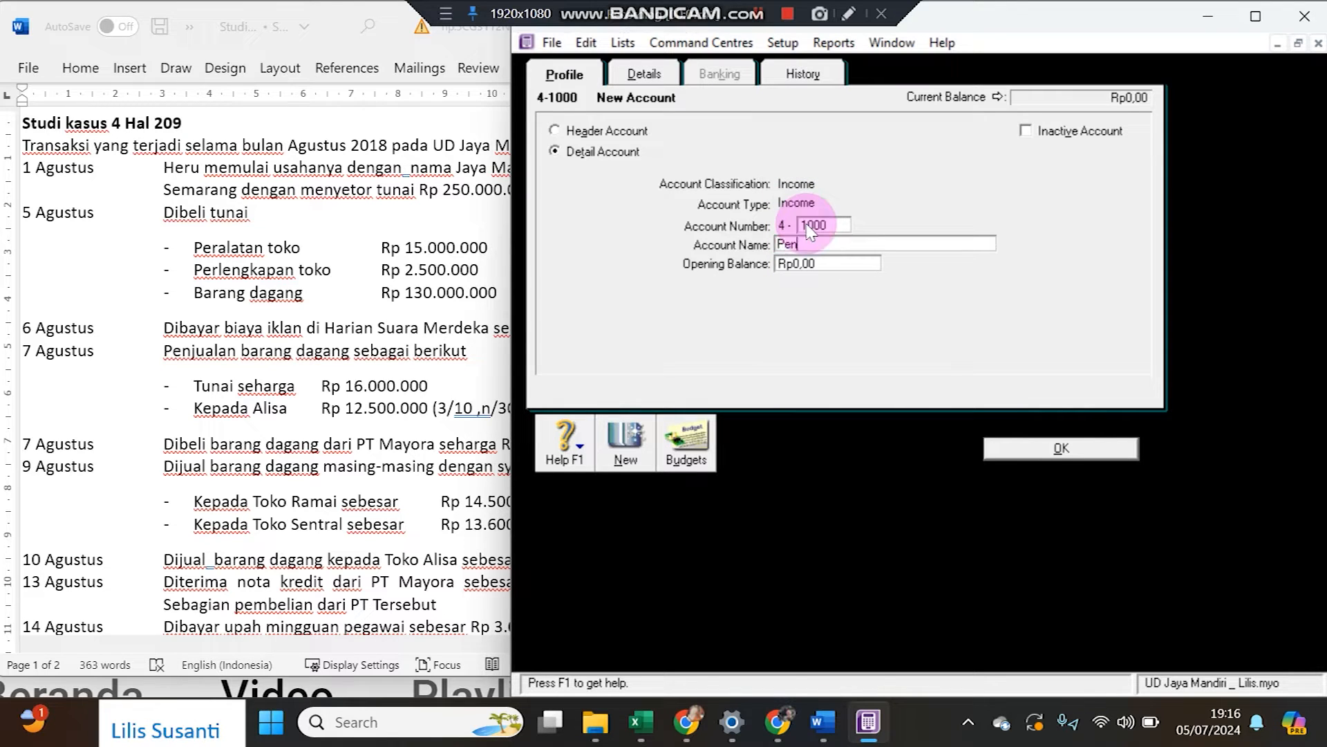
type("jualan")
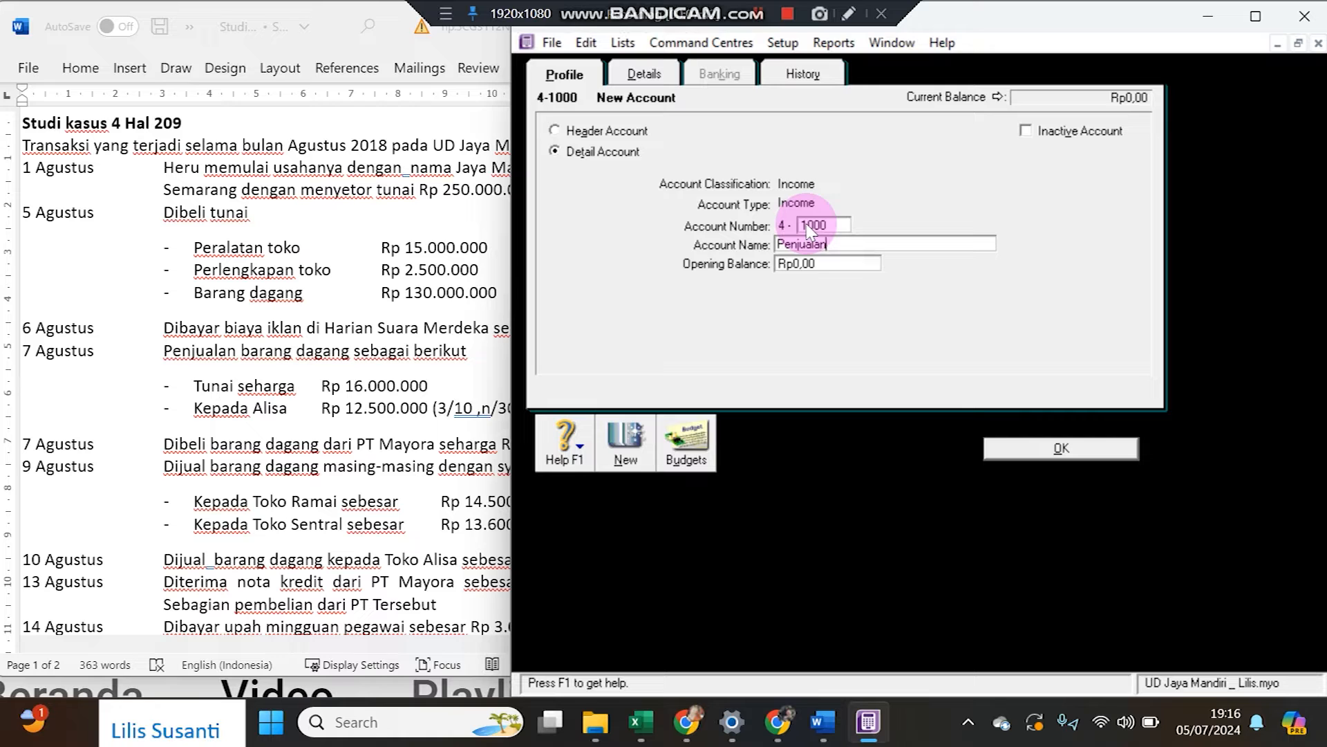
left_click(1015, 450)
- Create the Cost of Sales detail account 5-1000 named Pembelian
left_click(635, 357)
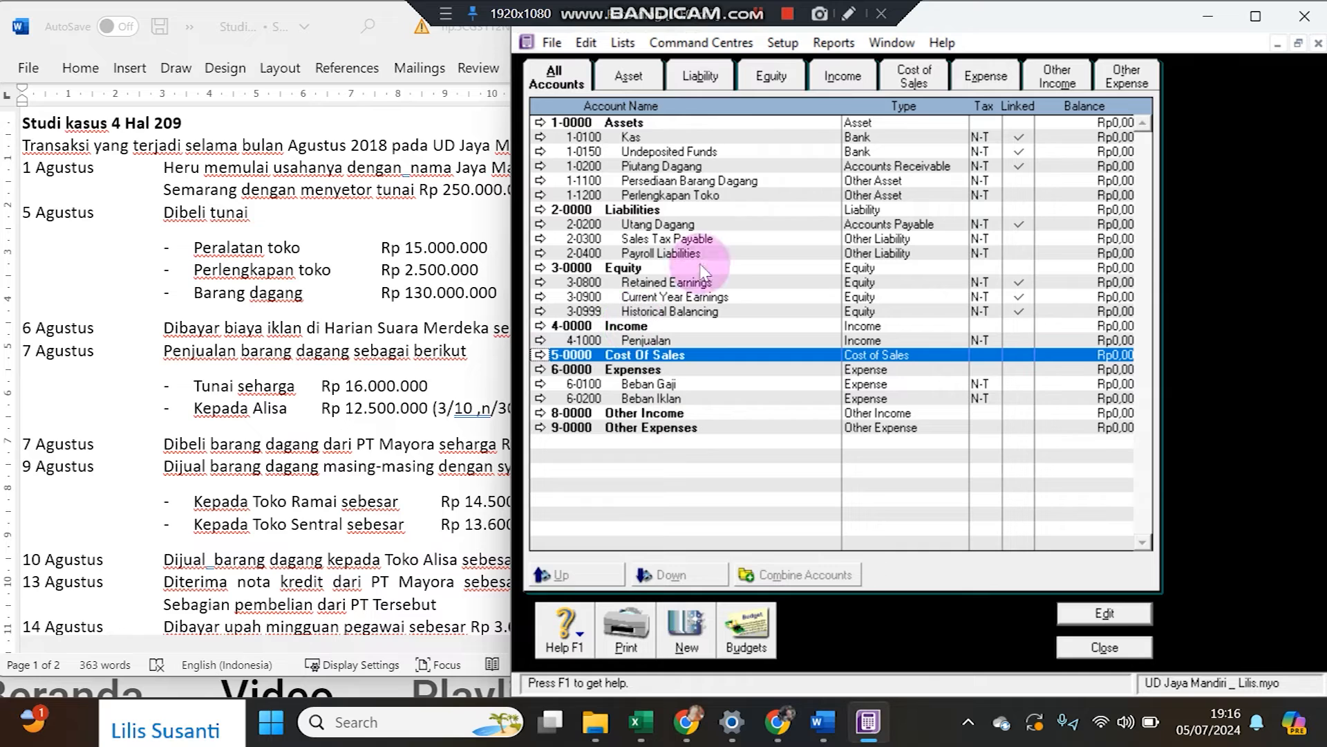
left_click(905, 83)
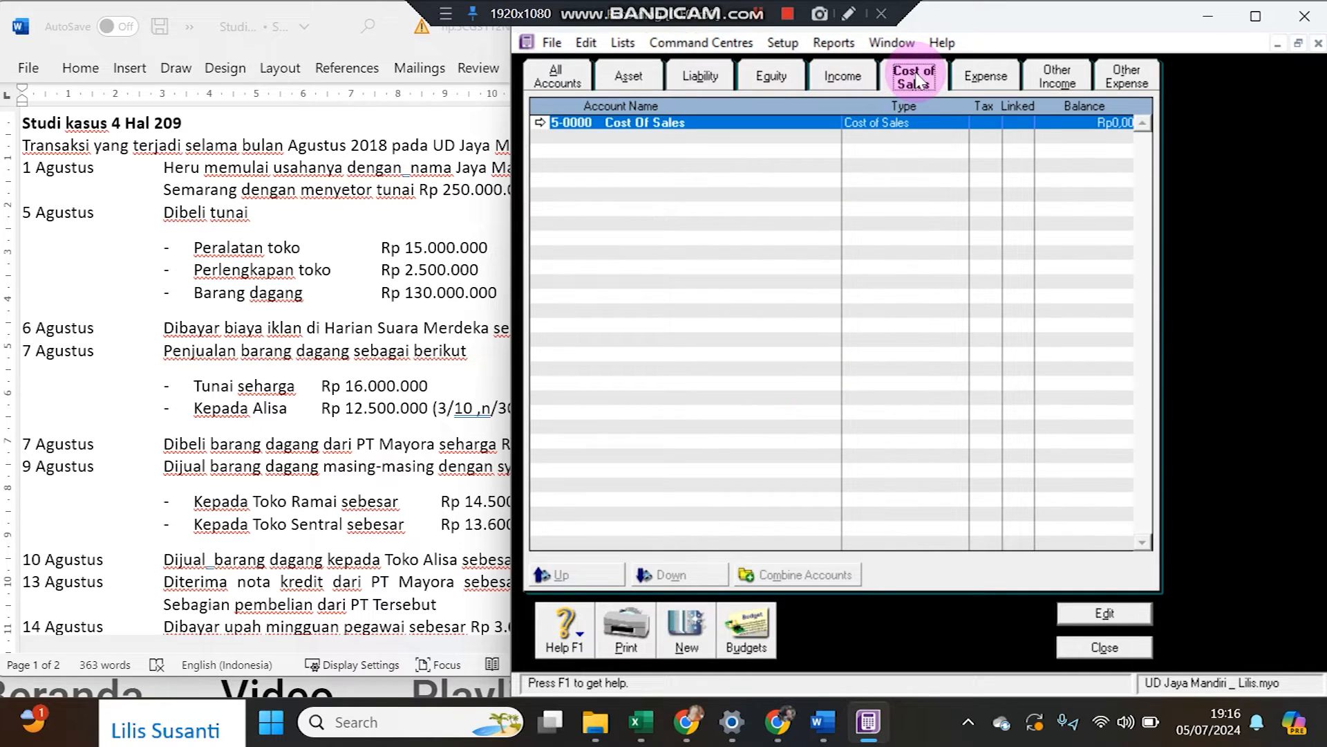
left_click(687, 631)
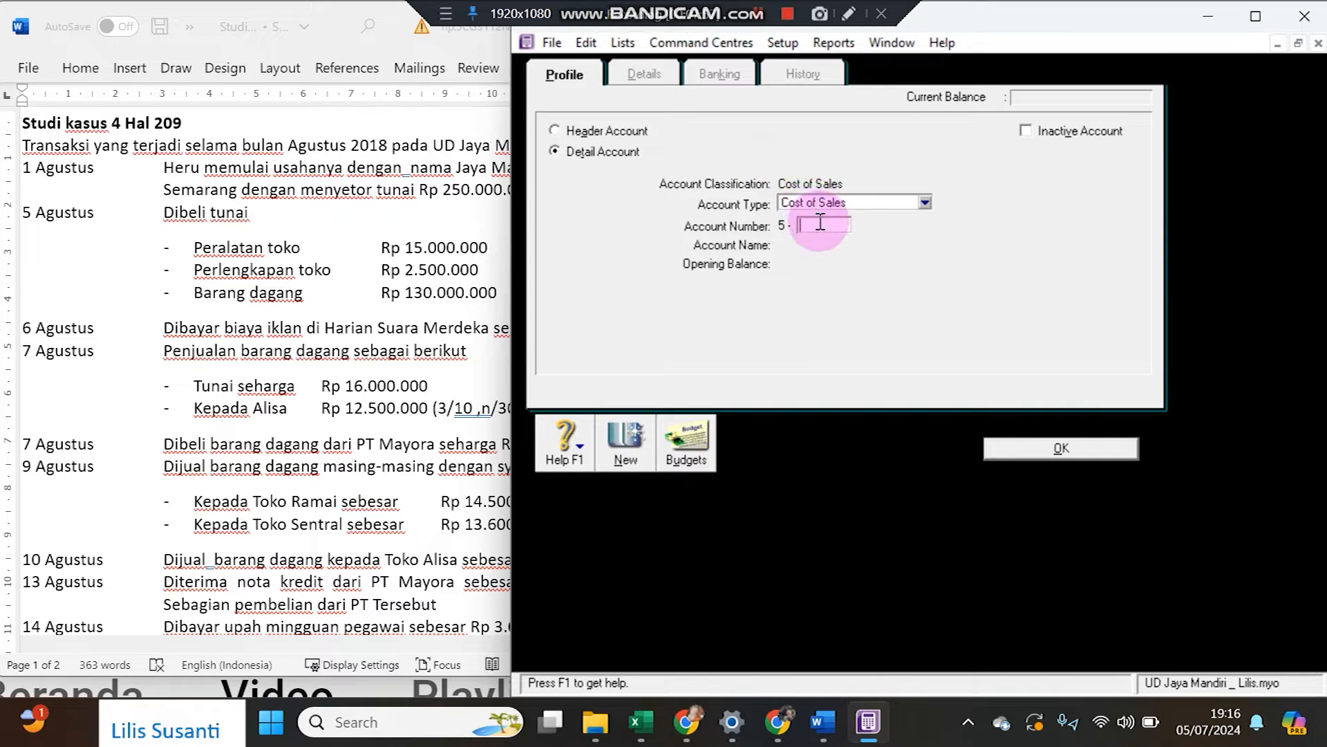
key("Tab")
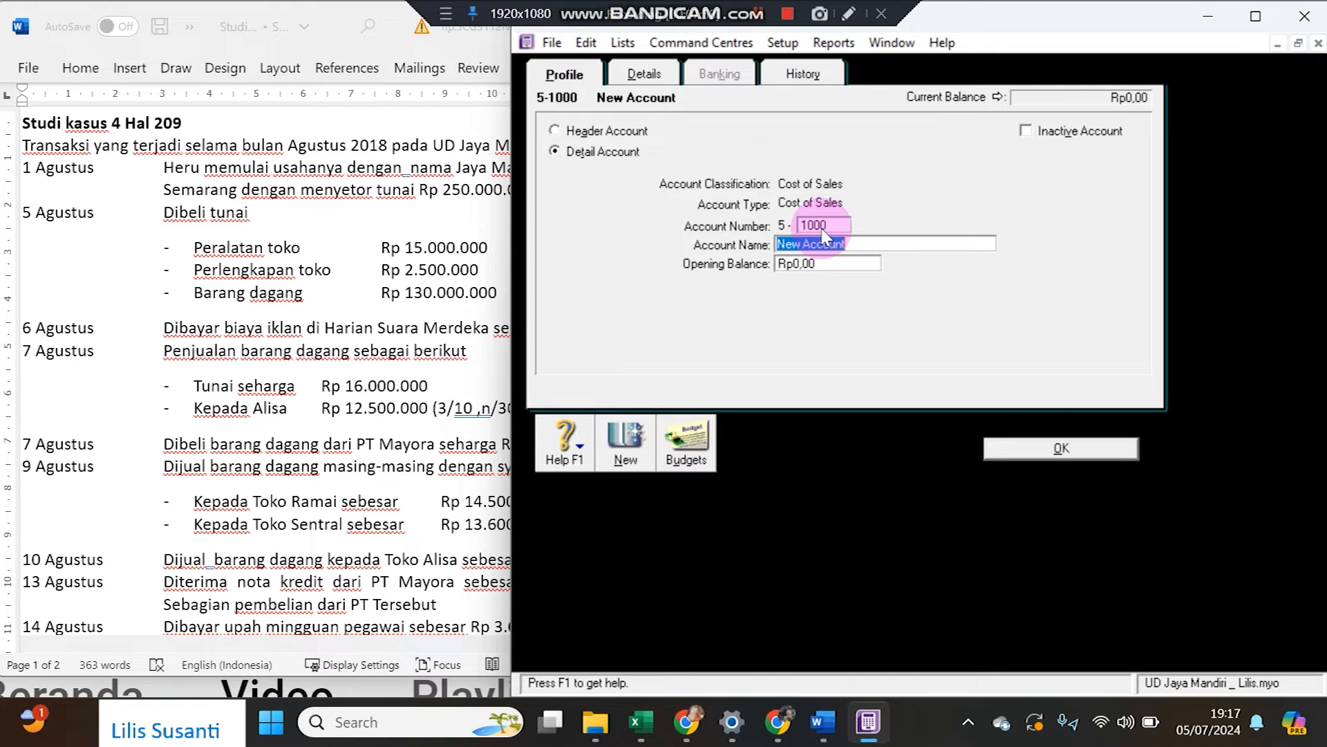
type("Pembelian")
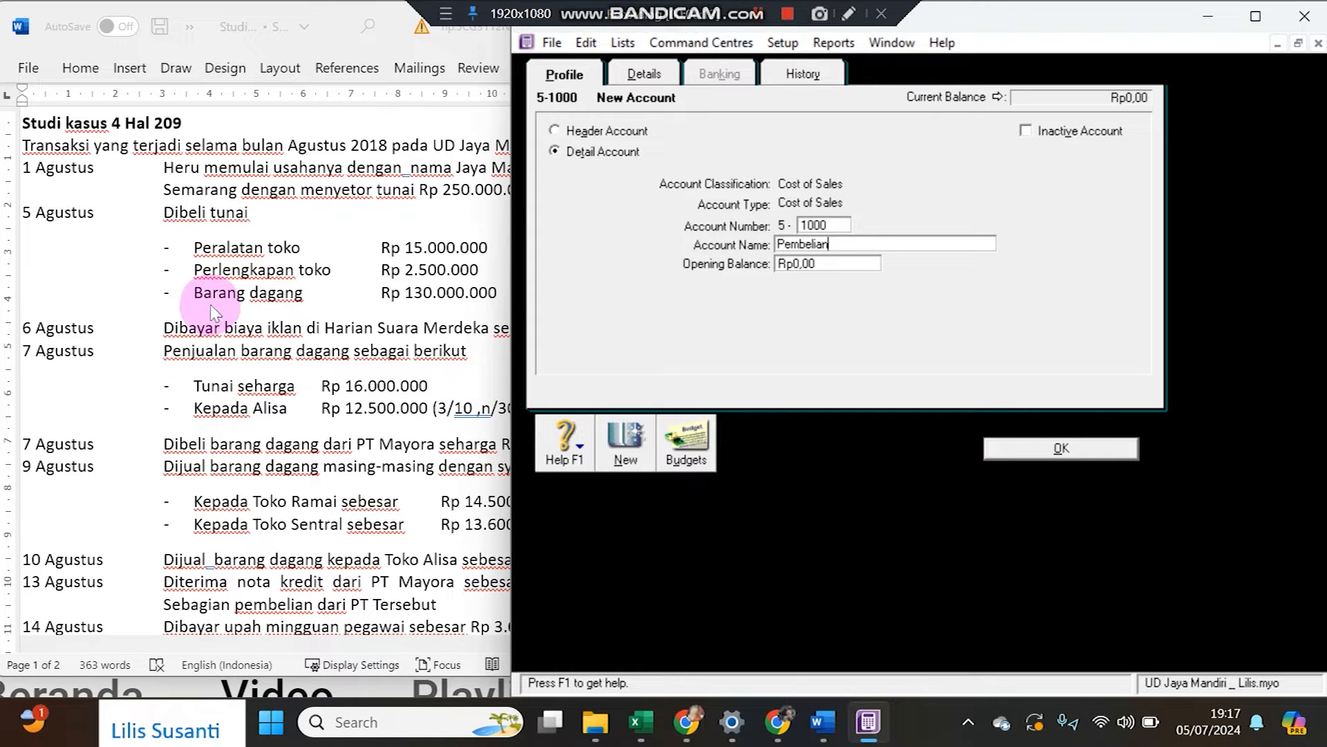
left_click(1058, 457)
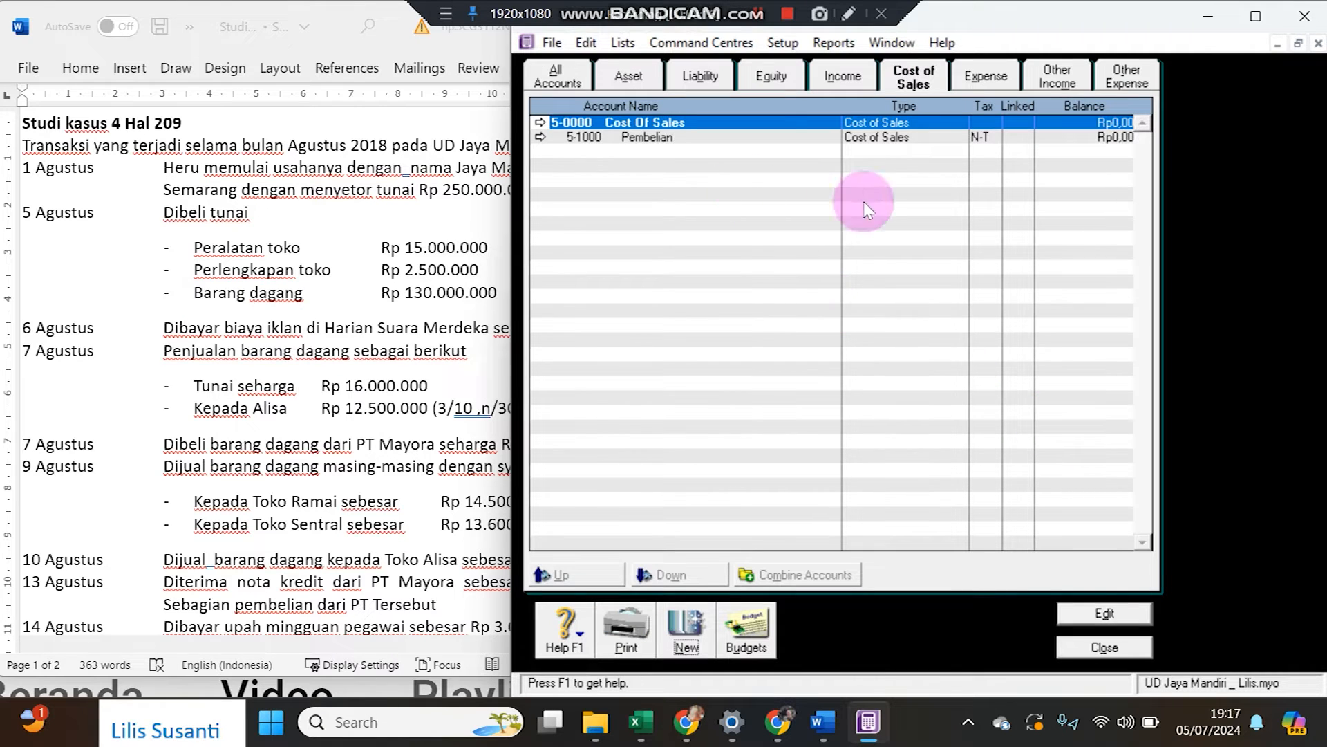
- Review the complete accounts list, including the sales and purchase accounts and the asset accounts from Undeposited Funds to Persediaan Barang Dagang
left_click(550, 77)
left_click(680, 370)
left_click(681, 342)
left_click(685, 150)
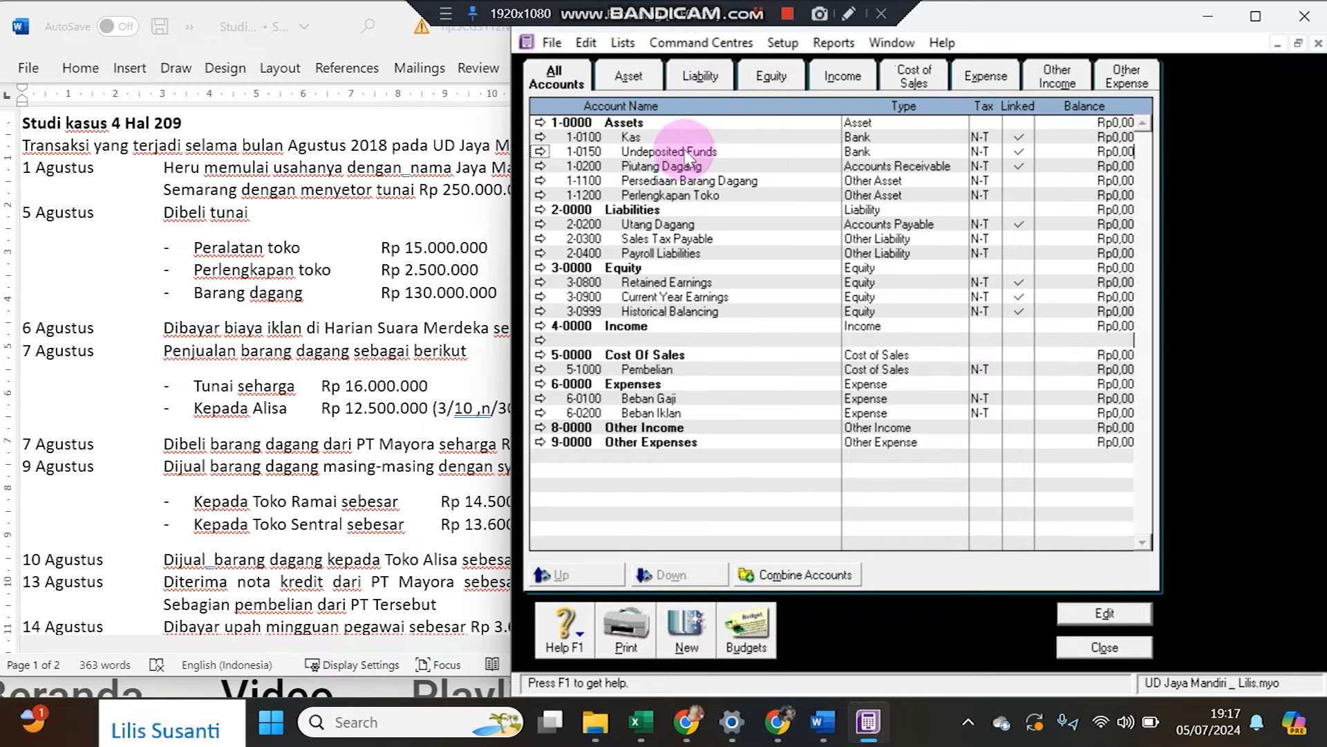
left_click(693, 181)
left_click(691, 151)
left_click(696, 181)
left_click(698, 167)
left_click(695, 156)
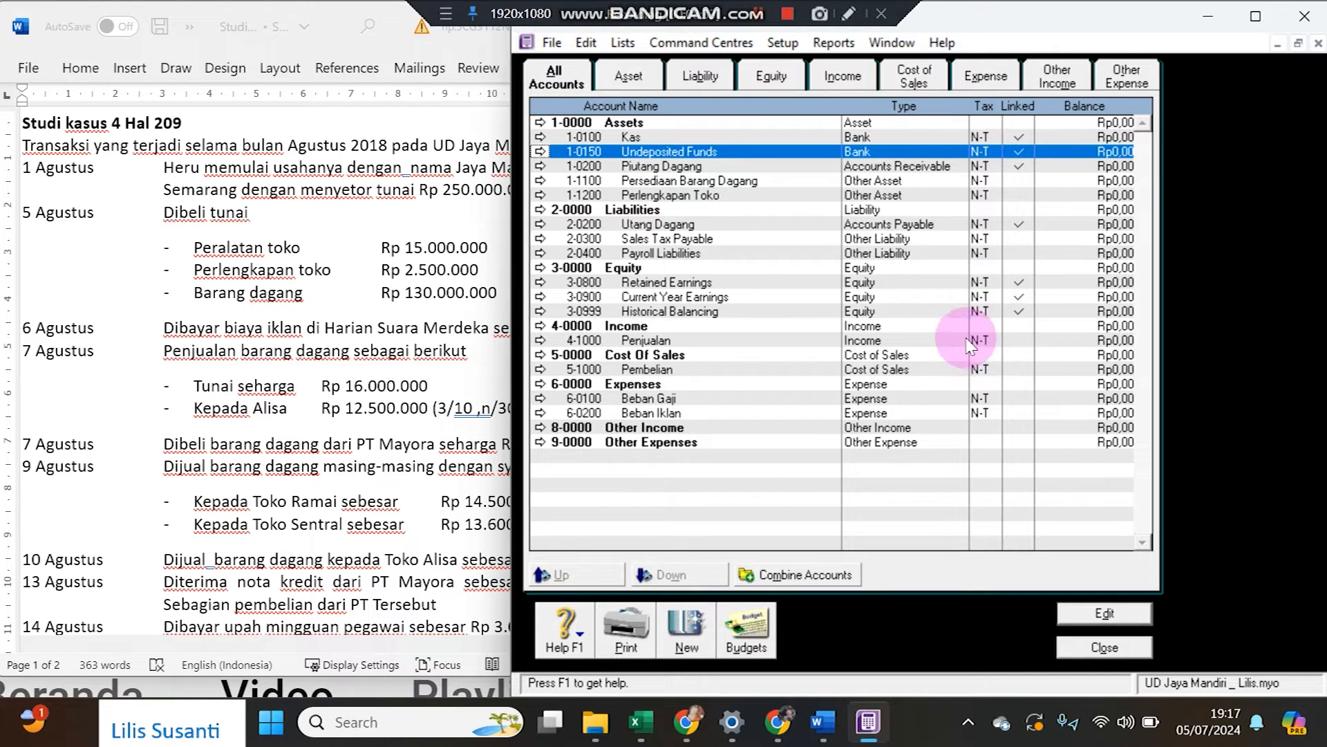
- Check which accounts are linked to sales for tracking receivables and for customer receipts
left_click(783, 45)
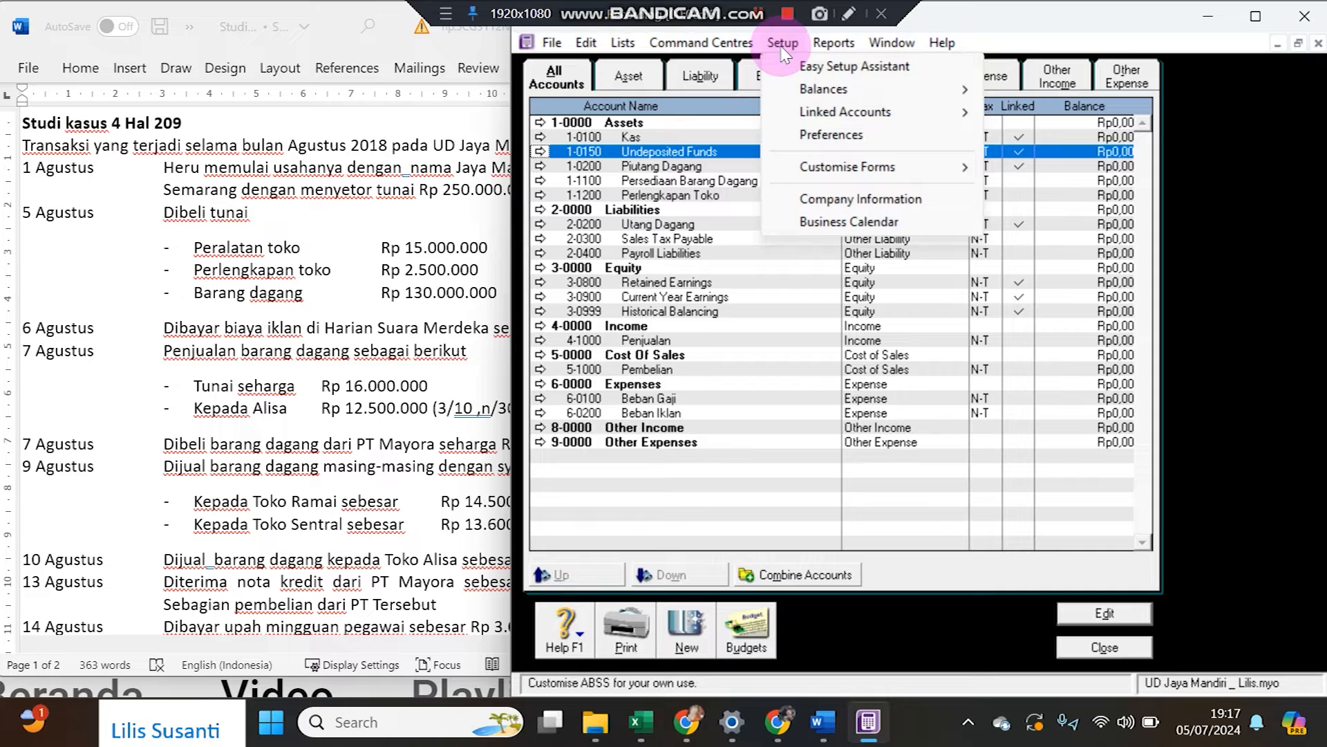
left_click(802, 95)
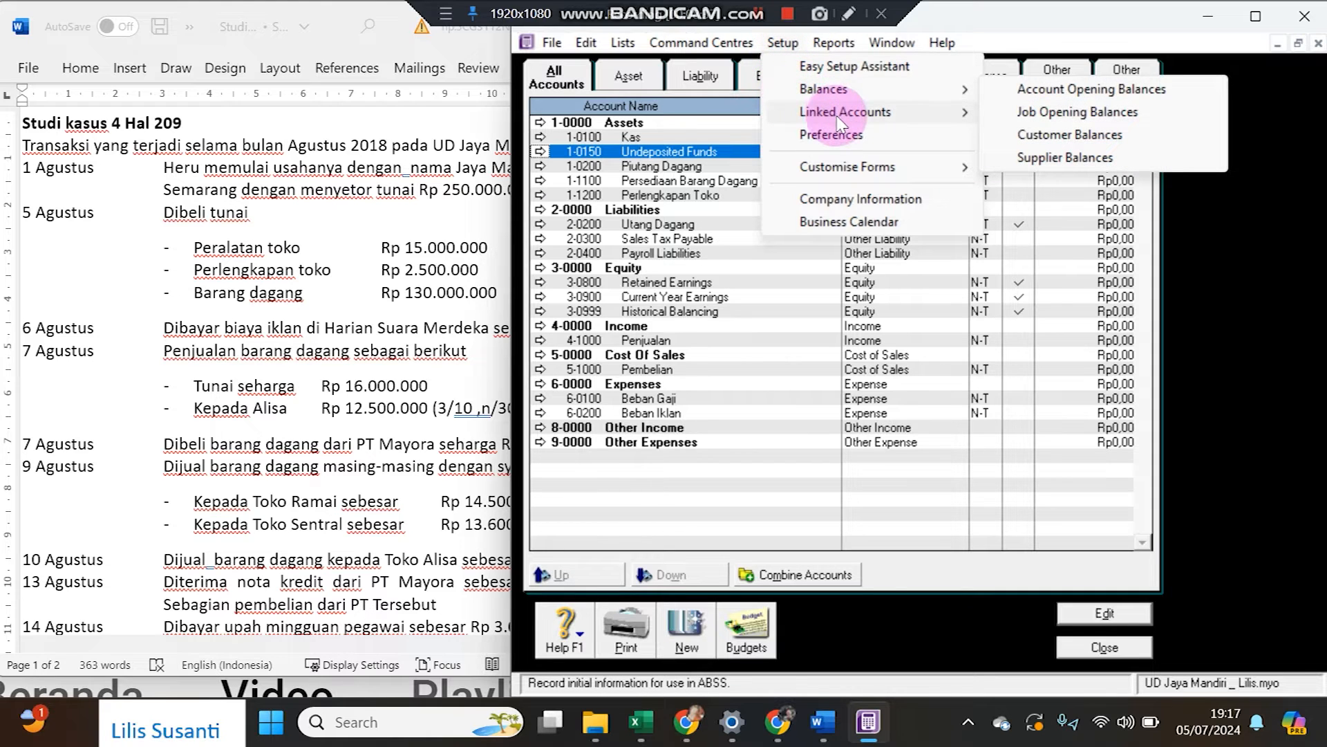
mouse_move(877, 113)
left_click(1013, 136)
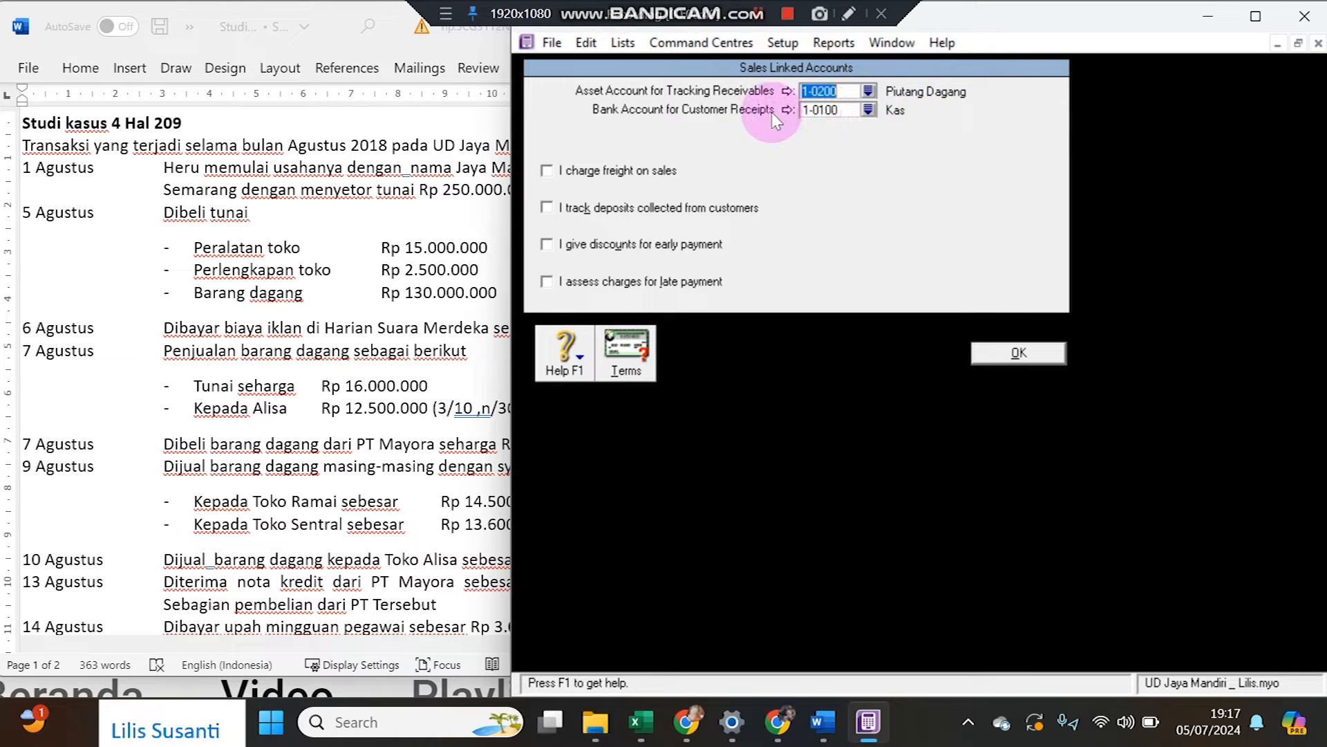
left_click(980, 356)
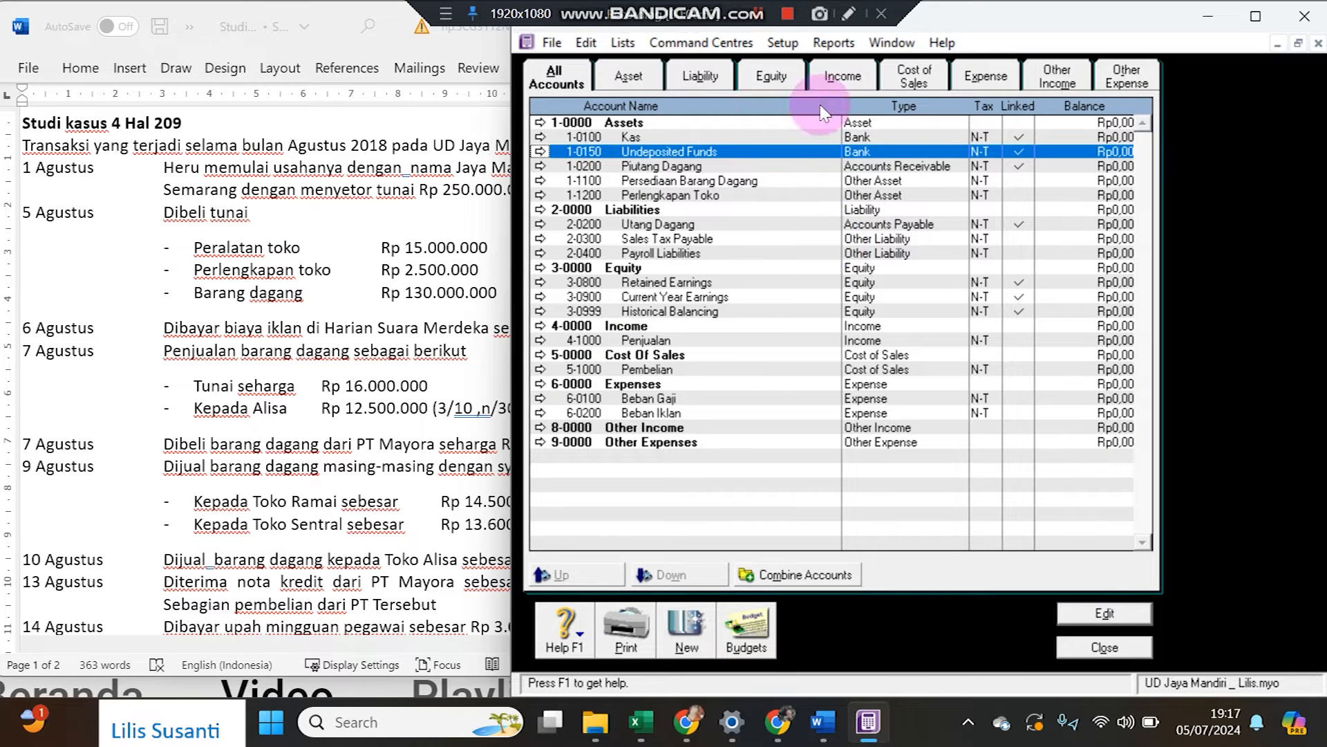
- Check which accounts are linked to purchases for tracking payables and for paying bills
left_click(784, 43)
mouse_move(892, 112)
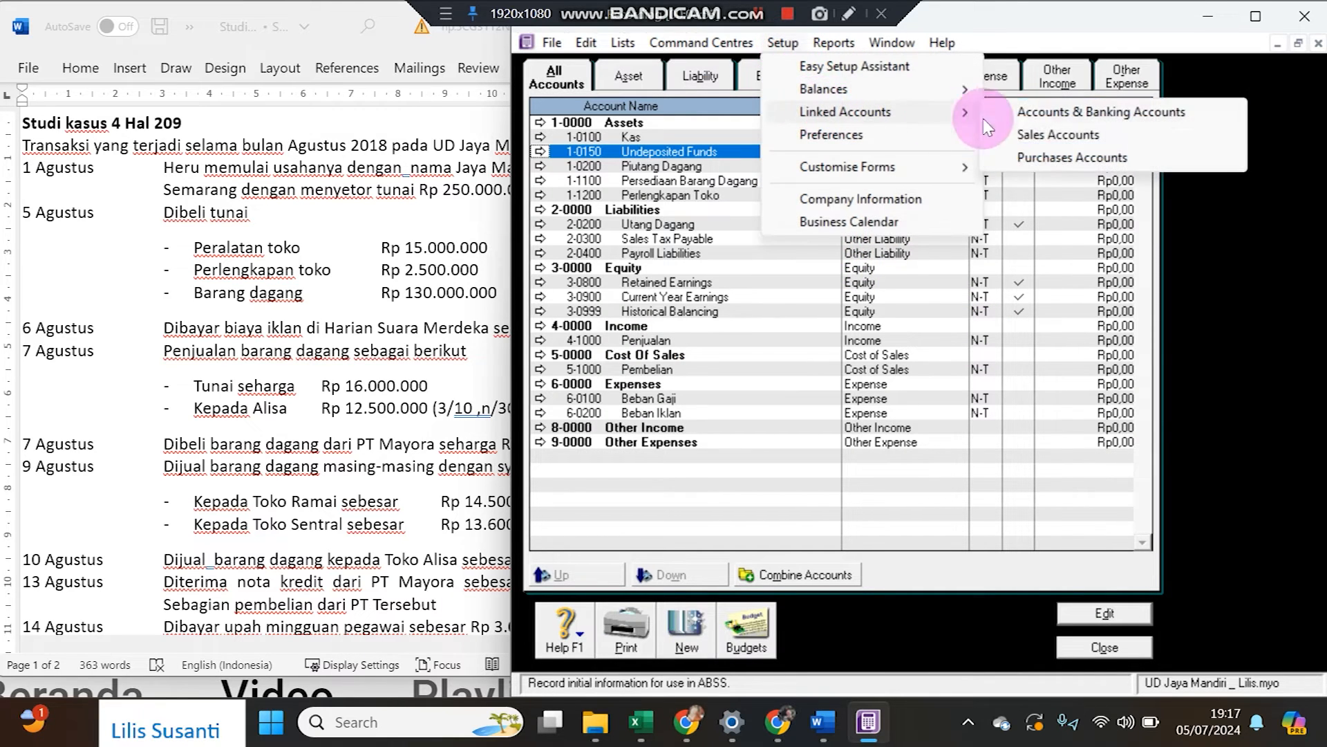
left_click(1046, 166)
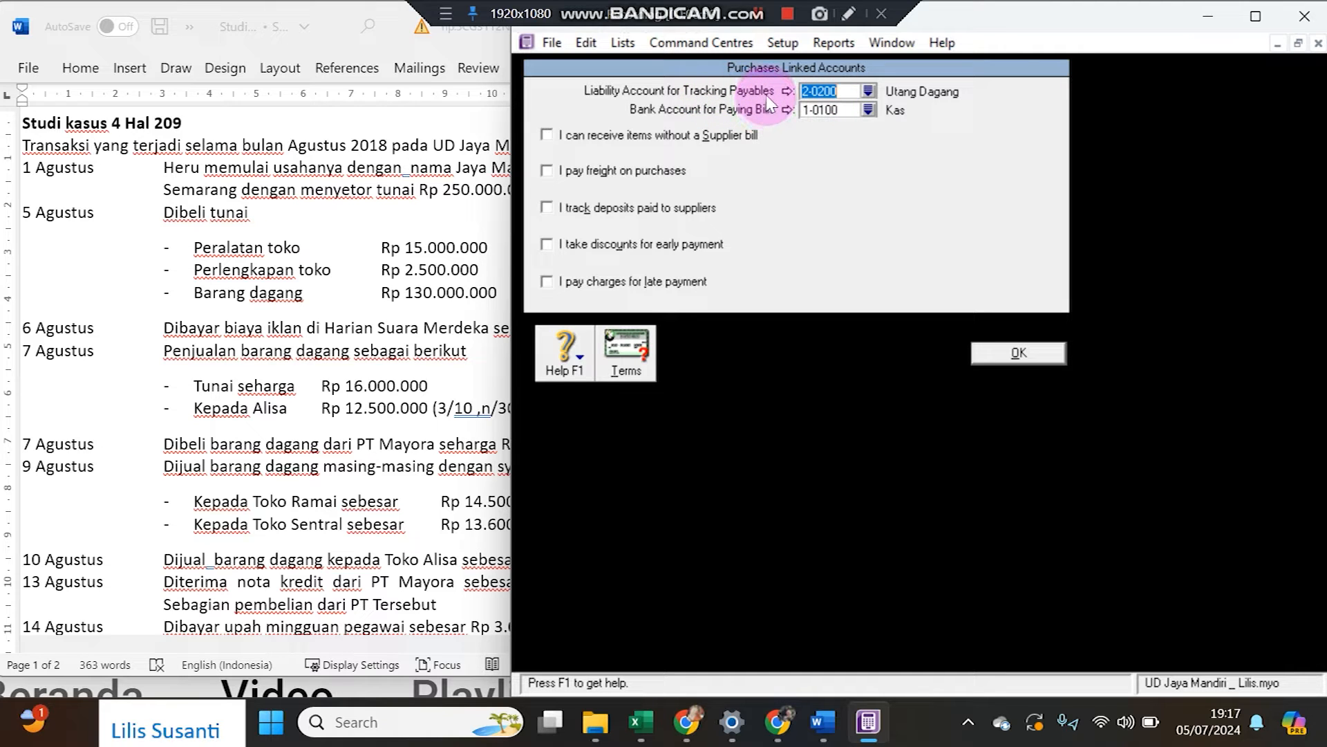
left_click(1040, 355)
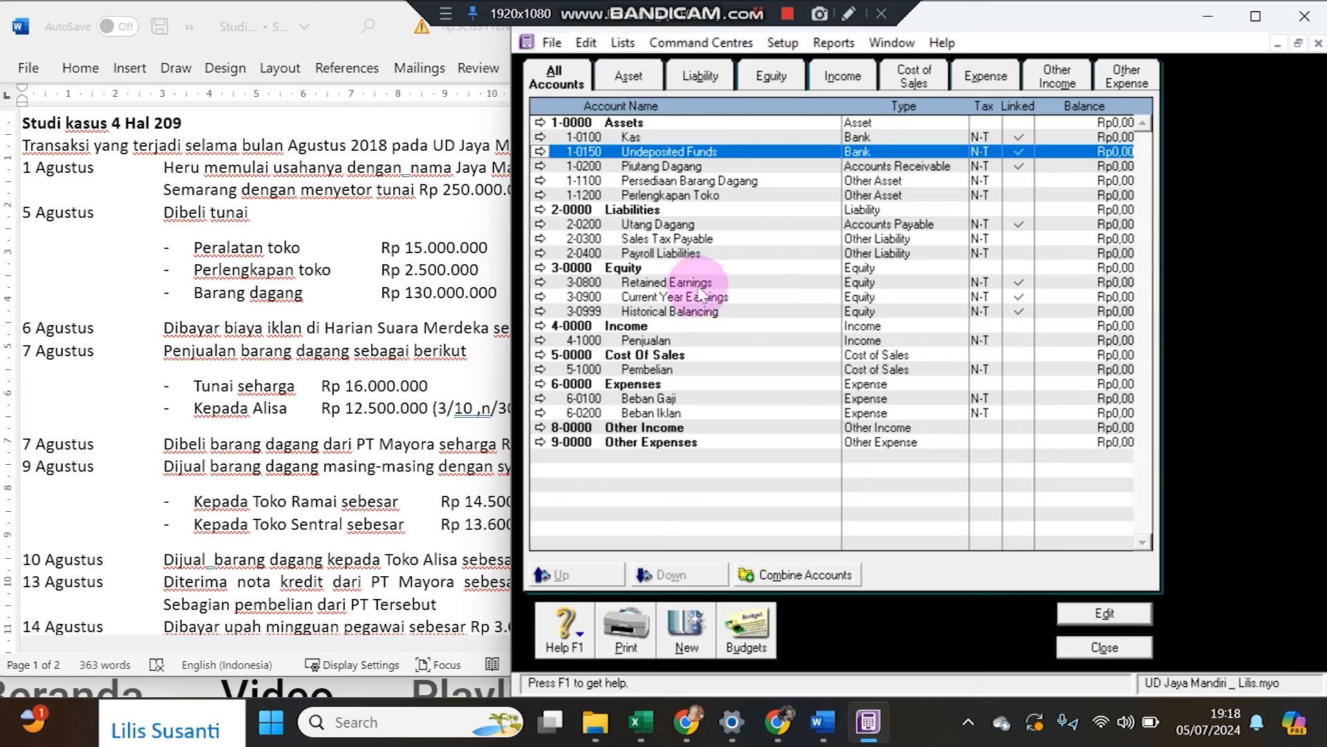
- Create the Fixed Asset detail account 1-2000 named Peralatan TOko
left_click(681, 207)
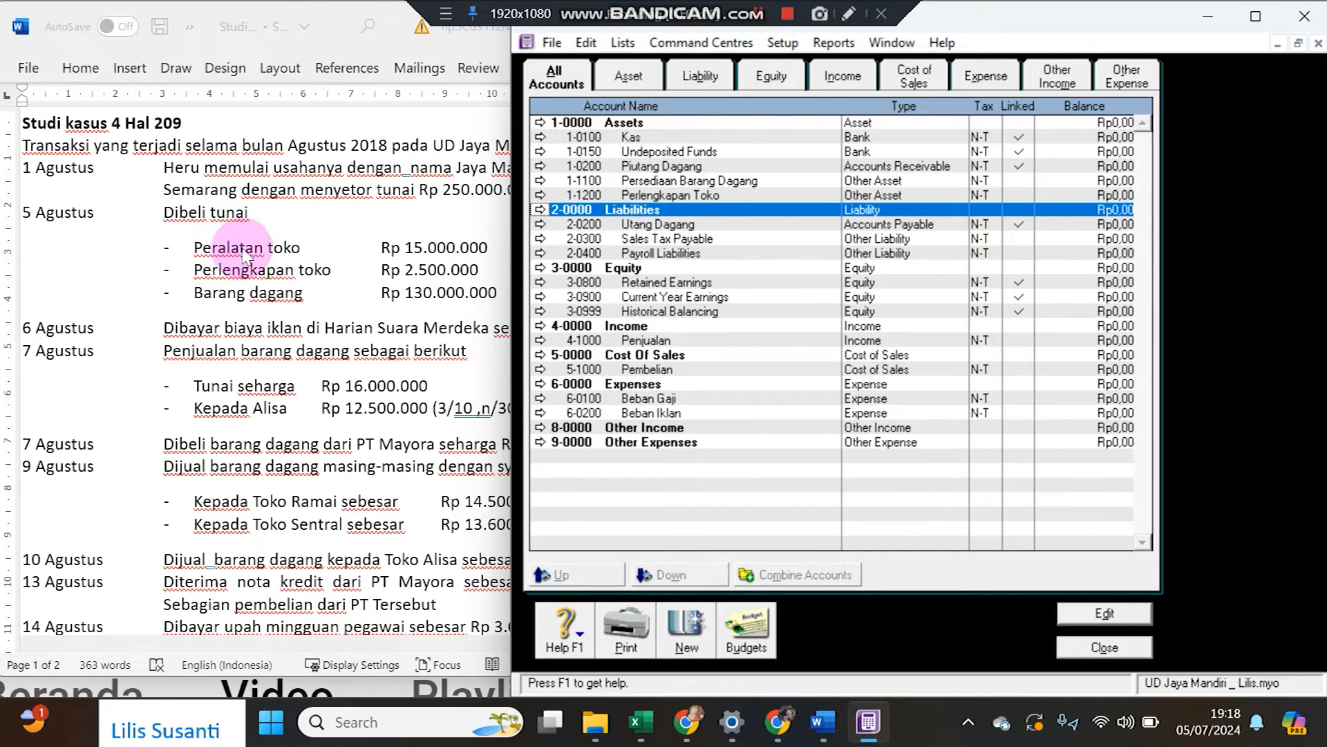
left_click(619, 196)
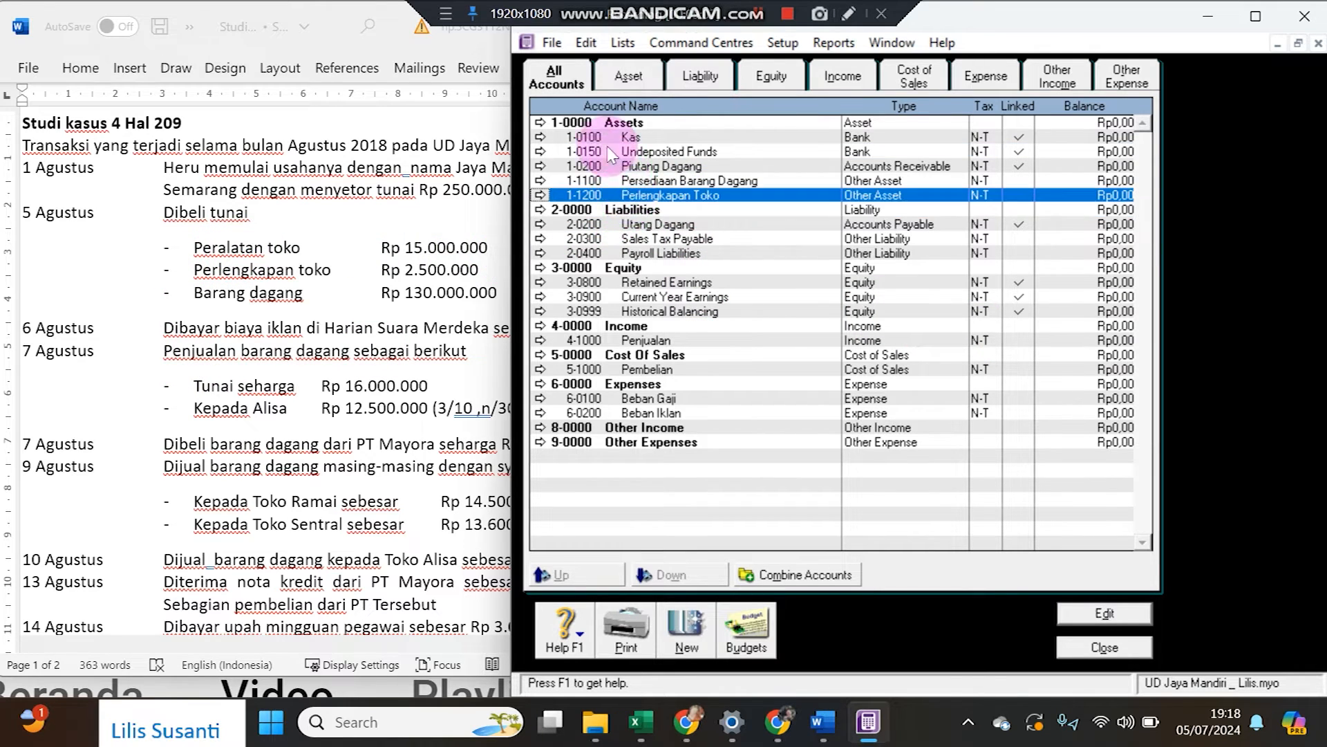
left_click(686, 628)
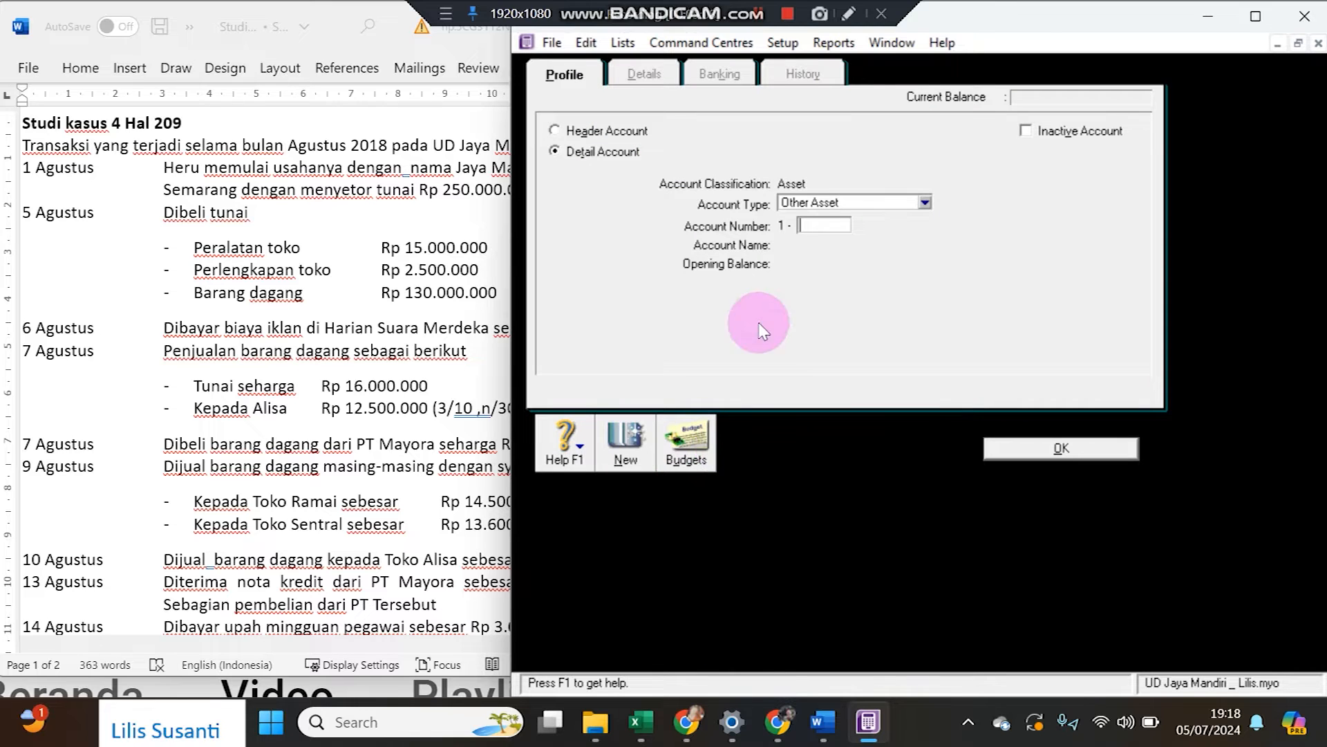
left_click(855, 205)
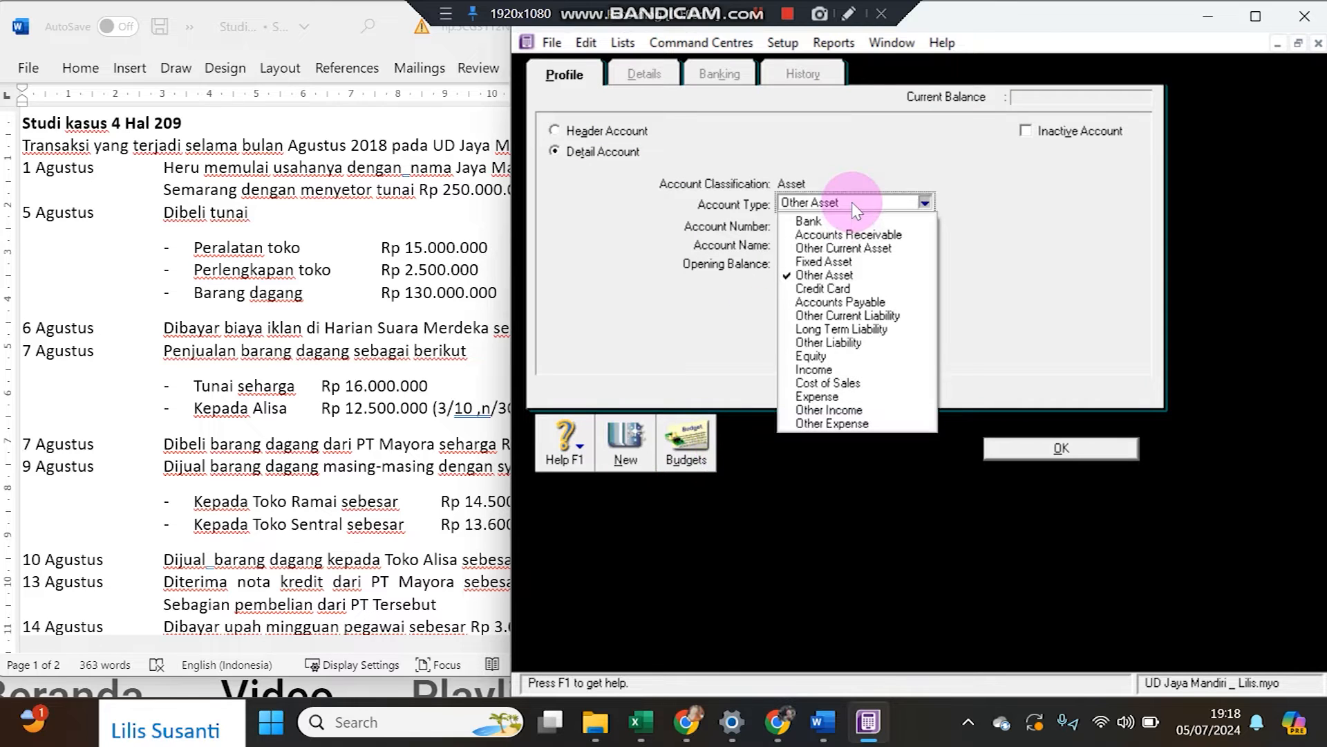
left_click(852, 265)
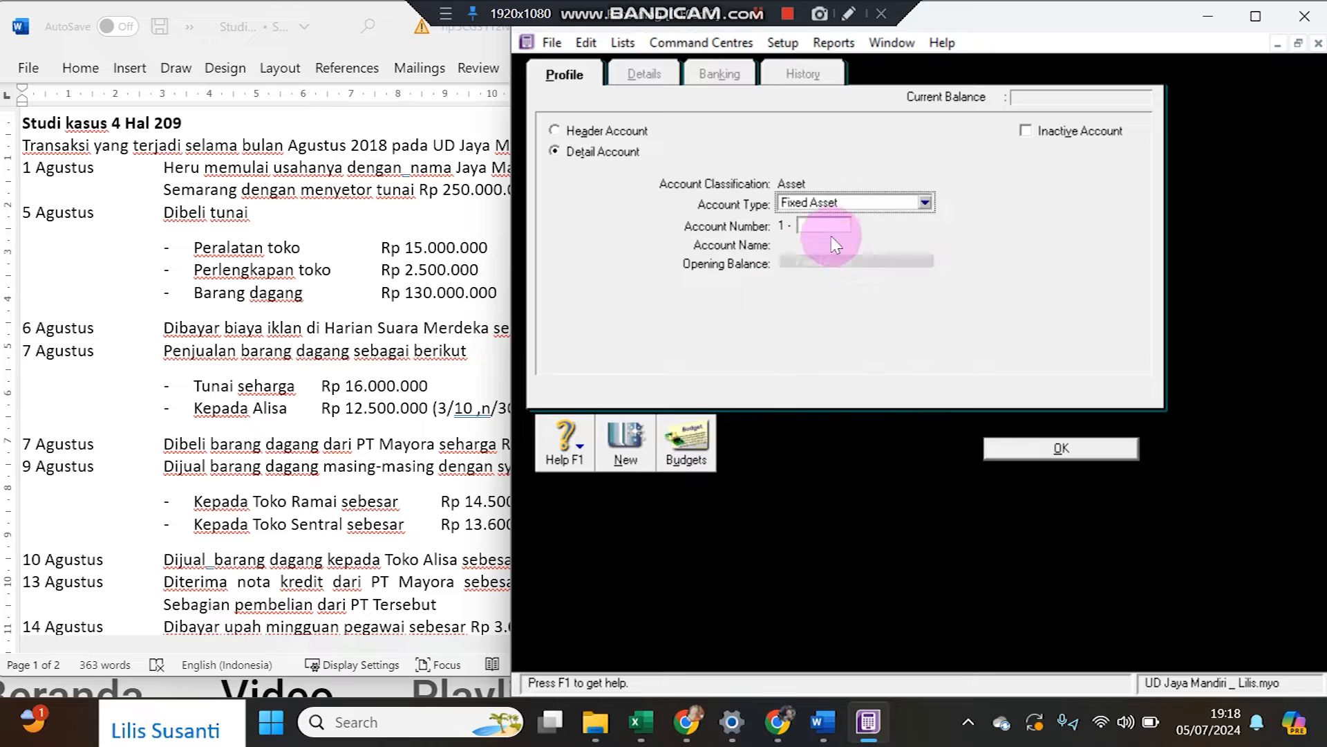
type("2000")
key("Tab")
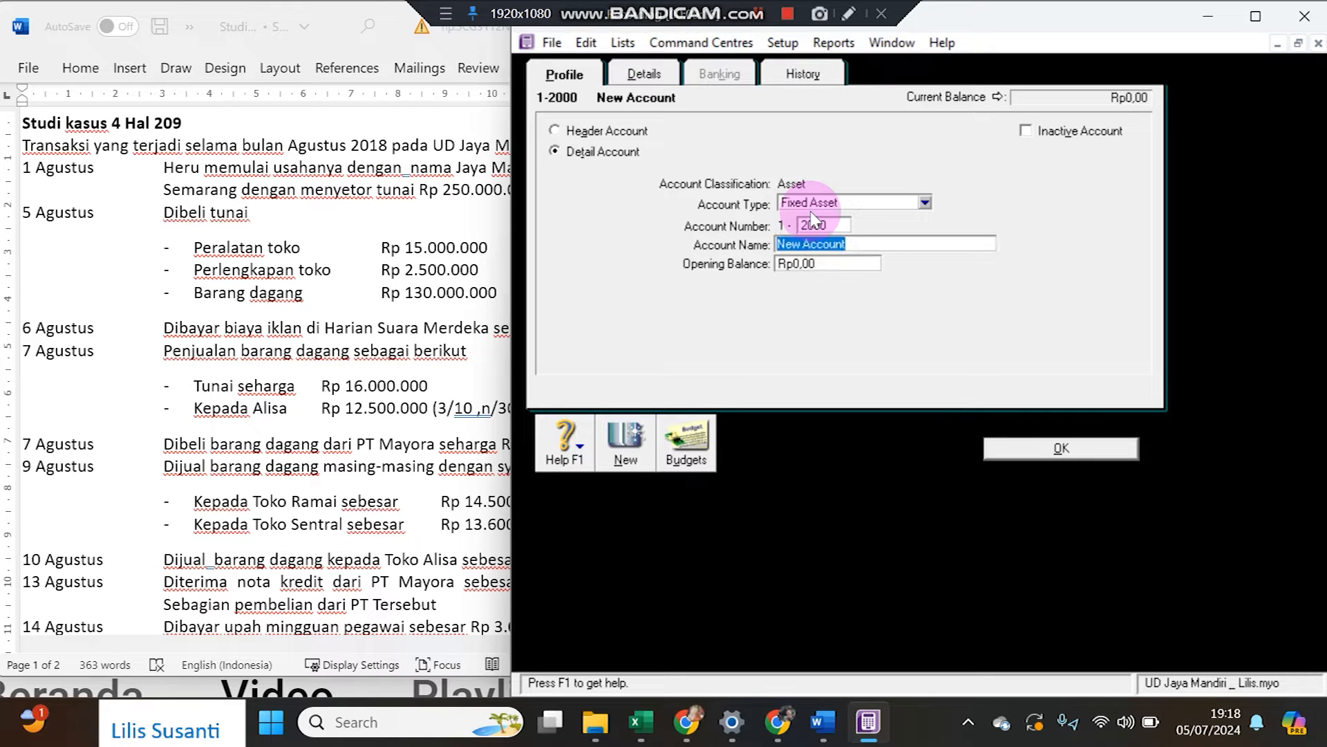
type("Peralatan TOko")
left_click(1012, 453)
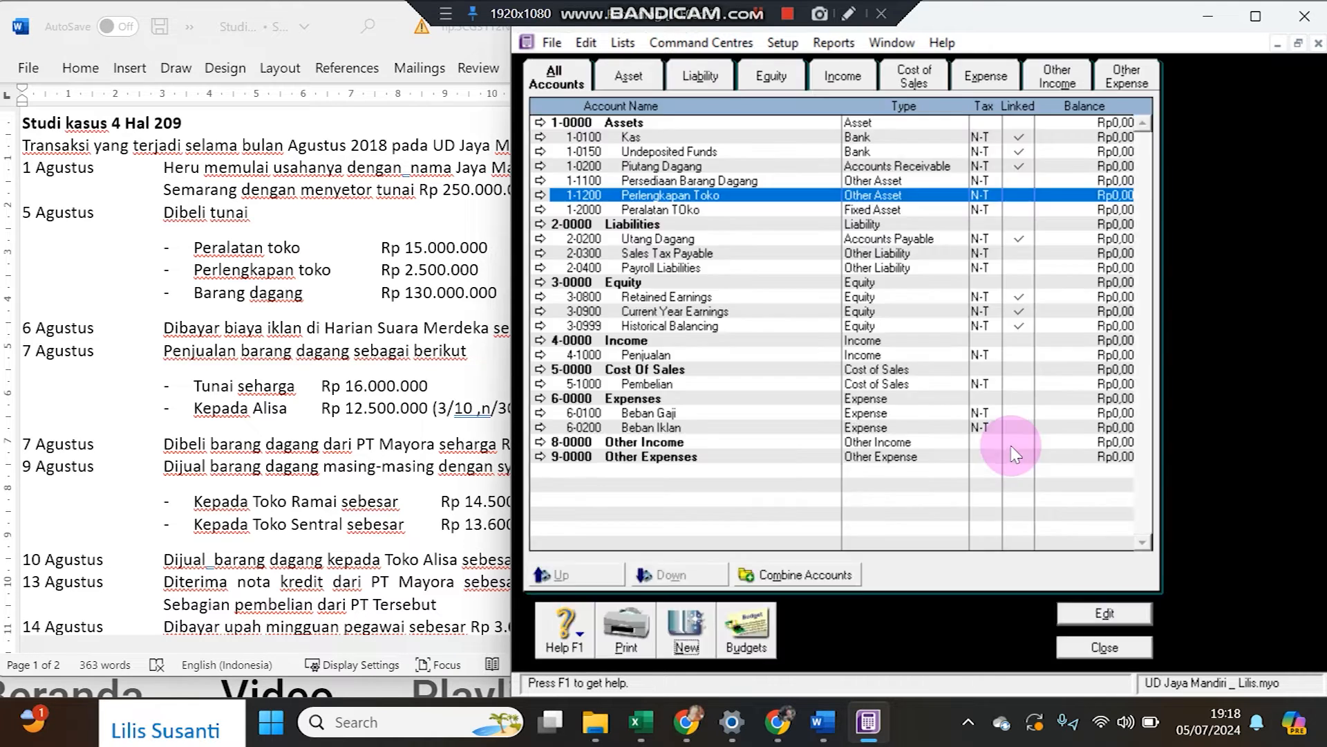
- Correct the name of account 1-2000 to Peralatan Toko
left_click(886, 212)
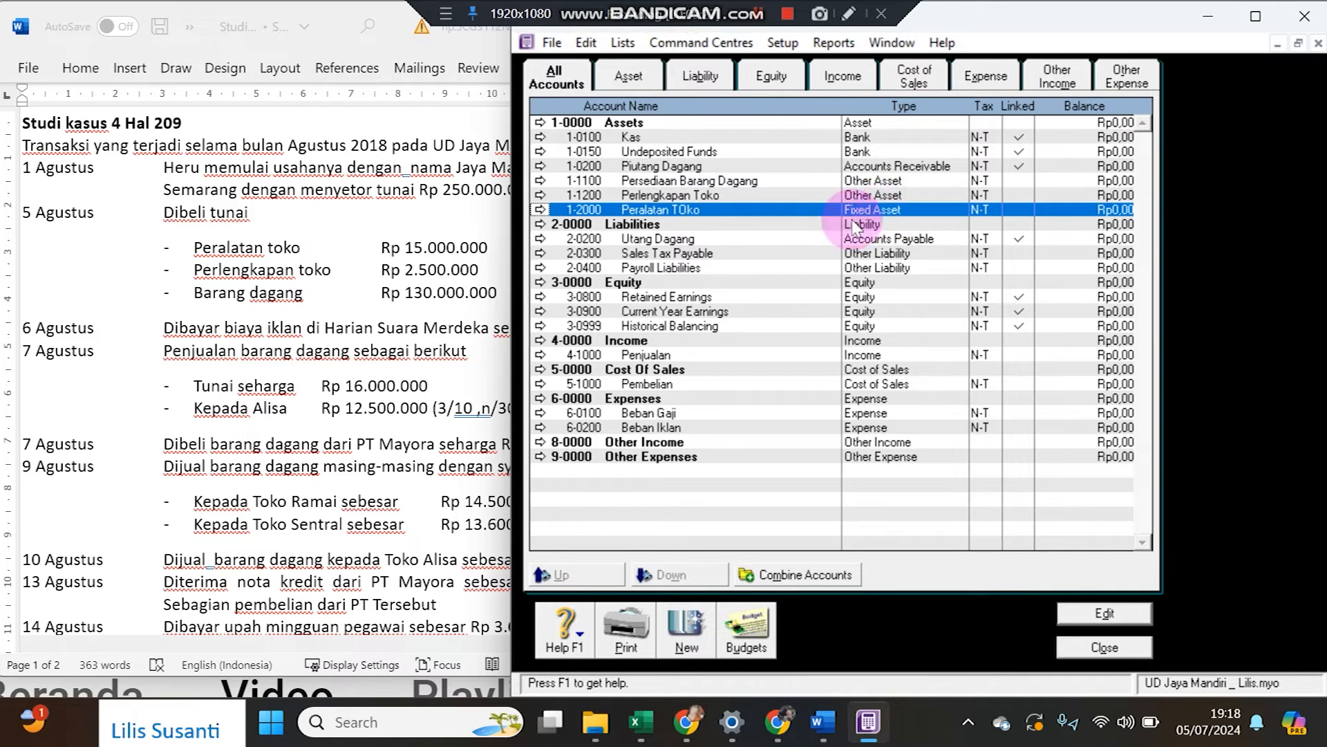
double_click(754, 212)
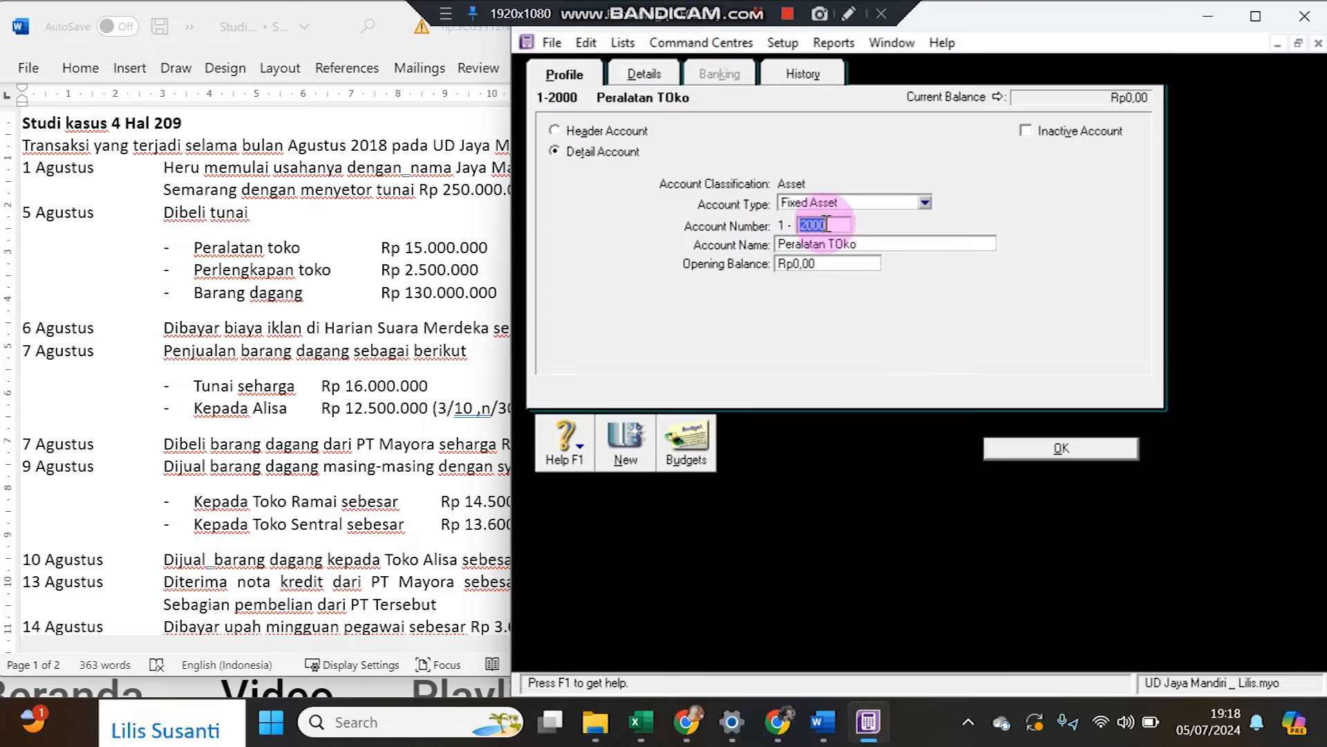
left_click(842, 243)
left_click(842, 244)
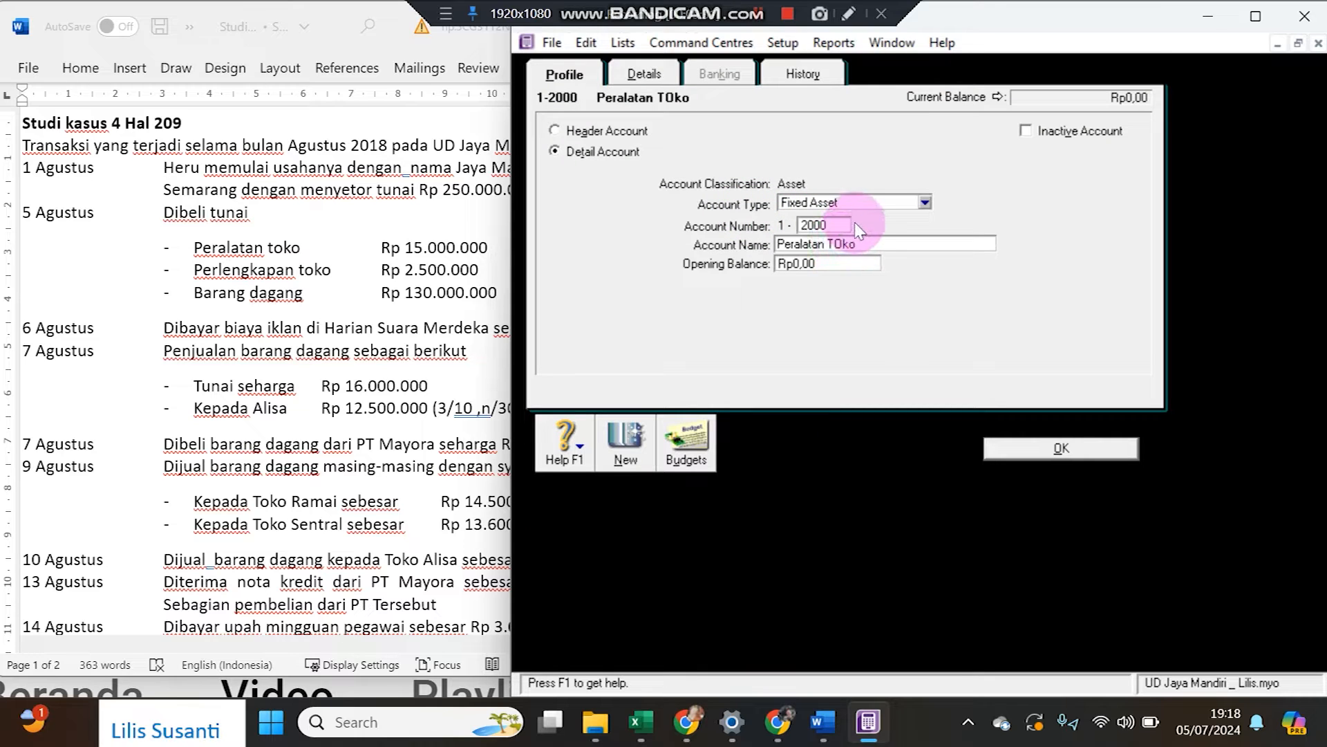
key("BackSpace")
type("o")
left_click(1004, 448)
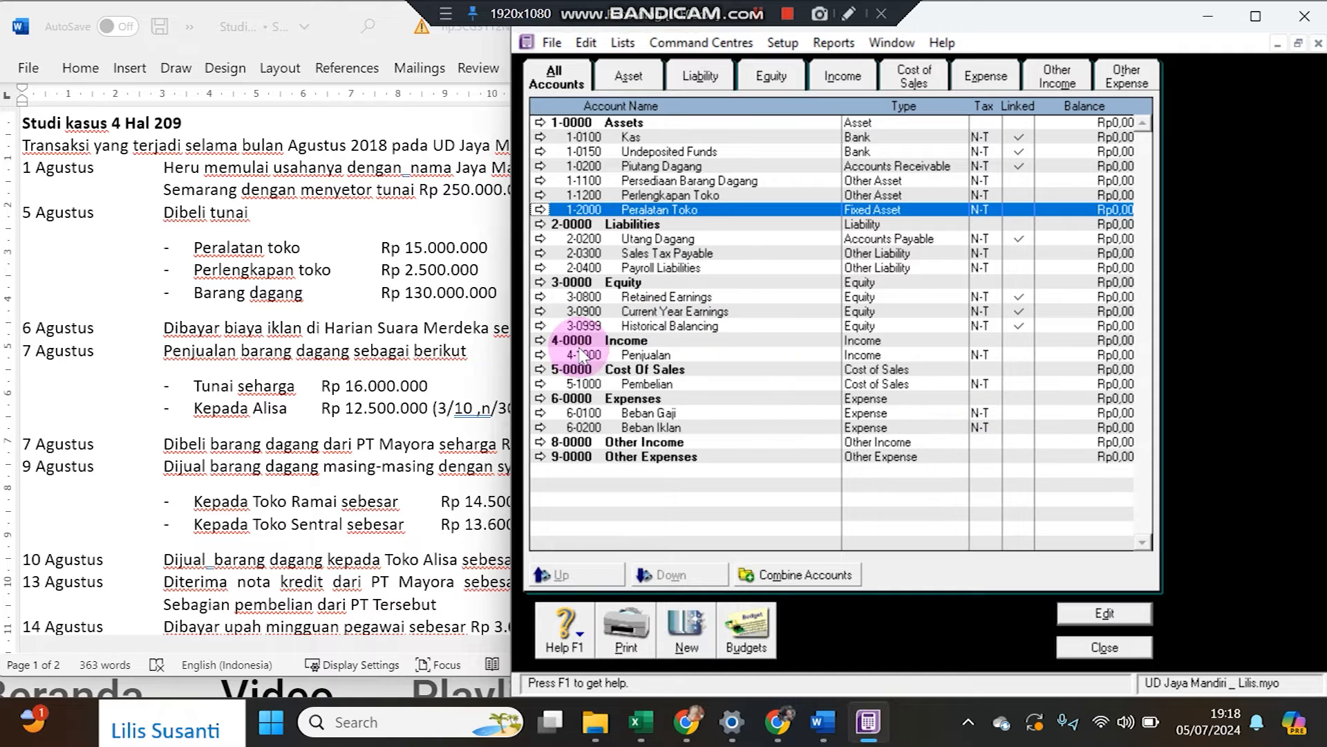
- Narrow the accounting window to uncover more of the case study text and read the 1 August capital deposit
left_click(159, 292)
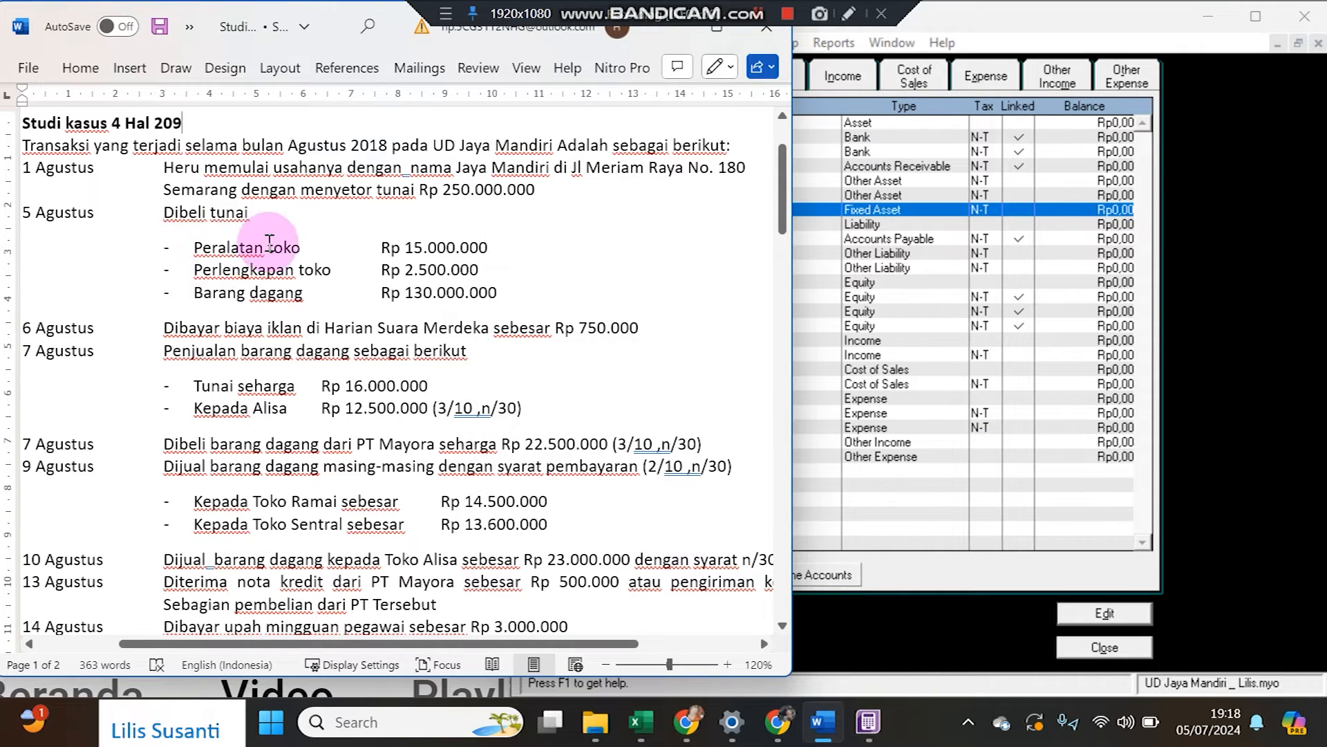
left_click(939, 491)
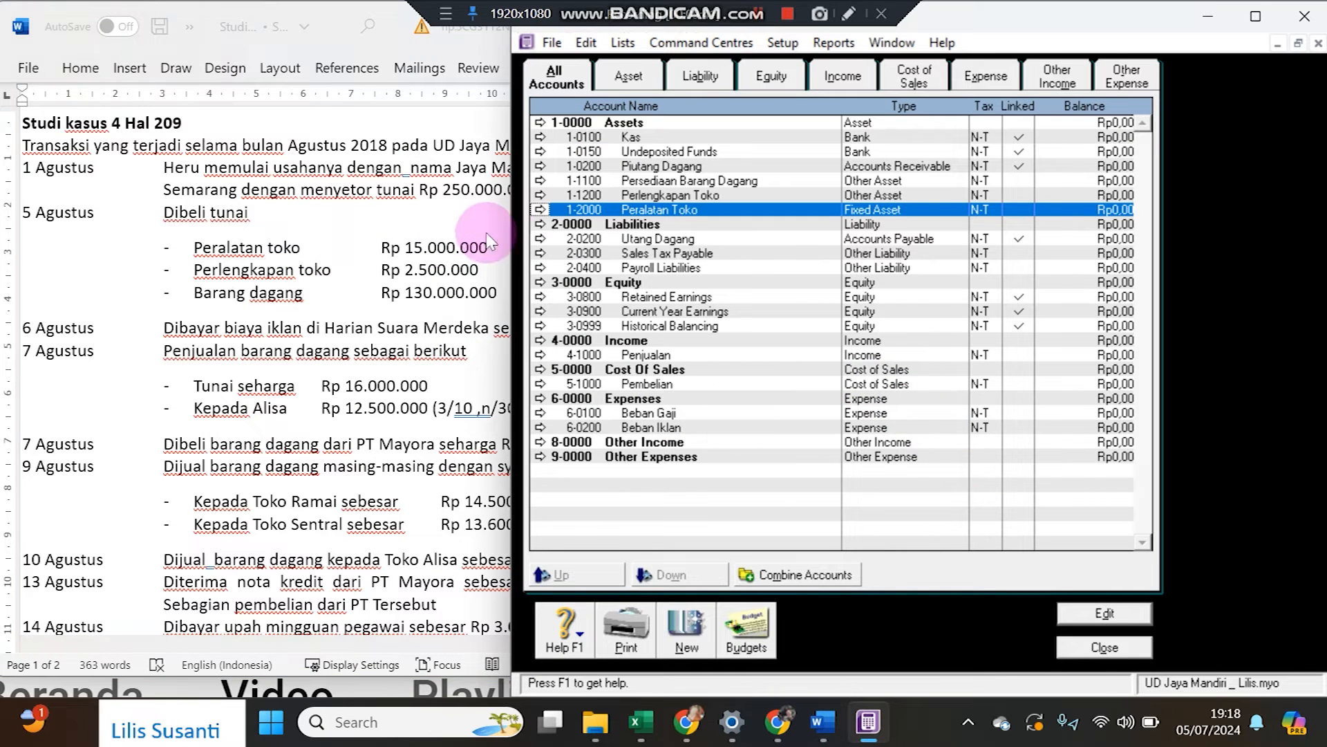
left_click_drag(512, 239, 622, 211)
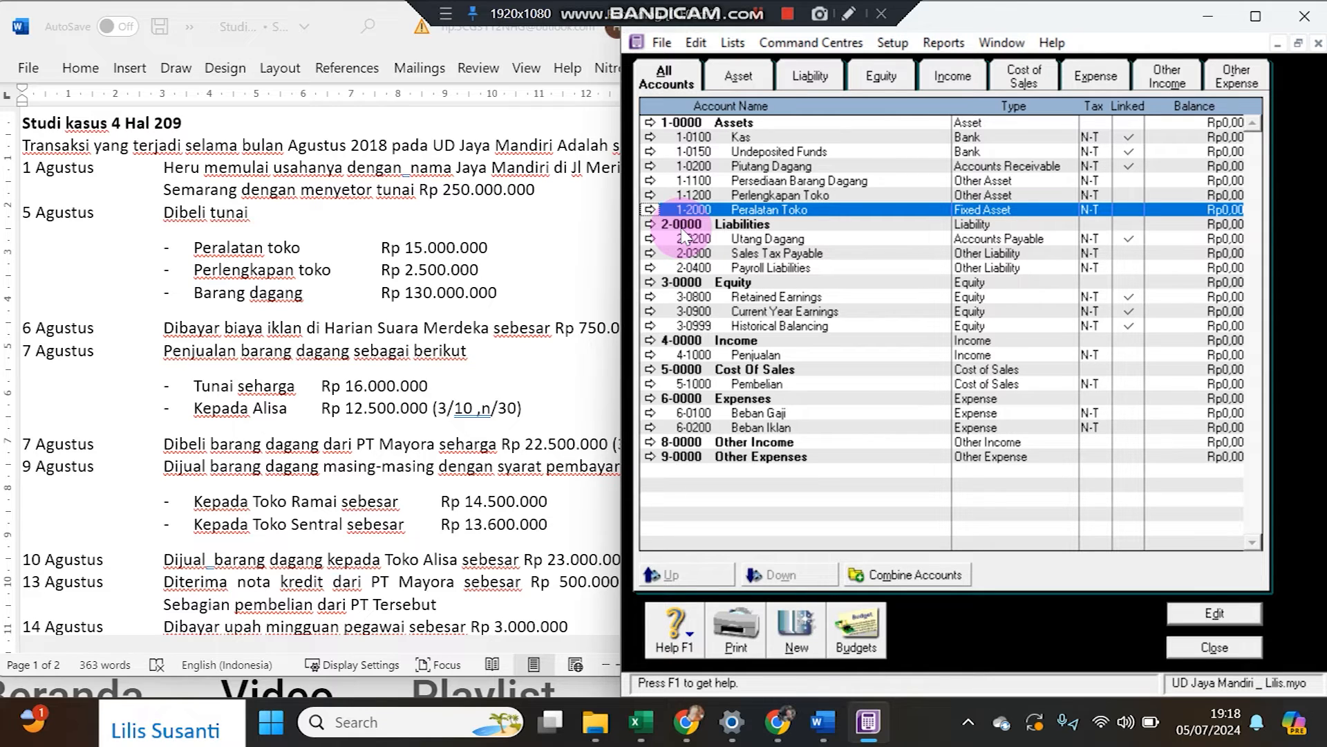
left_click(985, 167)
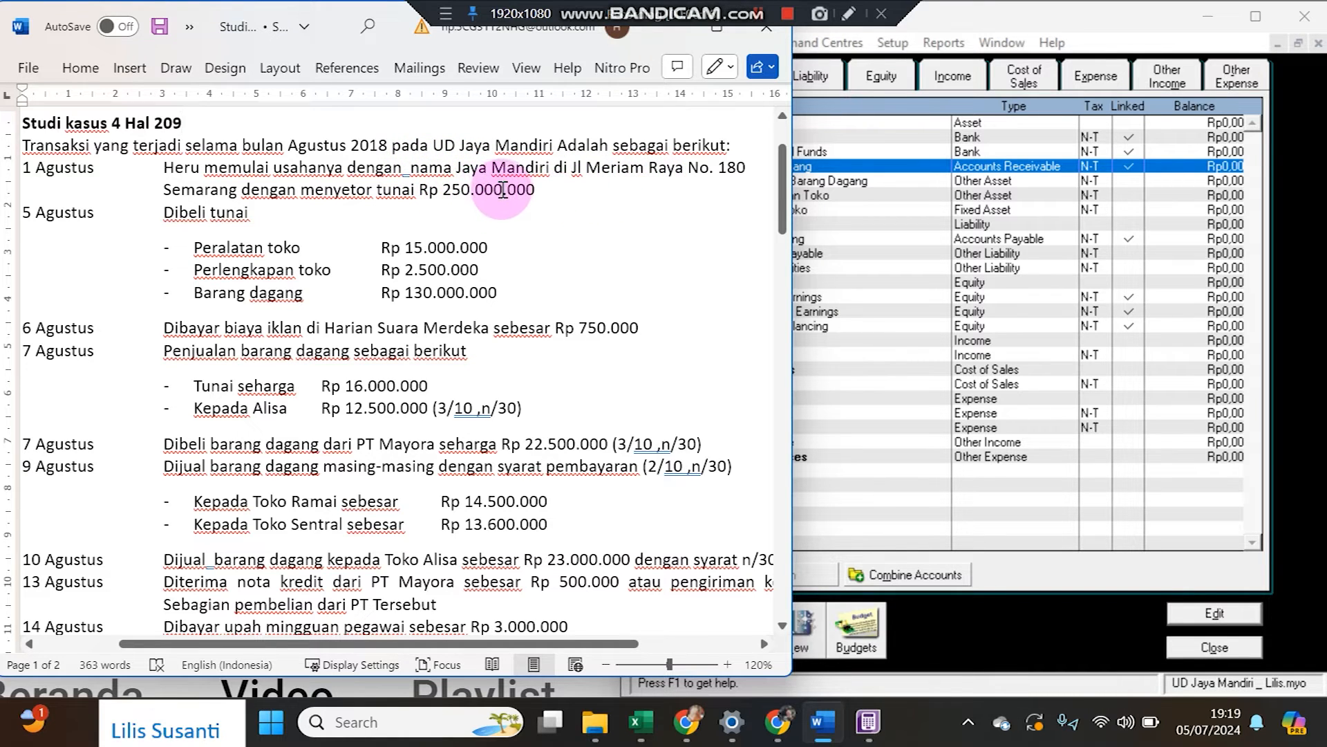
left_click(867, 274)
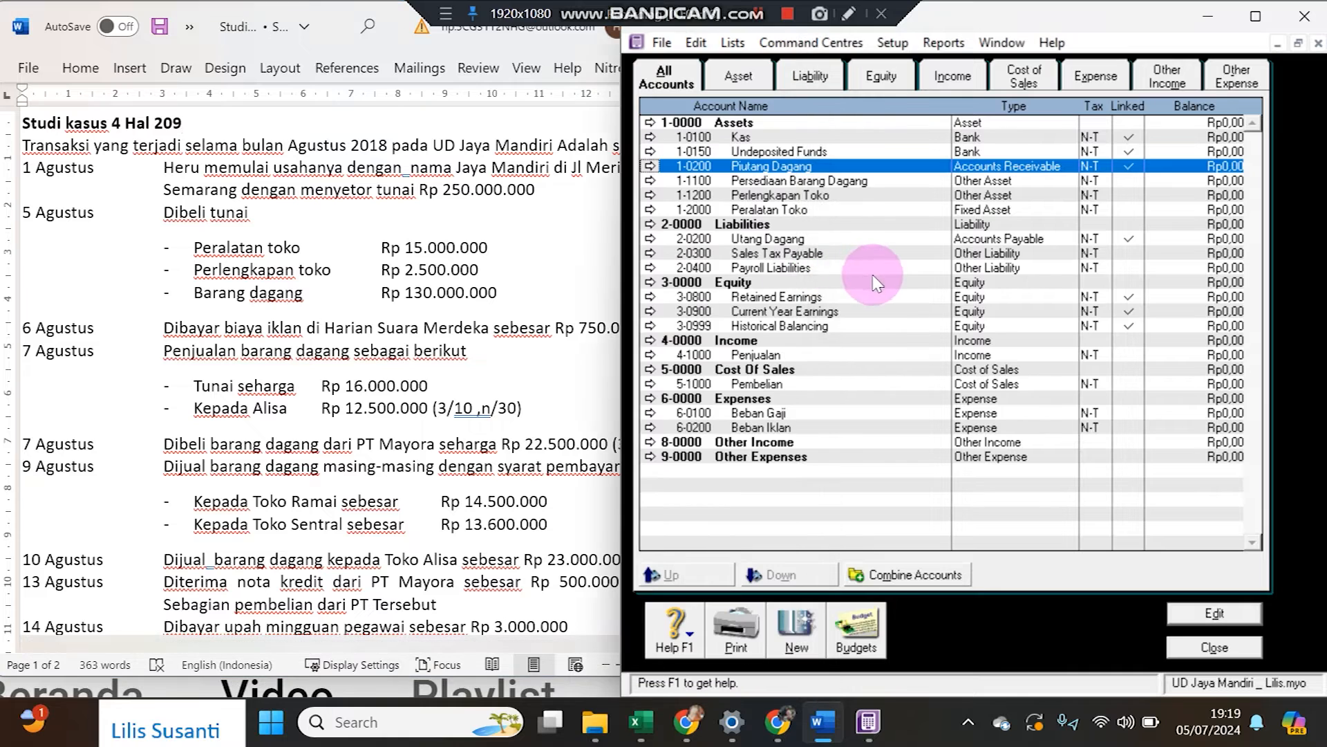
- Create the Equity detail account 3-1000 named Modal followed by the owner's first name, and close the accounts list
left_click(876, 78)
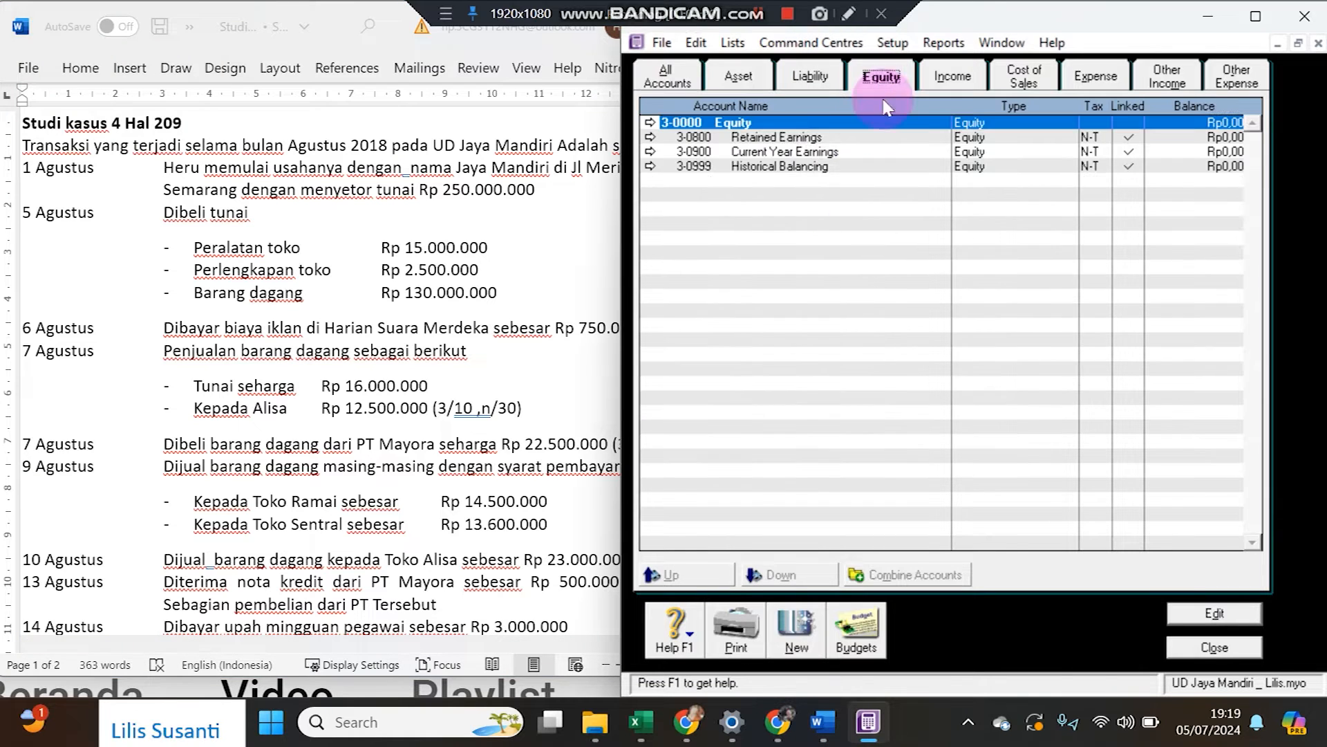
left_click(796, 629)
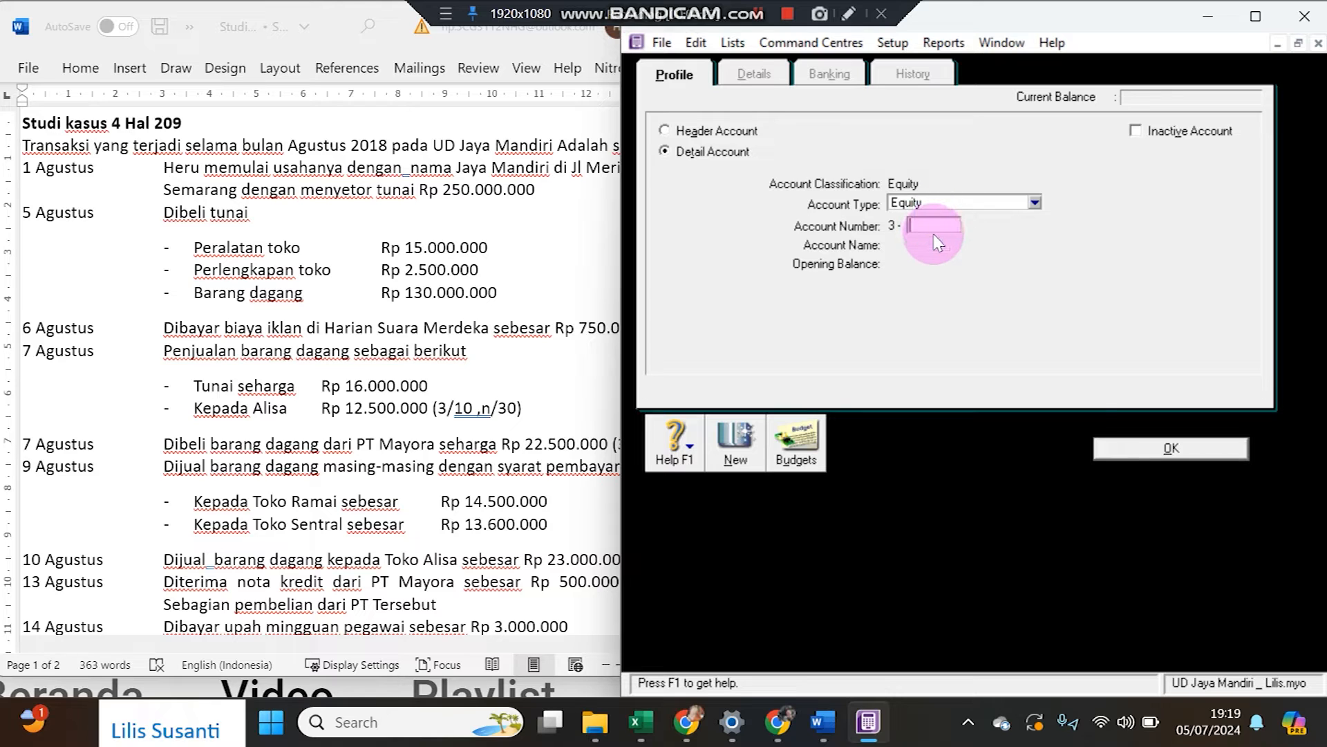
type("1000")
key("Tab")
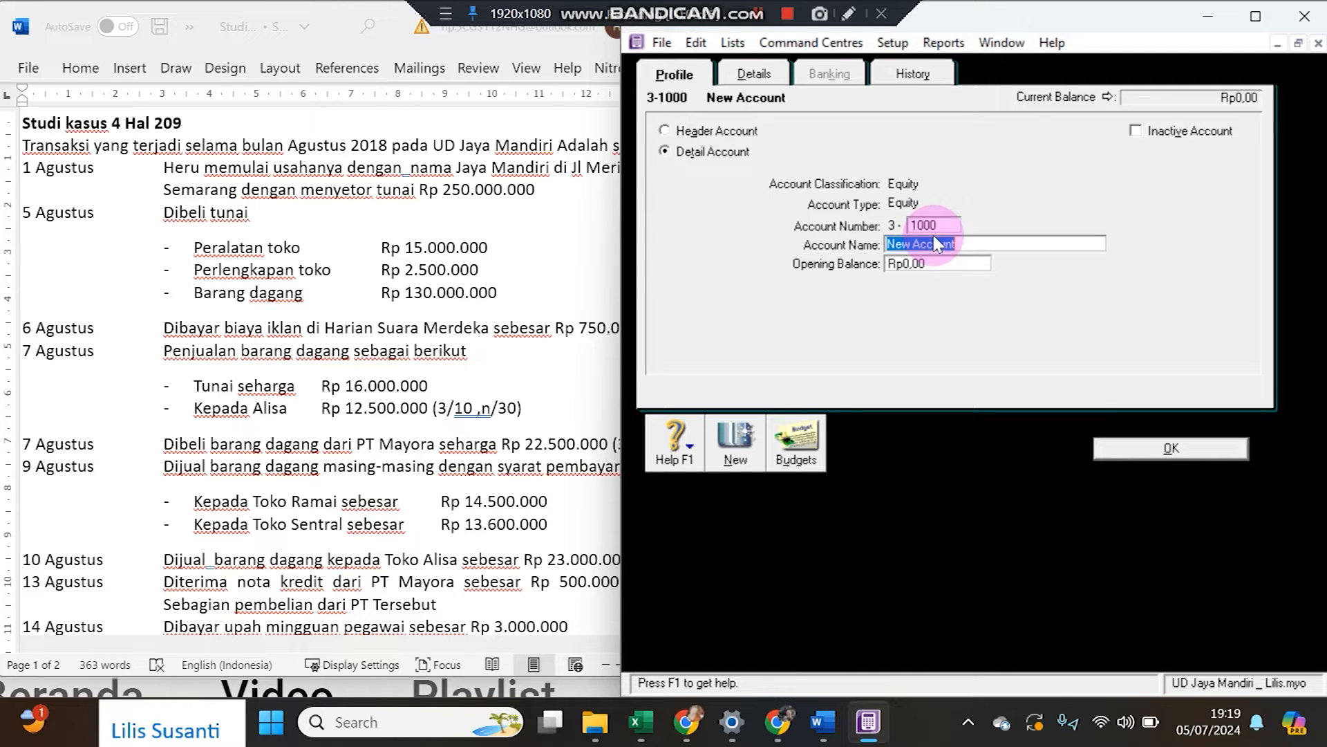
type("Modal Heru")
key("Tab")
left_click(1113, 446)
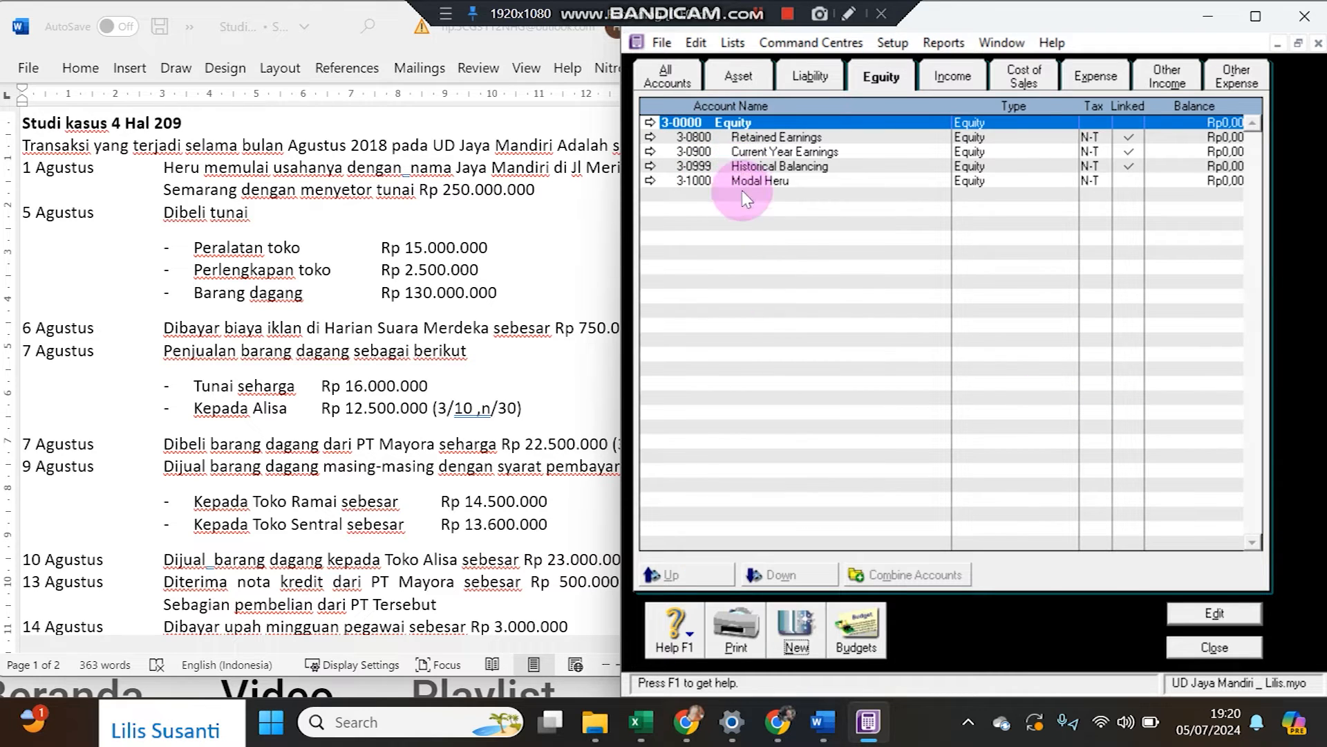
left_click(683, 78)
left_click(1204, 643)
- Start a Receive Money entry into account 1-0100 Kas, dated 01/08/2018, with an amount received of Rp 250.000.000
left_click(470, 162)
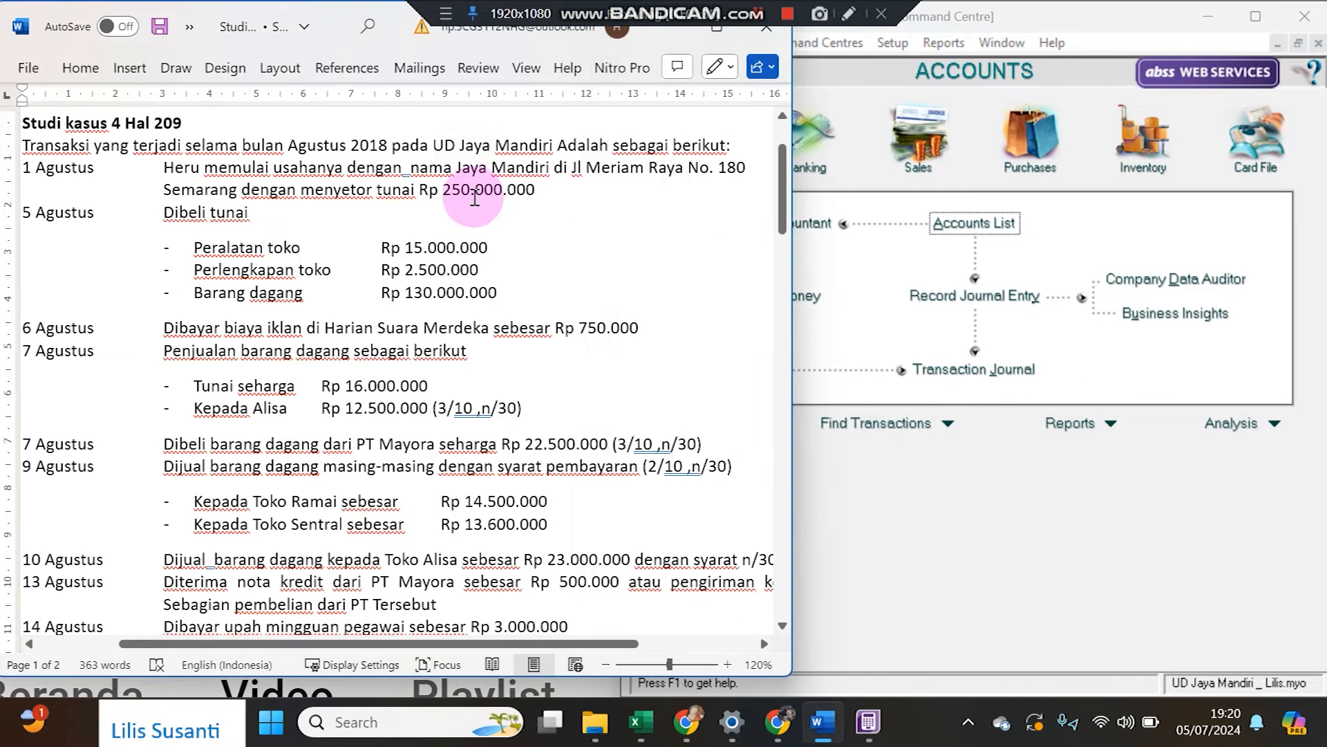
left_click(988, 449)
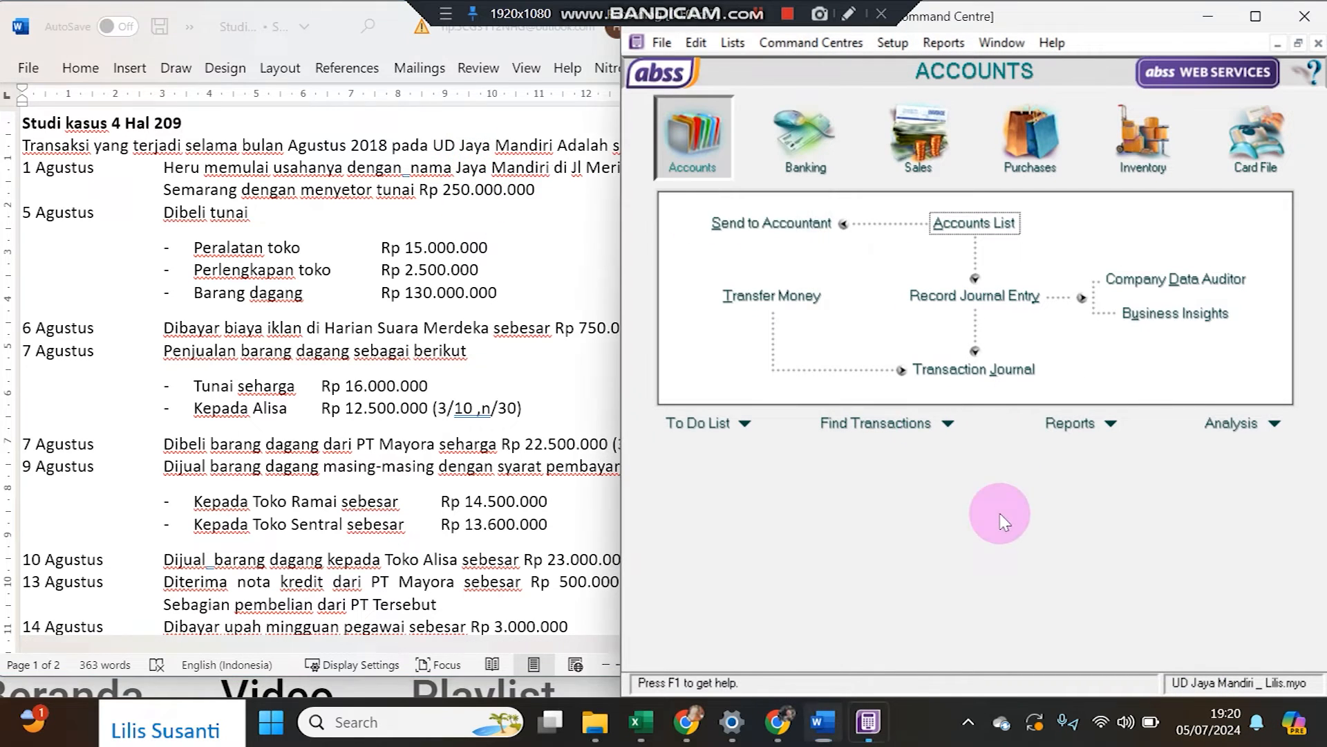
left_click(793, 166)
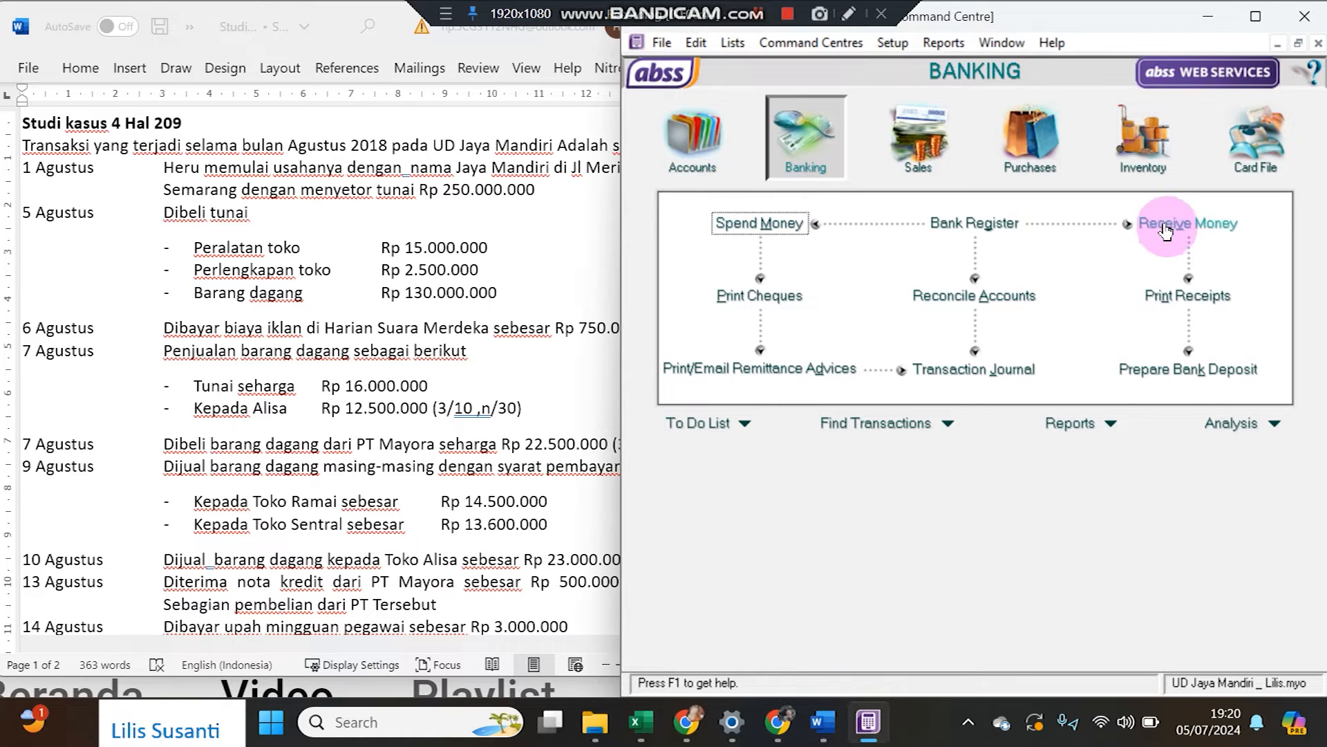
left_click(1166, 228)
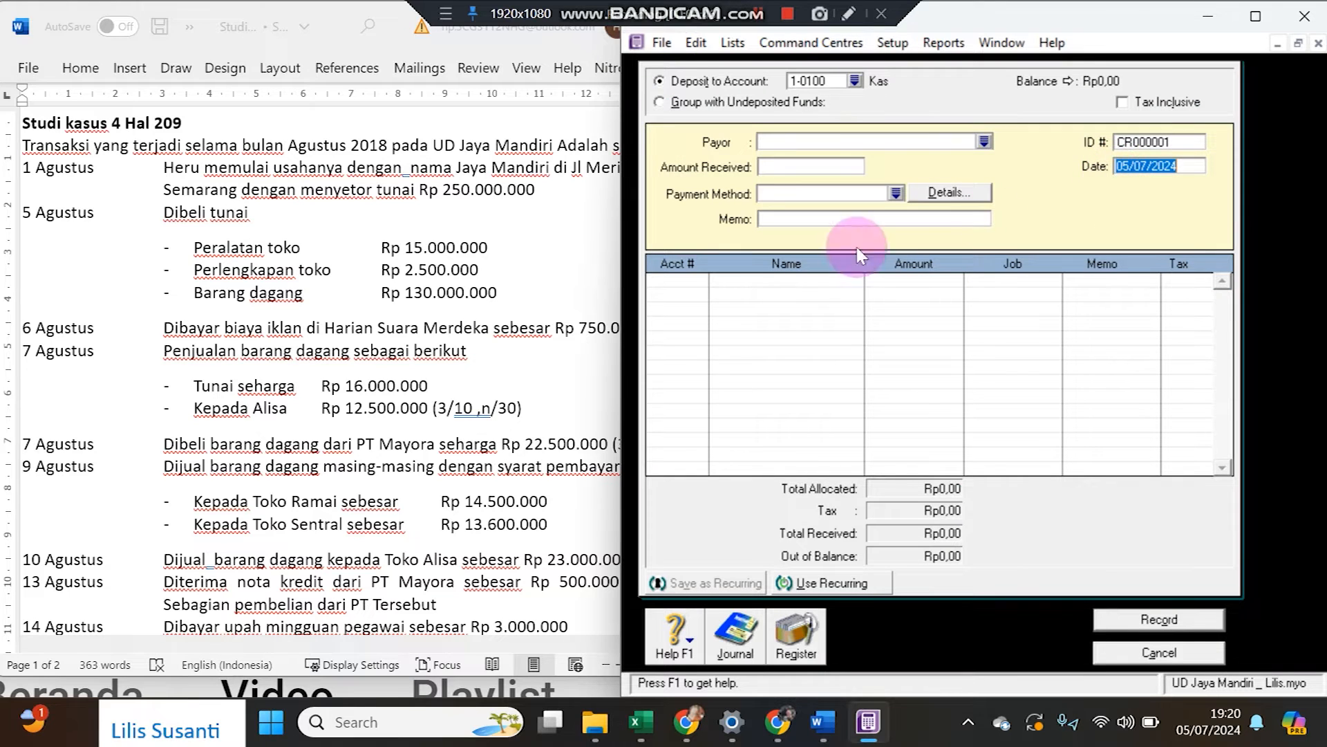
type("0")
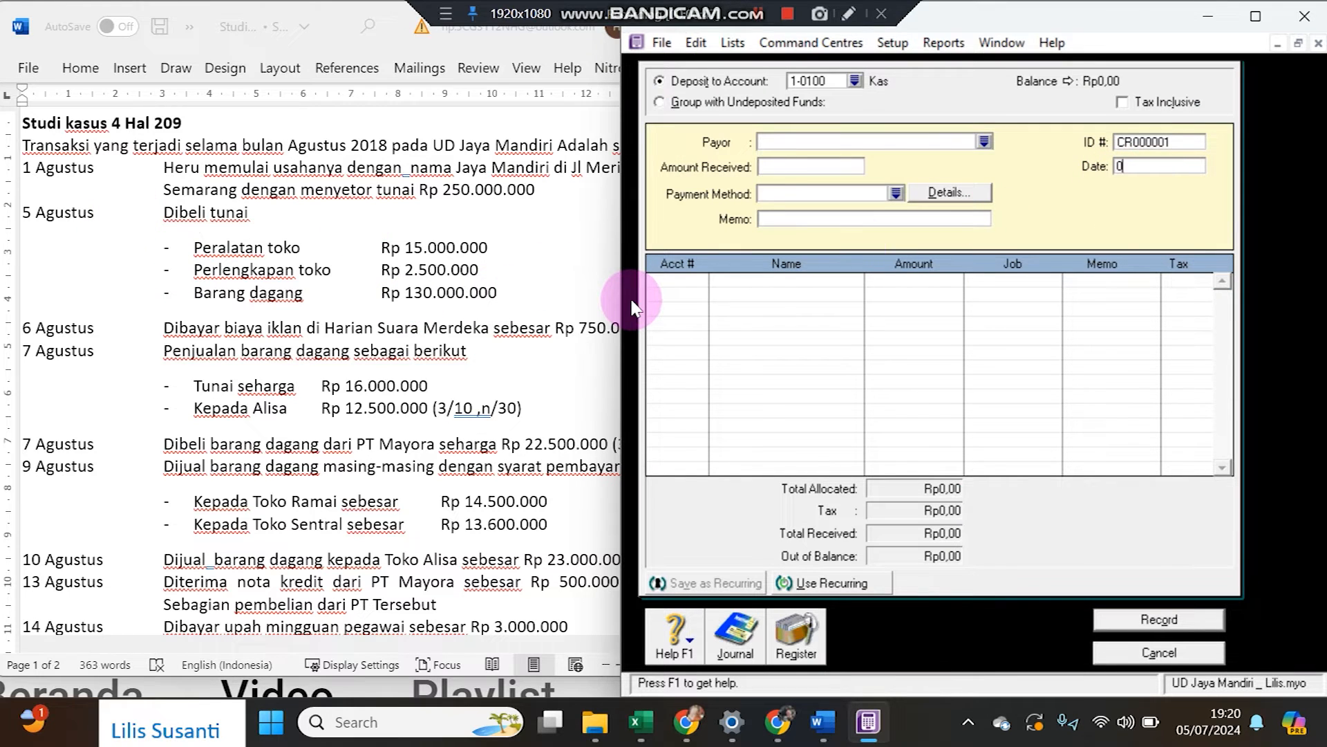
type("1/08/2018")
key("Tab")
type("2")
type("50.000.000")
key("Tab")
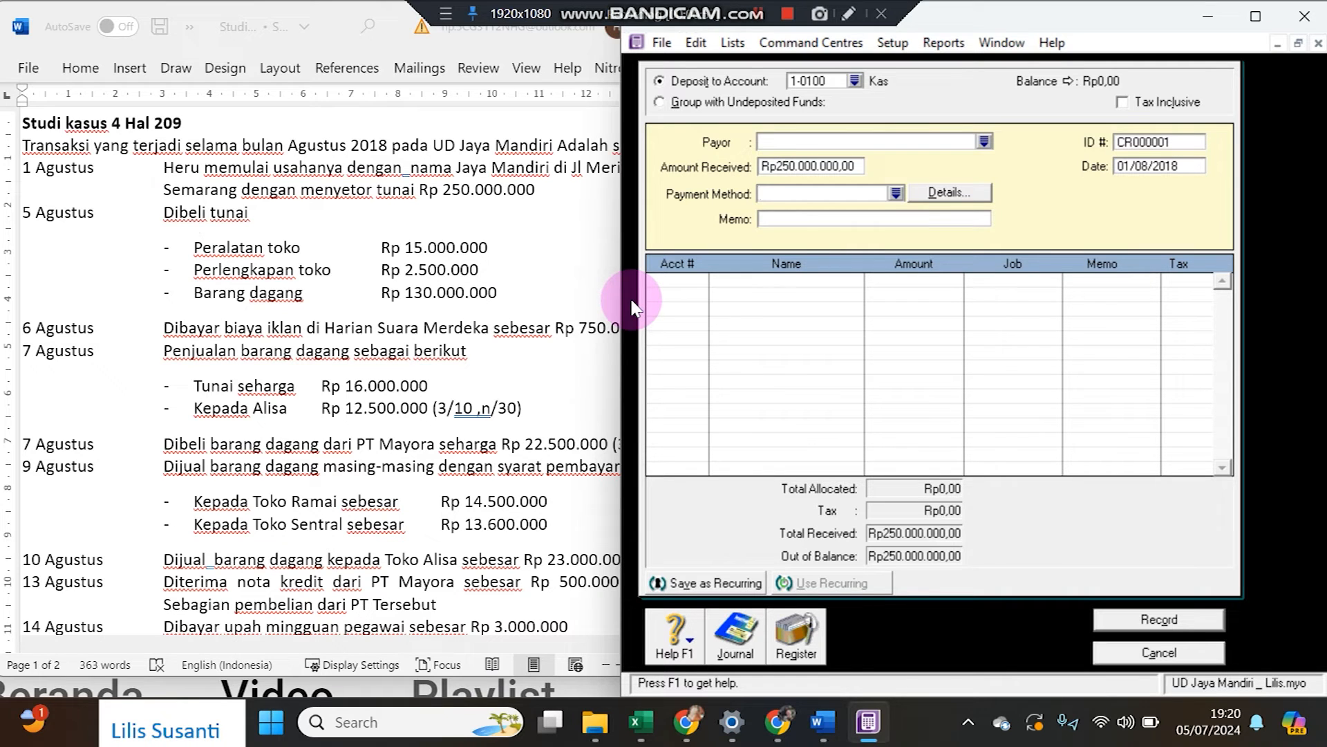
- Add the memo Modal awal, allocate the receipt to the owner's capital account 3-1000, record it and leave the receipt form
left_click(770, 222)
type("Modal aw")
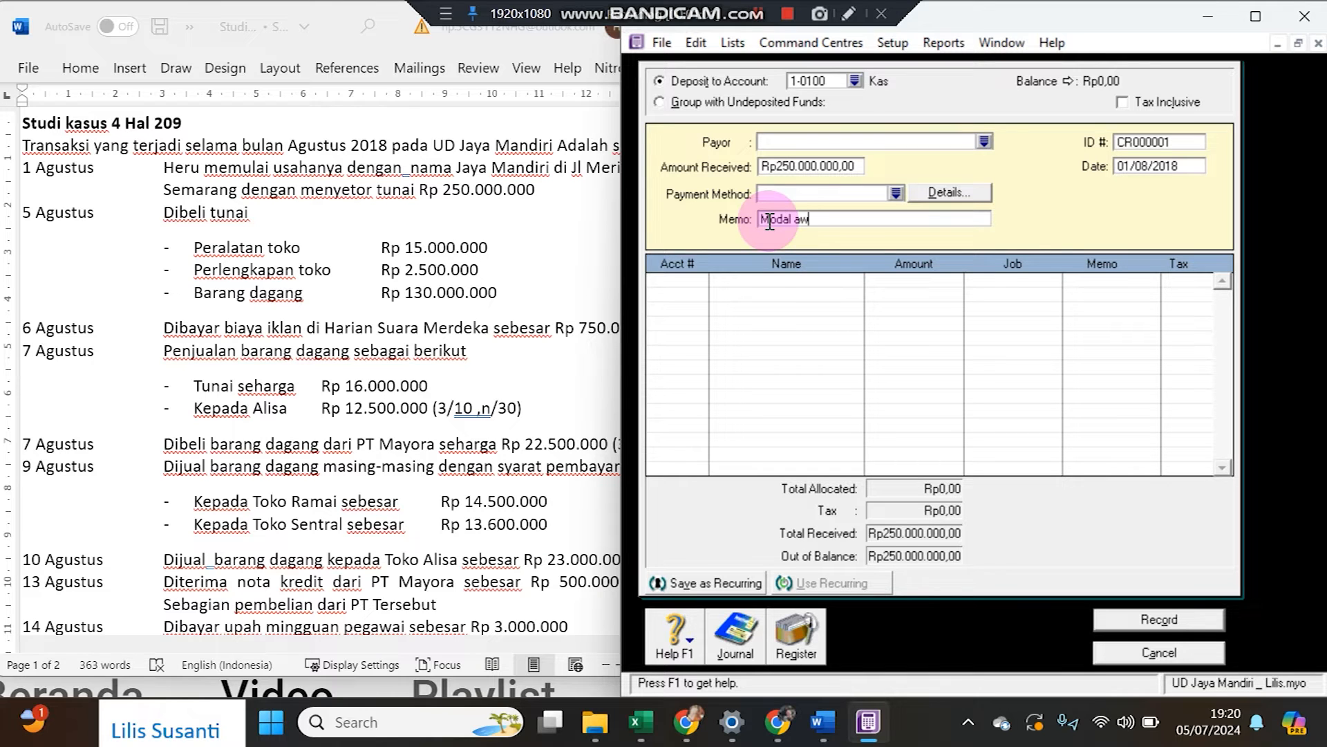
type("al")
left_click(678, 278)
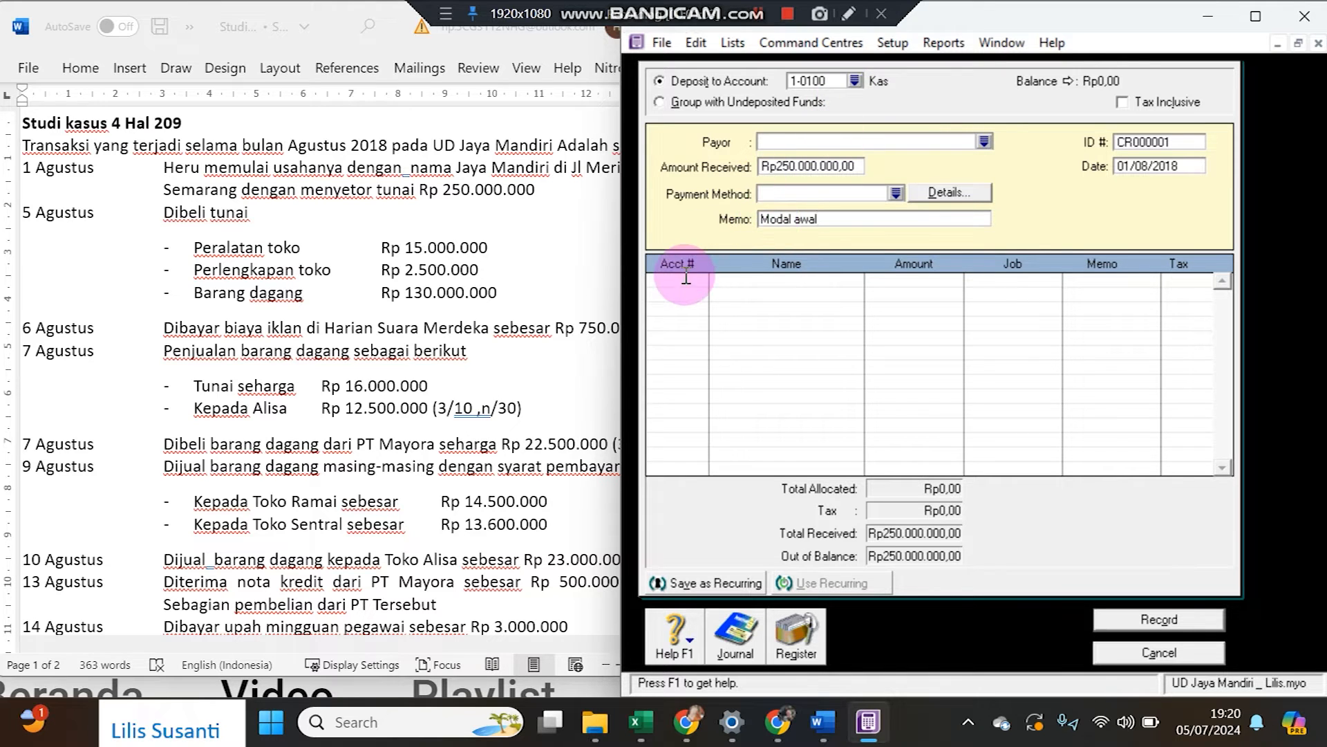
type("4")
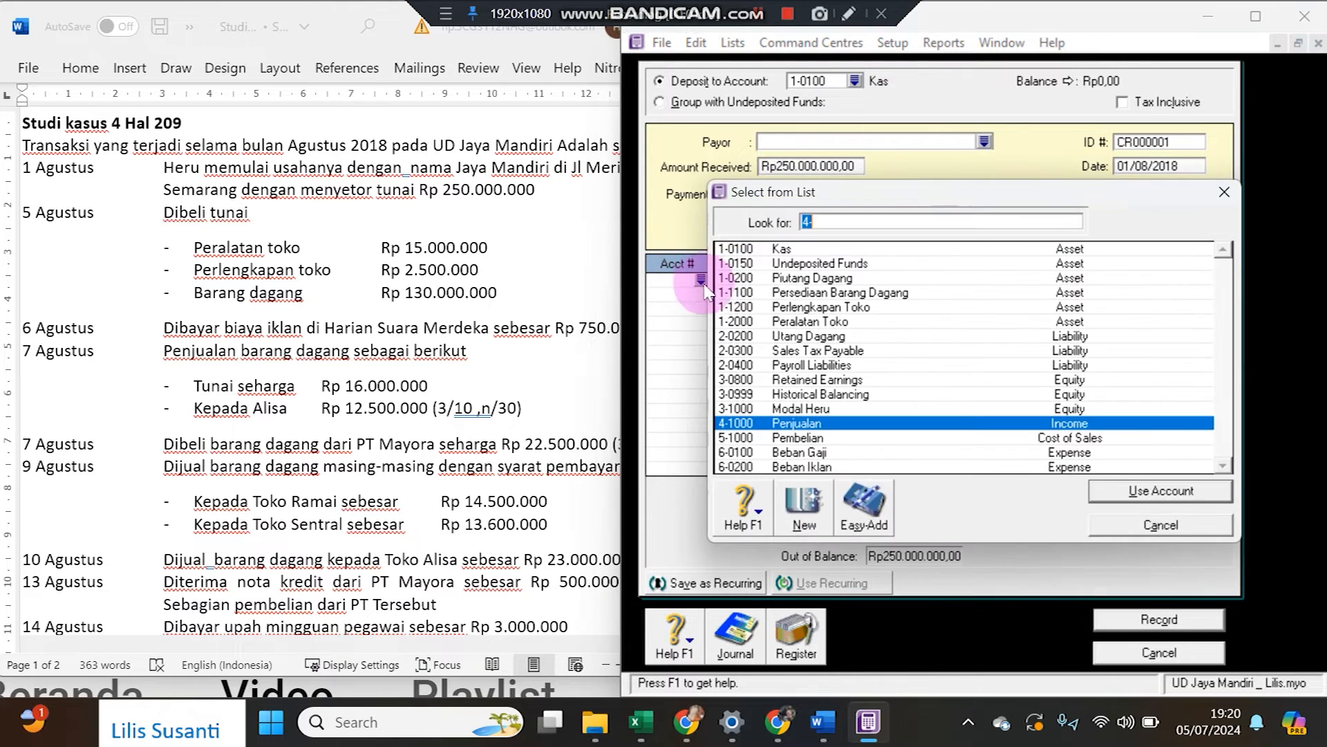
double_click(789, 409)
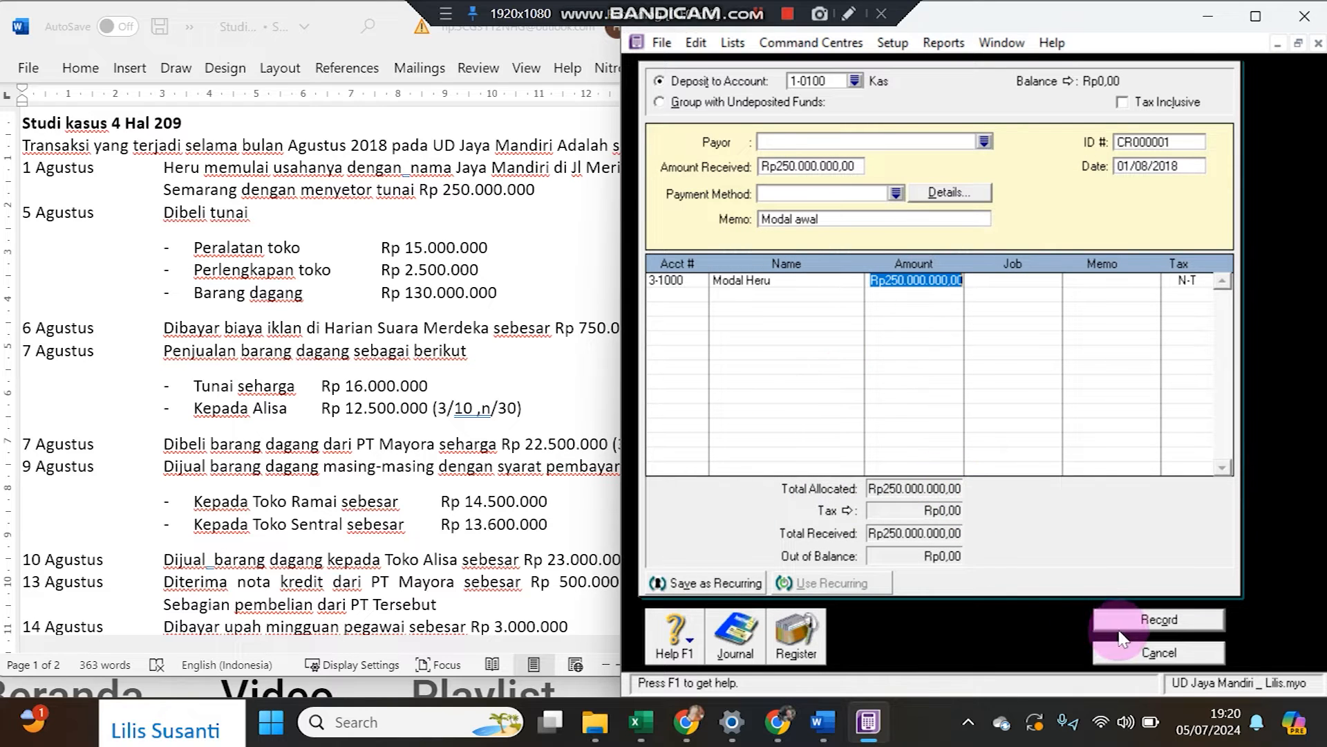
left_click(1151, 621)
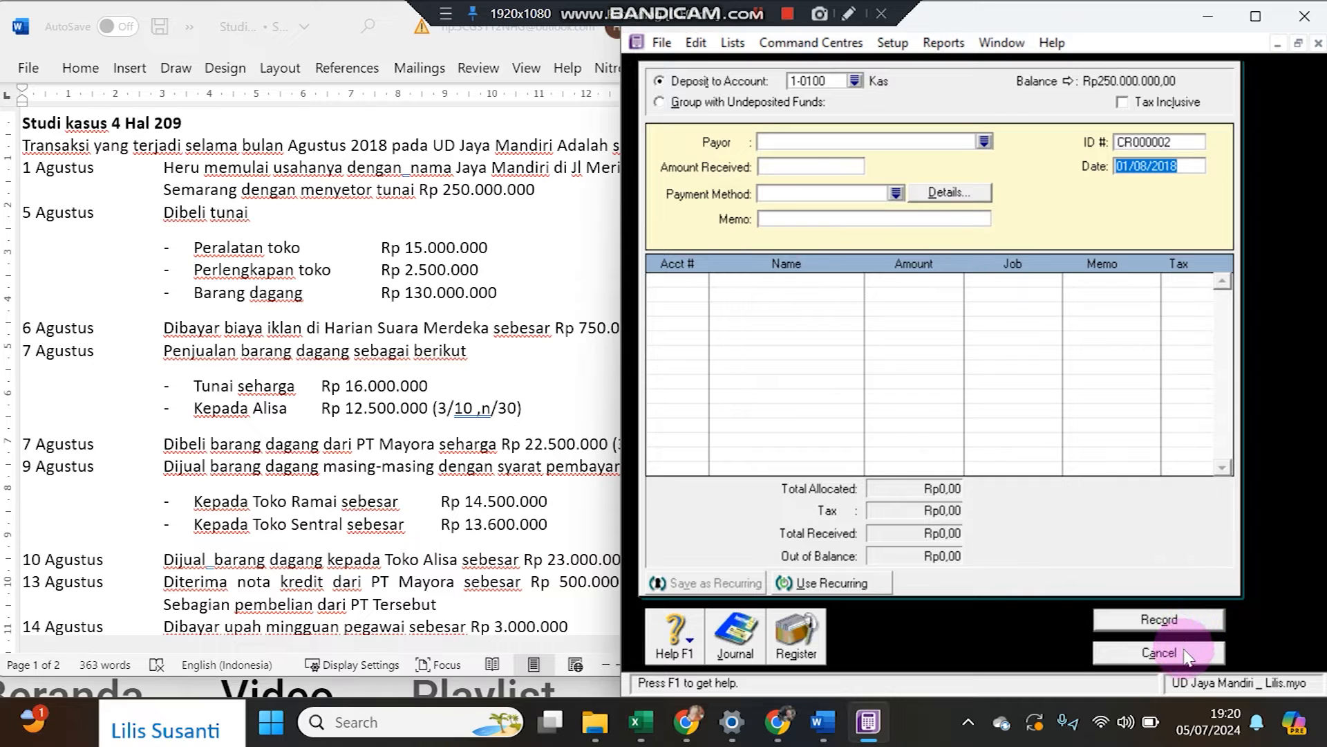
left_click(1159, 651)
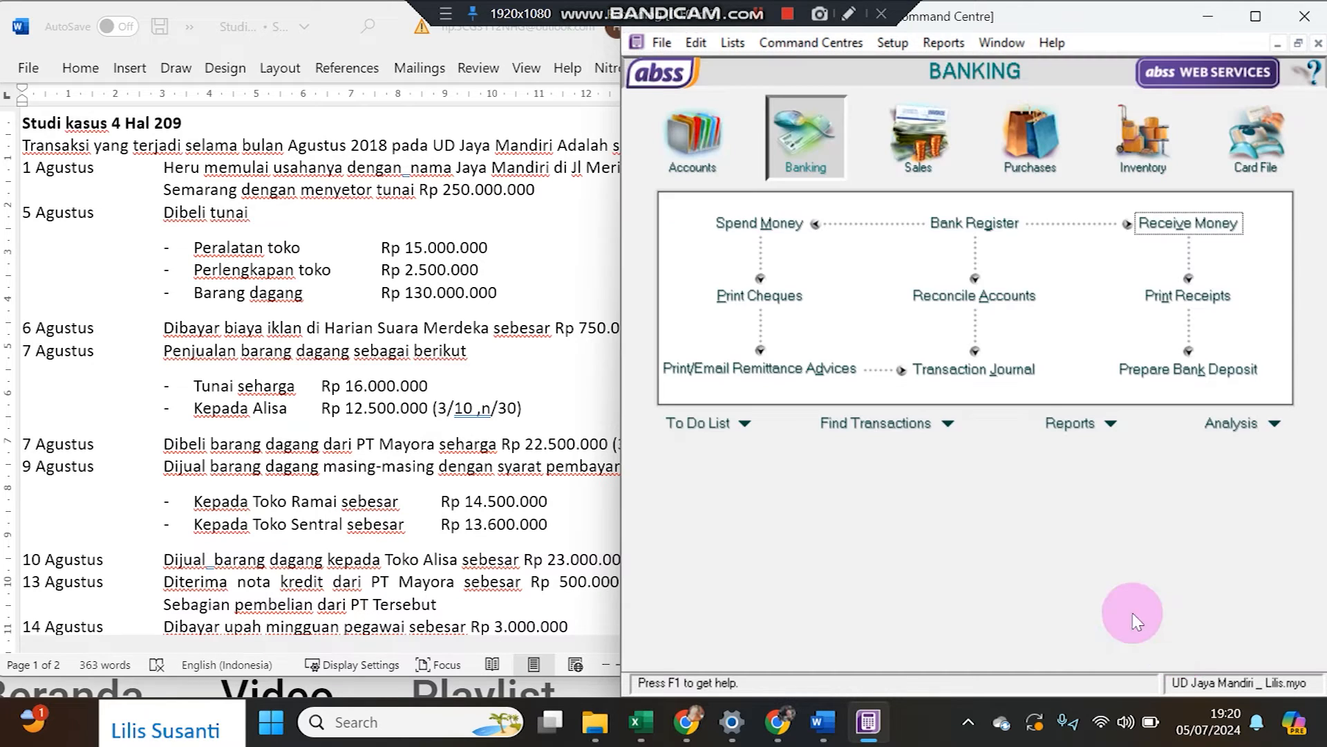
- View the transaction journal for all transaction types dated from 01/07/2000
left_click(1006, 377)
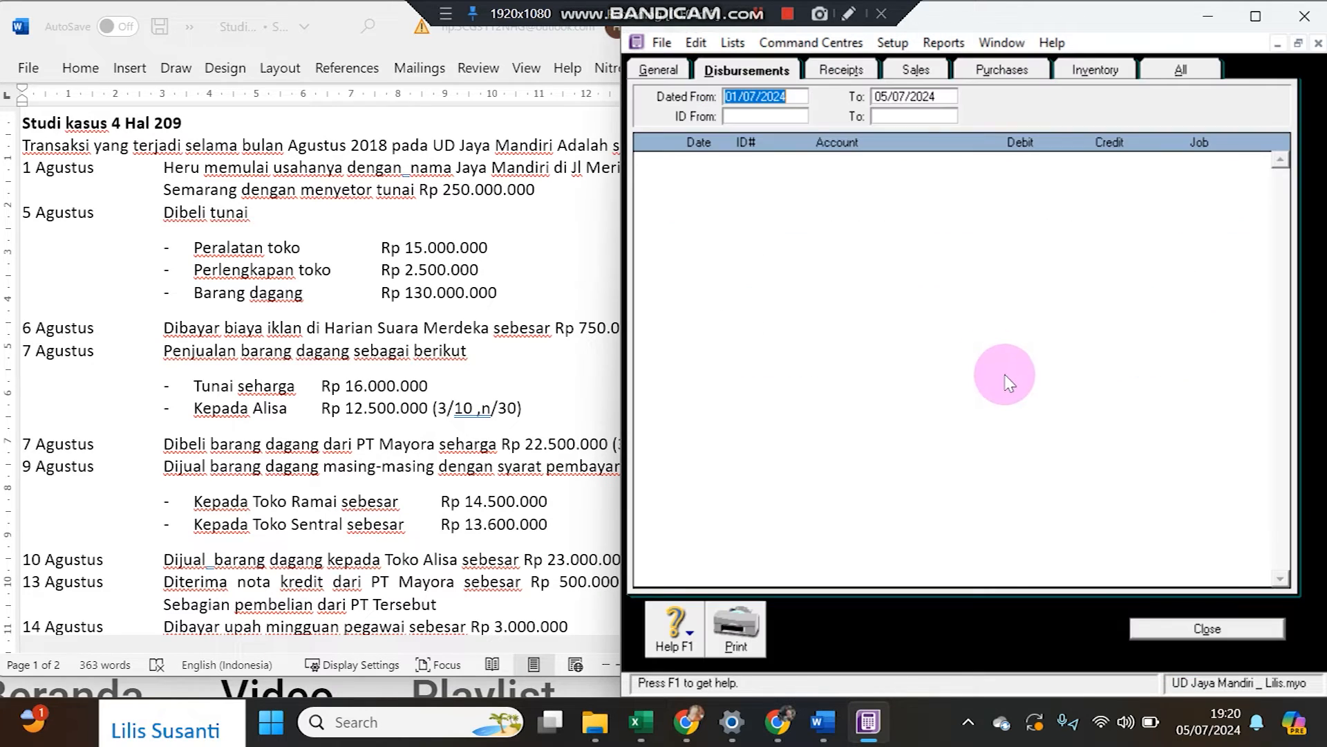
left_click(794, 92)
key("BackSpace")
key("BackSpace")
type("00")
key("Tab")
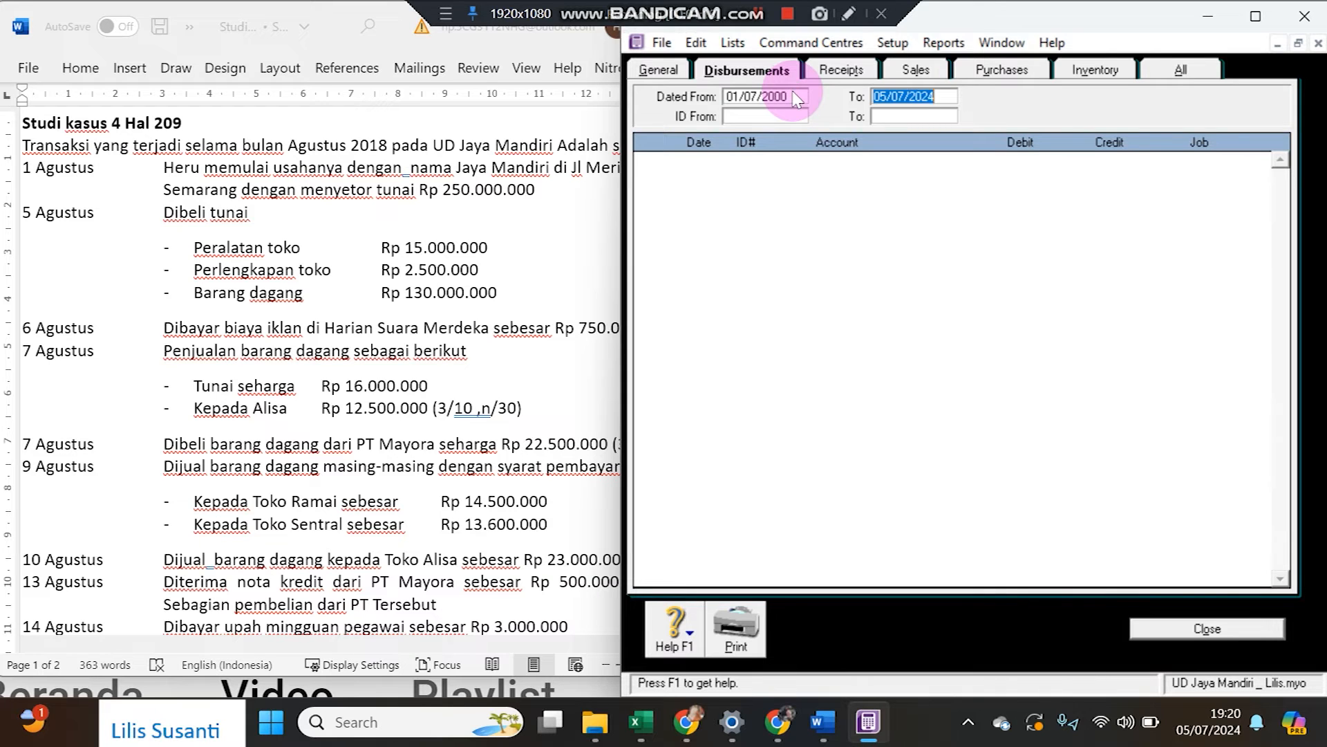
left_click(1181, 69)
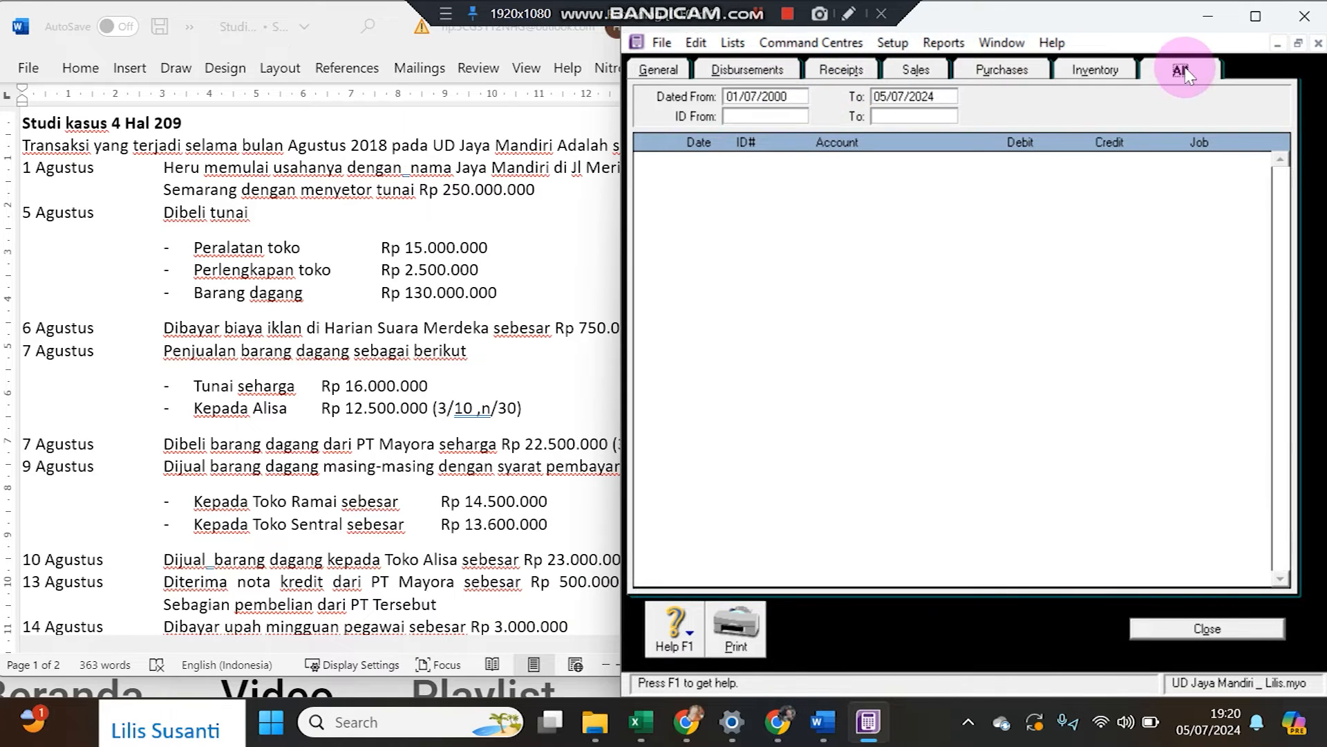
- Check the 1 August capital receipt in the receipts and all-transactions journals, view its source entry, and close the journal
left_click(842, 72)
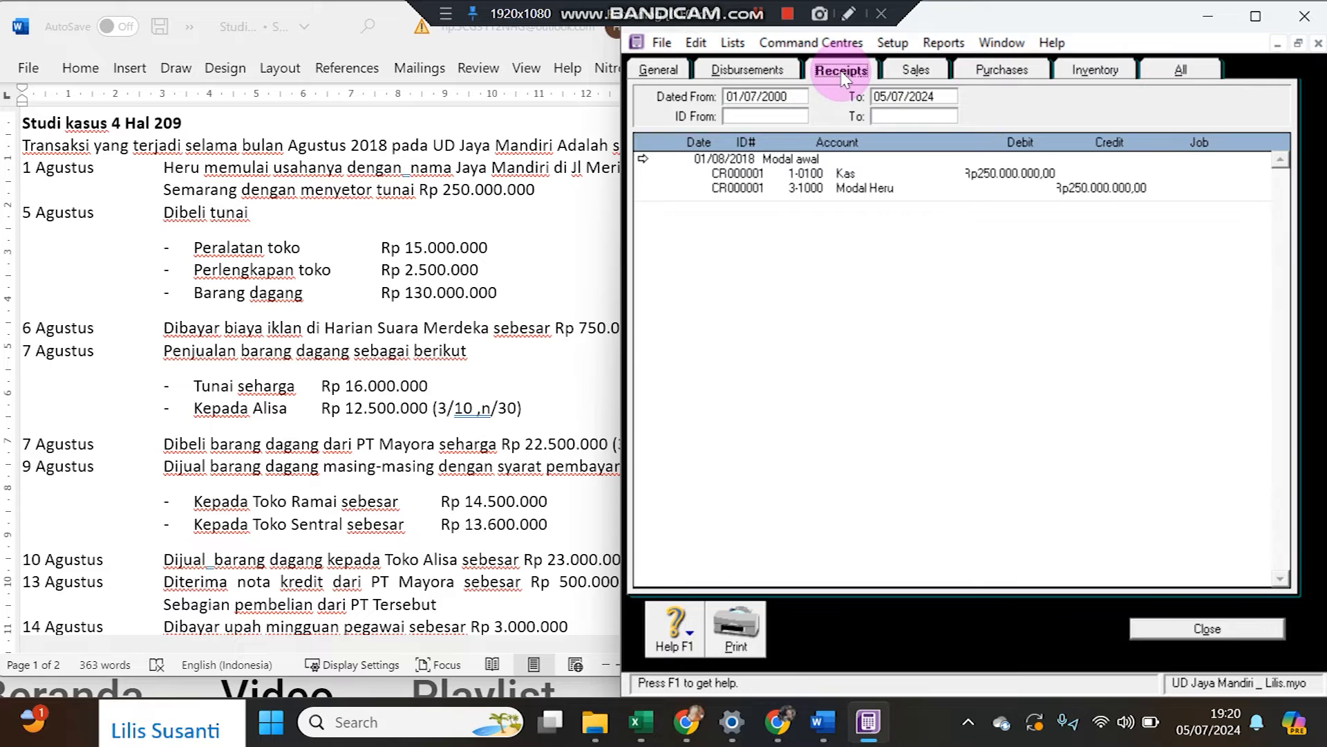
left_click(1178, 74)
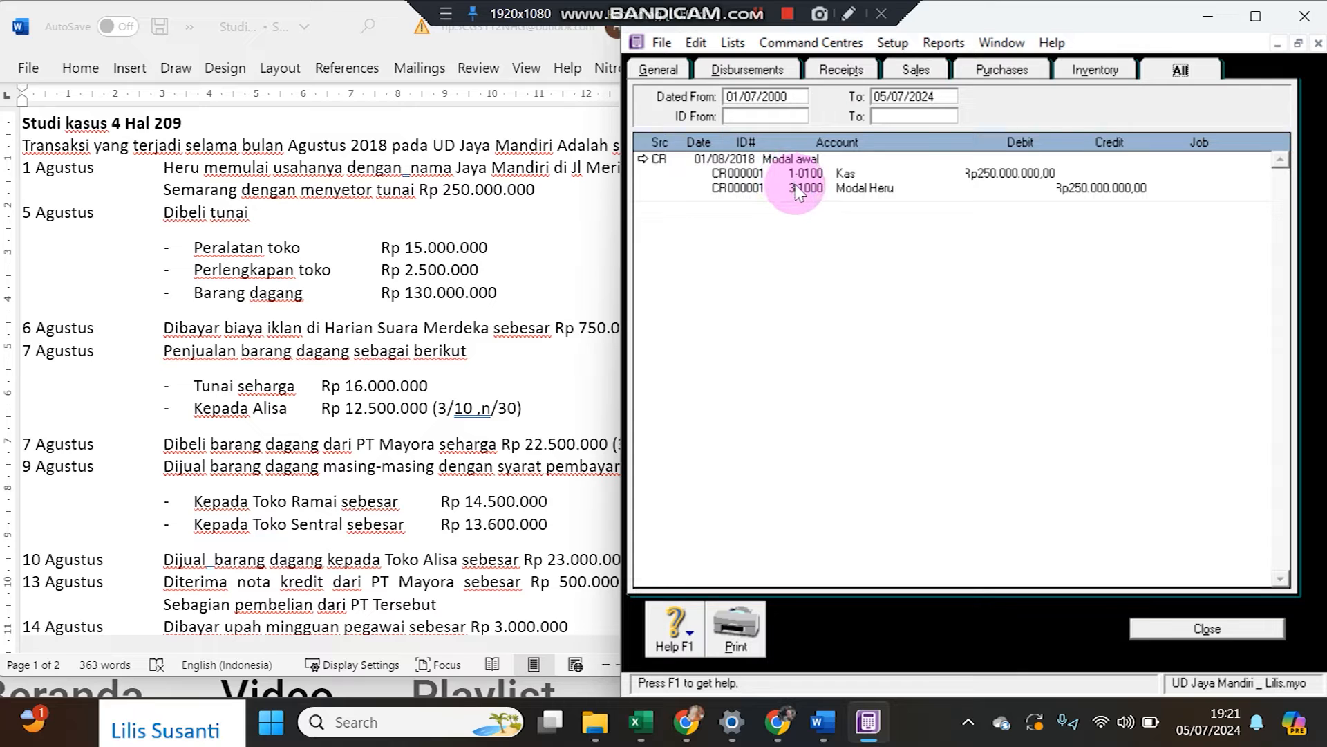
left_click(644, 160)
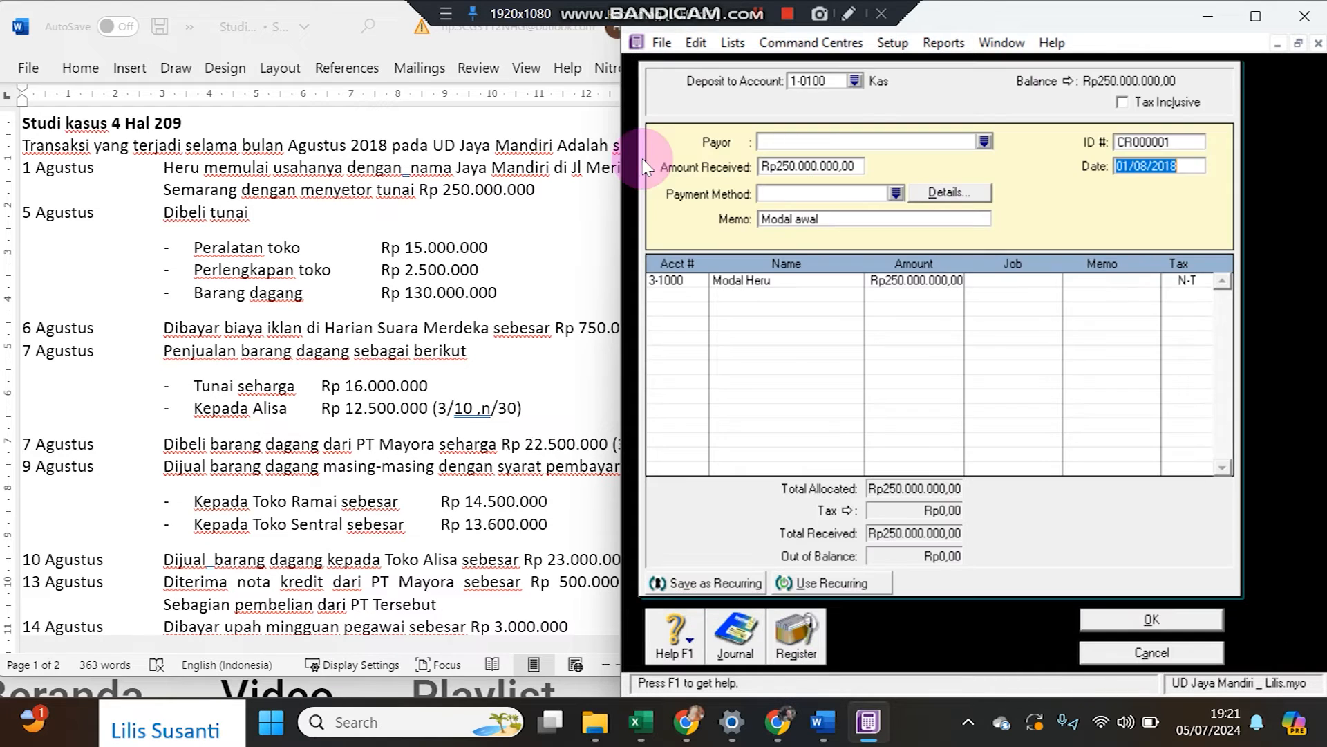
left_click(1156, 619)
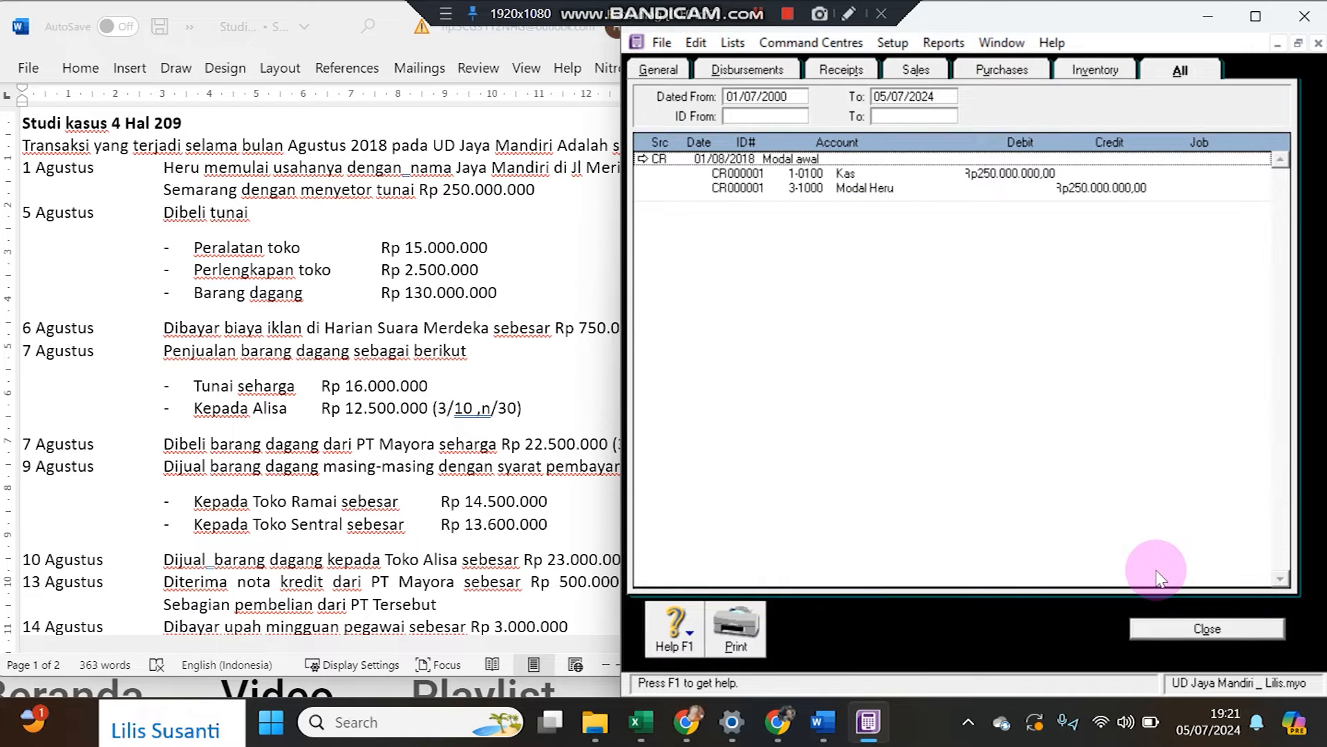
left_click(309, 224)
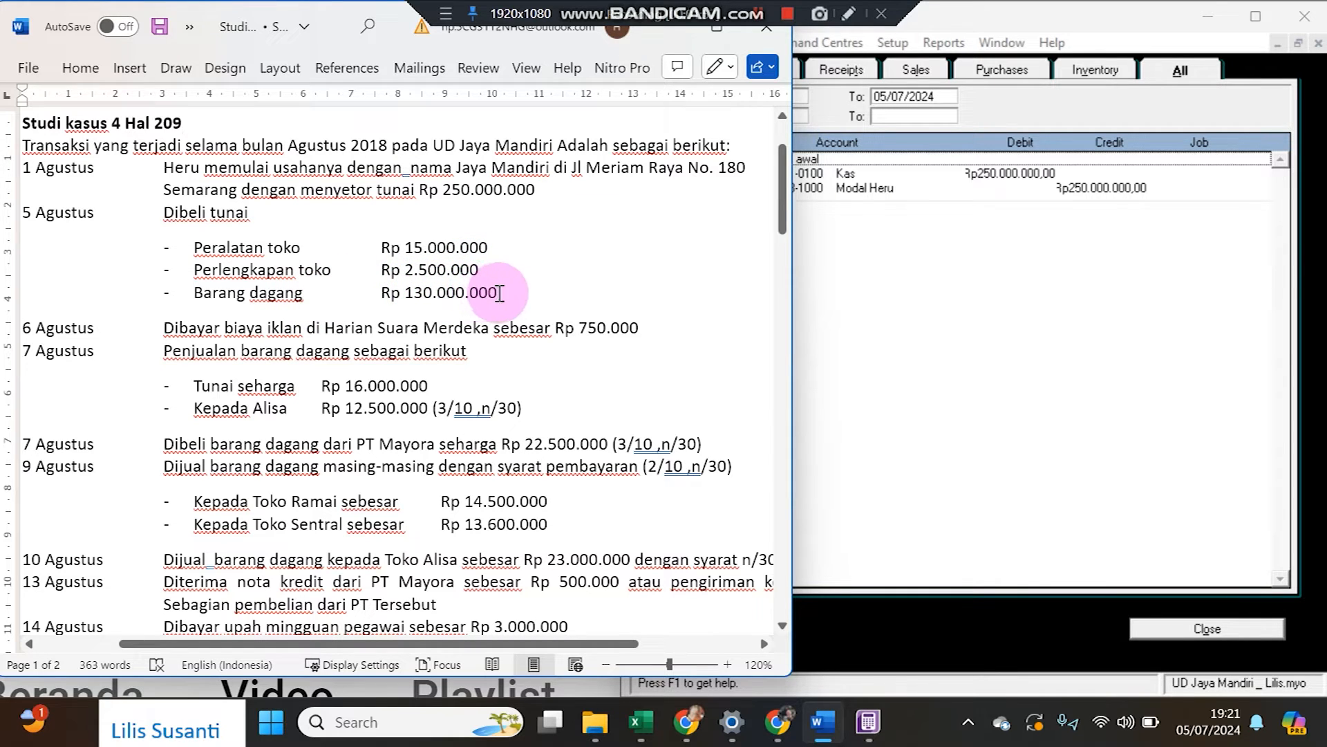
left_click(1209, 630)
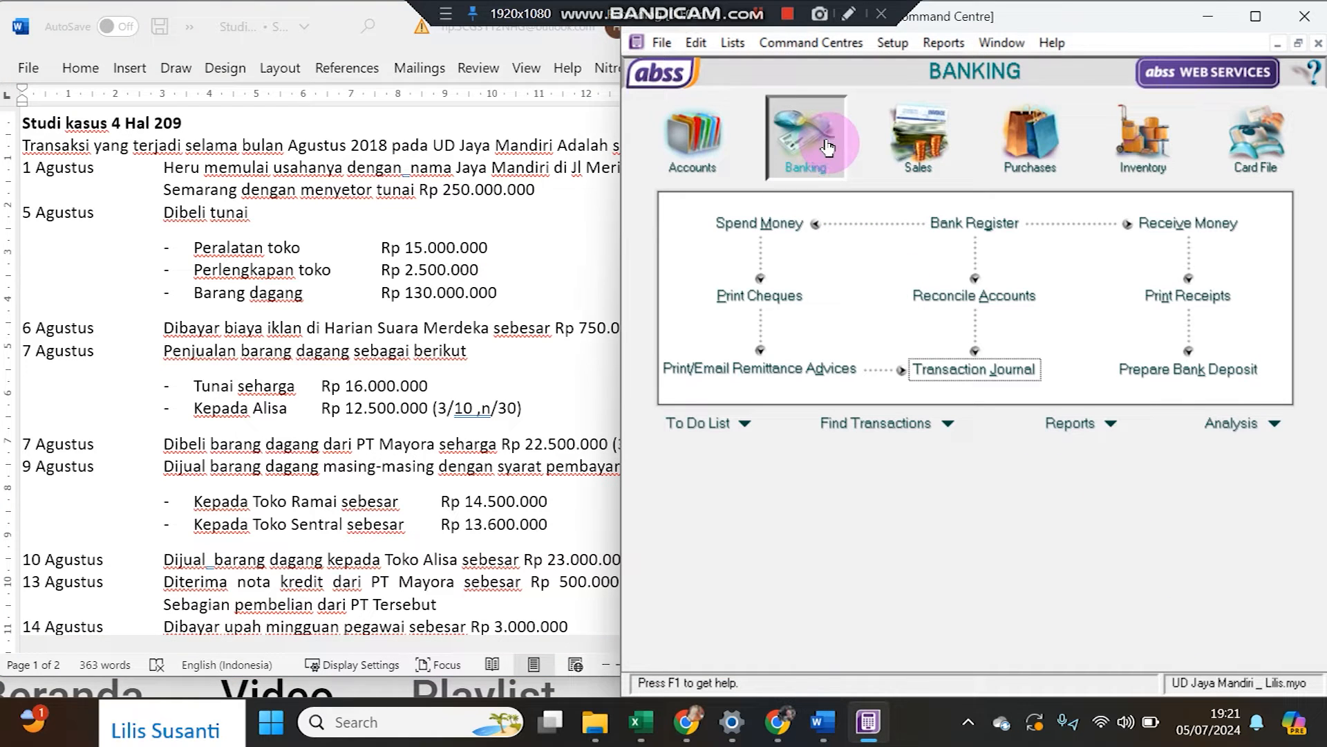
- Start a Spend Money entry from account 1-0100 Kas dated 05/08/2018
left_click(778, 229)
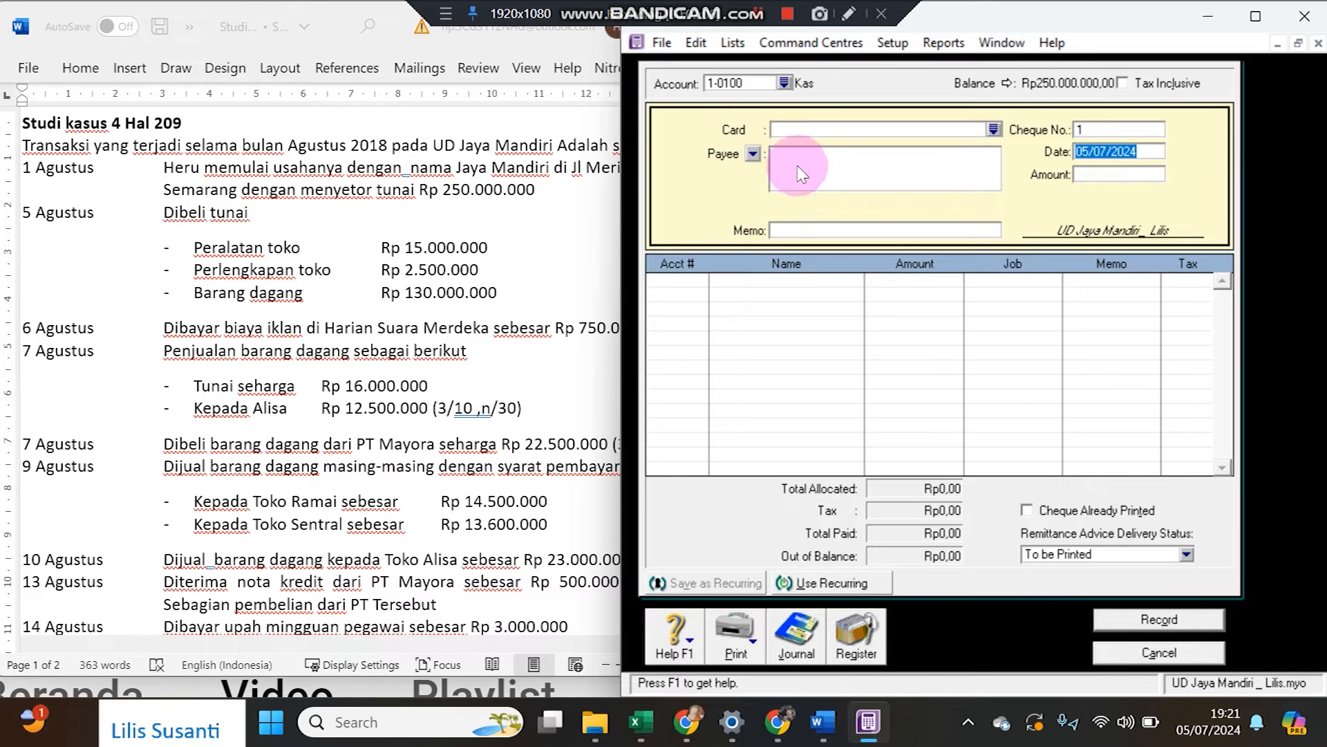
left_click(1142, 652)
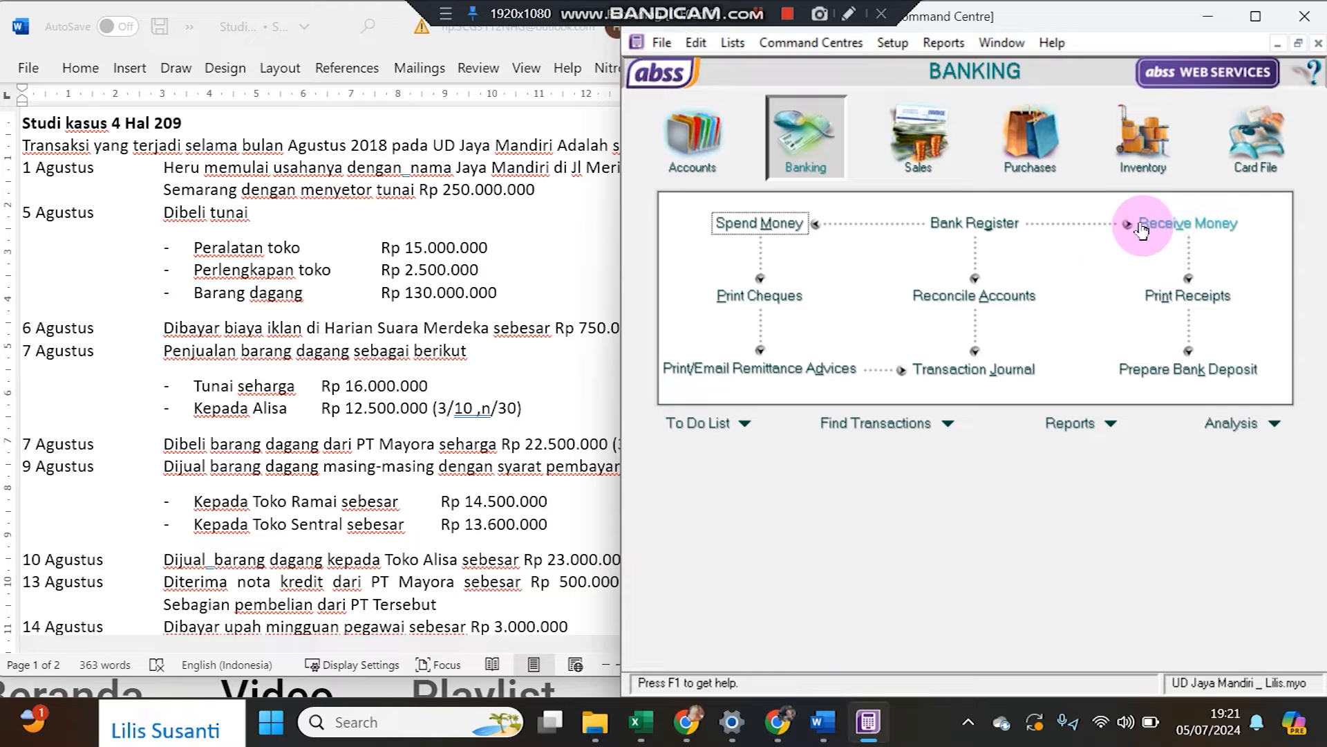
left_click(798, 235)
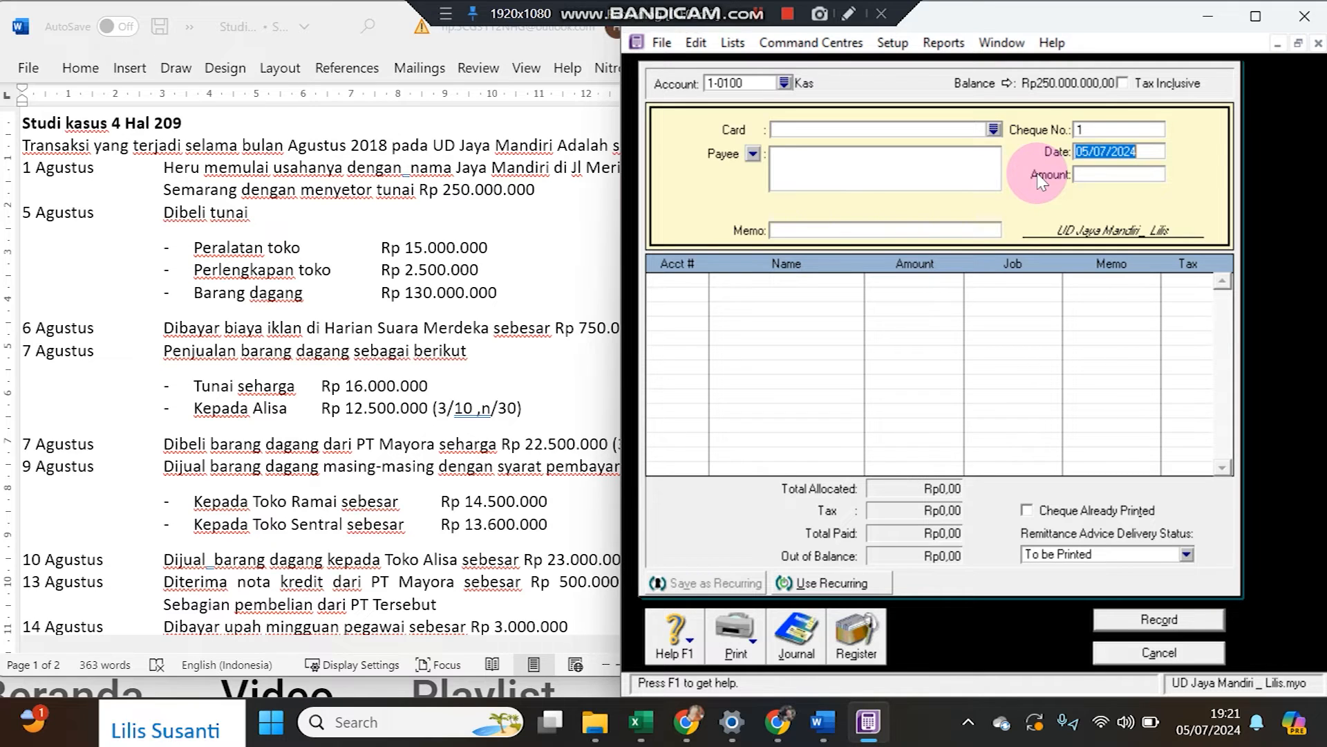
type("5")
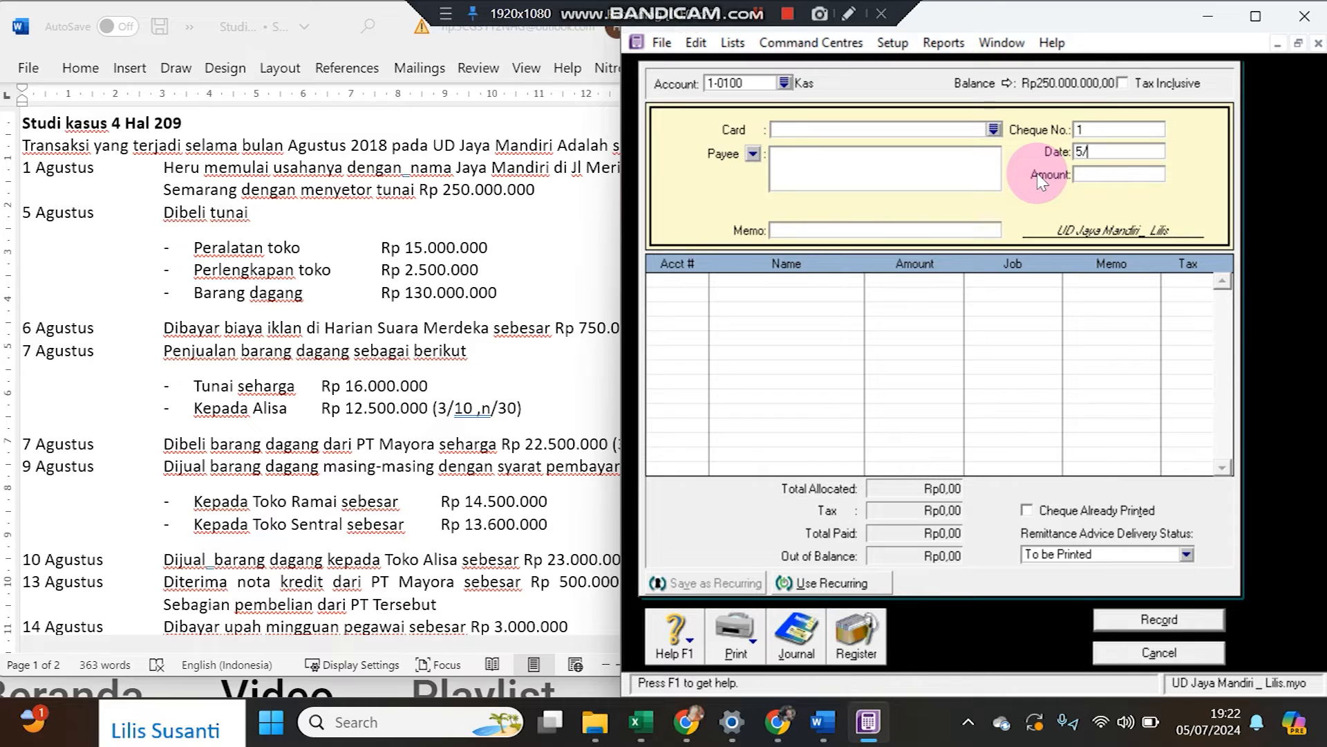
type("/08/2018")
key("Tab")
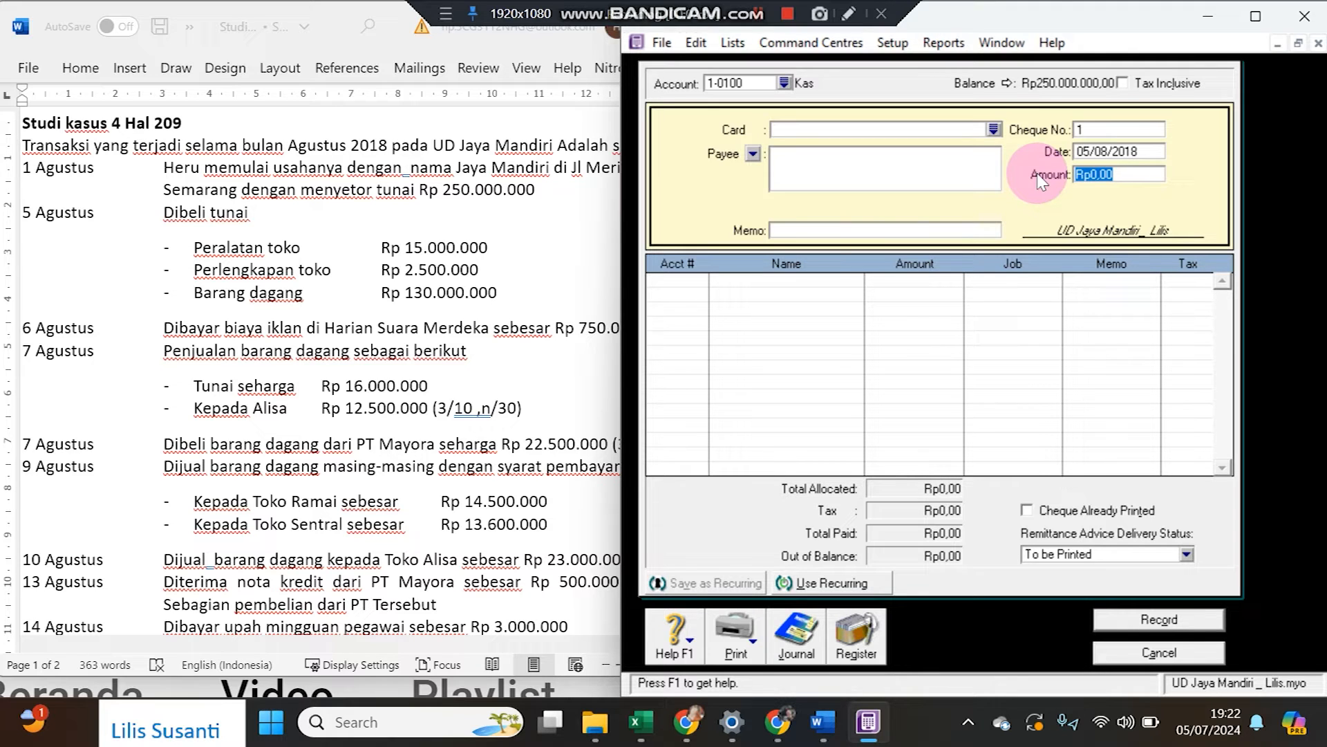
- Add the memo "Pembelian Peralatan toko, perlengkapan toko dan barang dagang" and set the payment amount to Rp 147.500.000
left_click(882, 229)
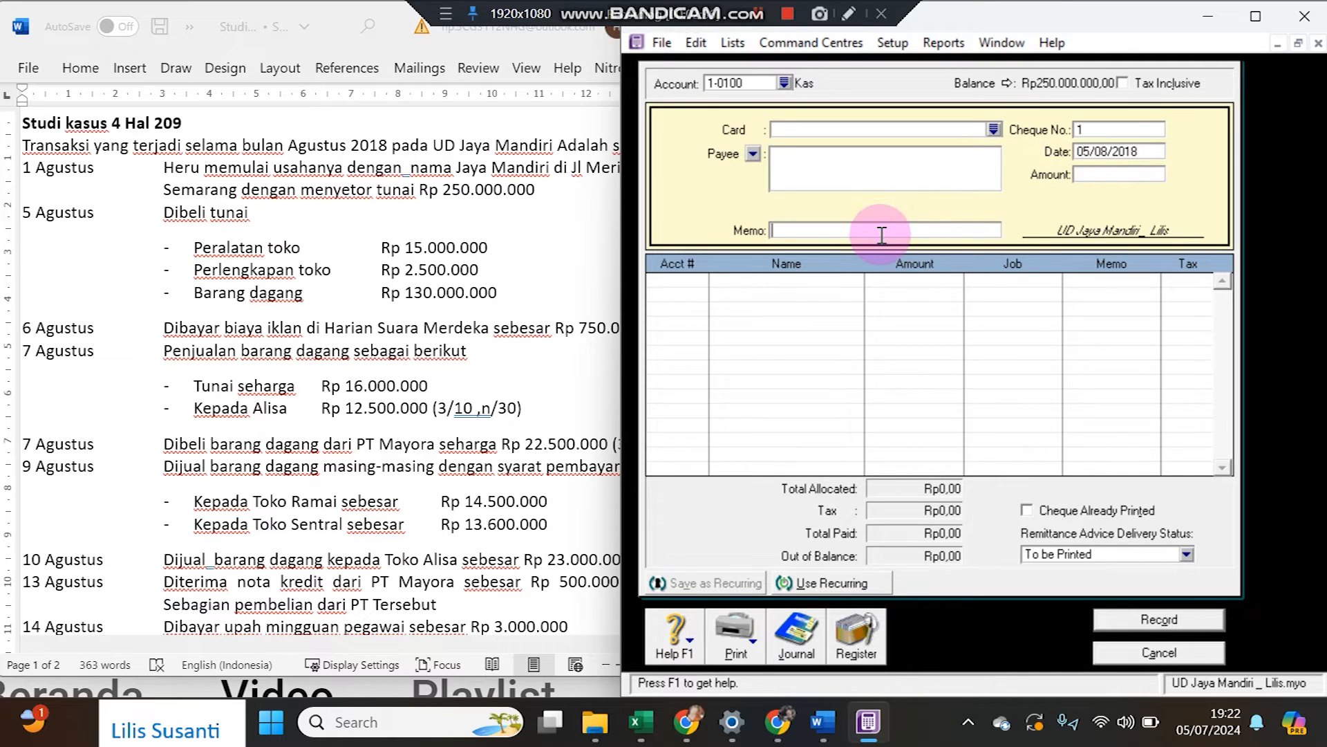
type("B")
type("Pembe")
type("lian Perala")
type("ata")
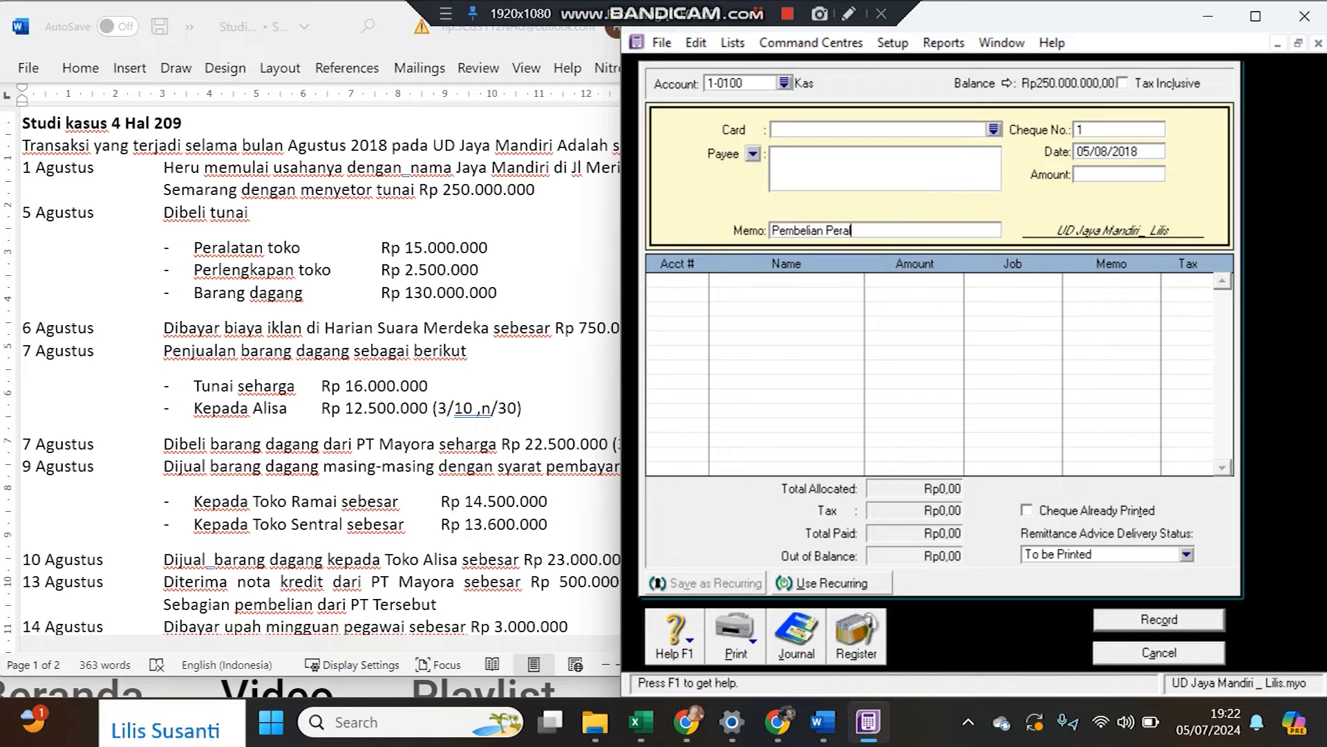
type("n toko, per")
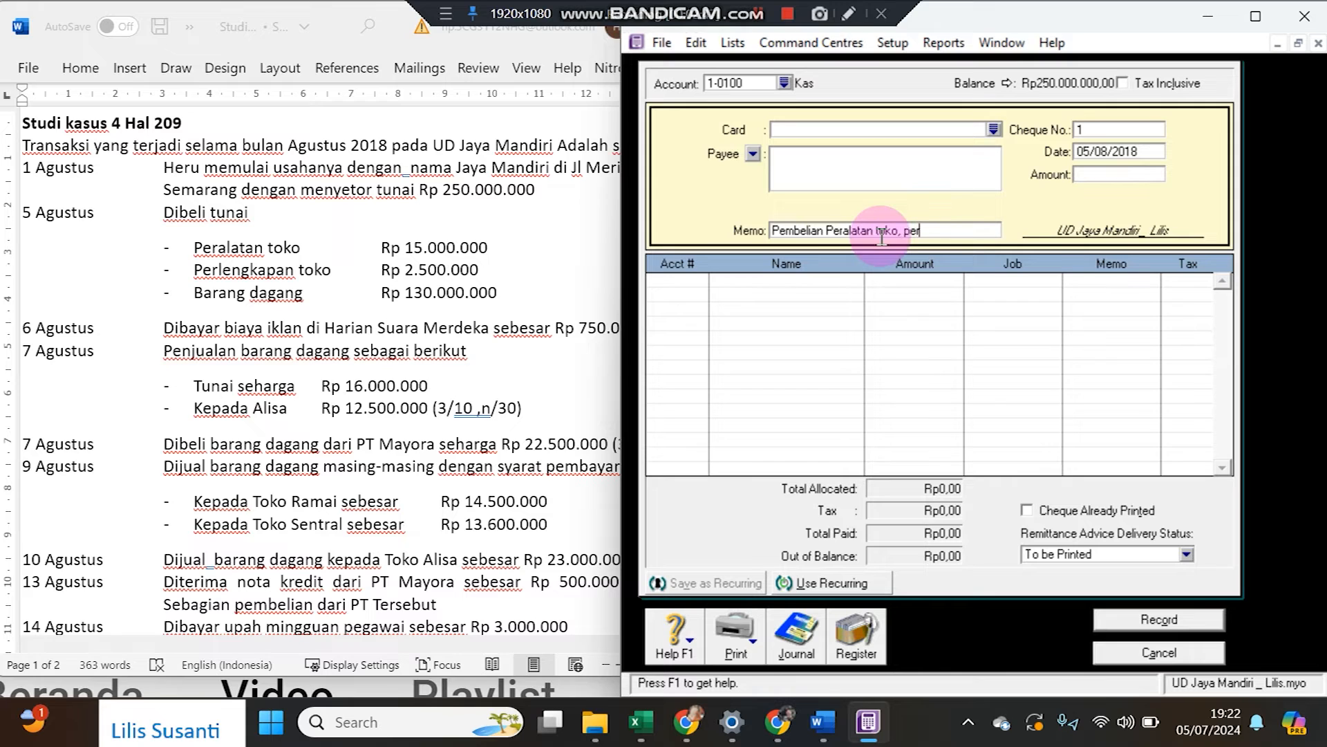
type("lengkapan toko dan ba")
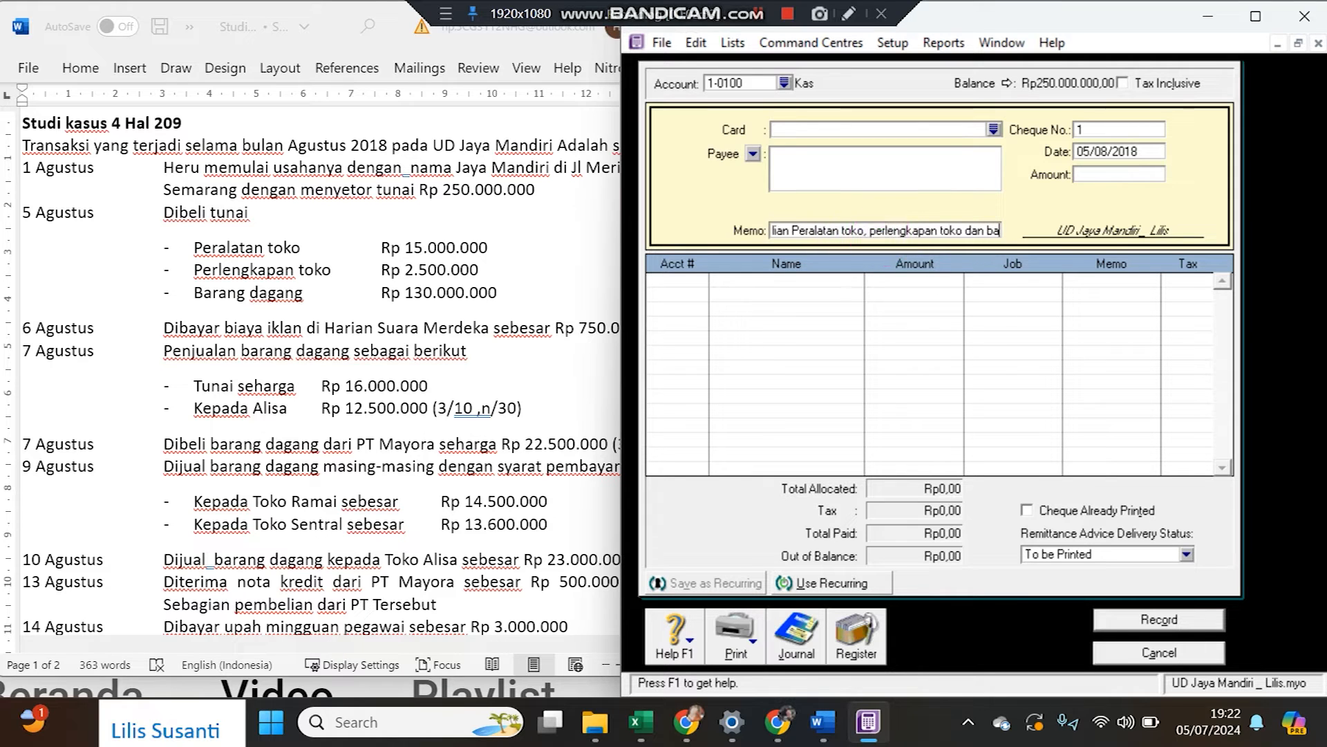
type("rang dagang")
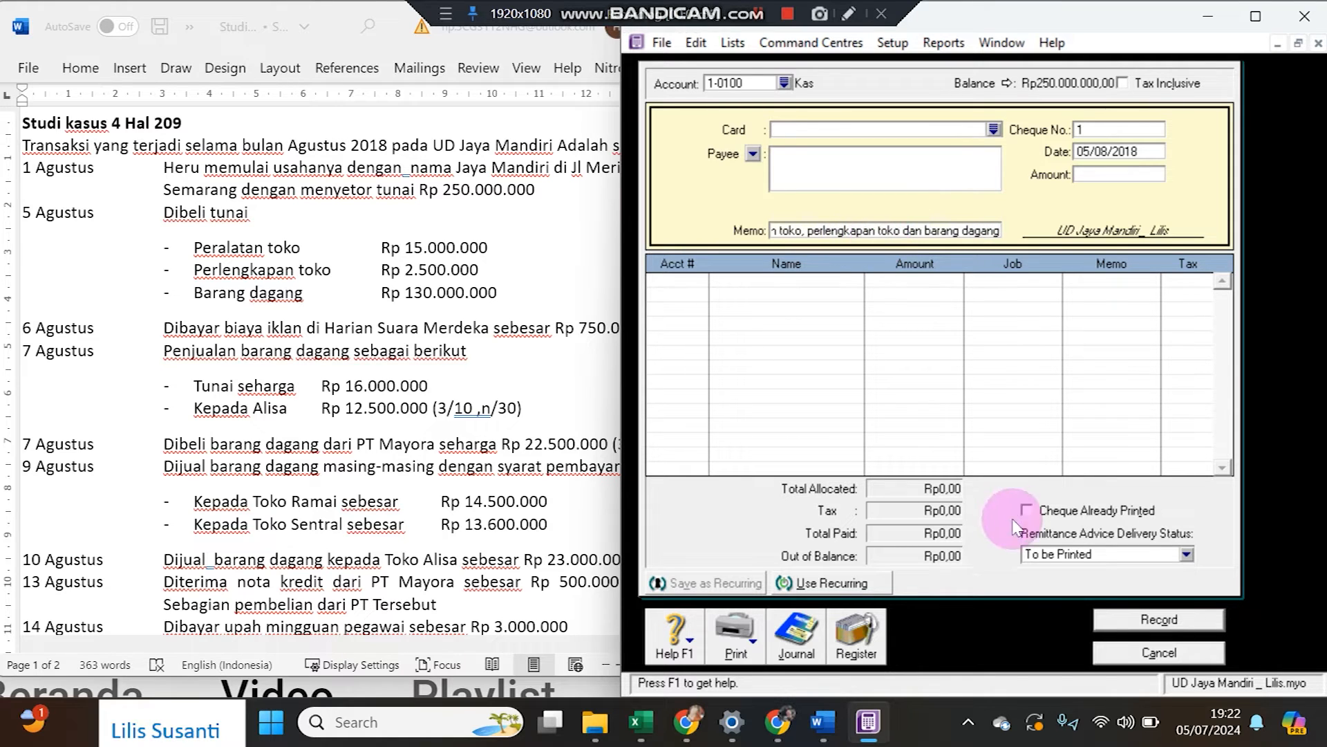
left_click(1099, 174)
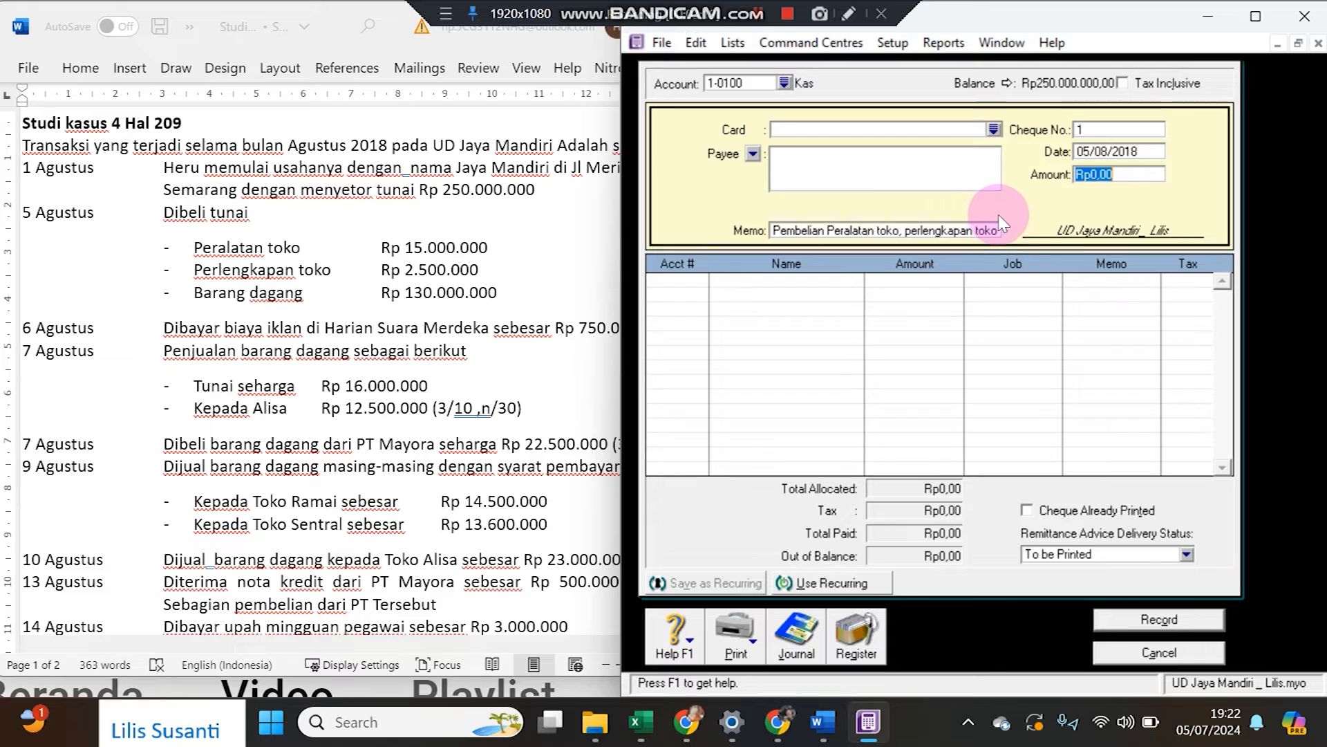
type("14")
type("7.500.00")
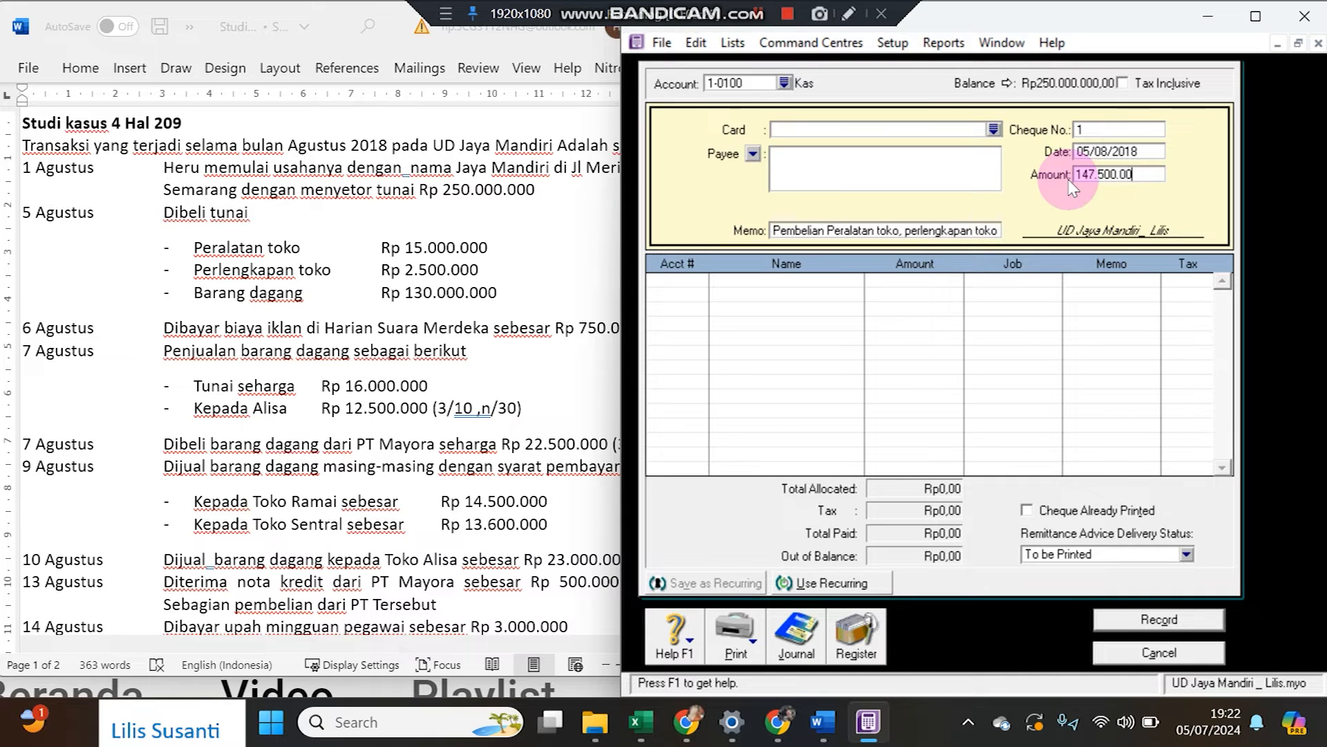
type("0")
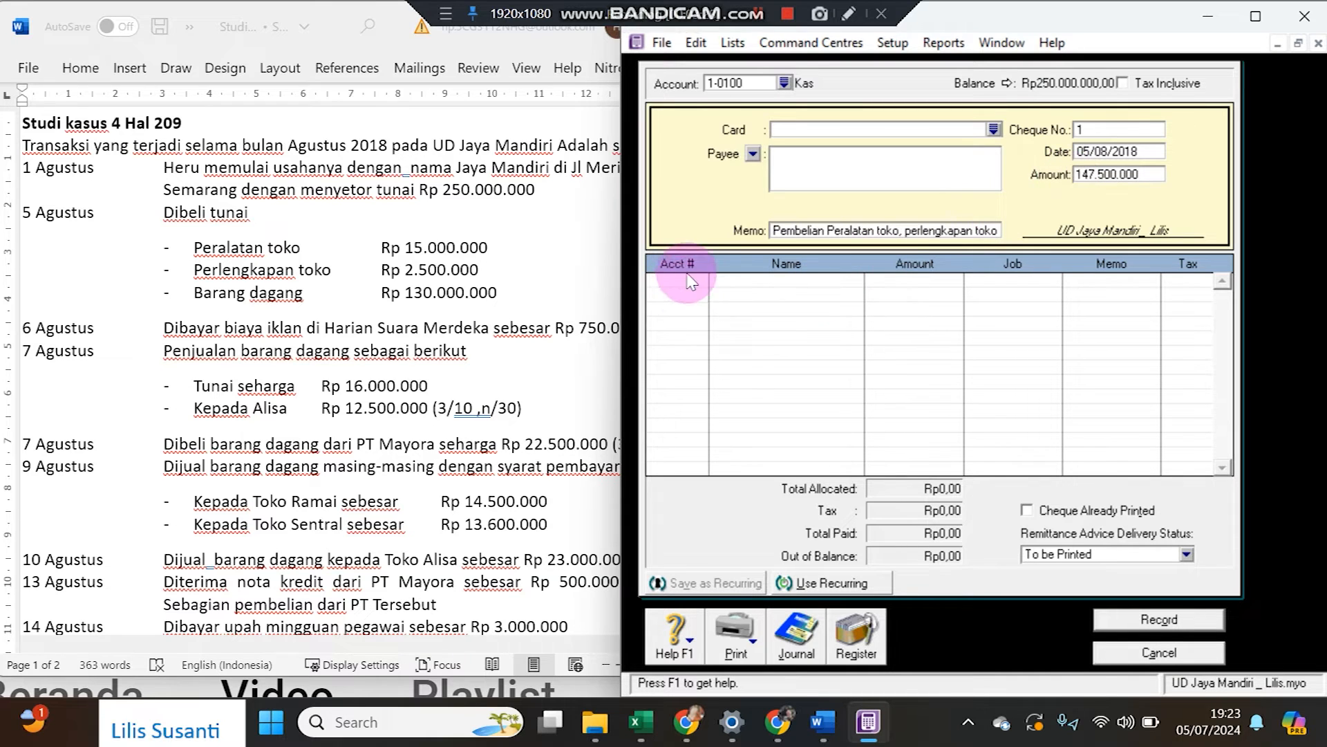
- Allocate Rp 15.000.000 of the payment to account 1-2000 Peralatan Toko
left_click(704, 283)
type("6")
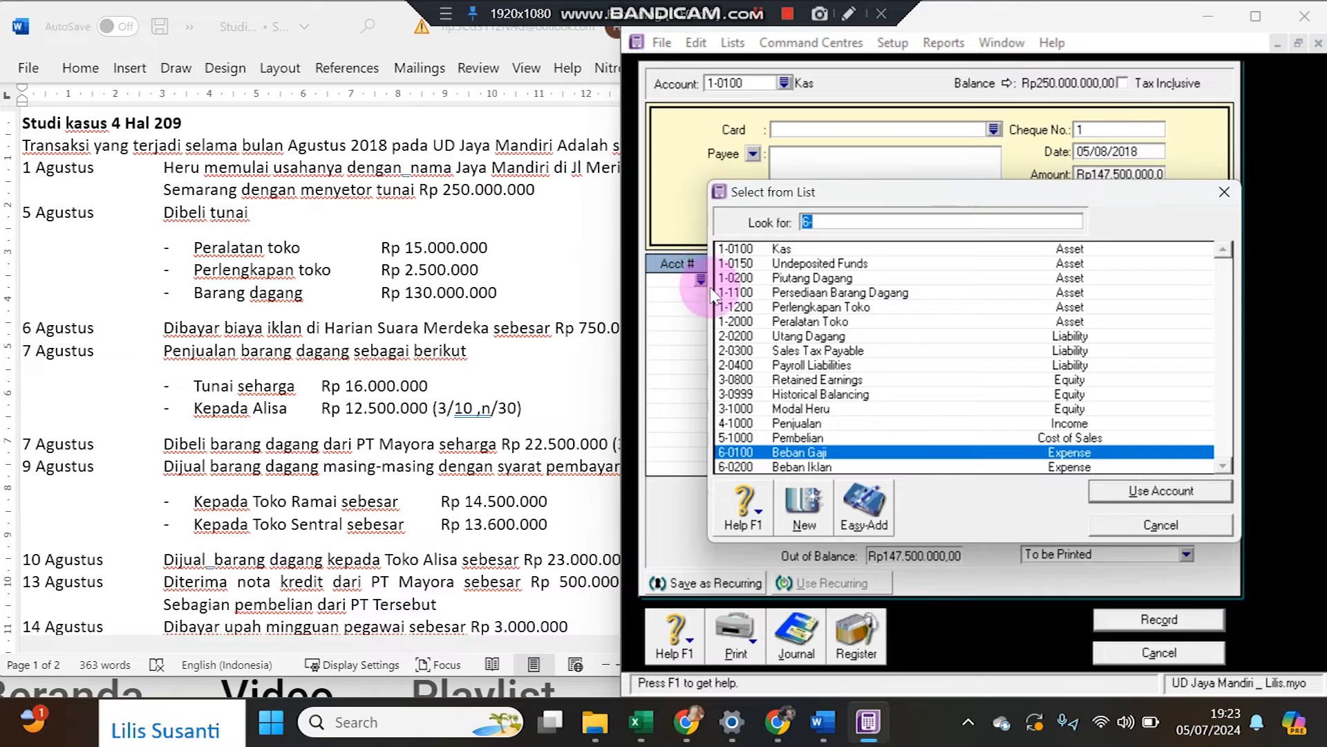
double_click(809, 322)
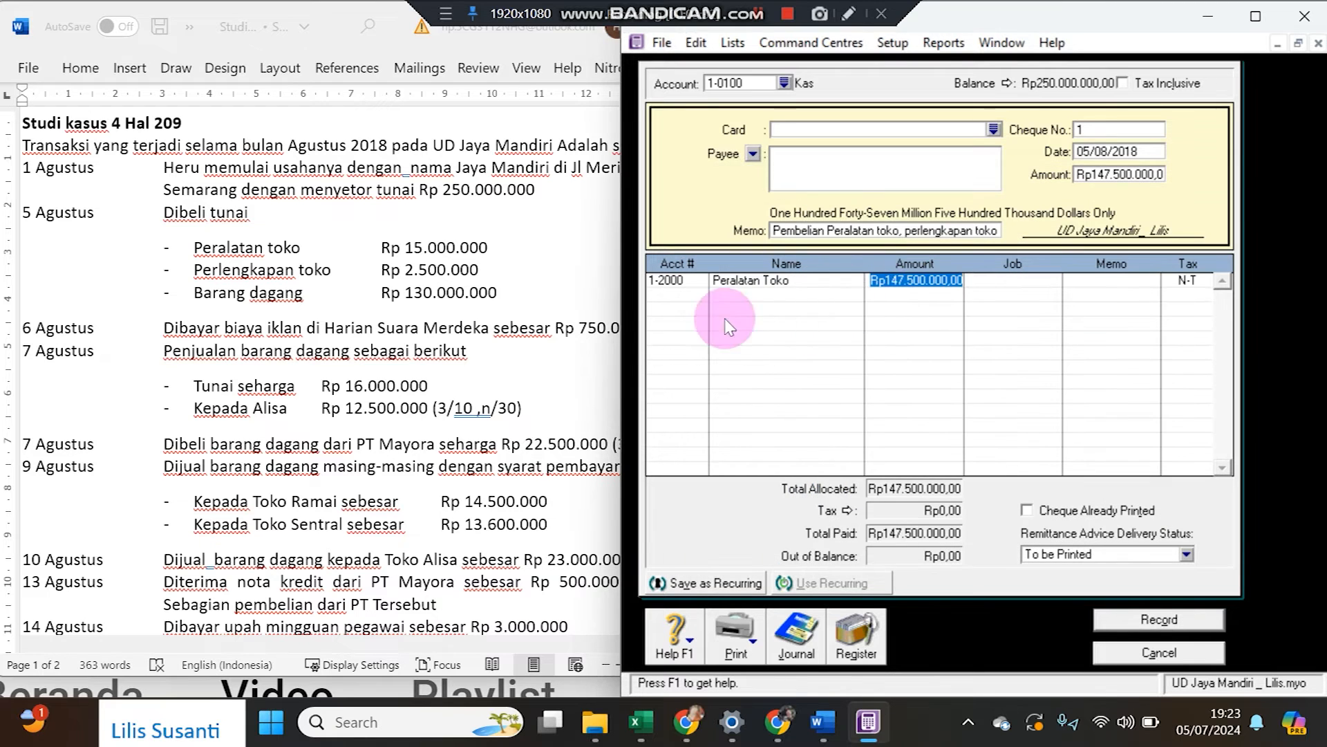
type("15")
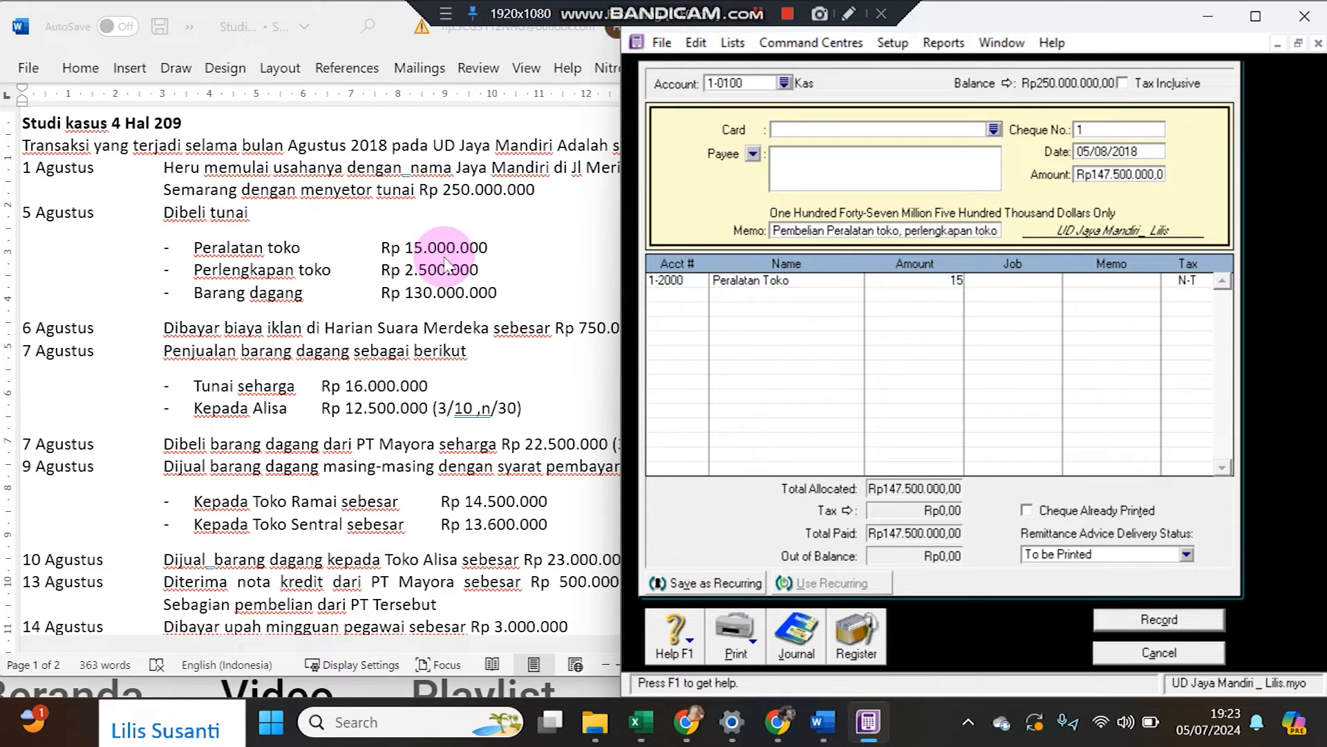
type(".000.000")
key("Tab")
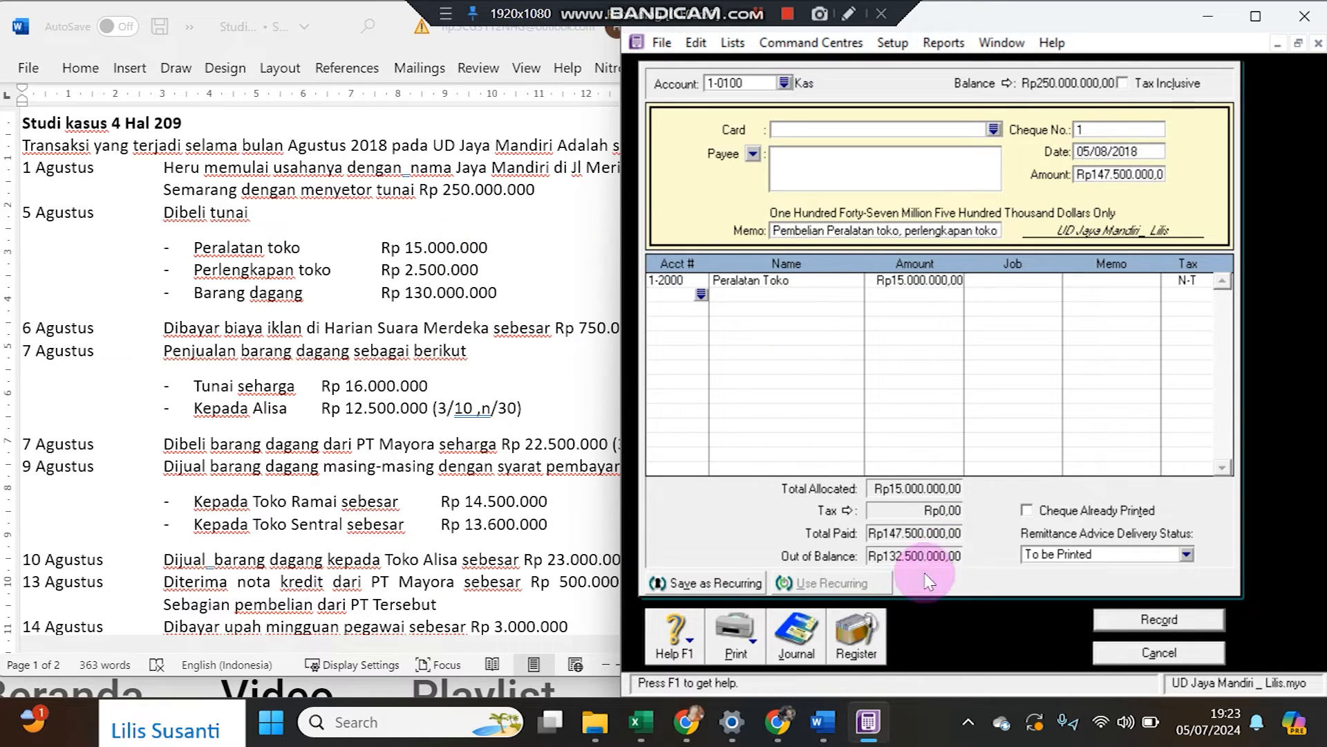
- Allocate Rp 2.500.000 of the payment to account 1-1200 Perlengkapan Toko on the second line
left_click(700, 294)
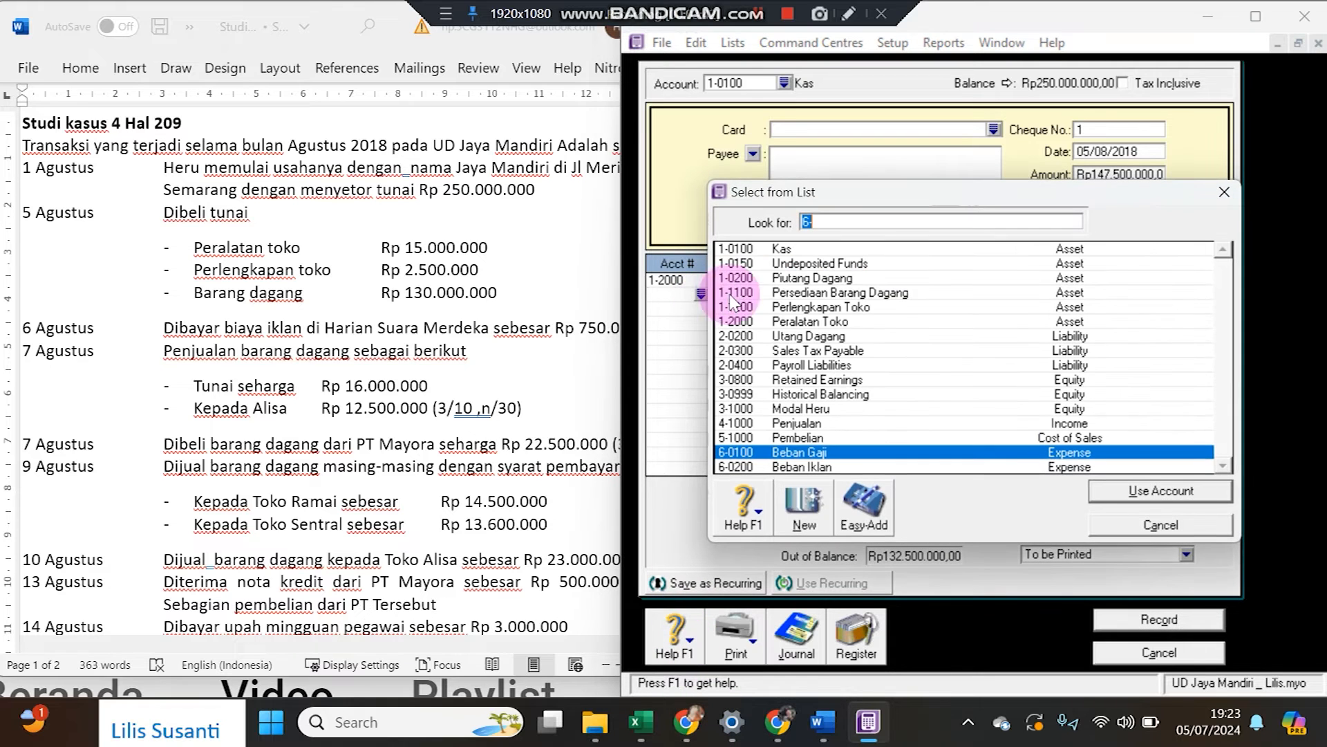
double_click(828, 307)
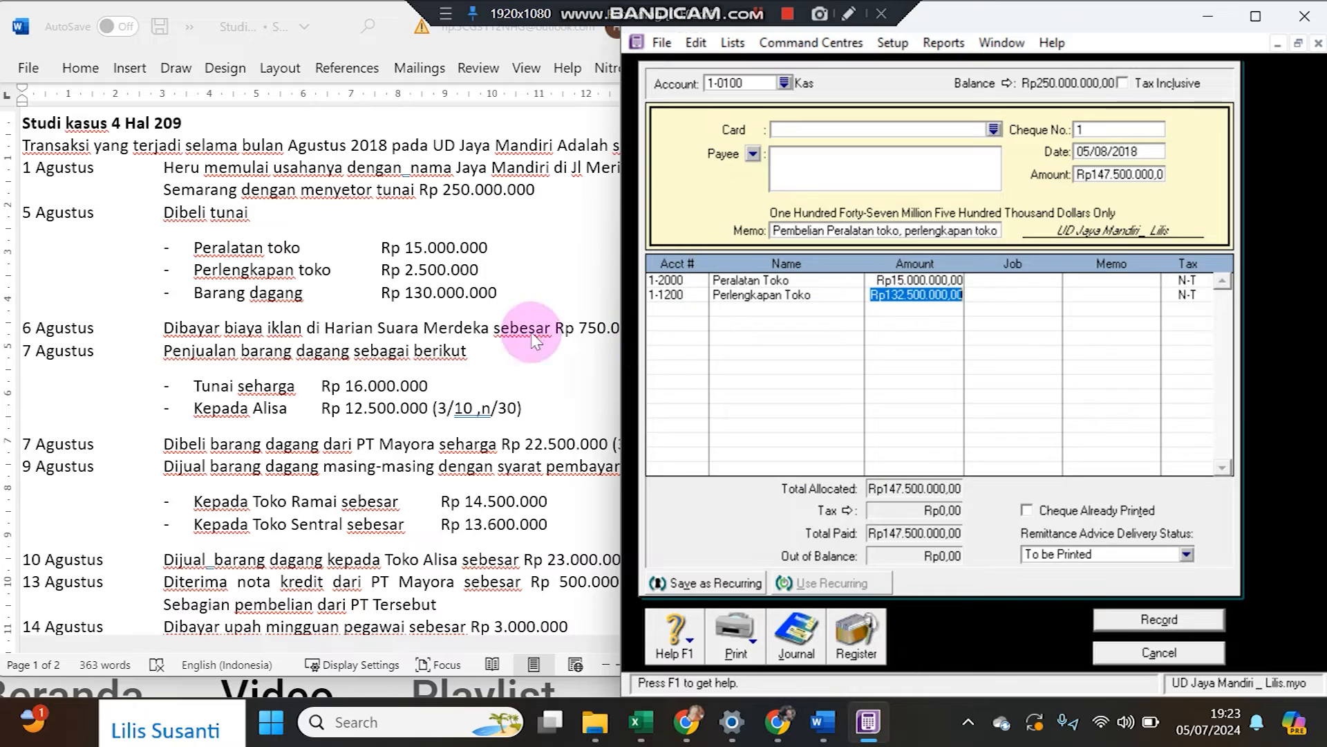
type("2.5")
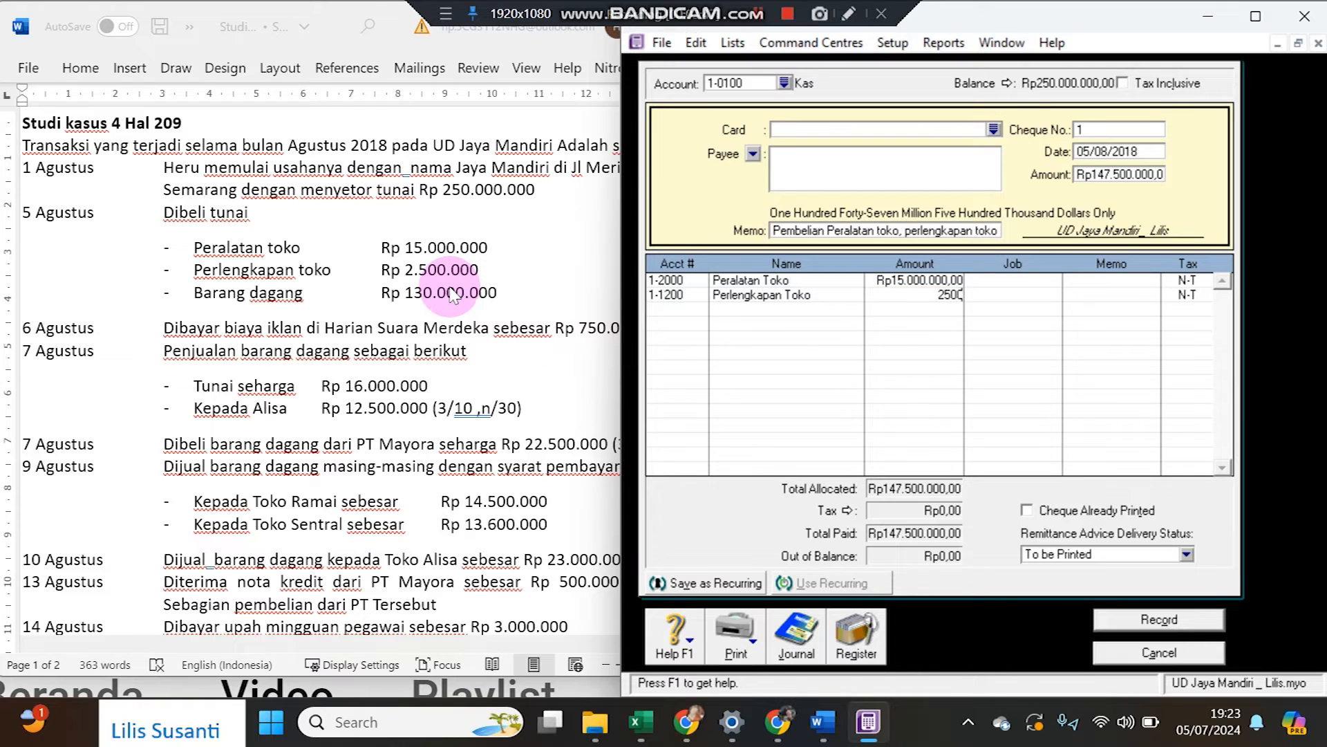
type("00.000")
key("Tab")
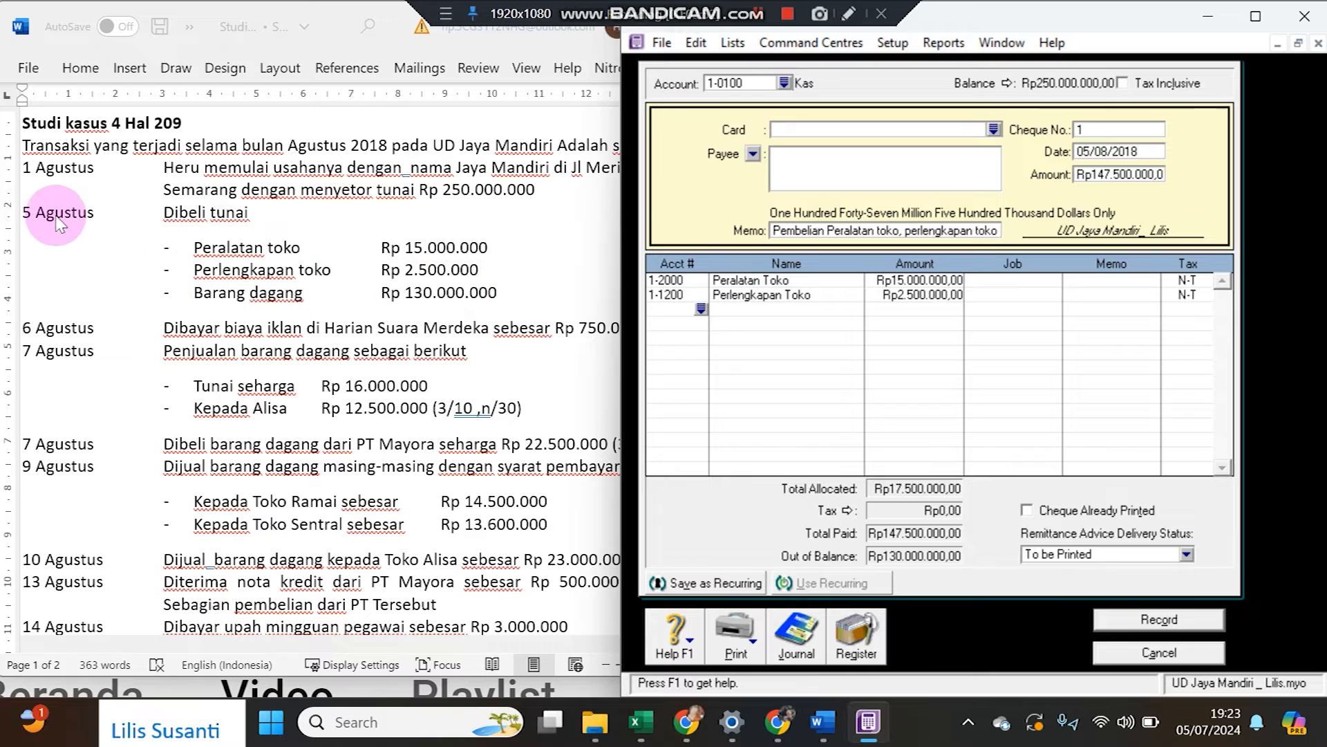
- Allocate the remaining Rp 130.000.000 to account 5-1000 Pembelian and record the payment
left_click(701, 309)
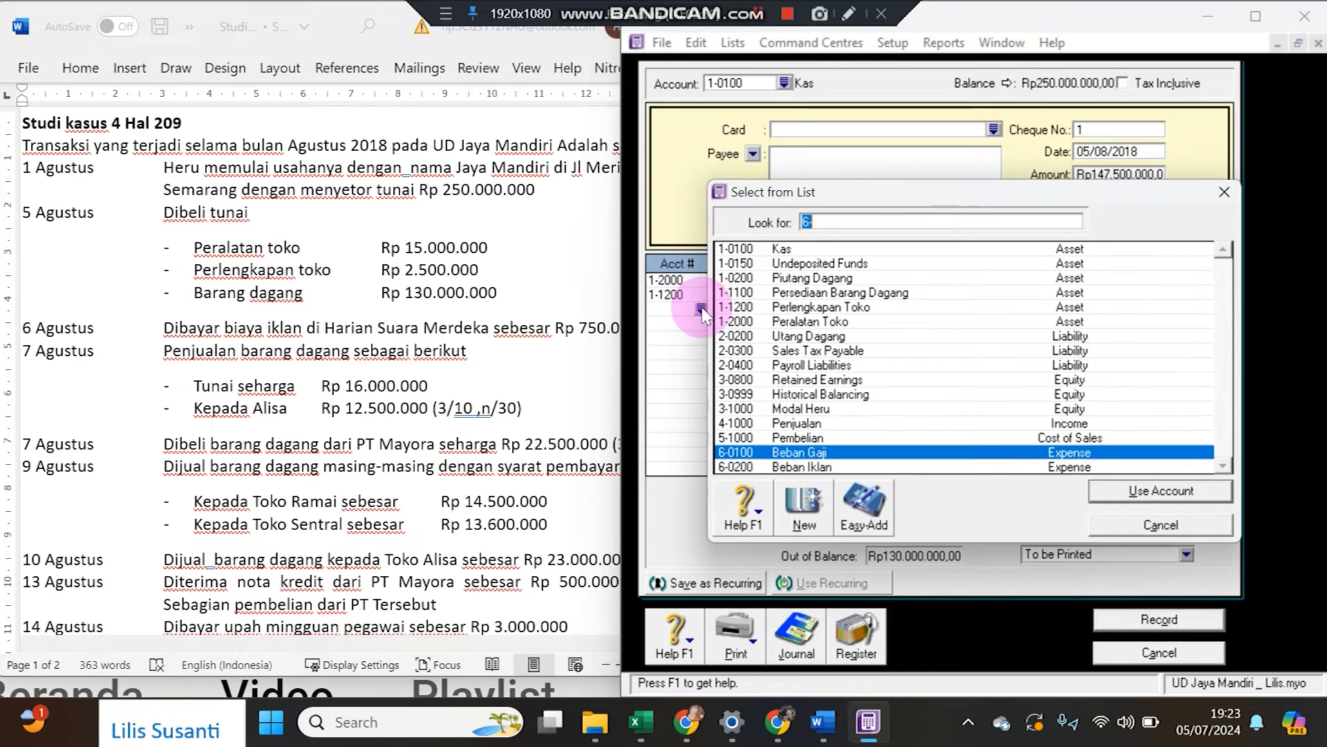
left_click(815, 440)
left_click(815, 440)
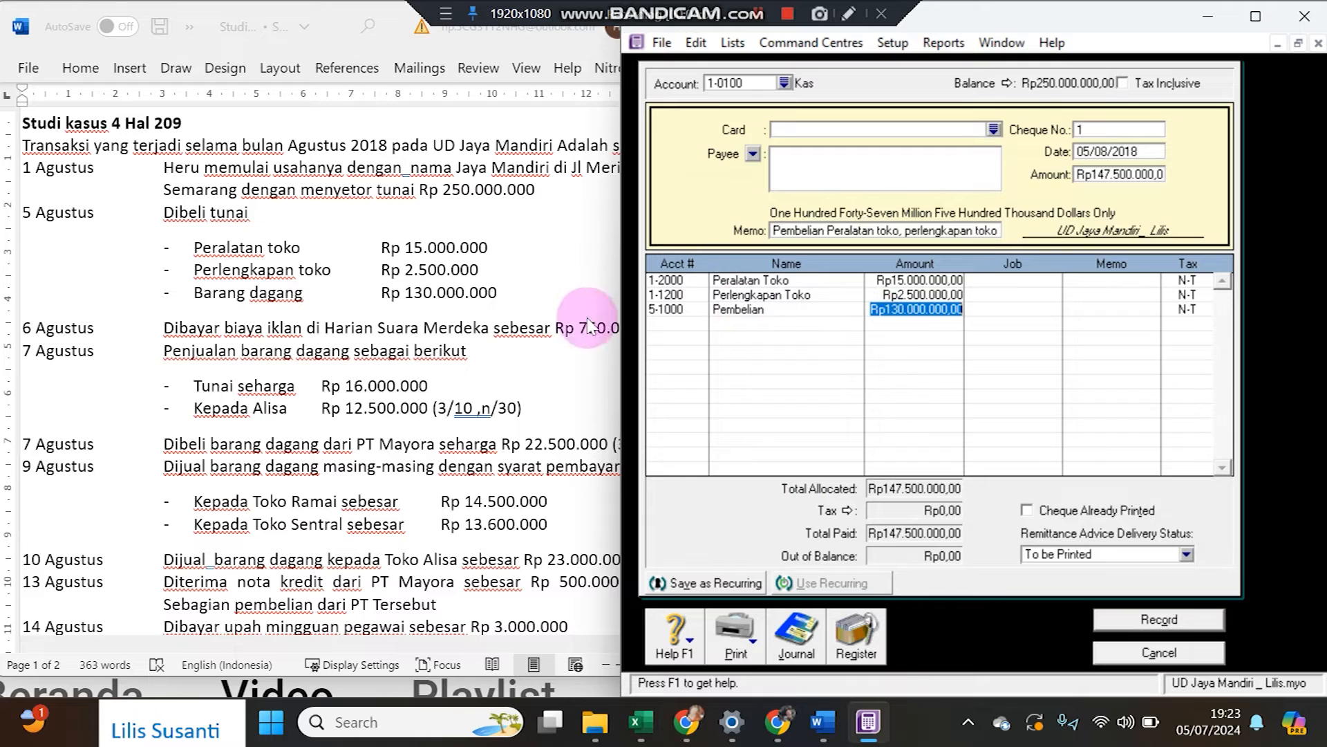
key("Return")
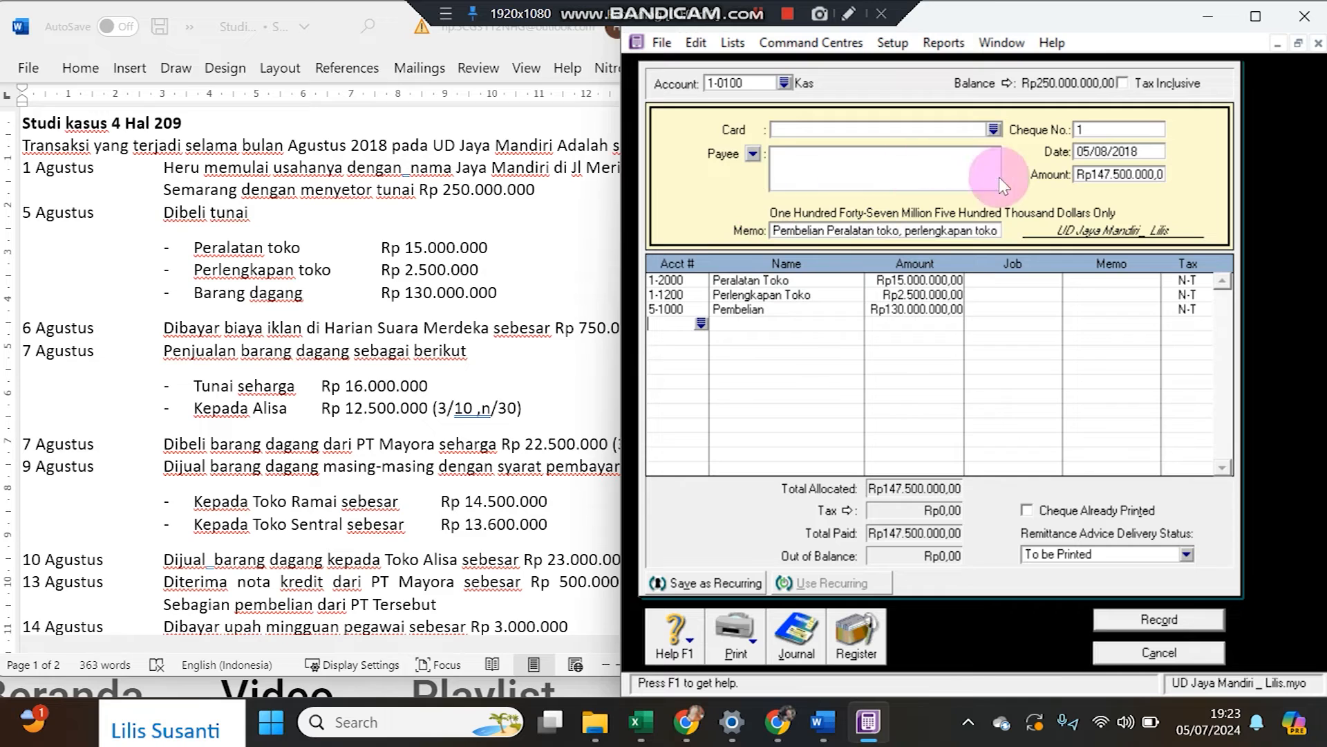
left_click(1087, 177)
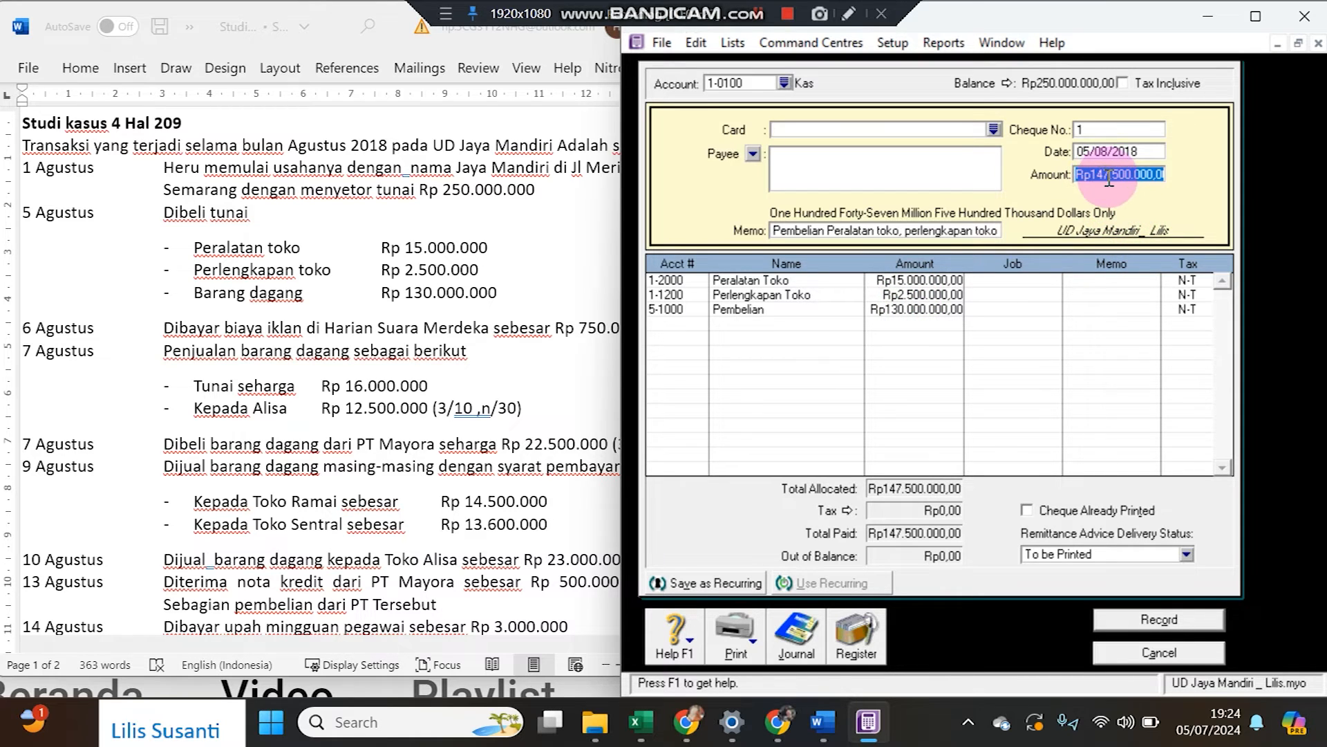
left_click(1183, 616)
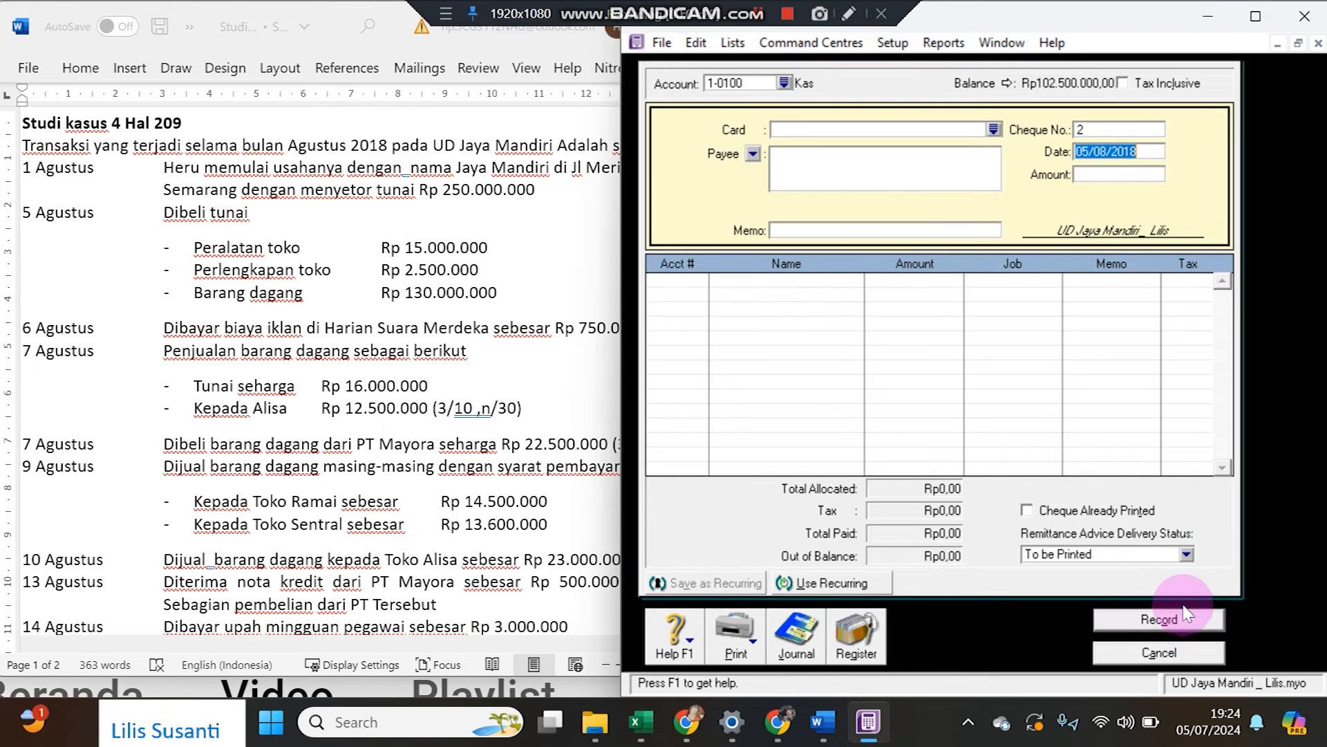
- View the disbursements journal and open the source entry of the 5 August purchase payment
left_click(794, 643)
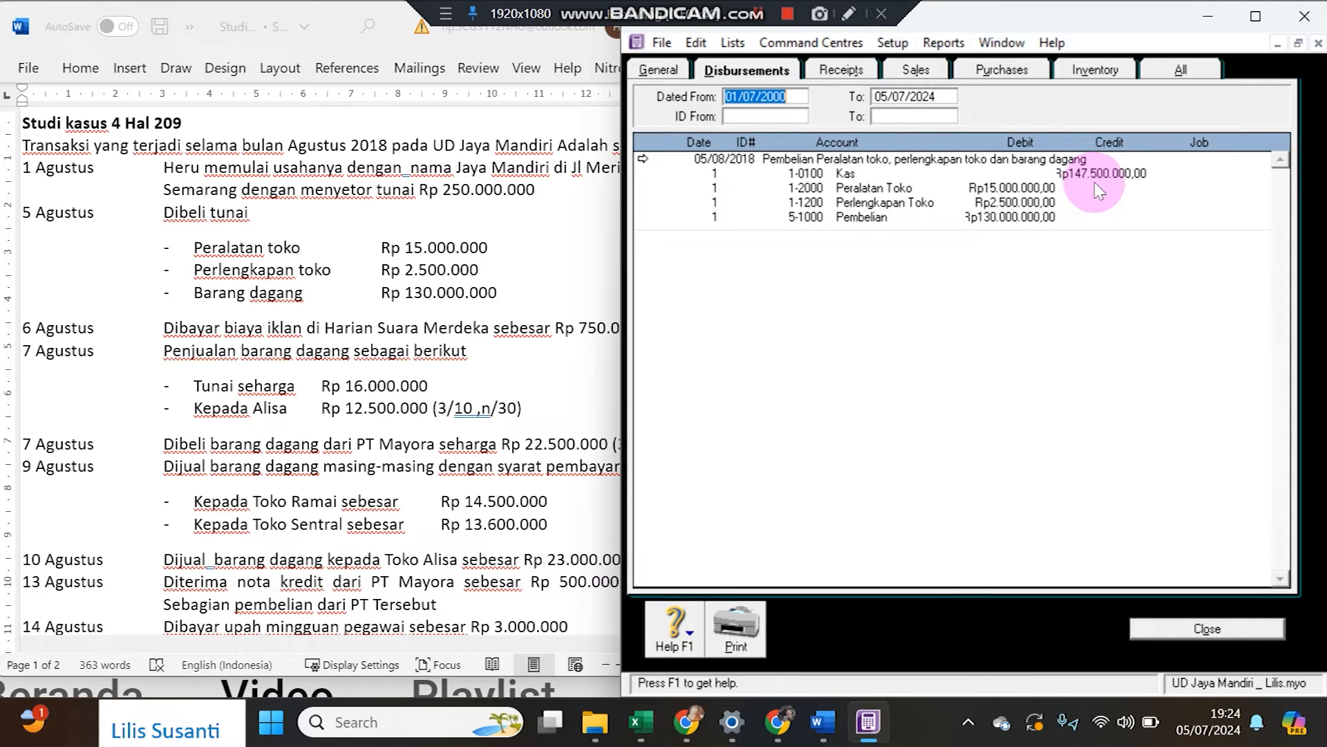
left_click(1216, 629)
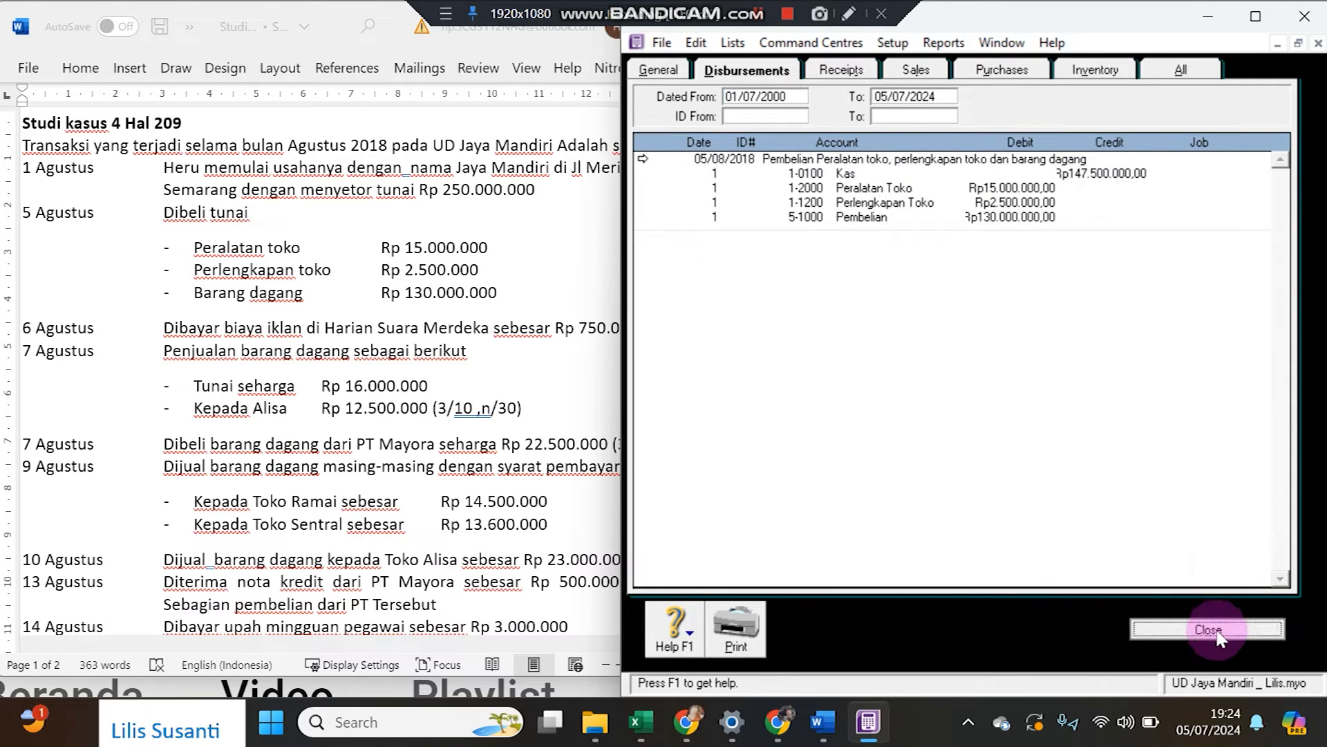
double_click(653, 162)
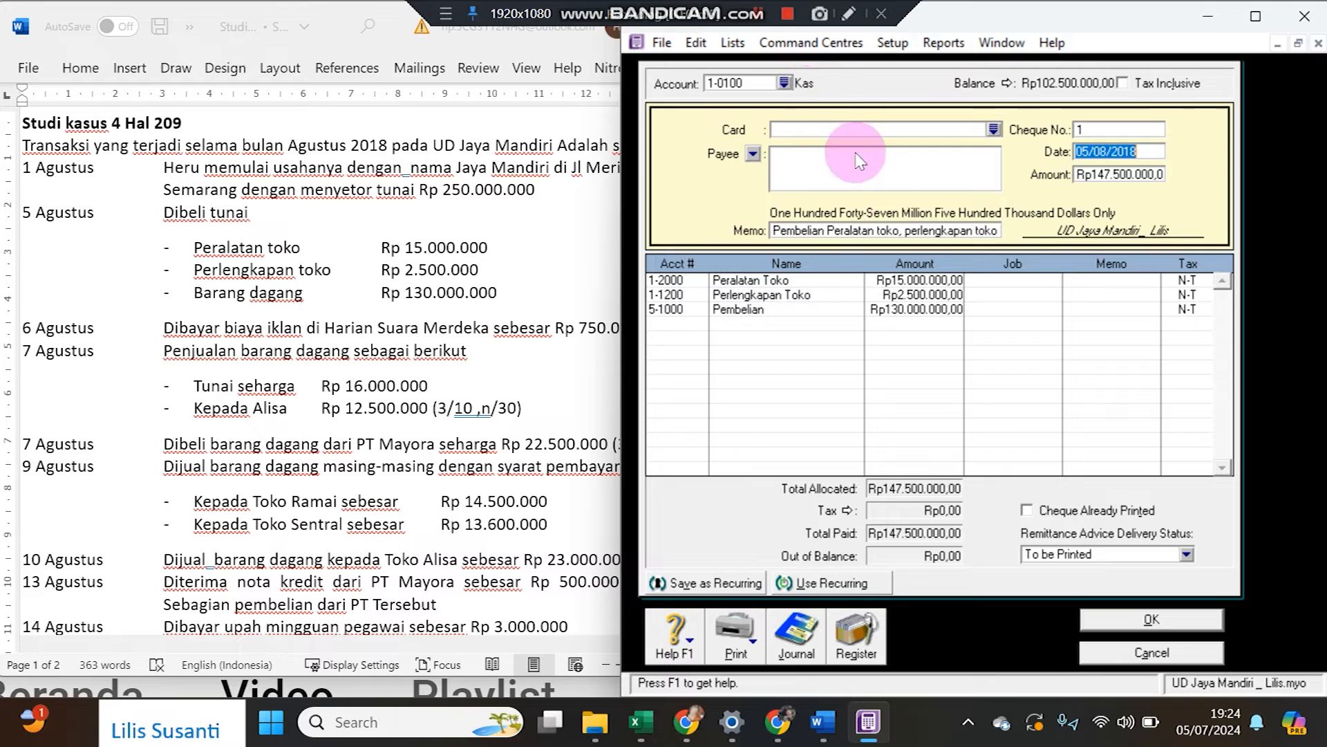
- Close the reviewed purchase payment and enter a new cash payment dated 06/08/2018 for Rp 750.000
left_click(1131, 631)
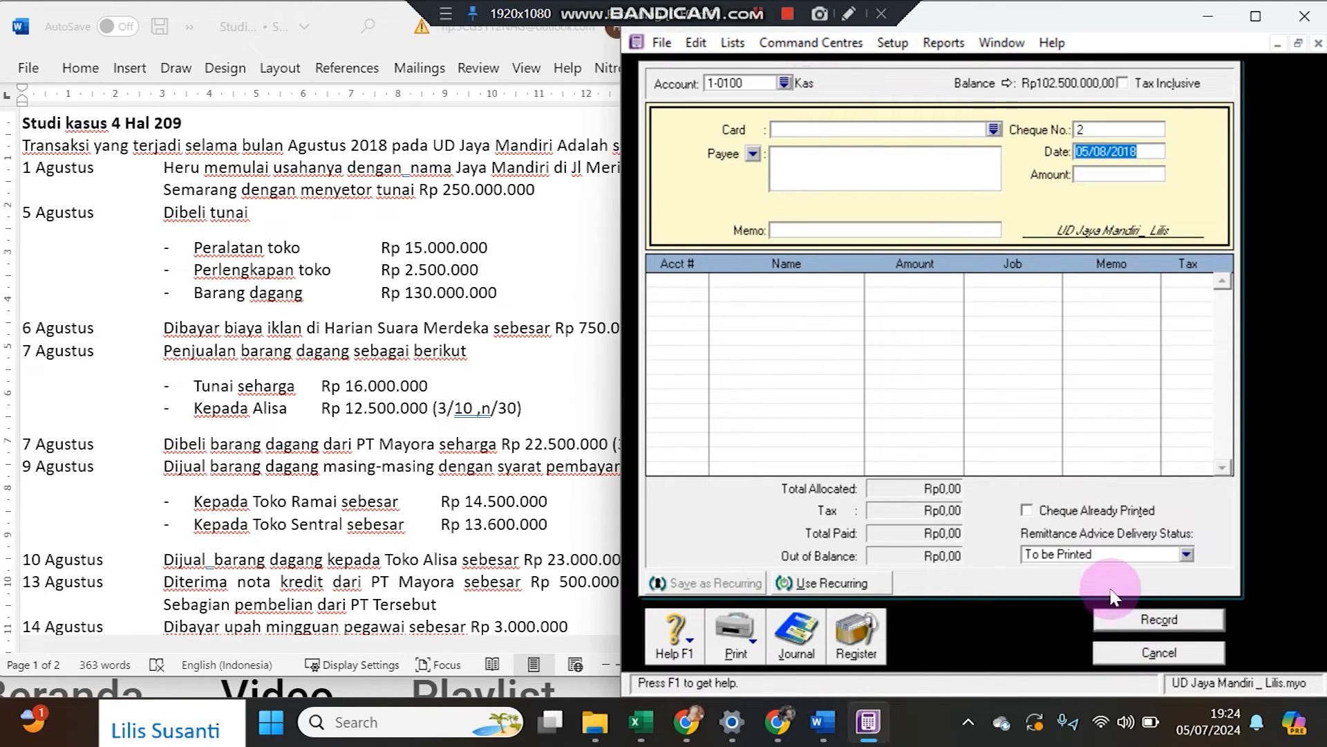
left_click(193, 337)
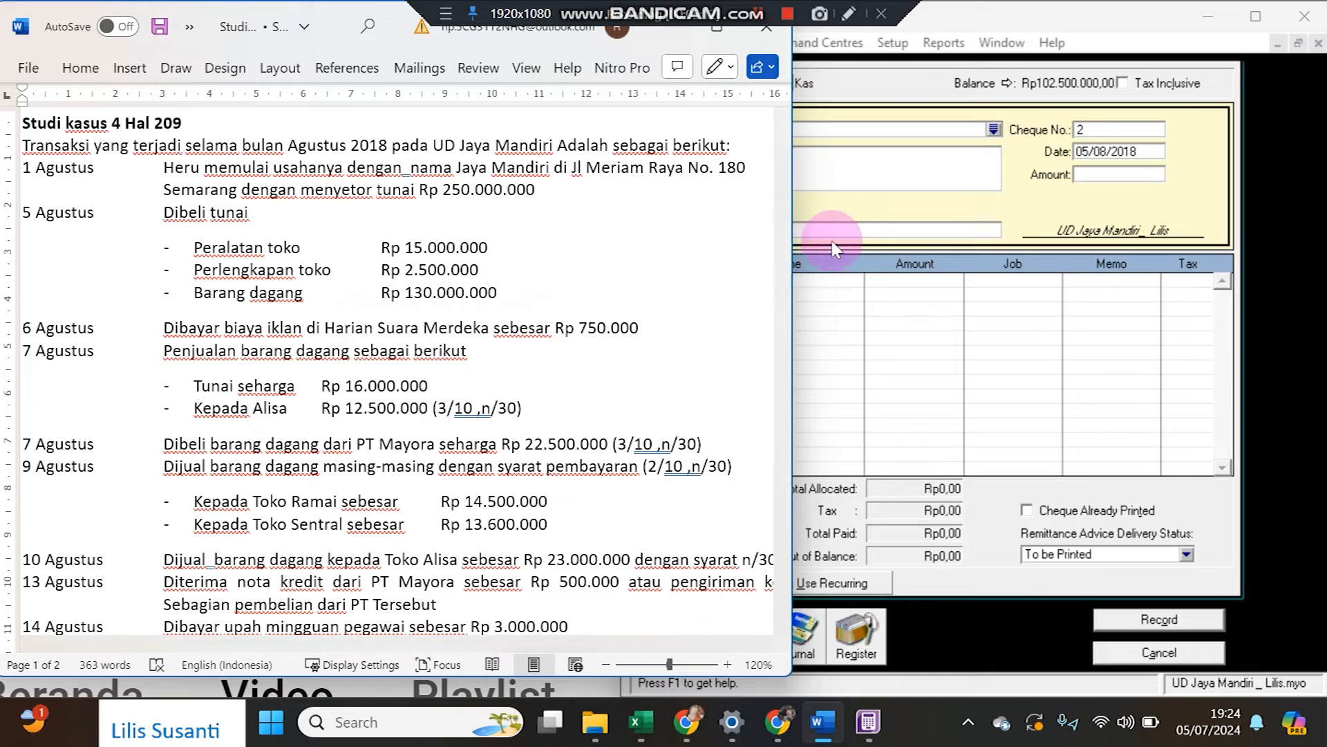
left_click(1088, 153)
type("6")
left_click(1083, 176)
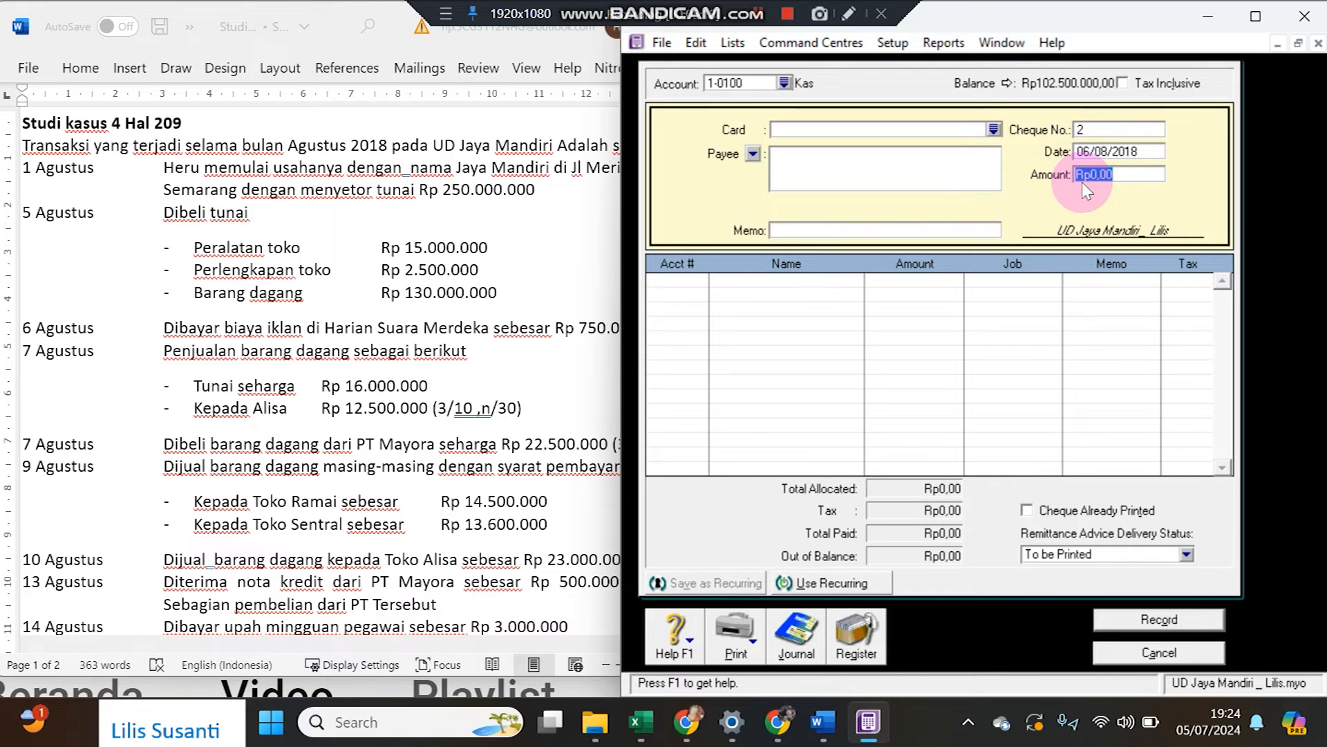
type("750.")
type("0000")
key("Tab")
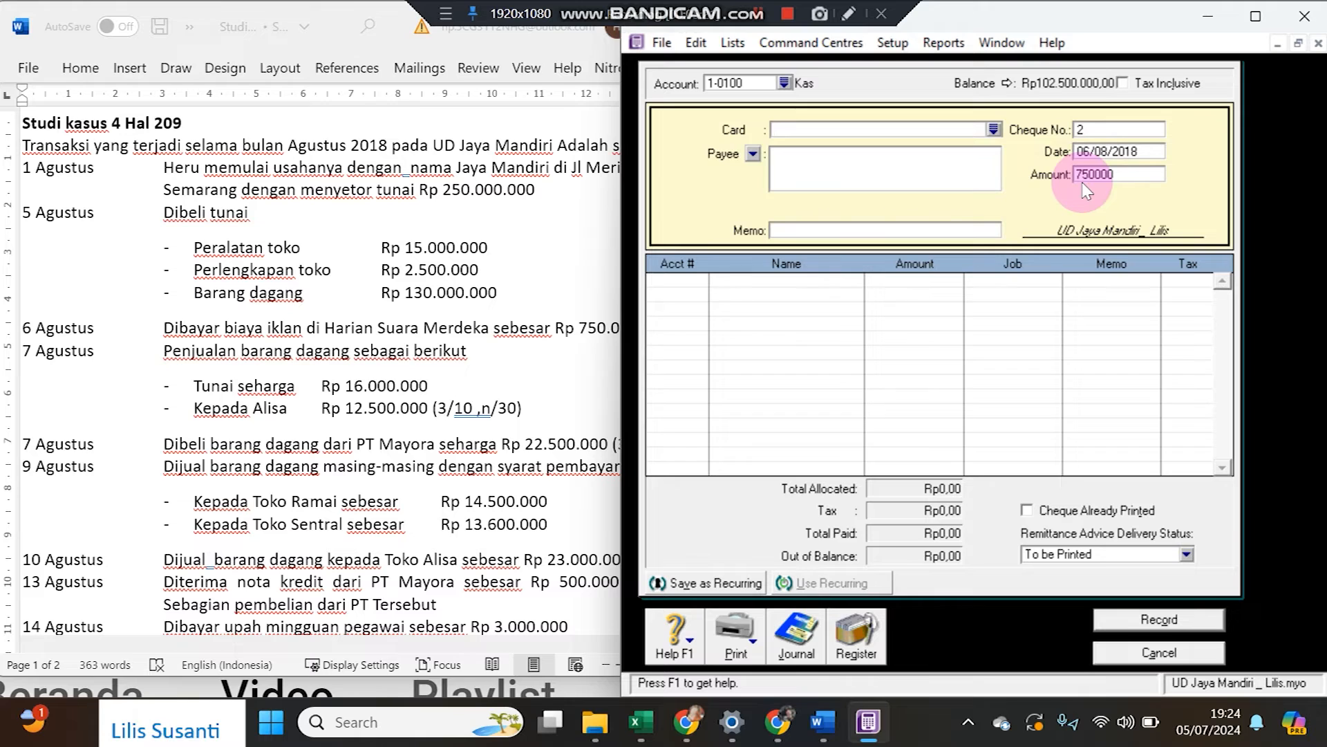
- Enter the memo "Membayar biaya iklan" and allocate the payment to account 6-0200 Beban Iklan
left_click(890, 236)
type("Membayar bi")
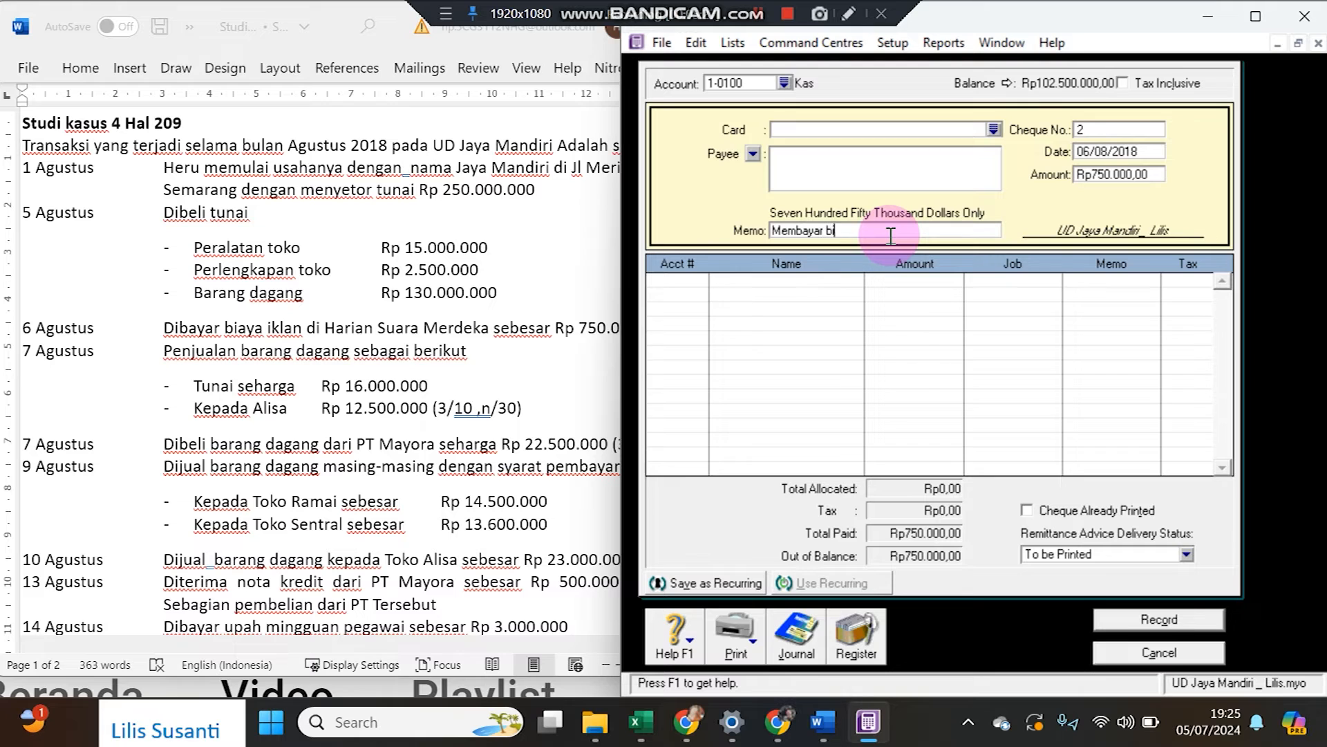
type("aya iklan")
key("Tab")
type("6")
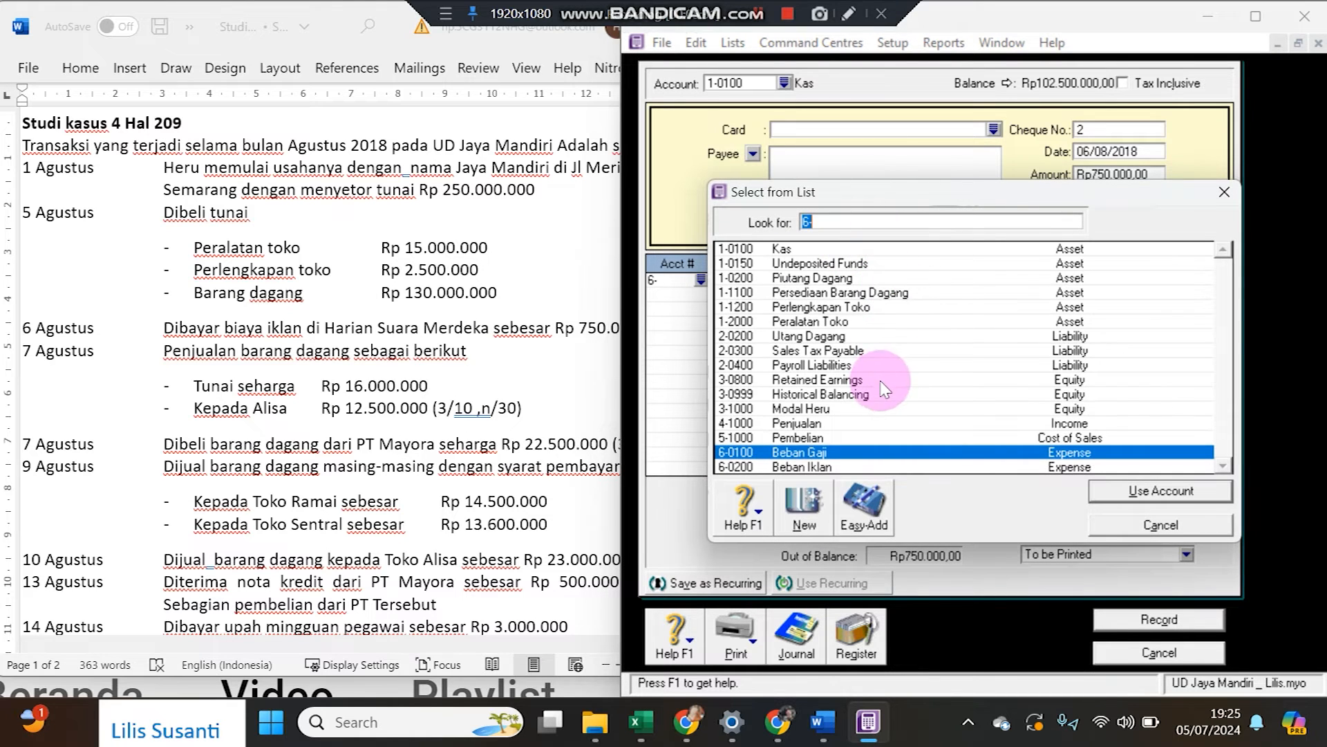
double_click(849, 467)
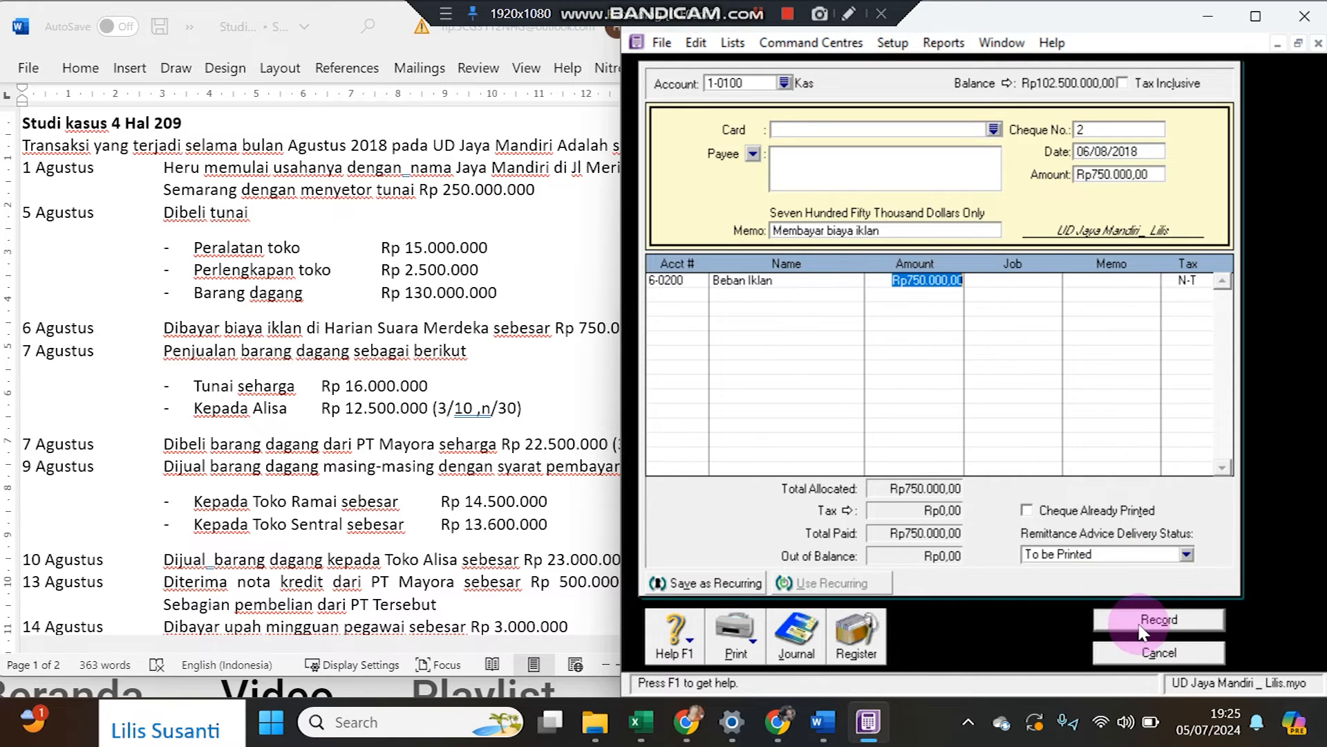
- Record the advertising payment, then leave the payment form and the disbursements journal
left_click(1159, 620)
left_click(1159, 651)
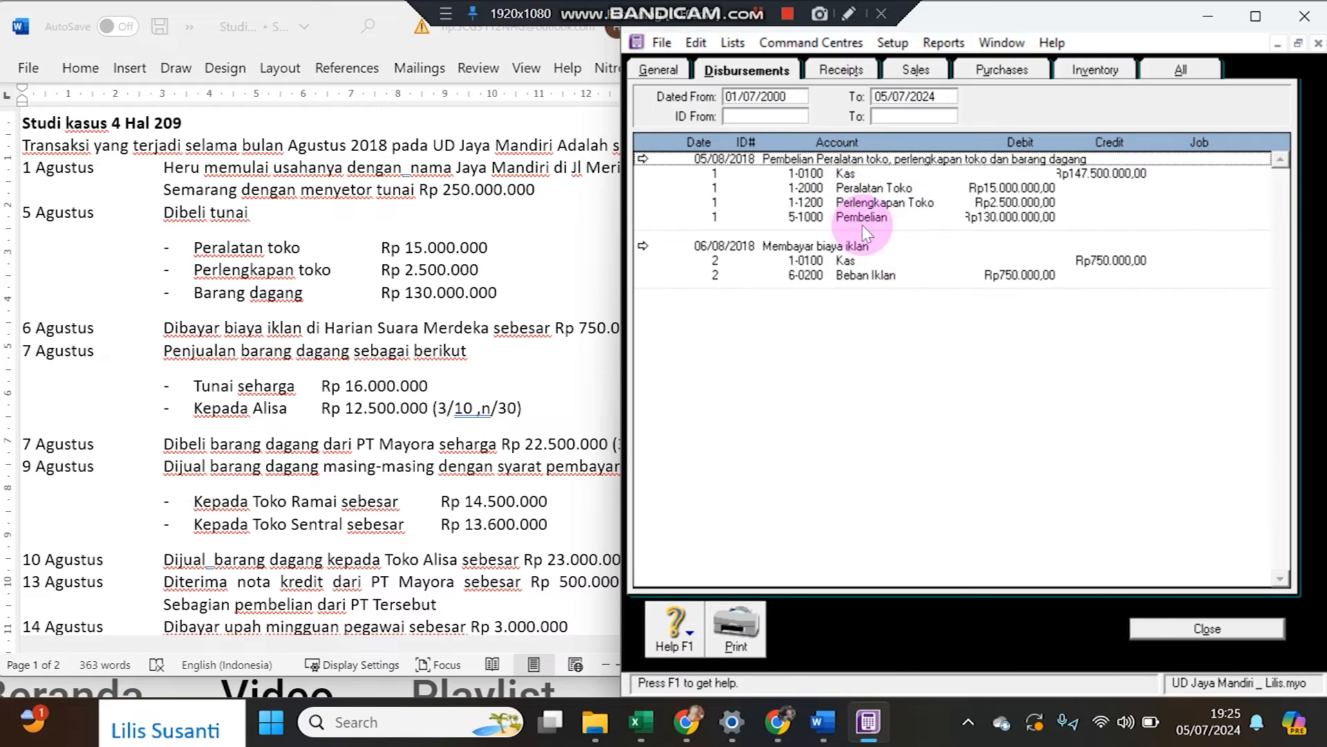
left_click(1149, 628)
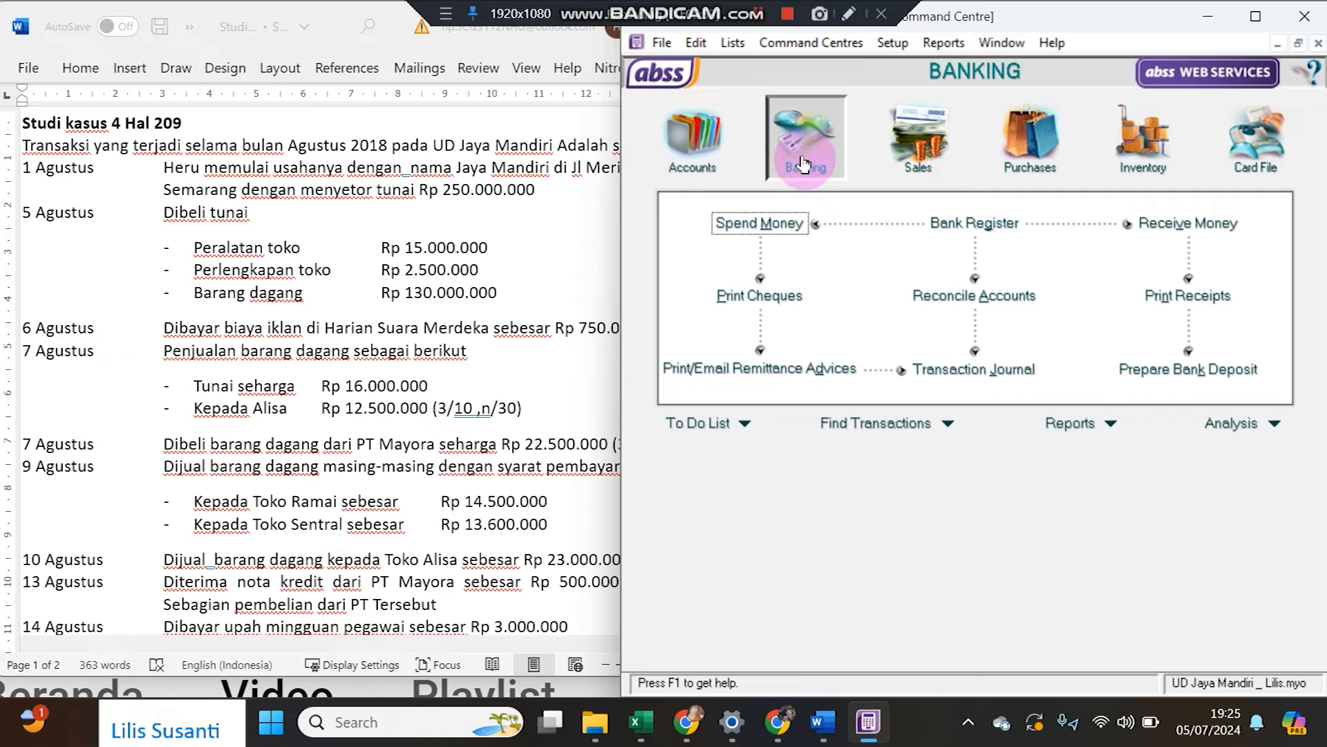
left_click(299, 339)
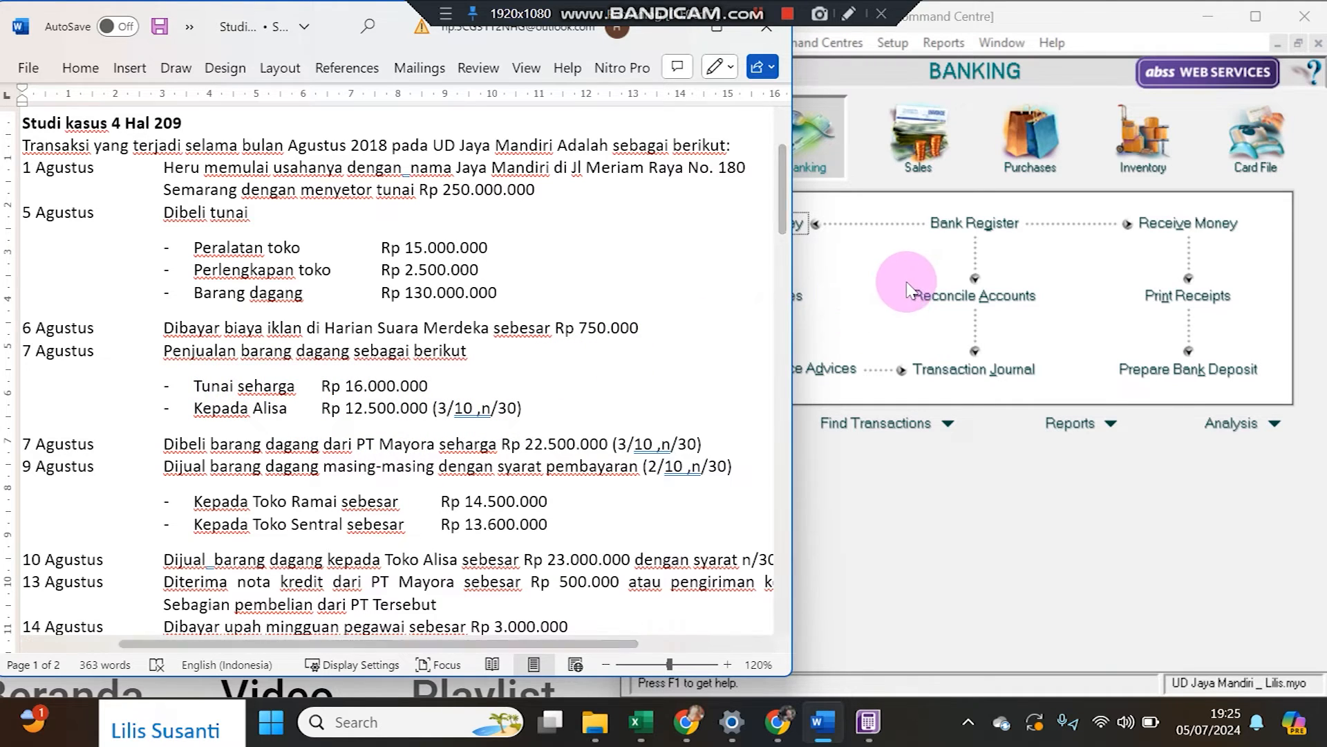
left_click(865, 295)
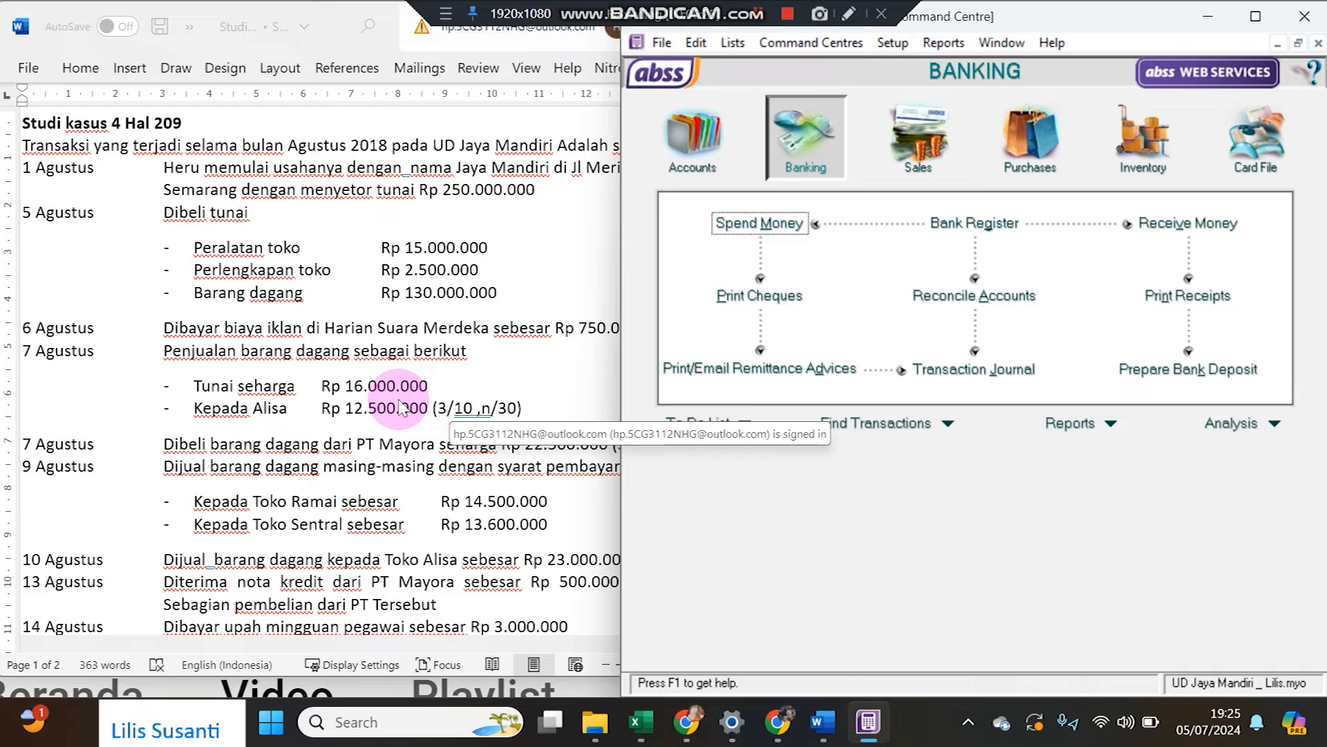
left_click(245, 381)
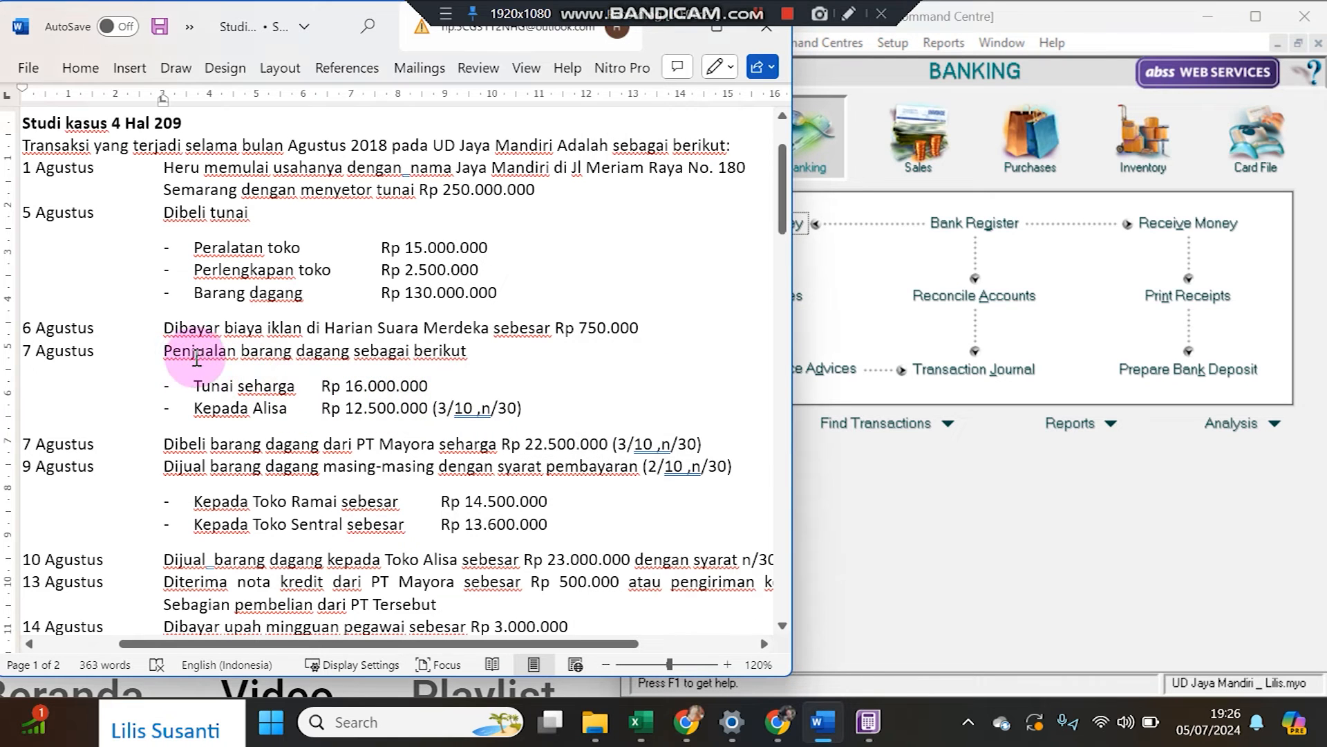
left_click(1029, 492)
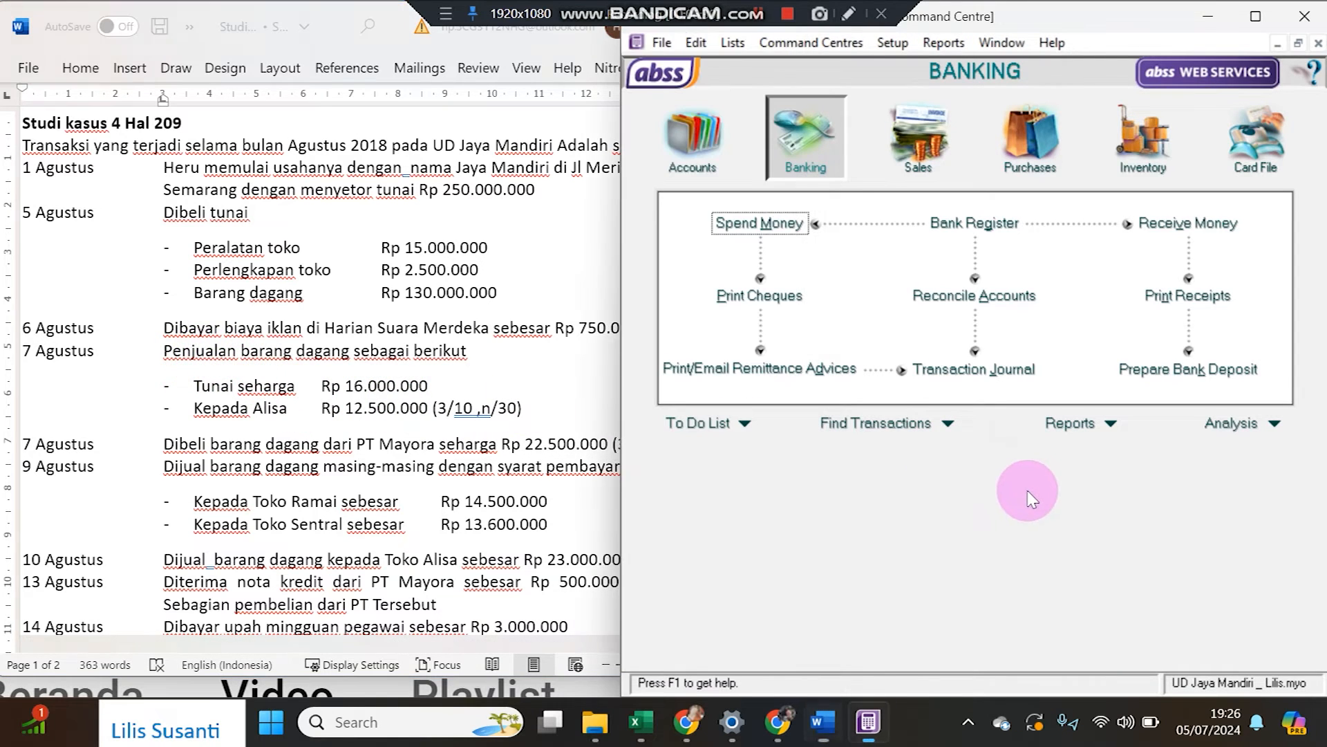
- Start a new sales invoice and quick-add Pelanggan Tunai as its customer
left_click(913, 152)
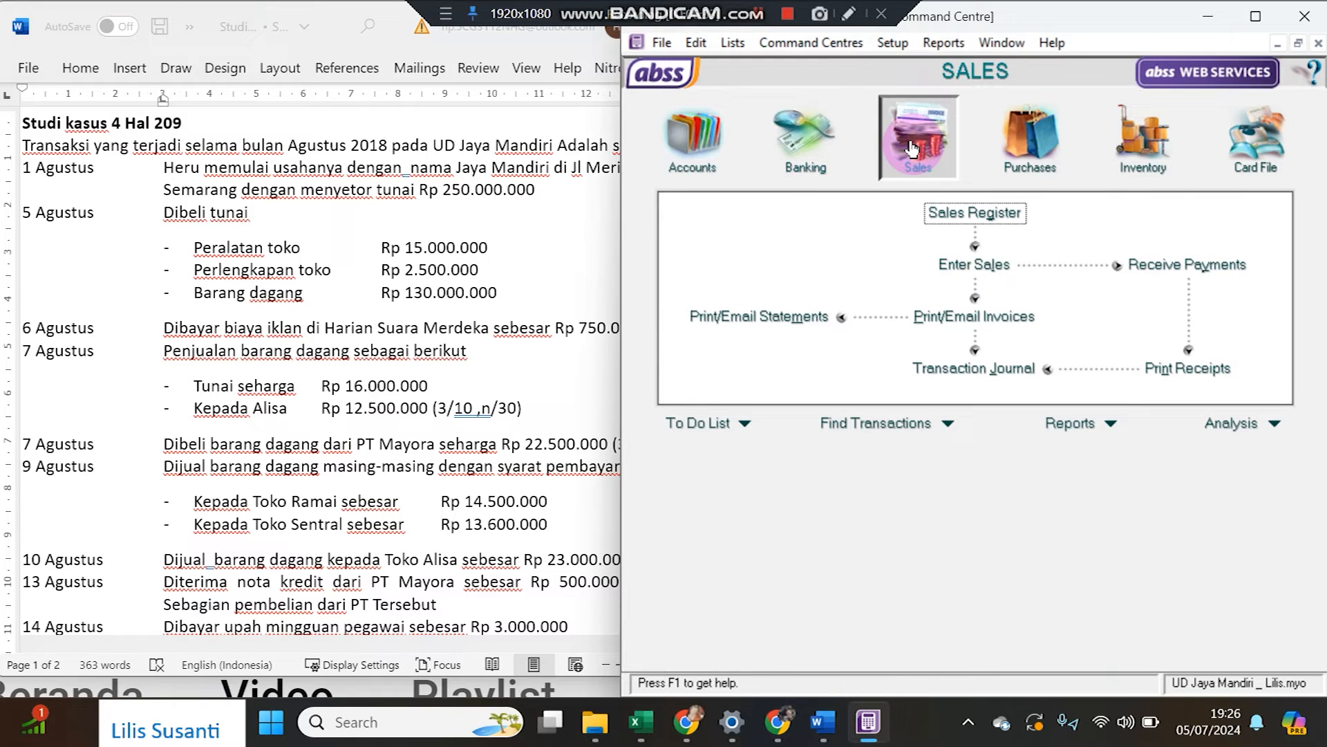
left_click(956, 272)
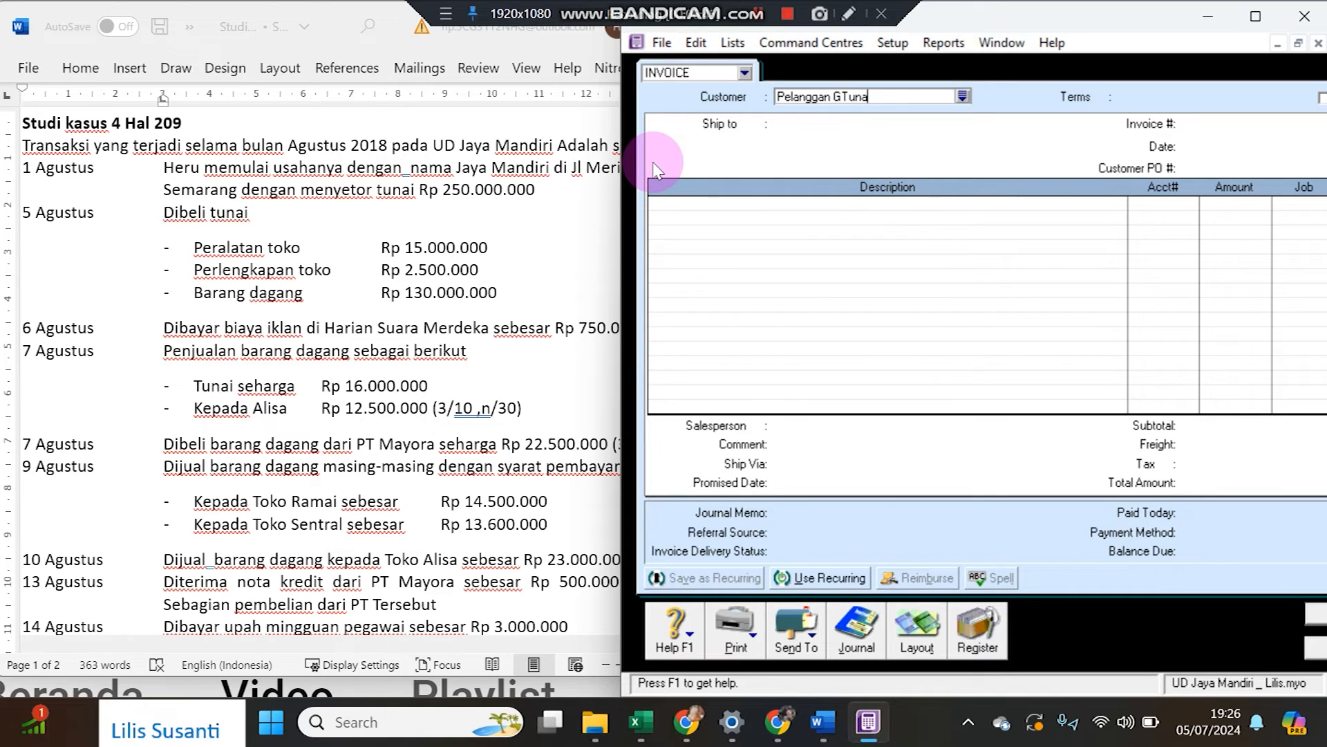
type("Tun")
left_click(962, 97)
left_click(883, 503)
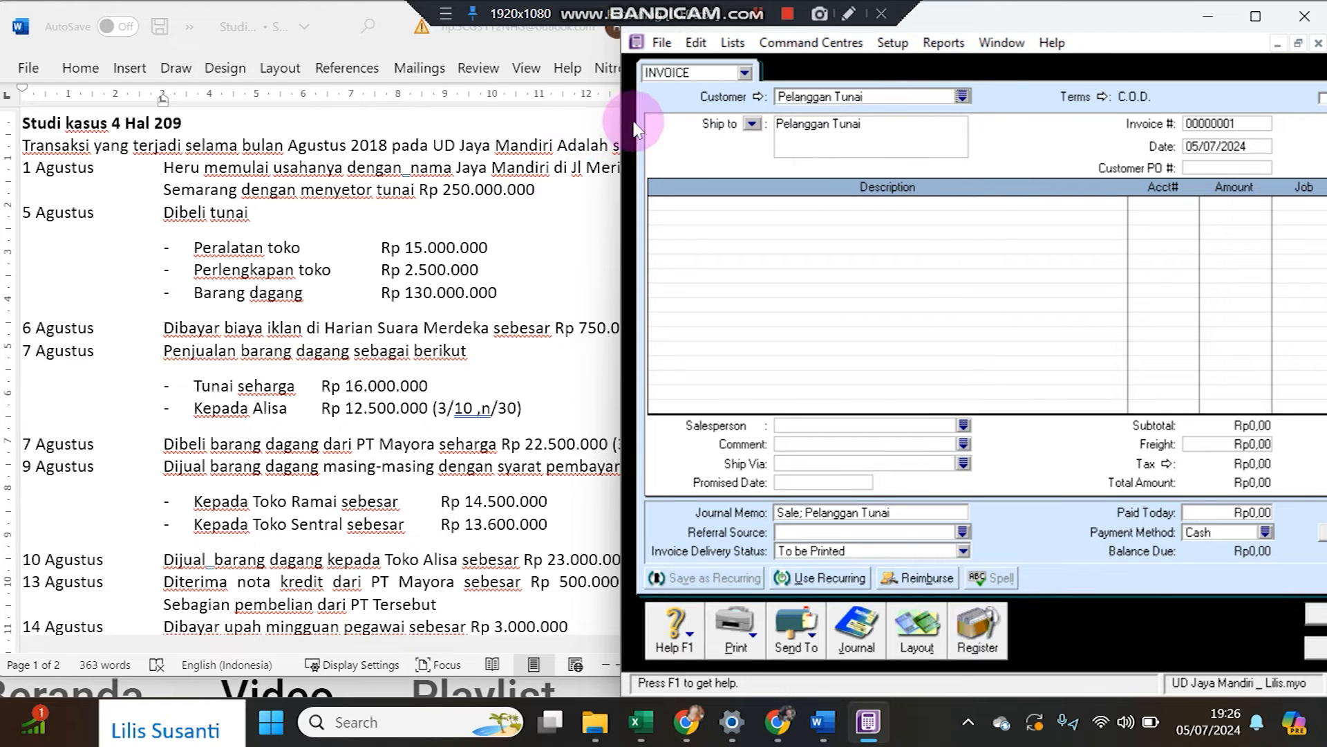
- Date the invoice 07/08/2018 and enter "Penjualan Tunai" as the first line's description
left_click_drag(609, 119, 560, 119)
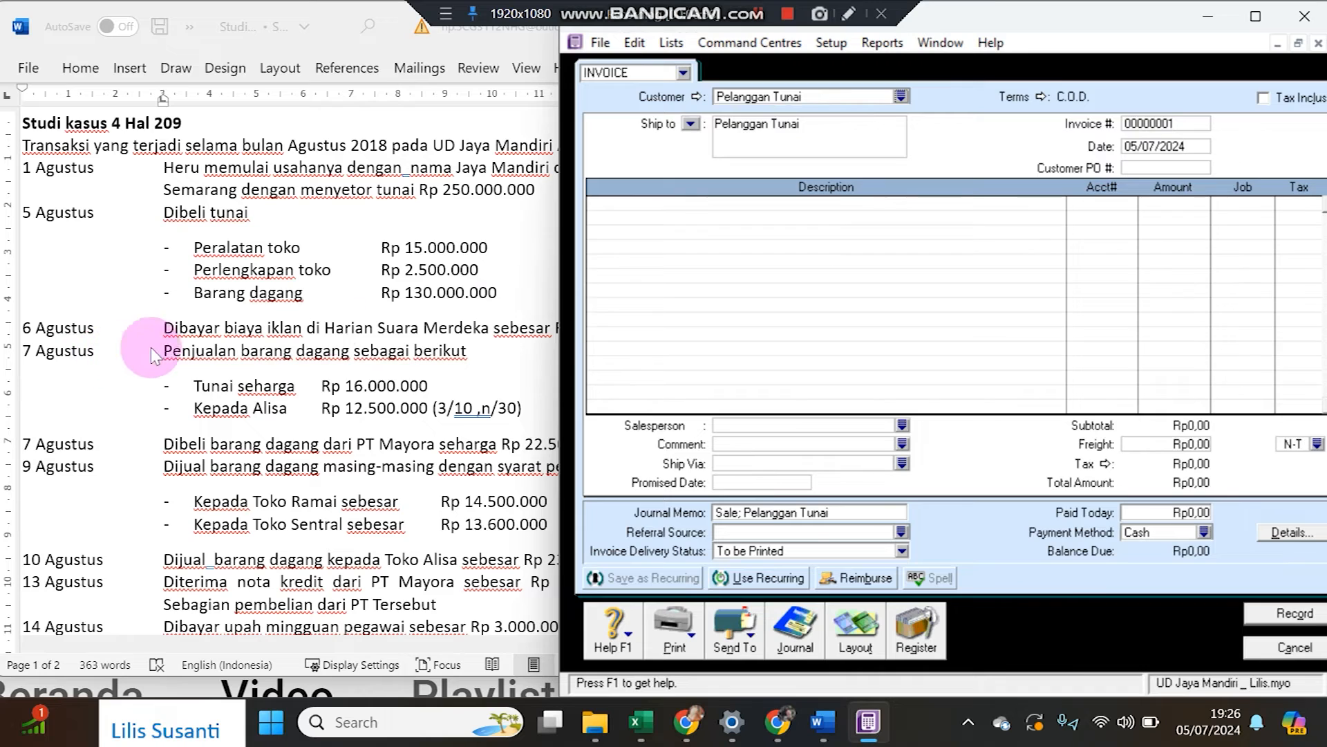
left_click(1177, 149)
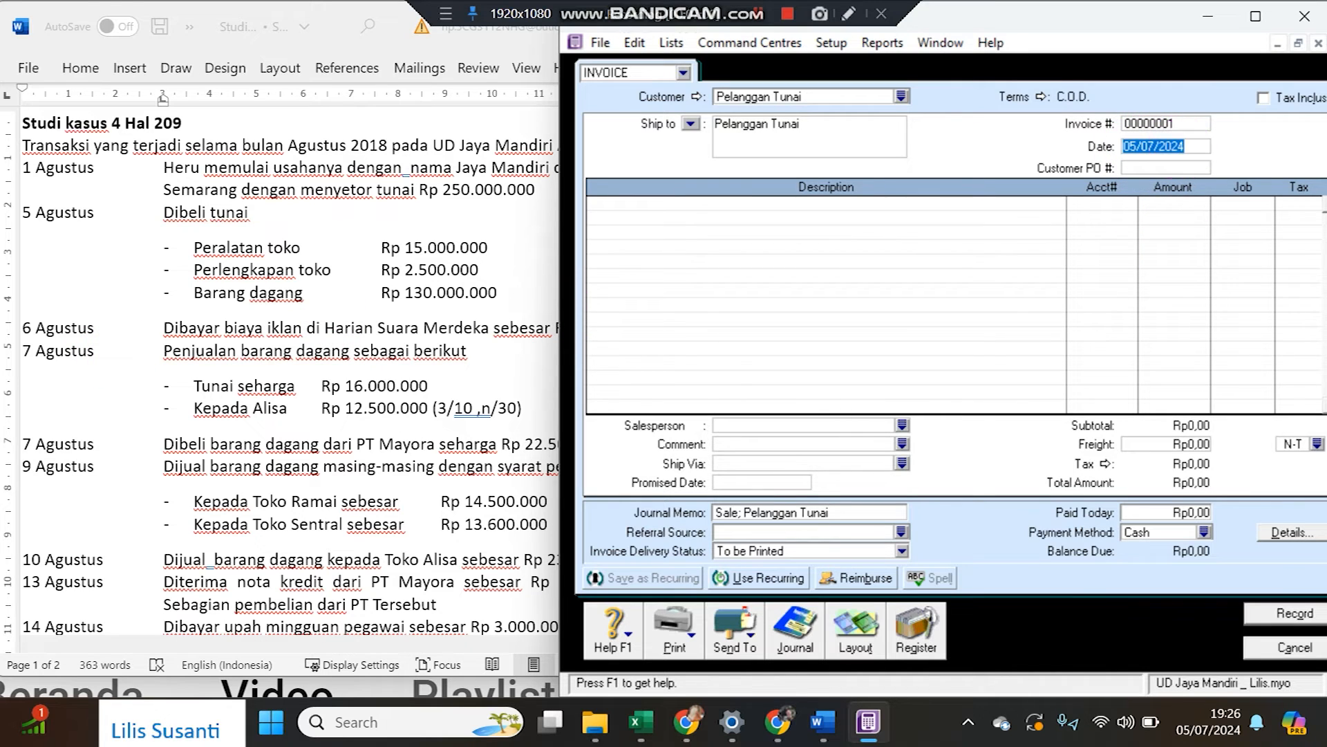
type("7/8/18")
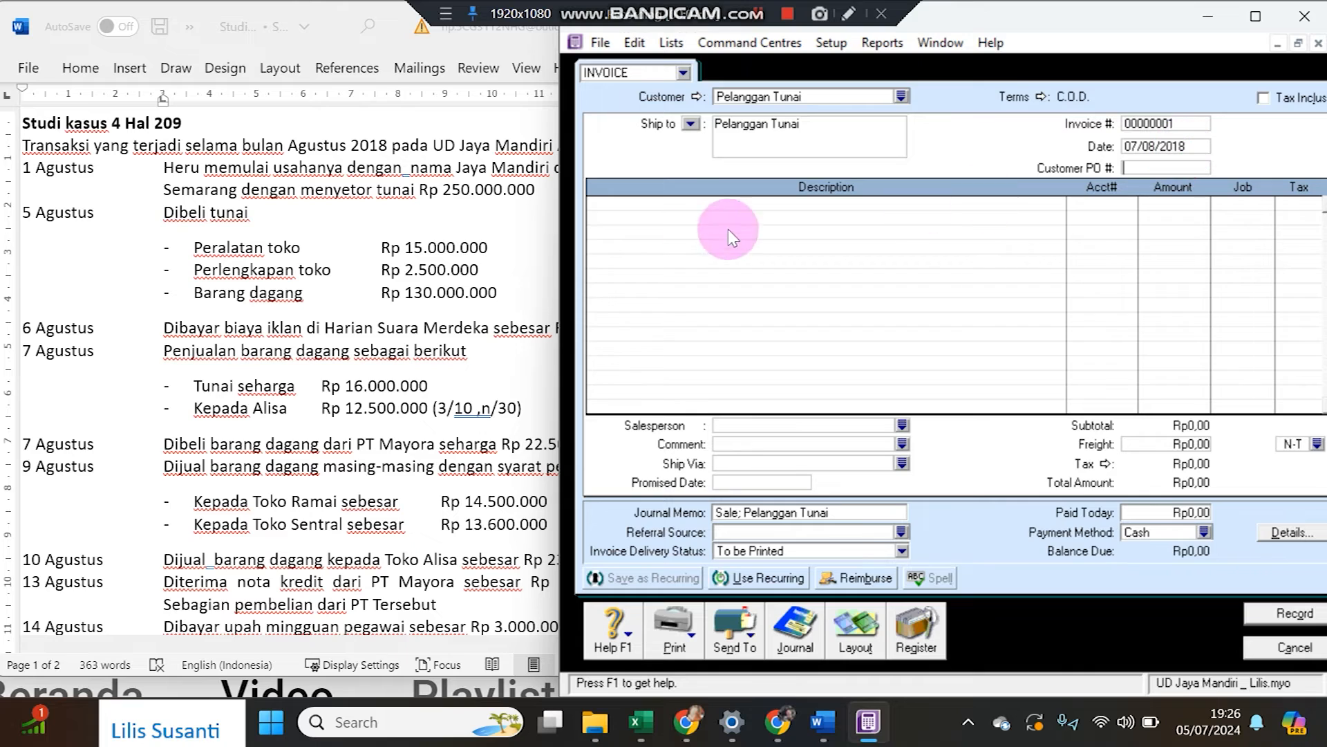
left_click(655, 203)
type("Penjualan Tunai")
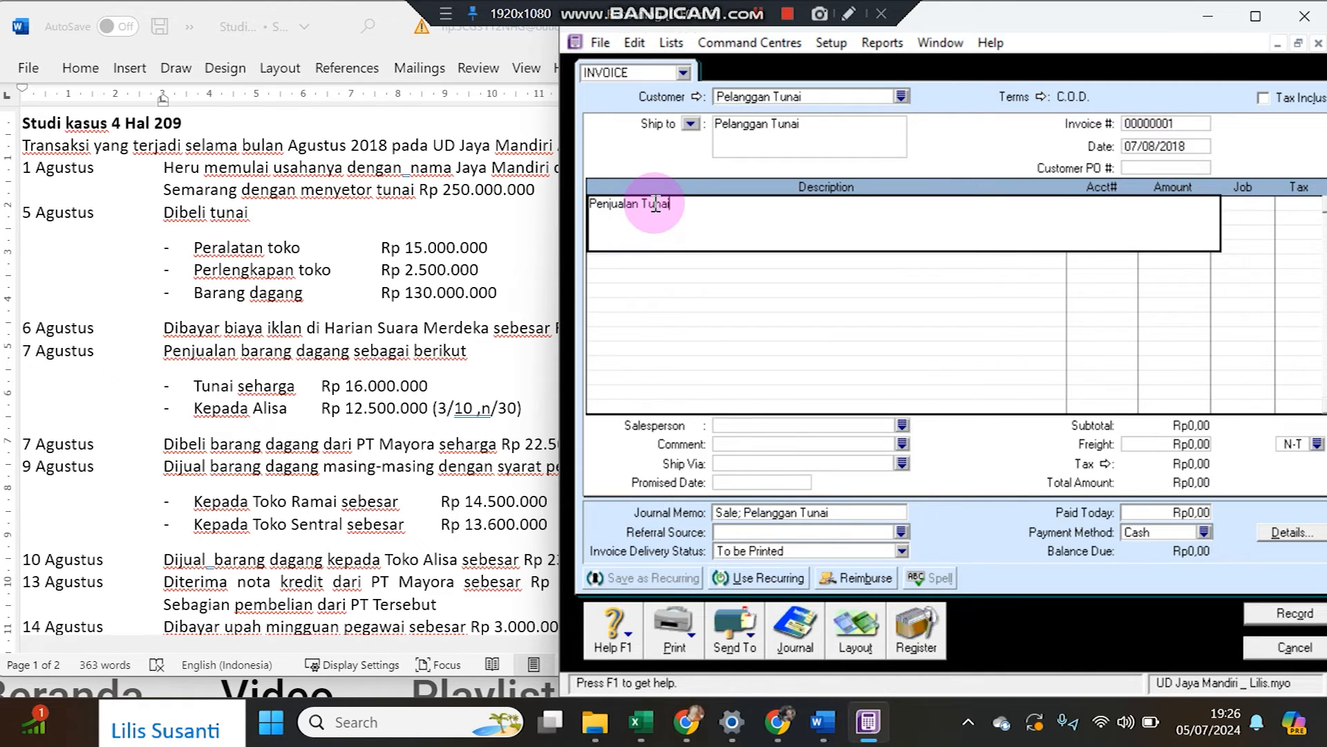
key("Tab")
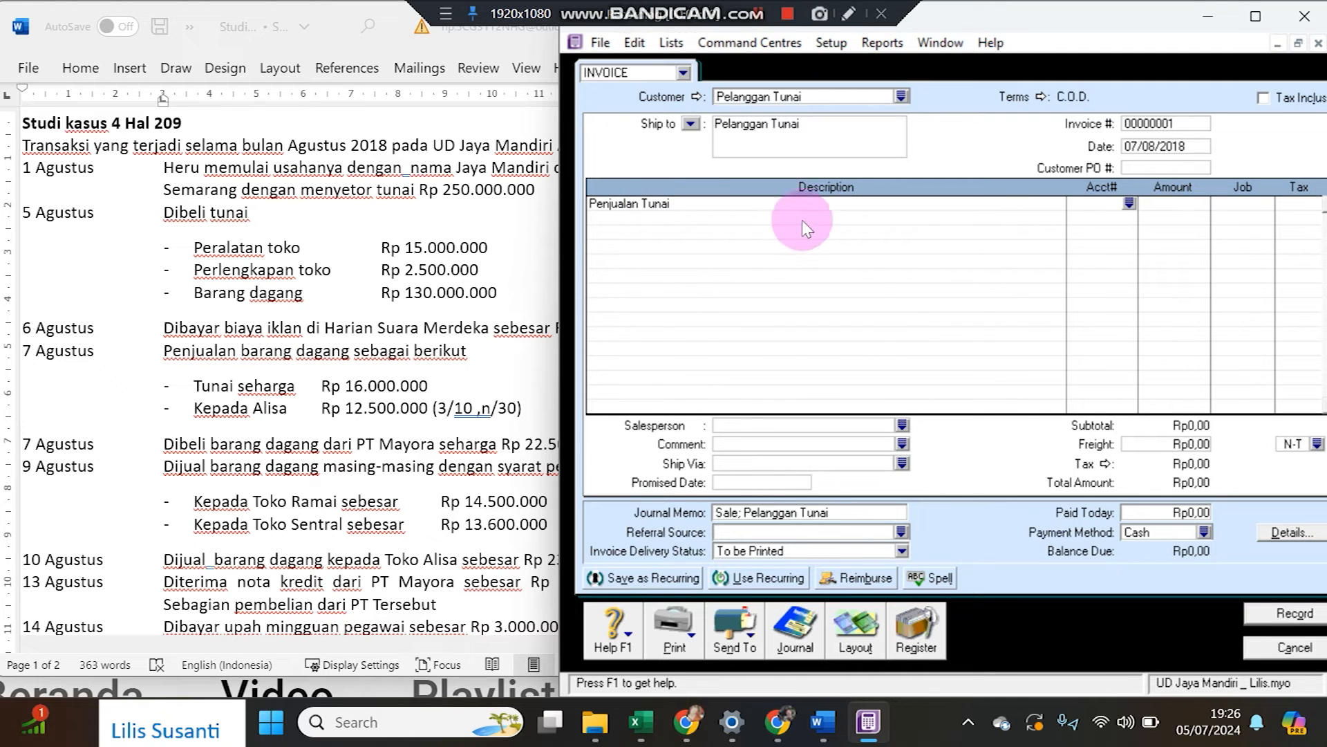
- Assign the Penjualan Tunai line to account 4-1000 Penjualan with an amount of Rp 16.000.000
left_click(1129, 203)
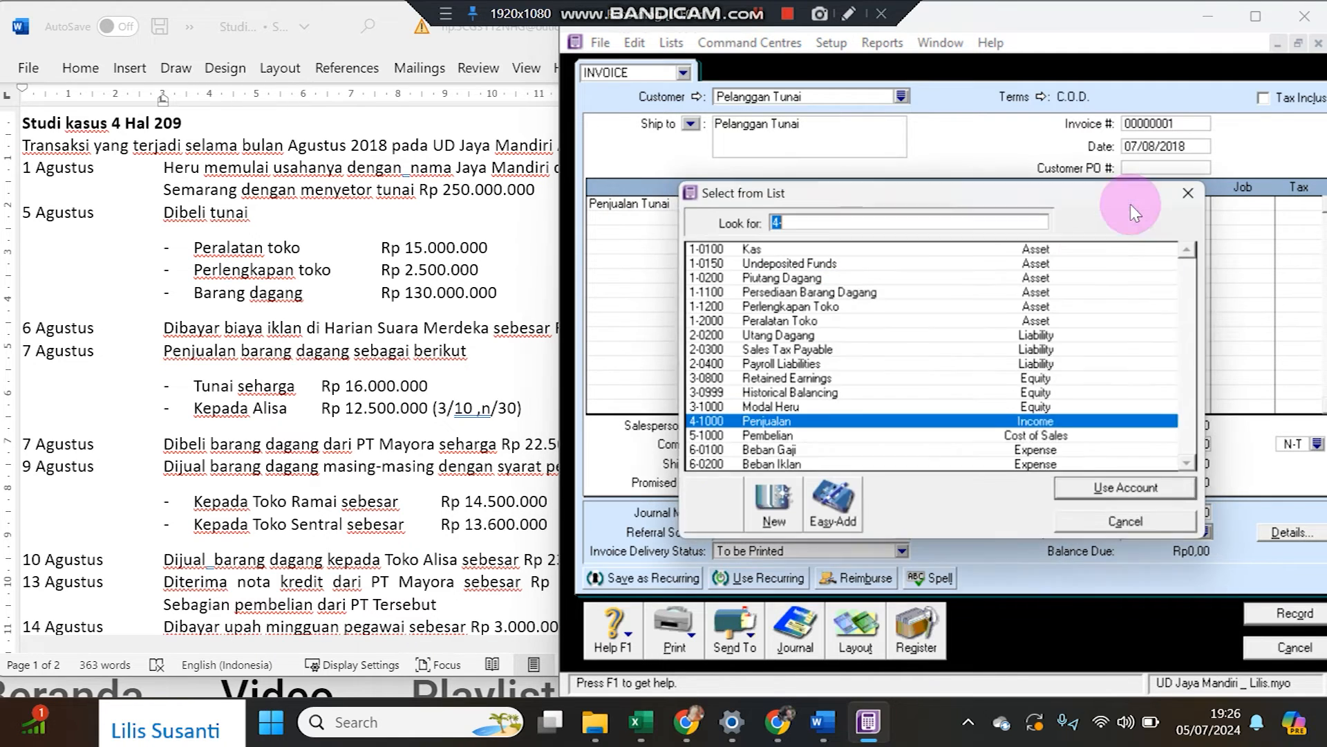
double_click(745, 423)
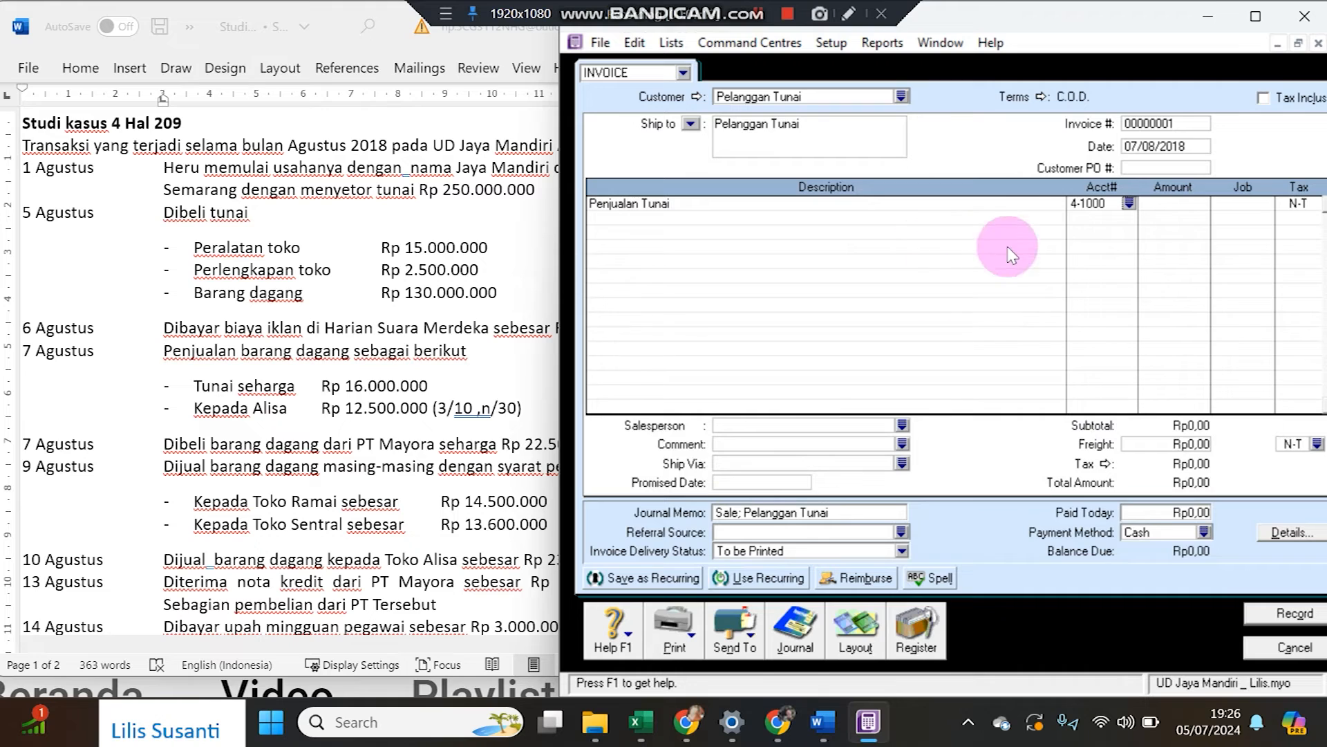
key("Tab")
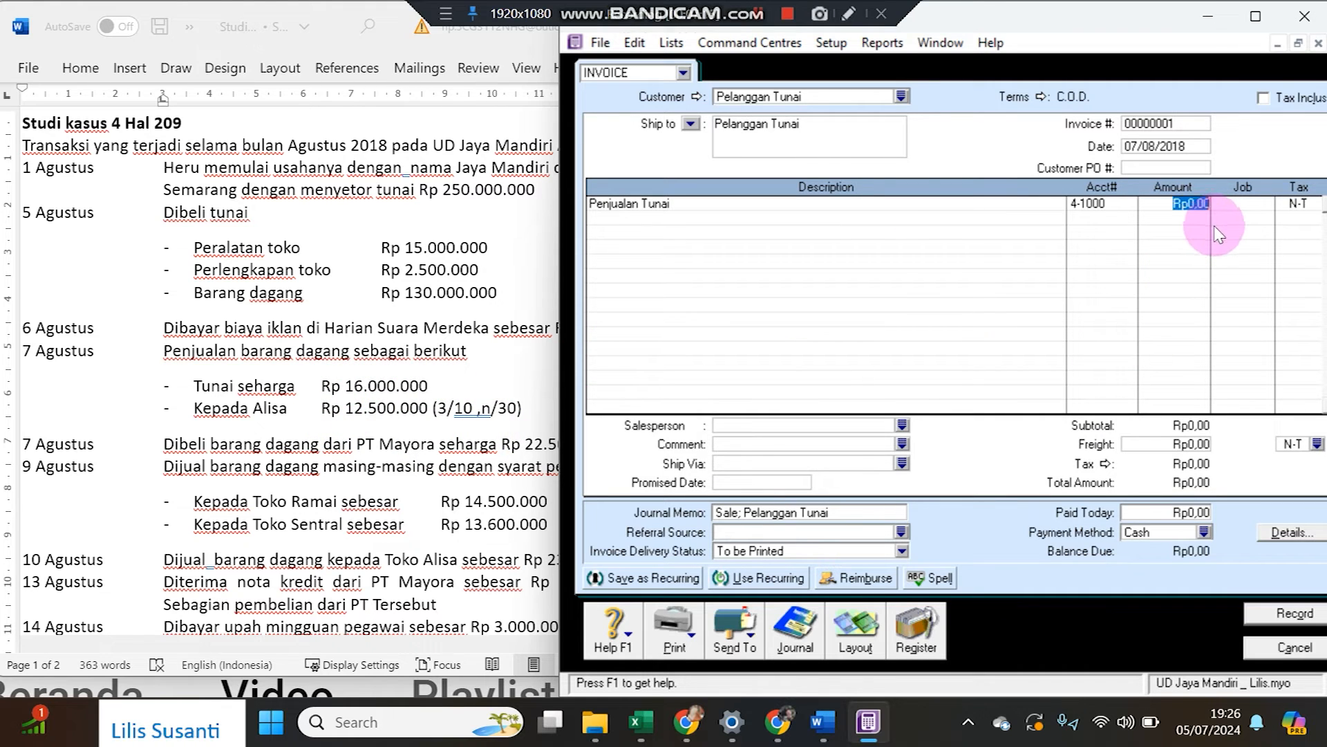
type("16.000.00")
left_click(1218, 237)
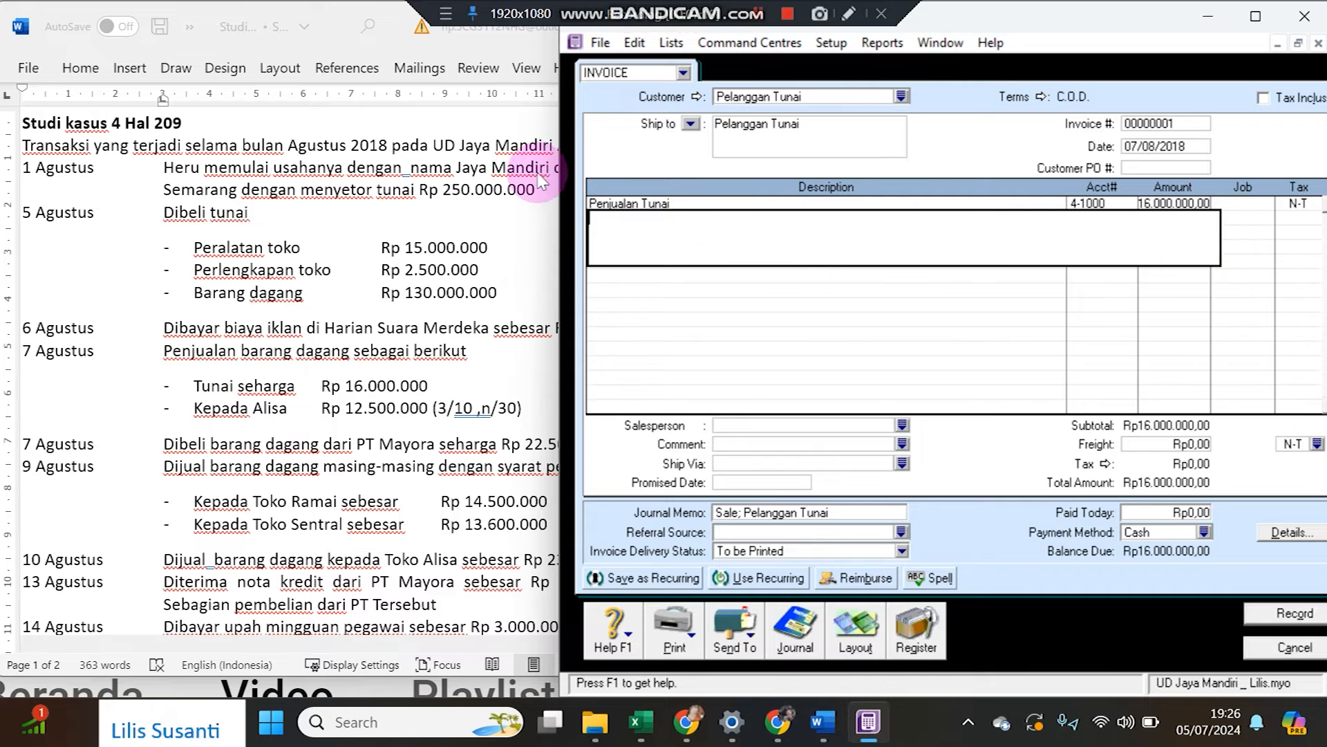
left_click_drag(559, 174, 470, 174)
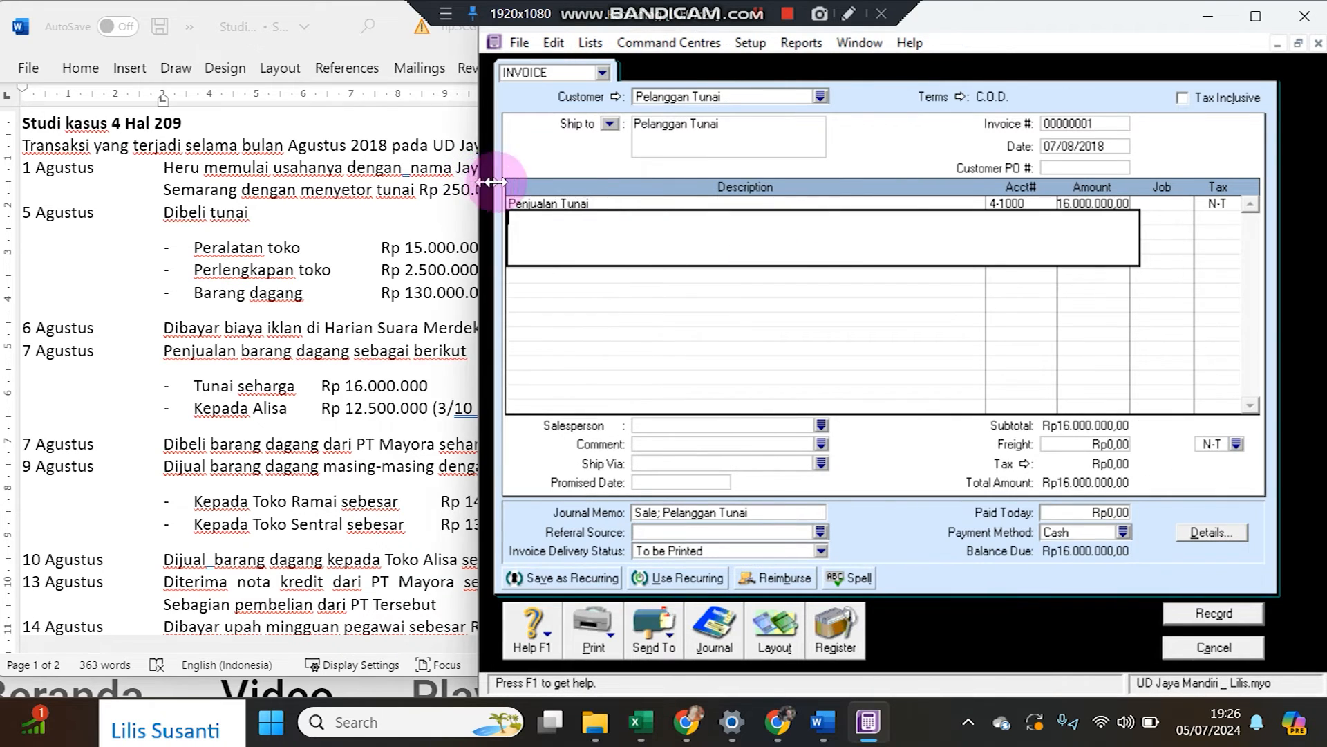
left_click(1103, 203)
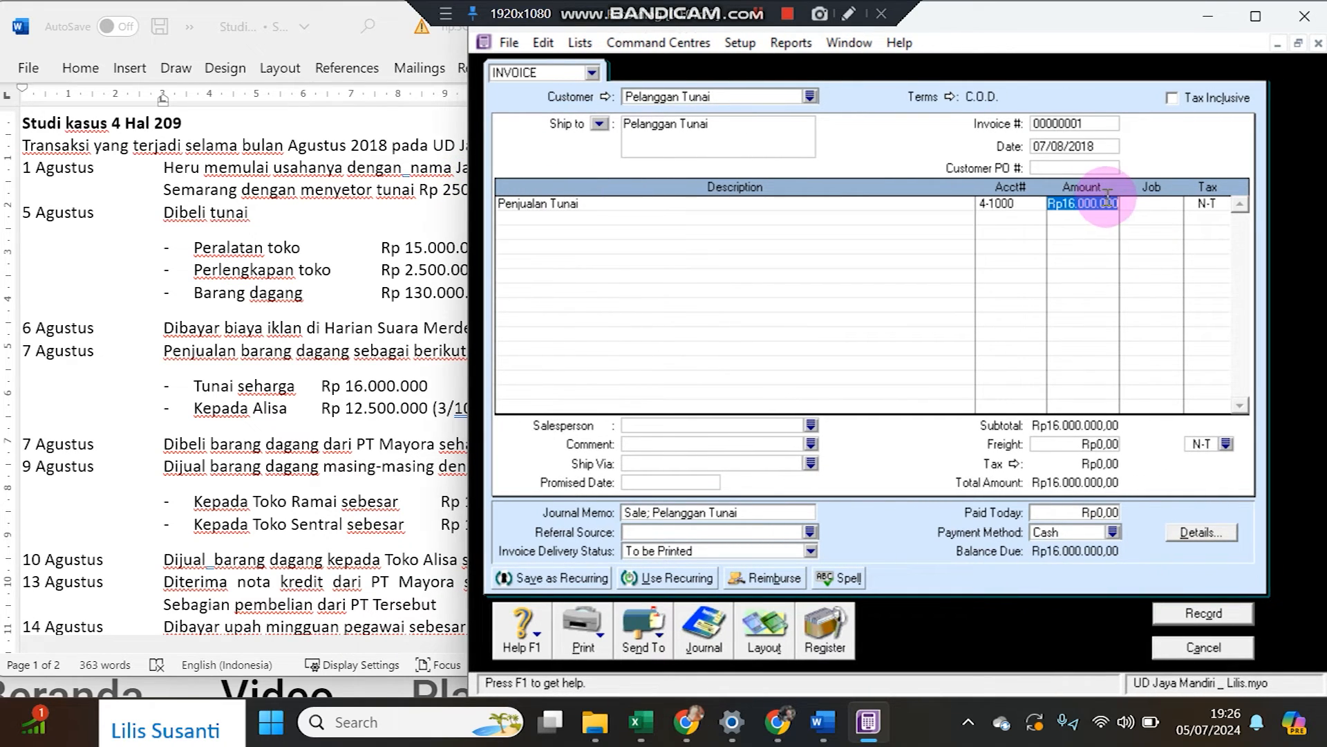
- Enter Rp 16.000.000 as paid today and record the cash sale, ignoring all spelling suggestions for Penjualan
left_click(1055, 511)
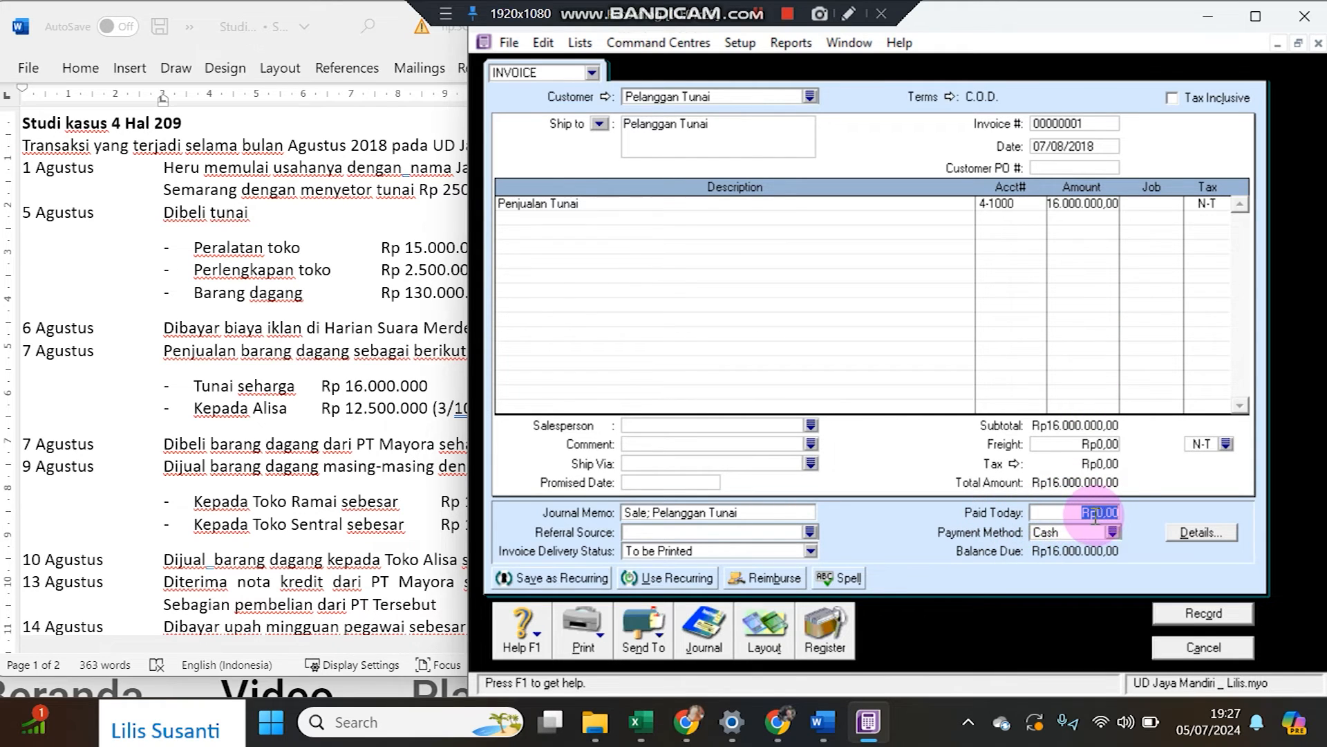
type("16.000.00")
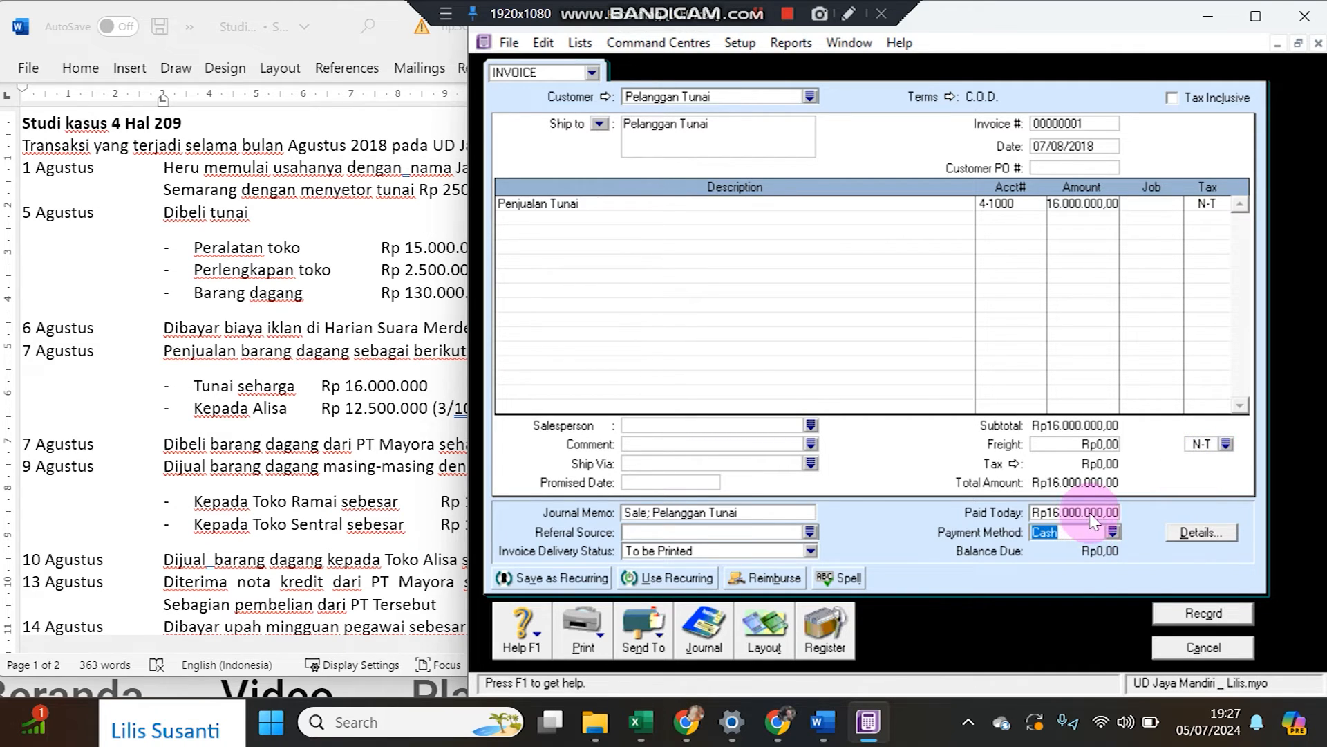
left_click(1205, 612)
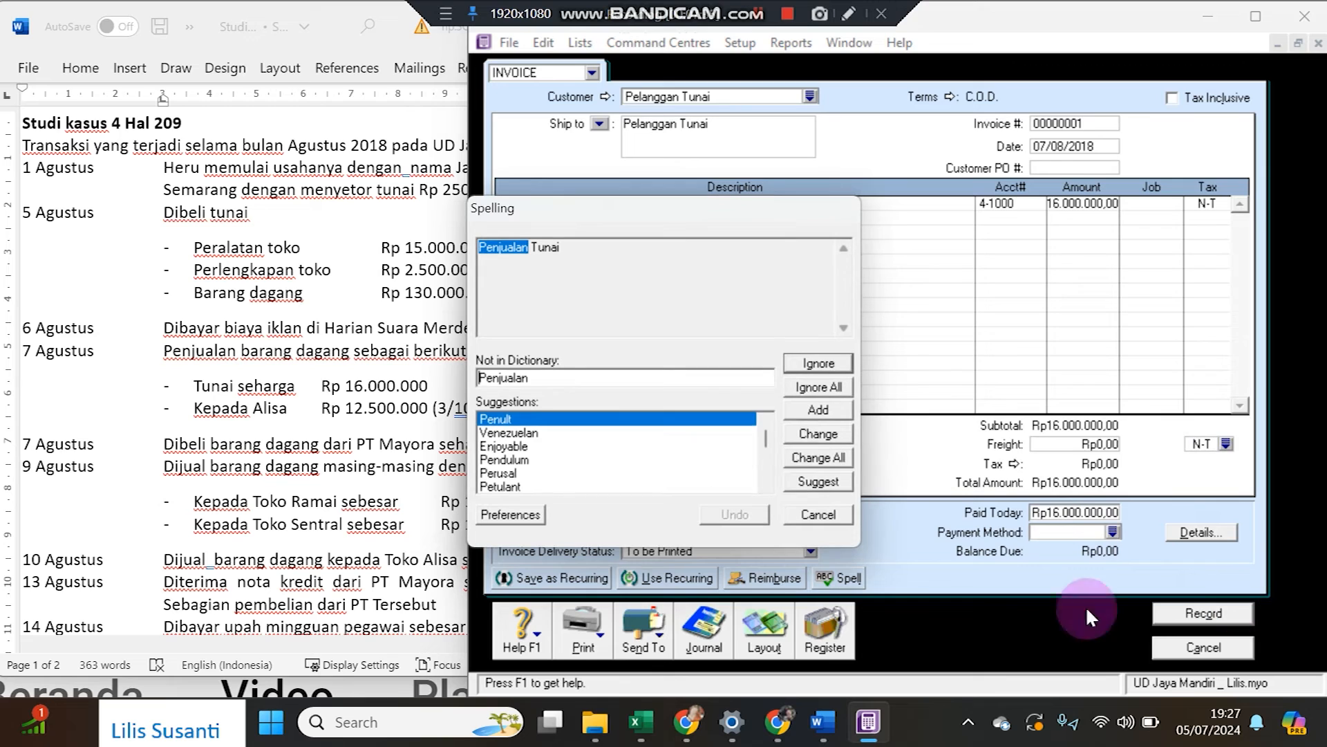
left_click(810, 388)
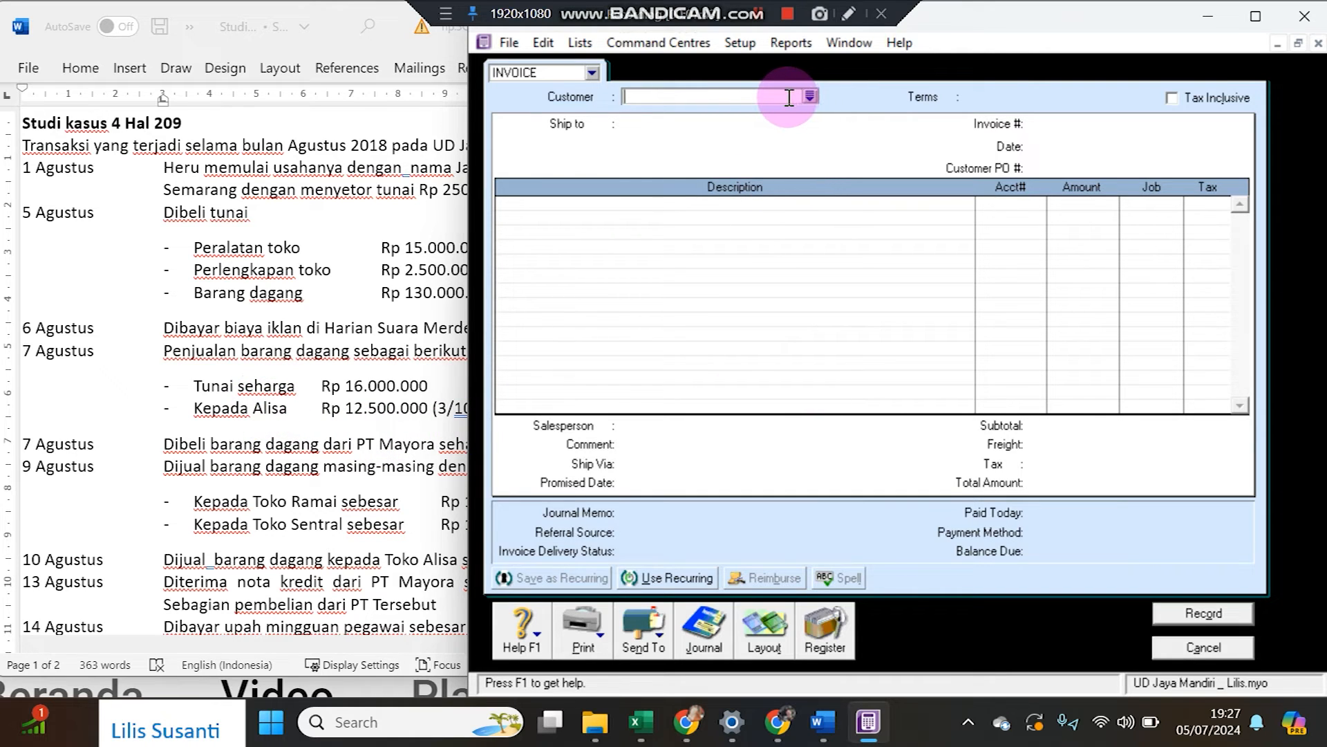
- Quick-add the customer of the 7 August credit sale and use it on a new invoice
type("Alisa")
left_click(812, 96)
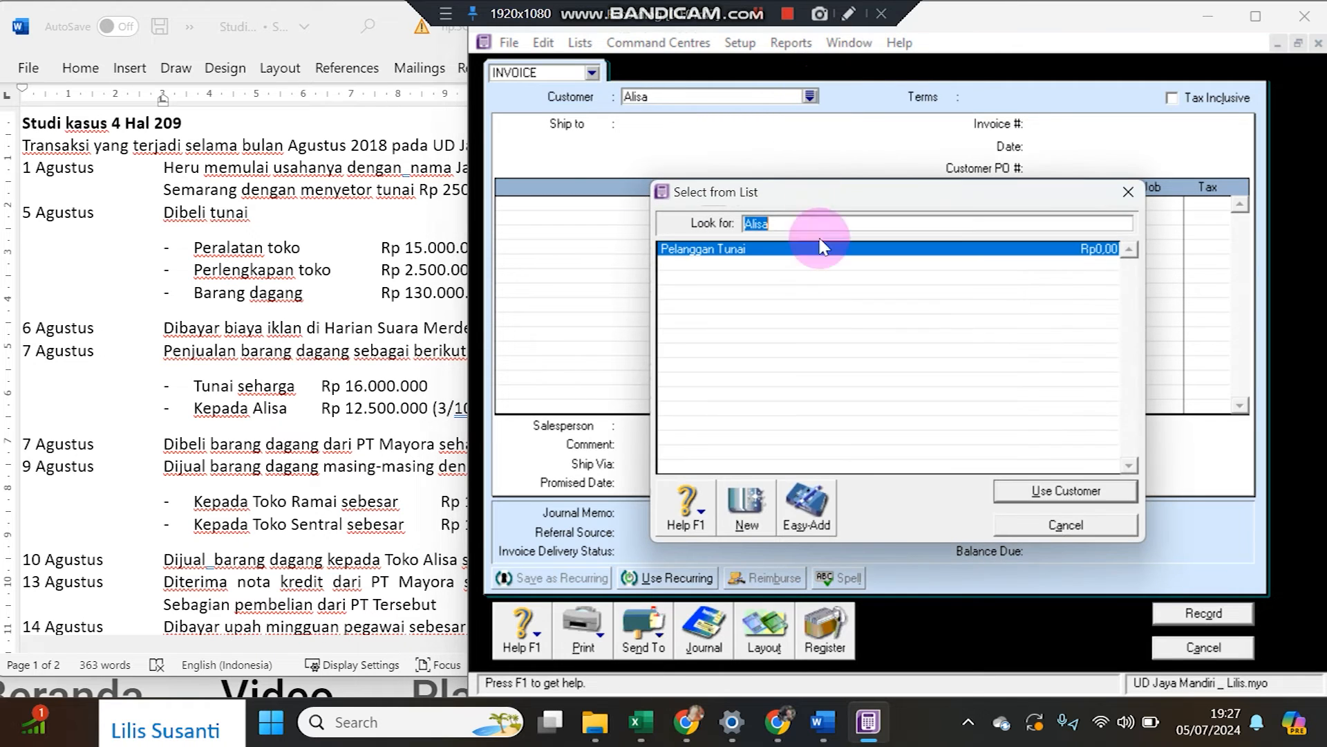
left_click(820, 518)
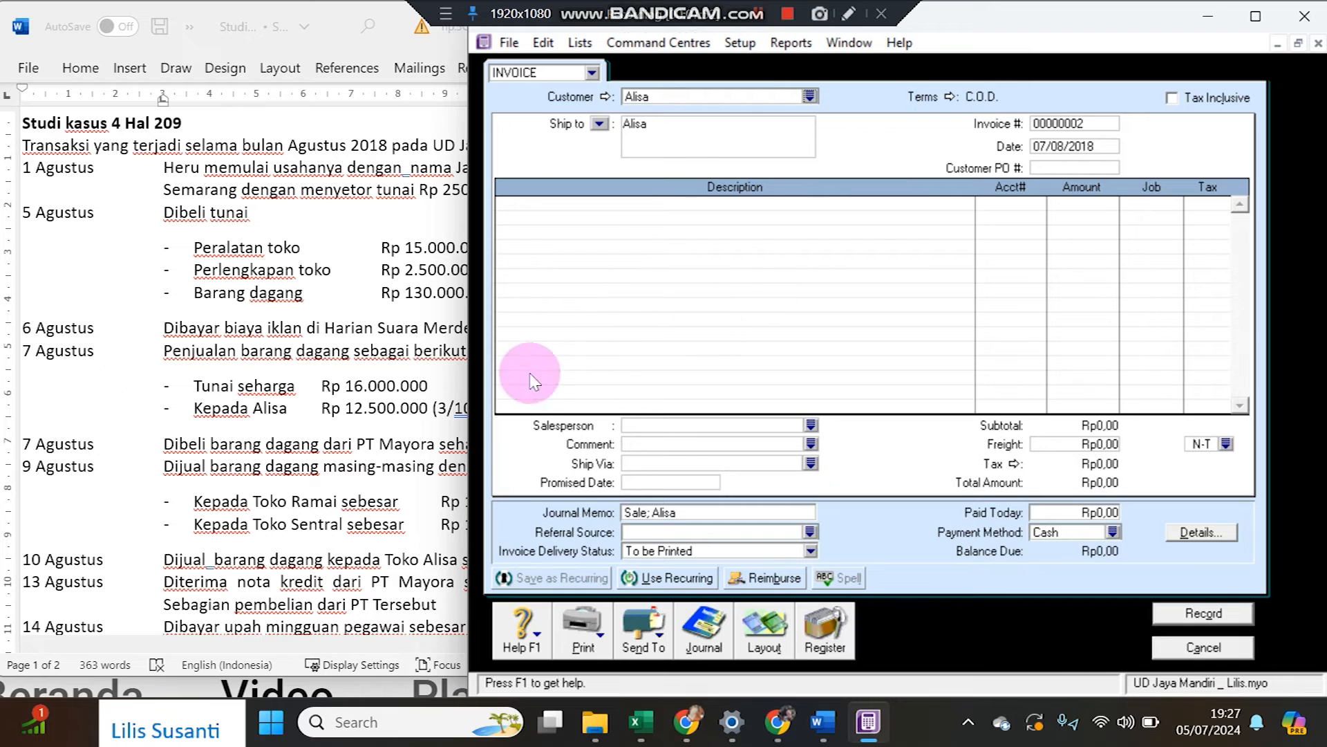
- Set the invoice's credit terms to In a Given # of Days with 10 discount days, 30 balance due days and 3% early payment discount
left_click(373, 399)
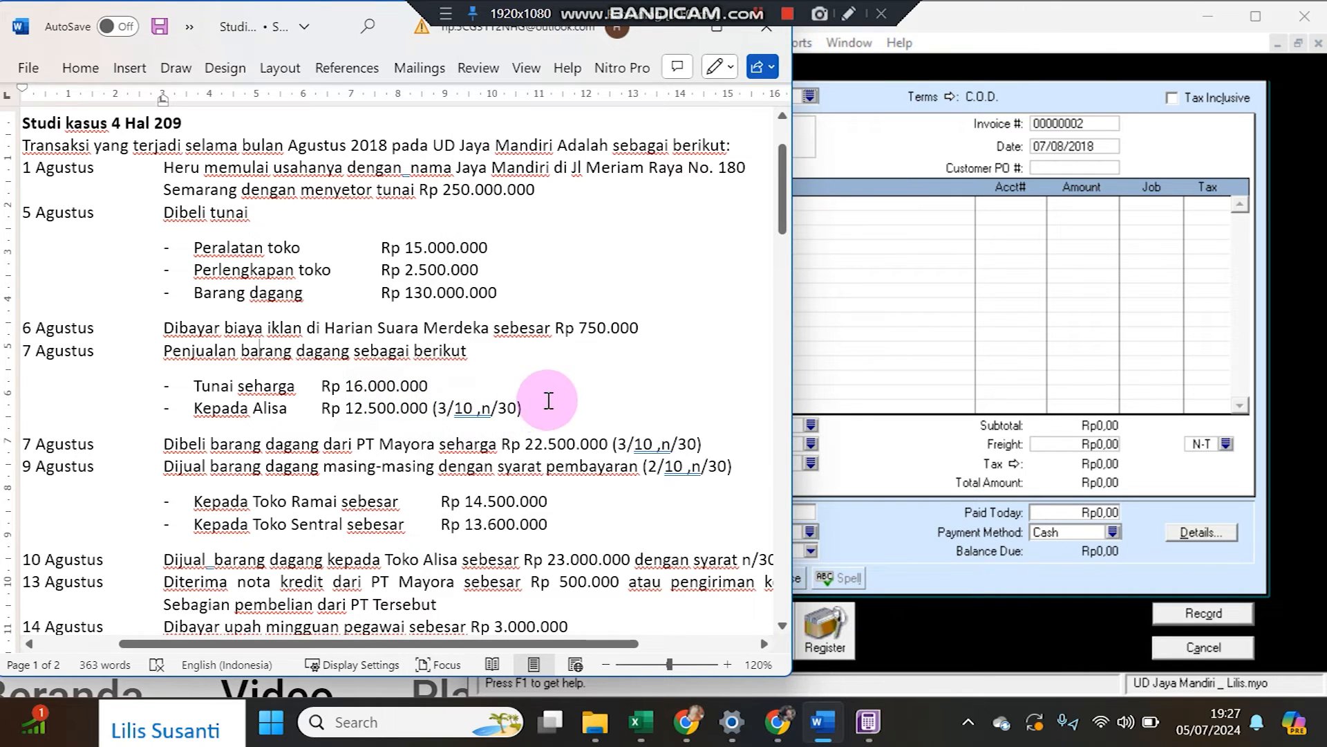
left_click(951, 104)
left_click(990, 230)
left_click(996, 277)
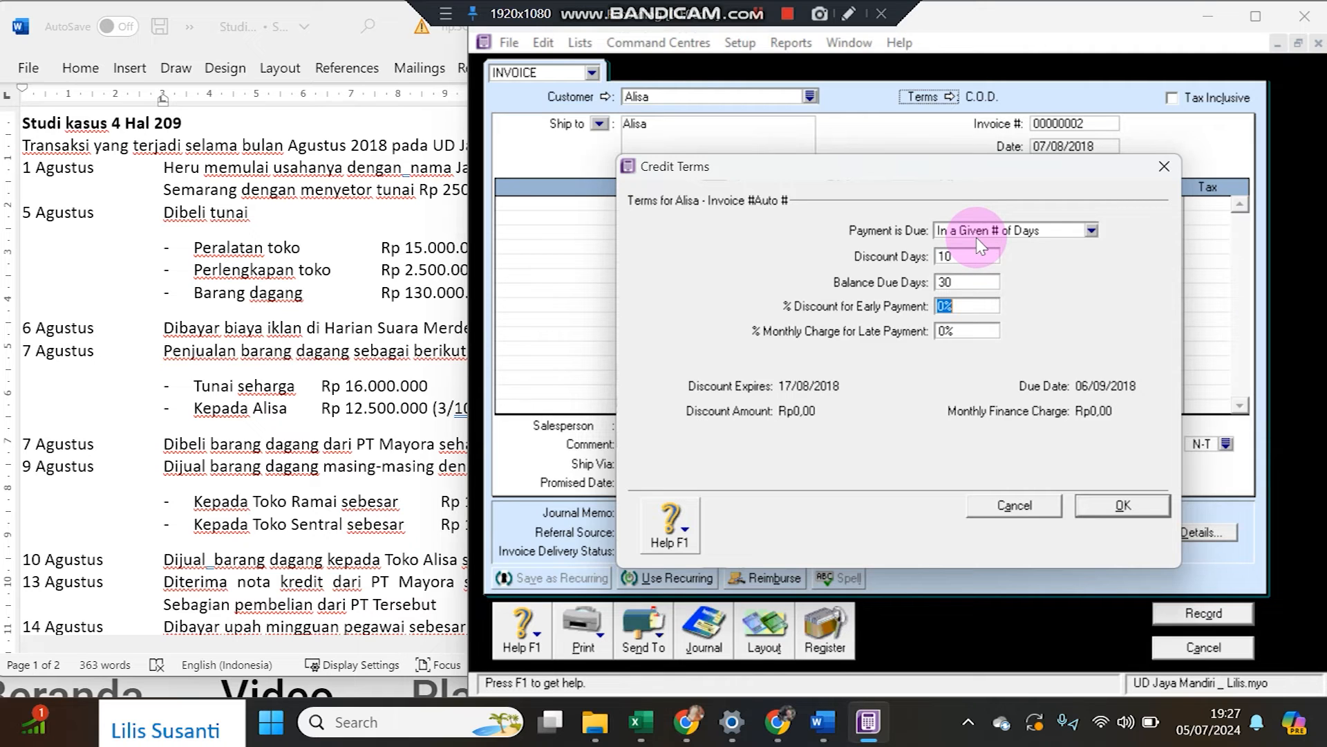
left_click(1124, 505)
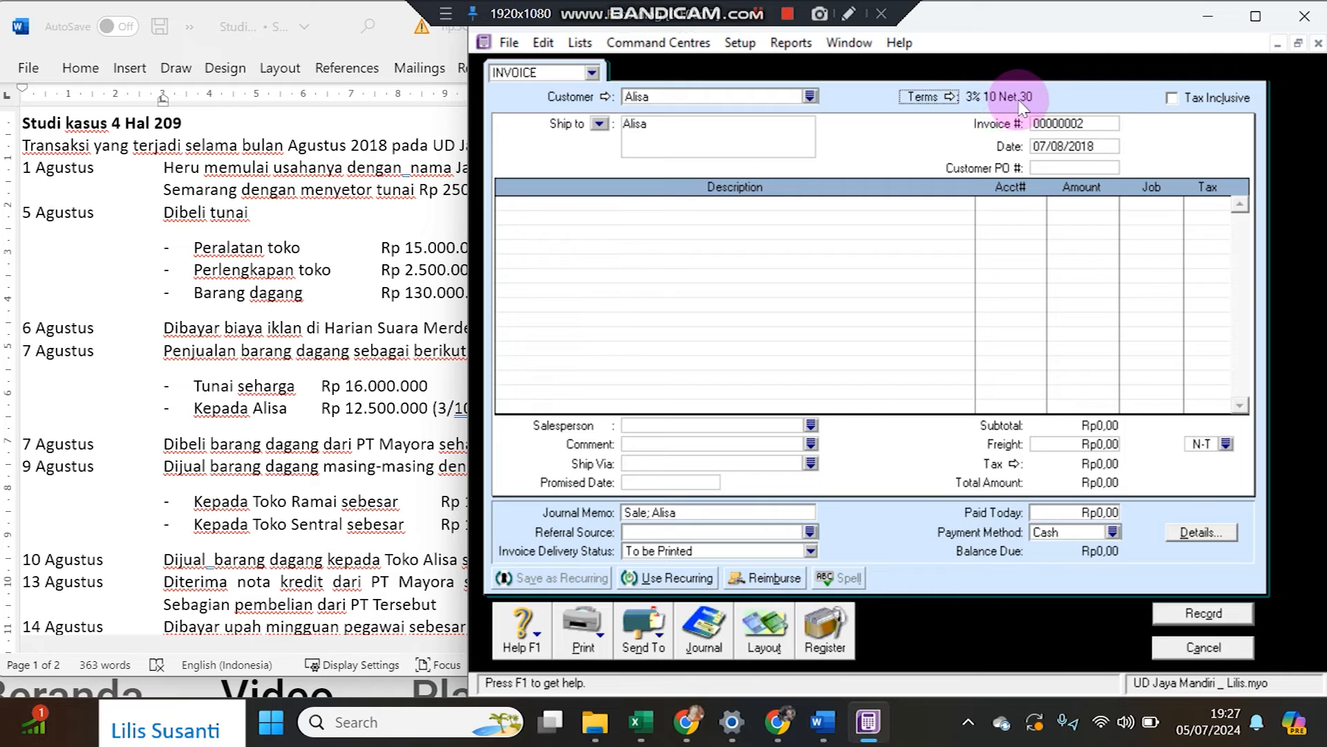
left_click(943, 97)
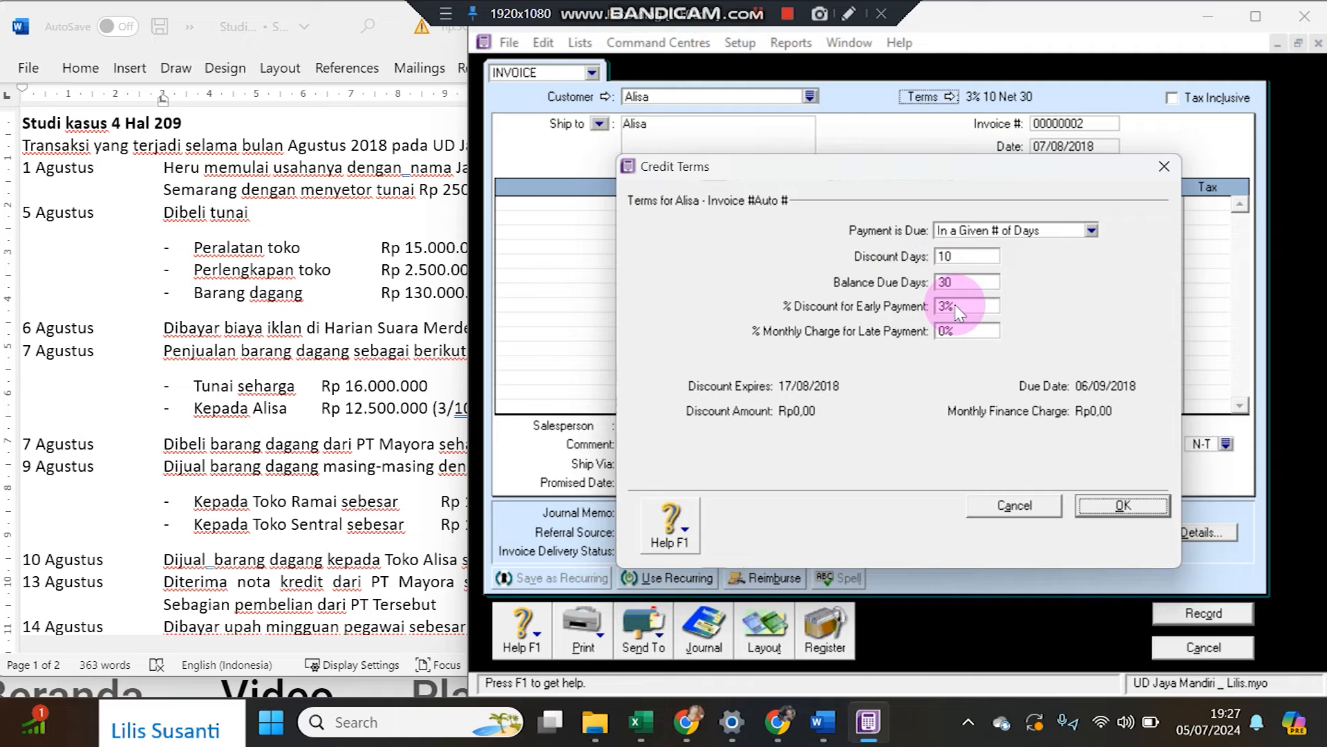
left_click(1113, 508)
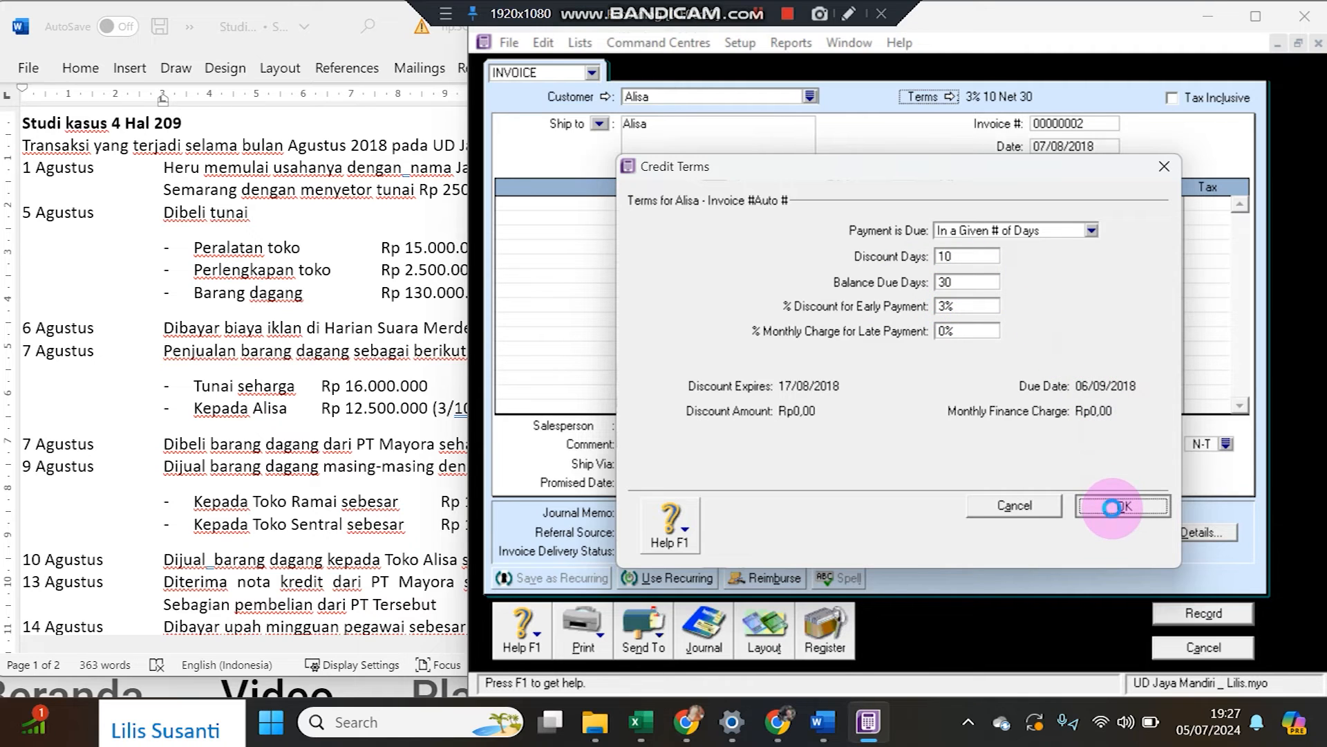
- Enter a "Penjualan Kredit" line on the invoice, assigned to account 4-1000 with an amount of Rp 12.500.000
left_click(735, 205)
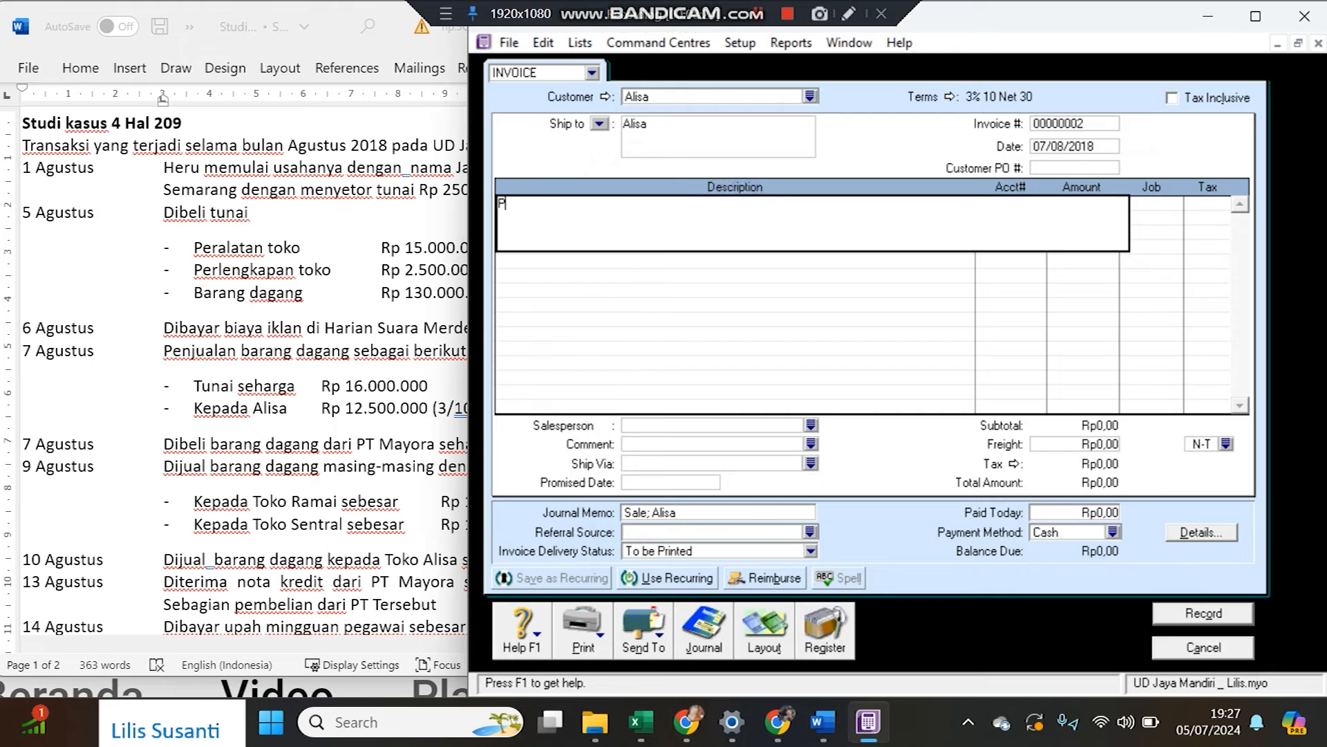
type("Penjualan Kredit")
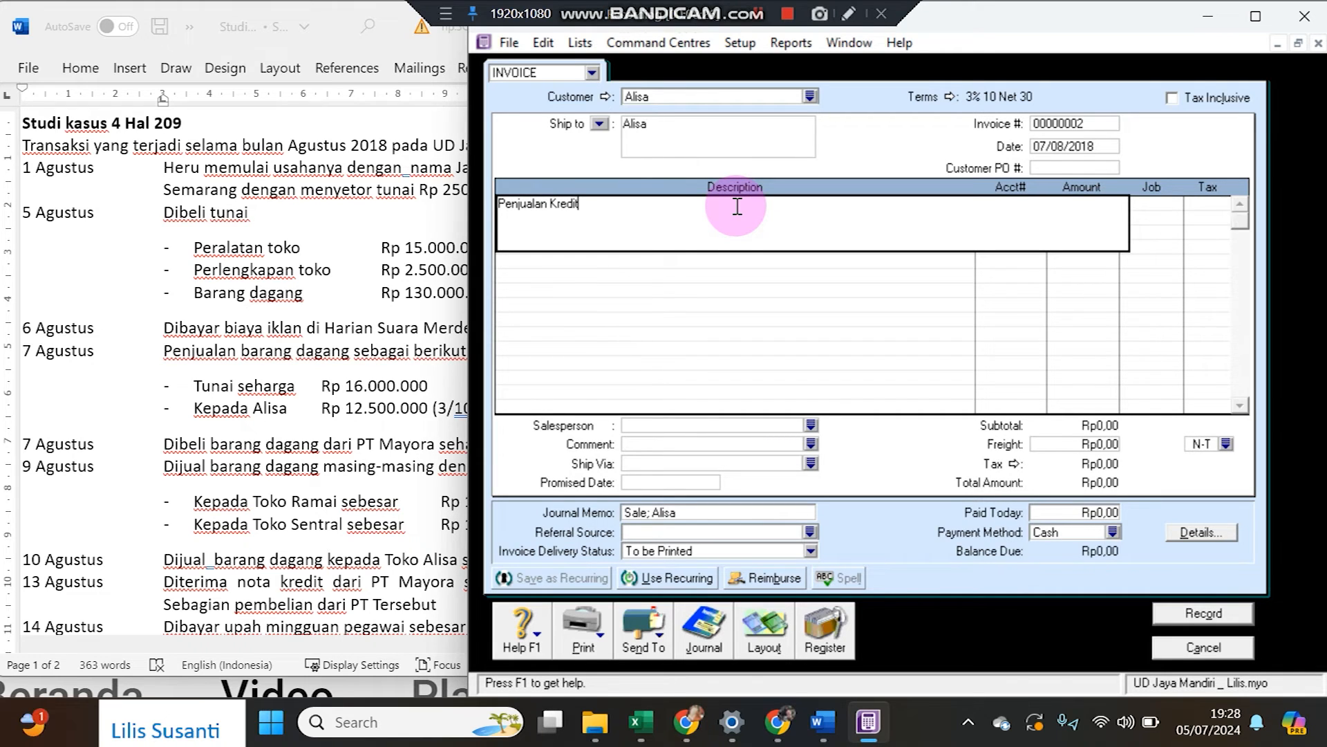
key("Tab")
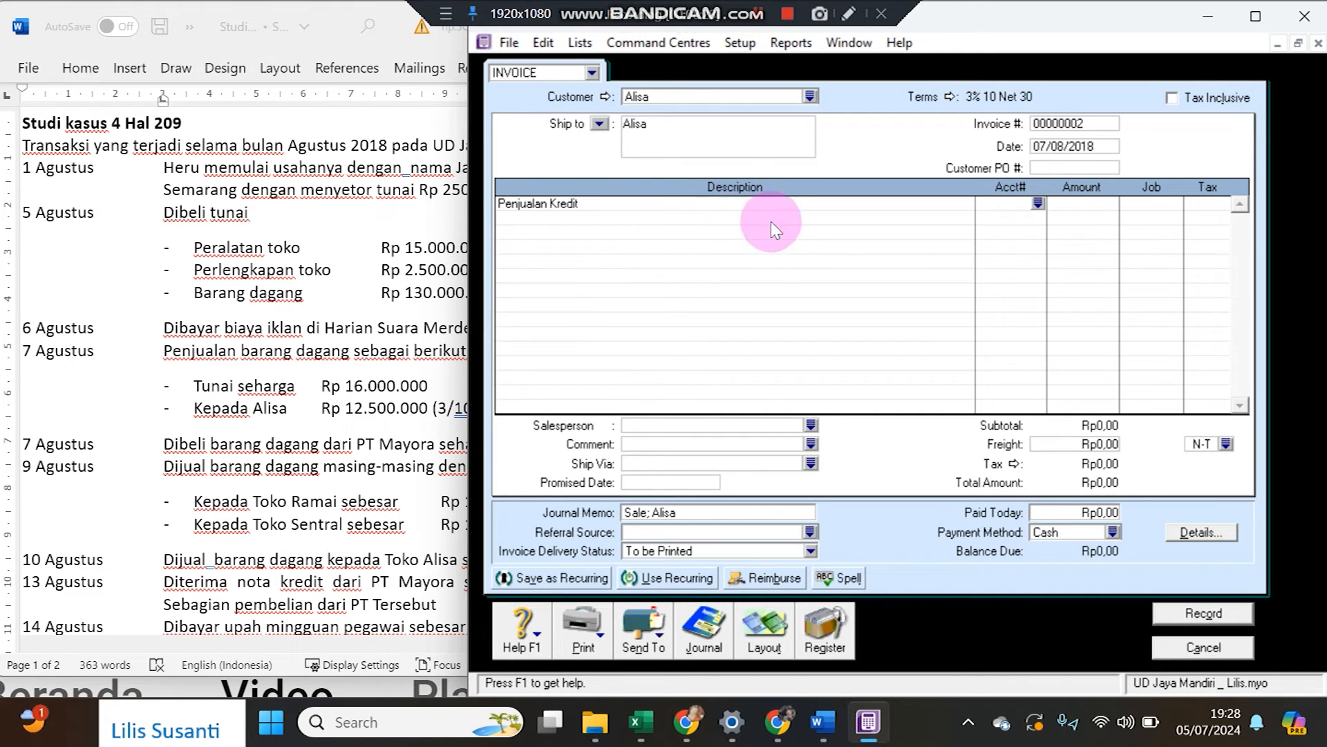
left_click(1038, 203)
left_click(1087, 526)
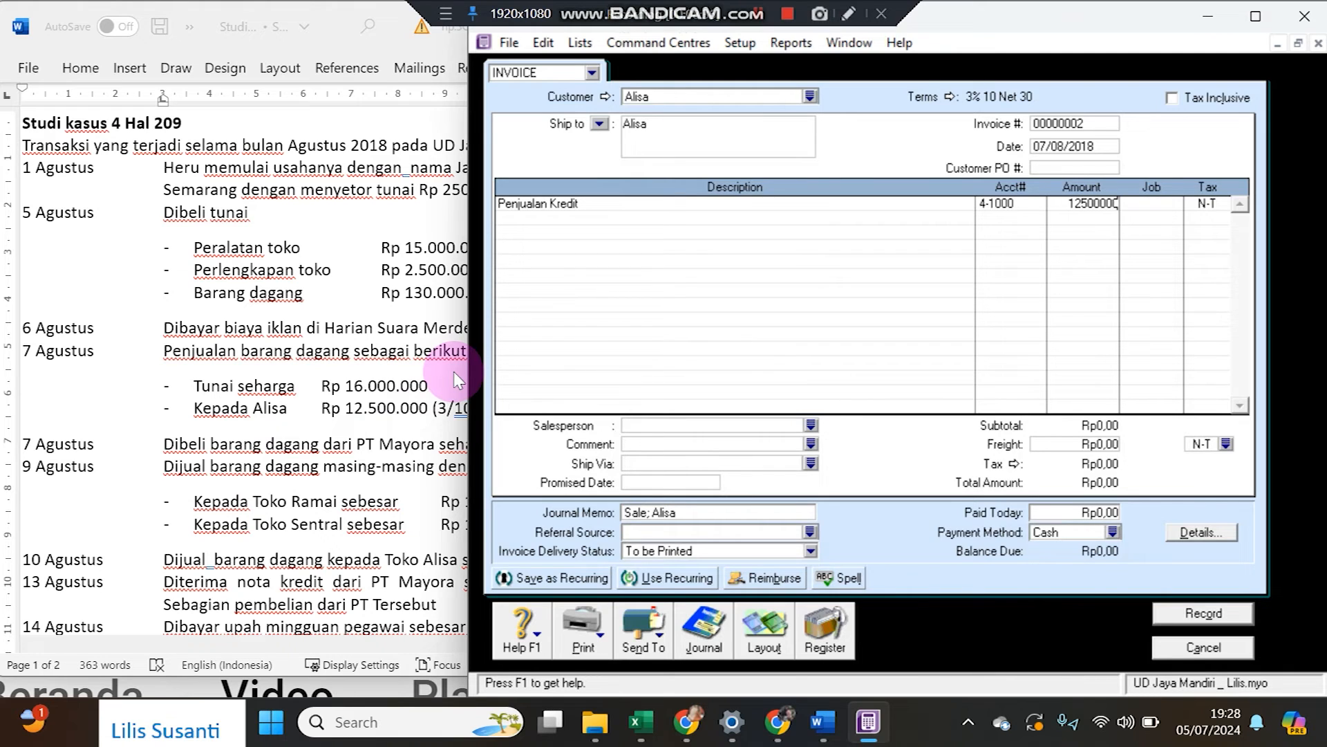
key("Return")
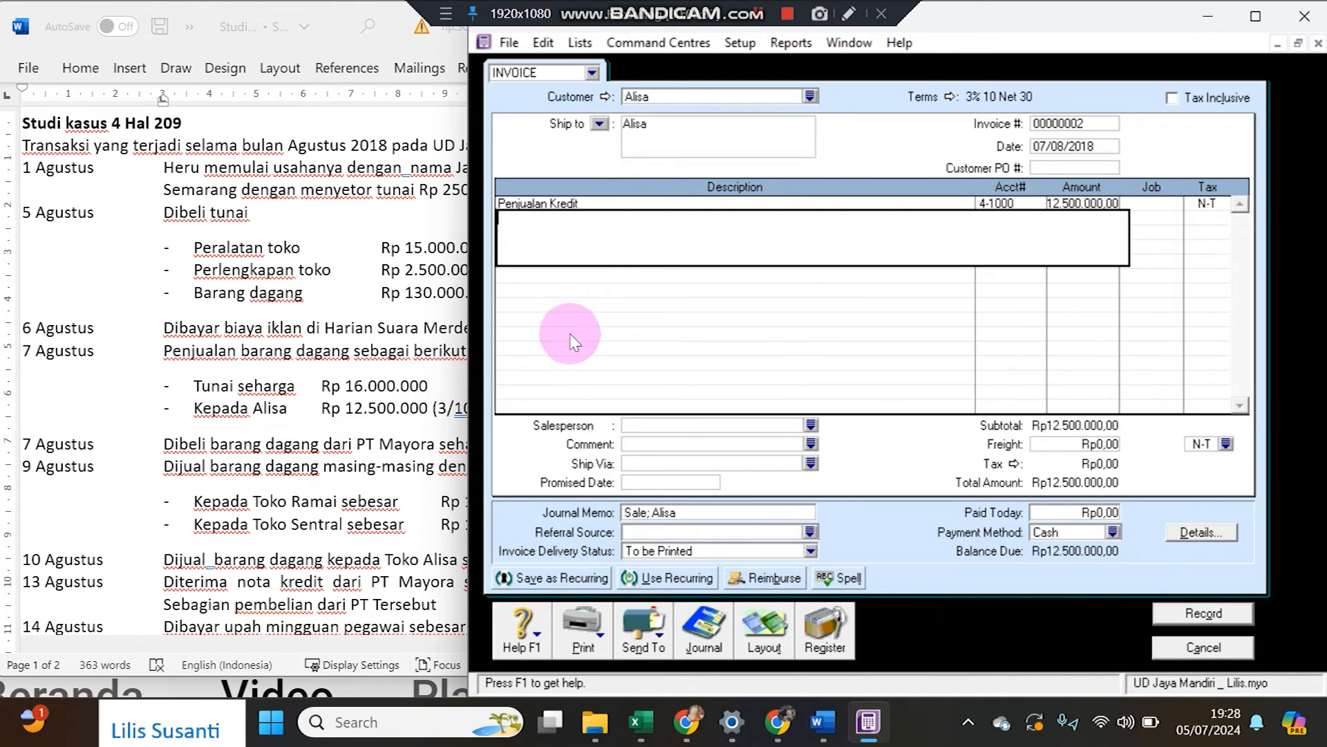
- Record the 7 August credit sale, ignoring the spelling suggestions, and leave invoice entry
left_click(1202, 614)
left_click(843, 392)
left_click(844, 393)
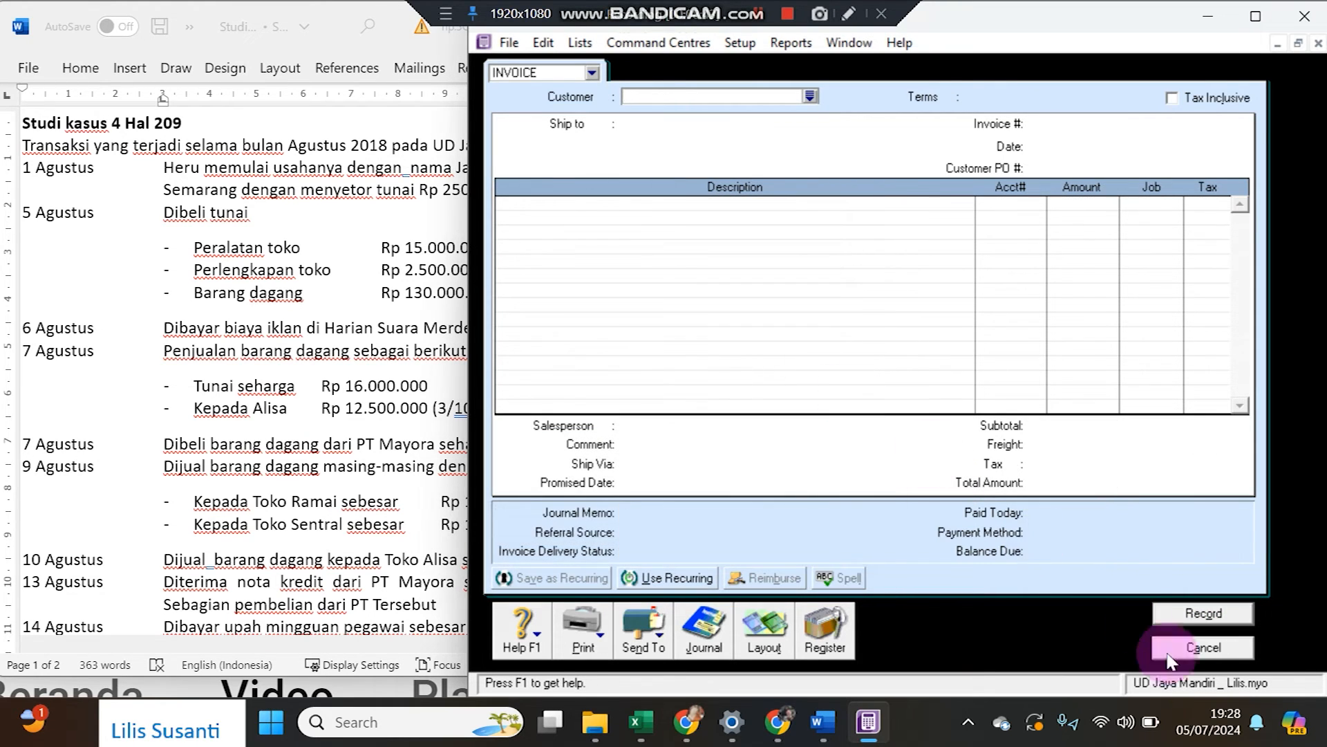
left_click(1201, 647)
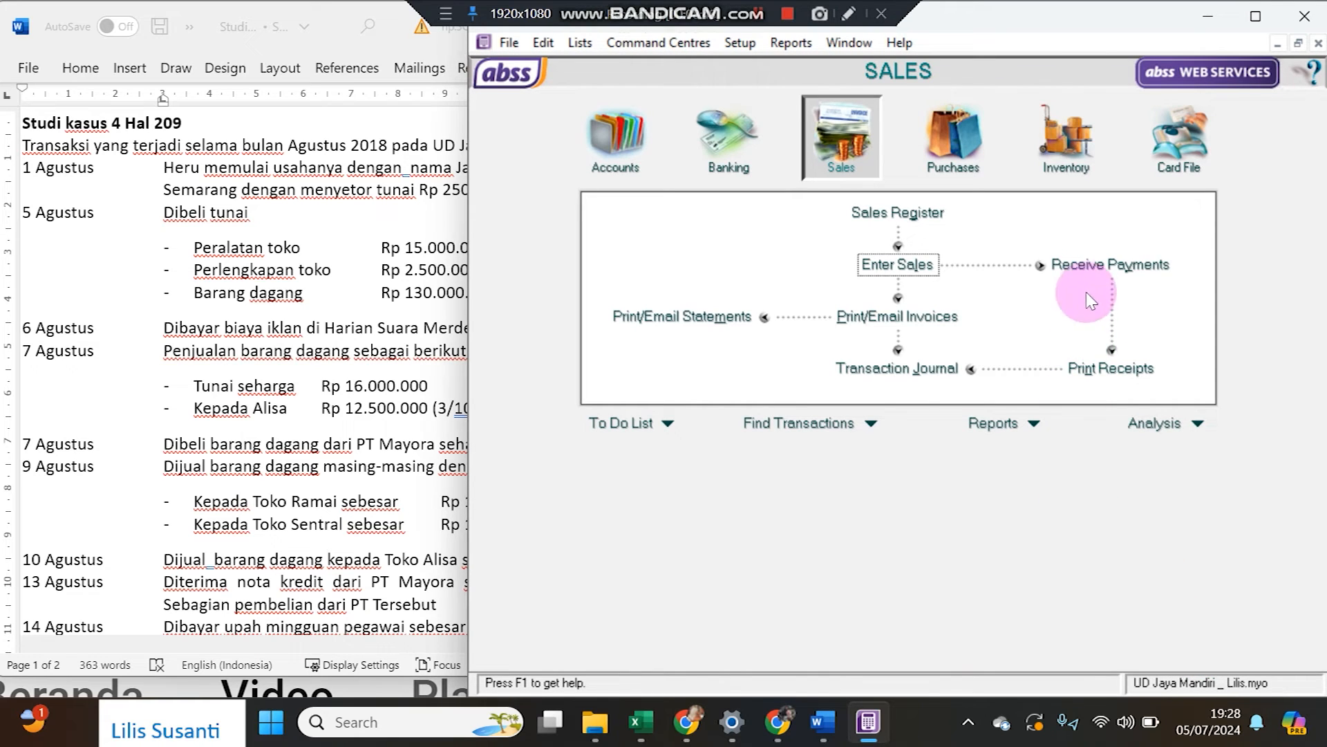
left_click(1086, 269)
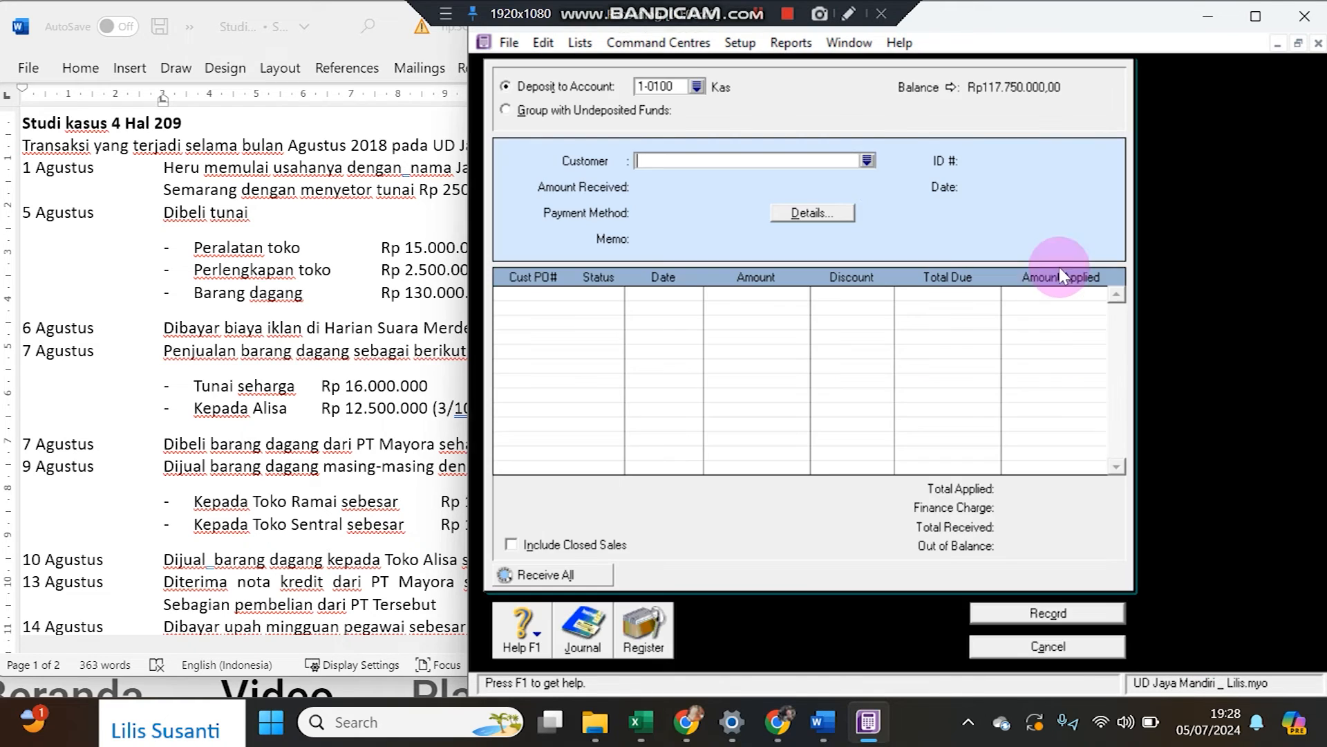
left_click(867, 161)
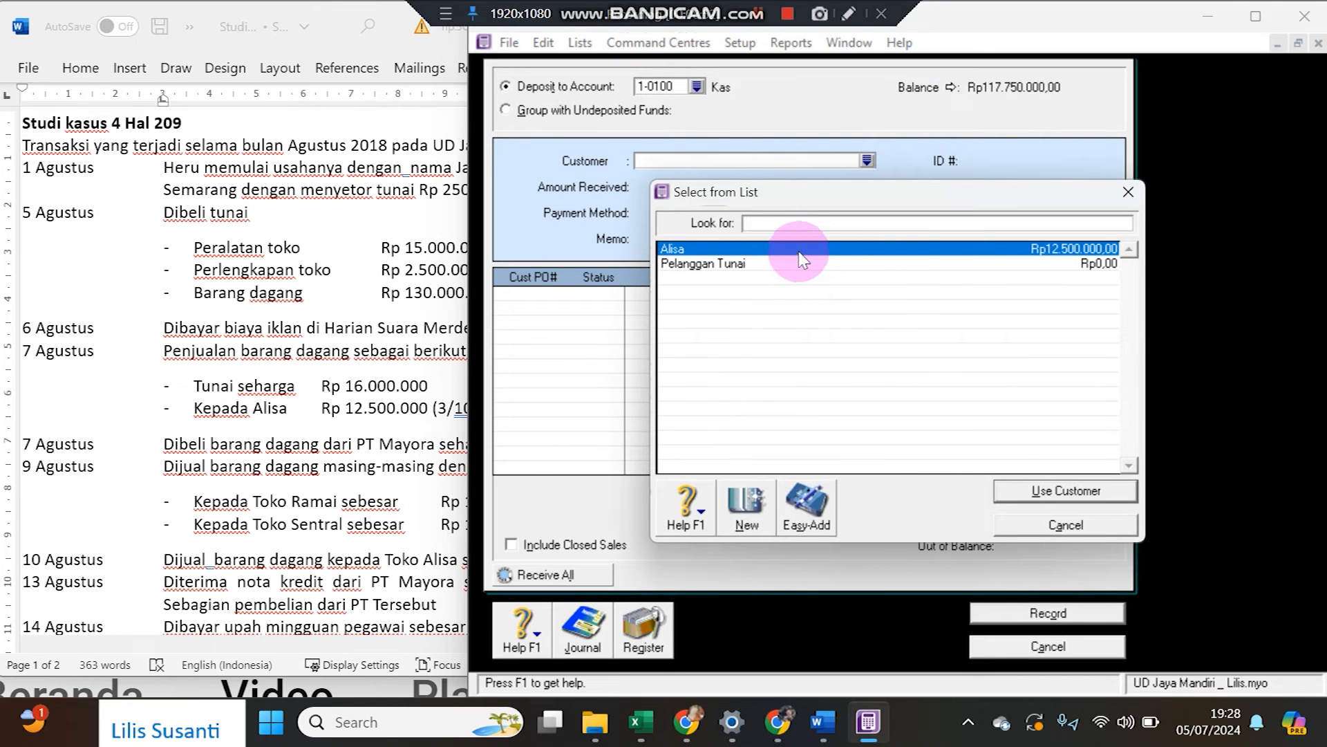
left_click(1123, 524)
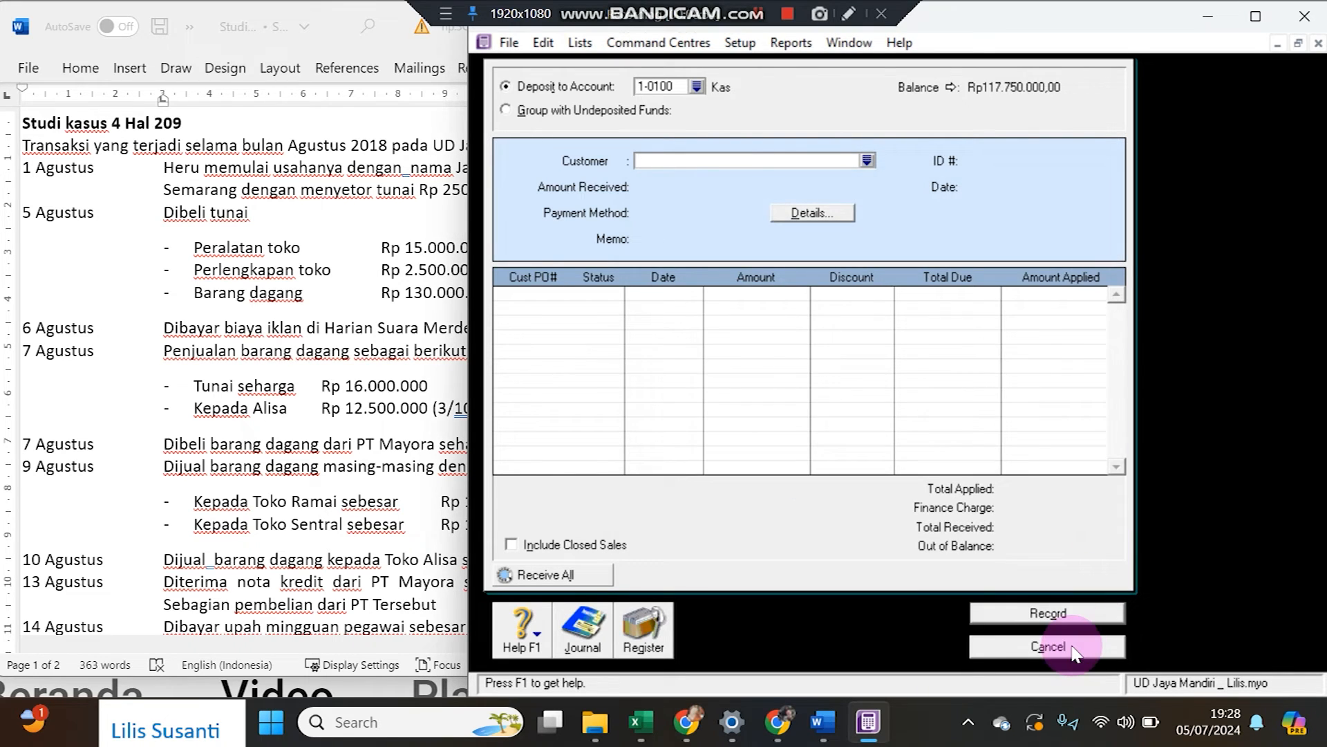
left_click(1079, 647)
left_click(930, 264)
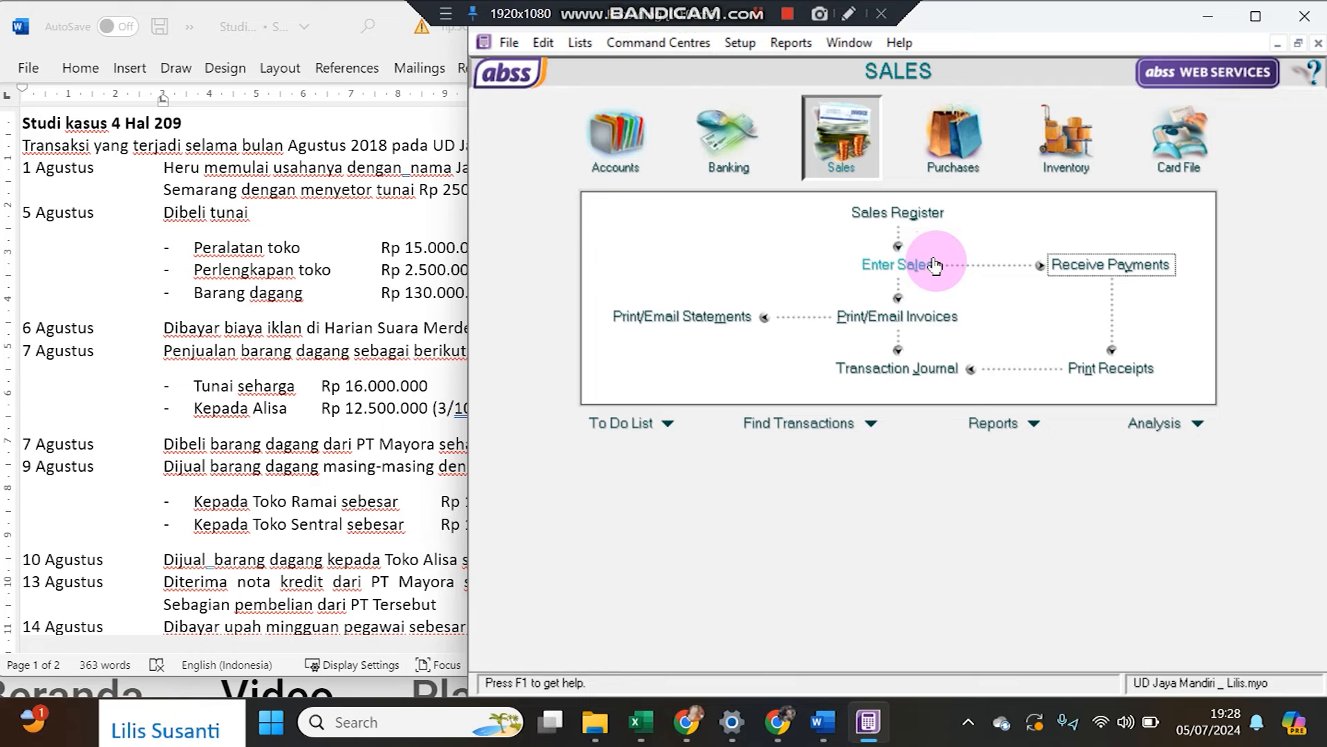
left_click(899, 215)
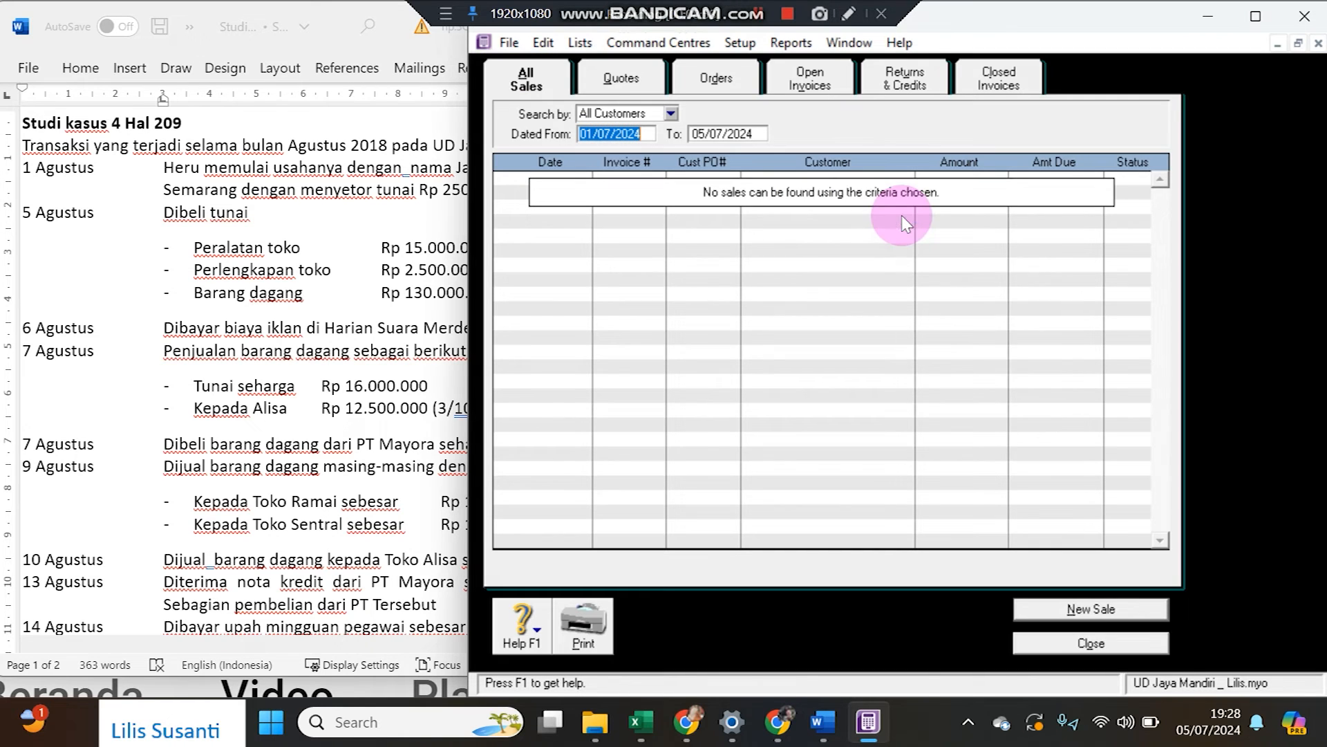
left_click(1091, 643)
left_click(903, 264)
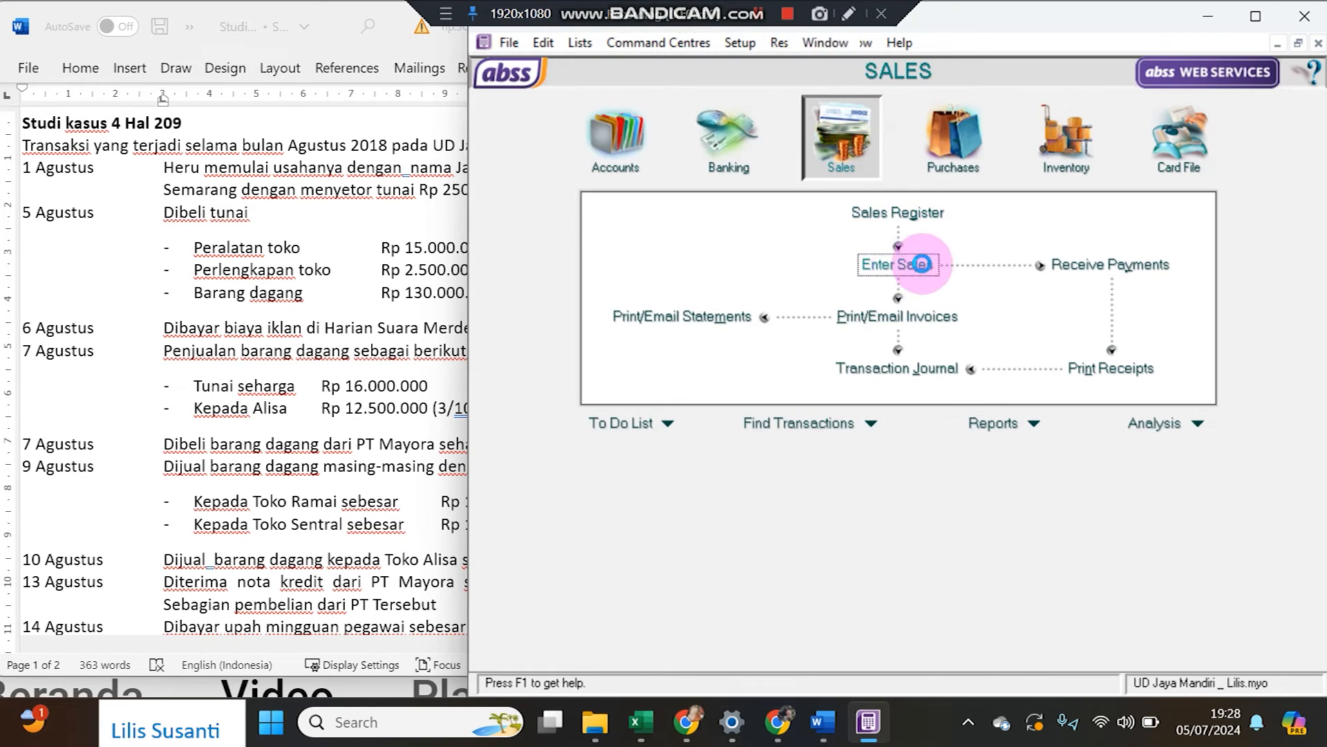
left_click(810, 96)
left_click(757, 266)
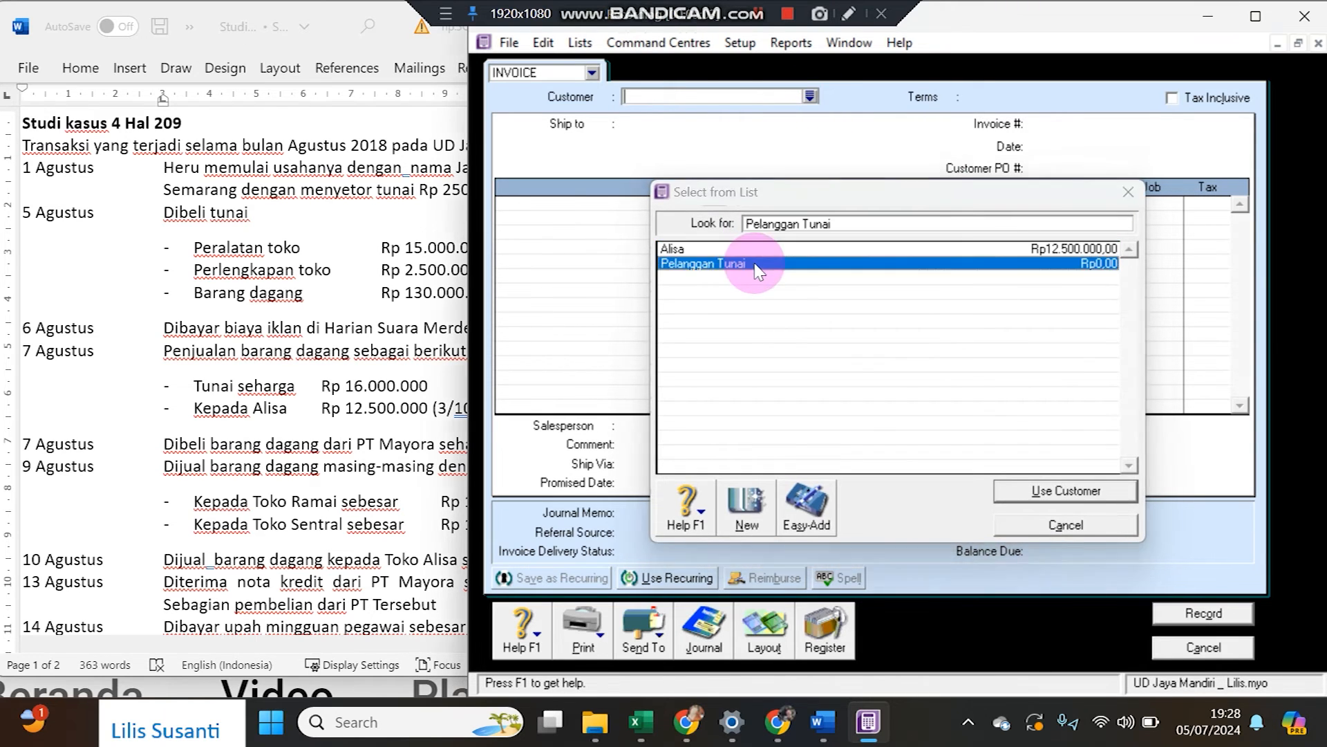
left_click(757, 266)
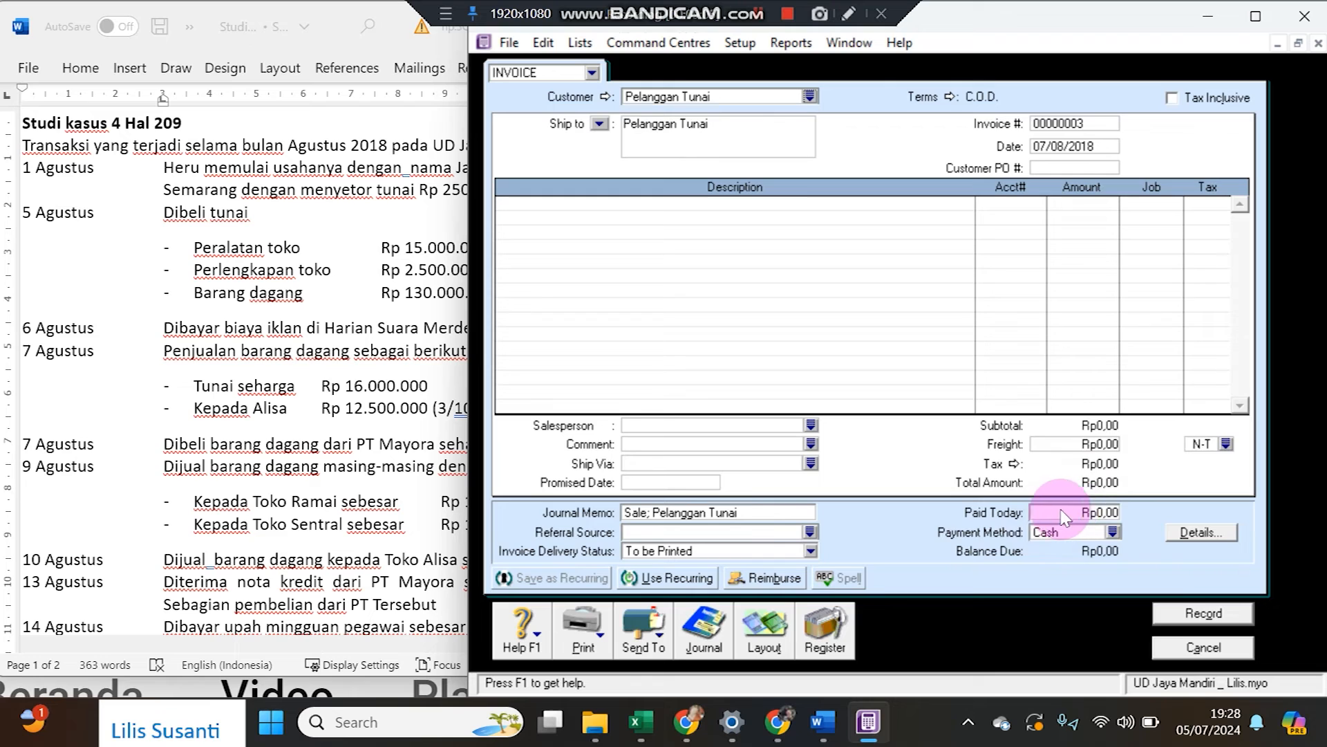
left_click(1202, 645)
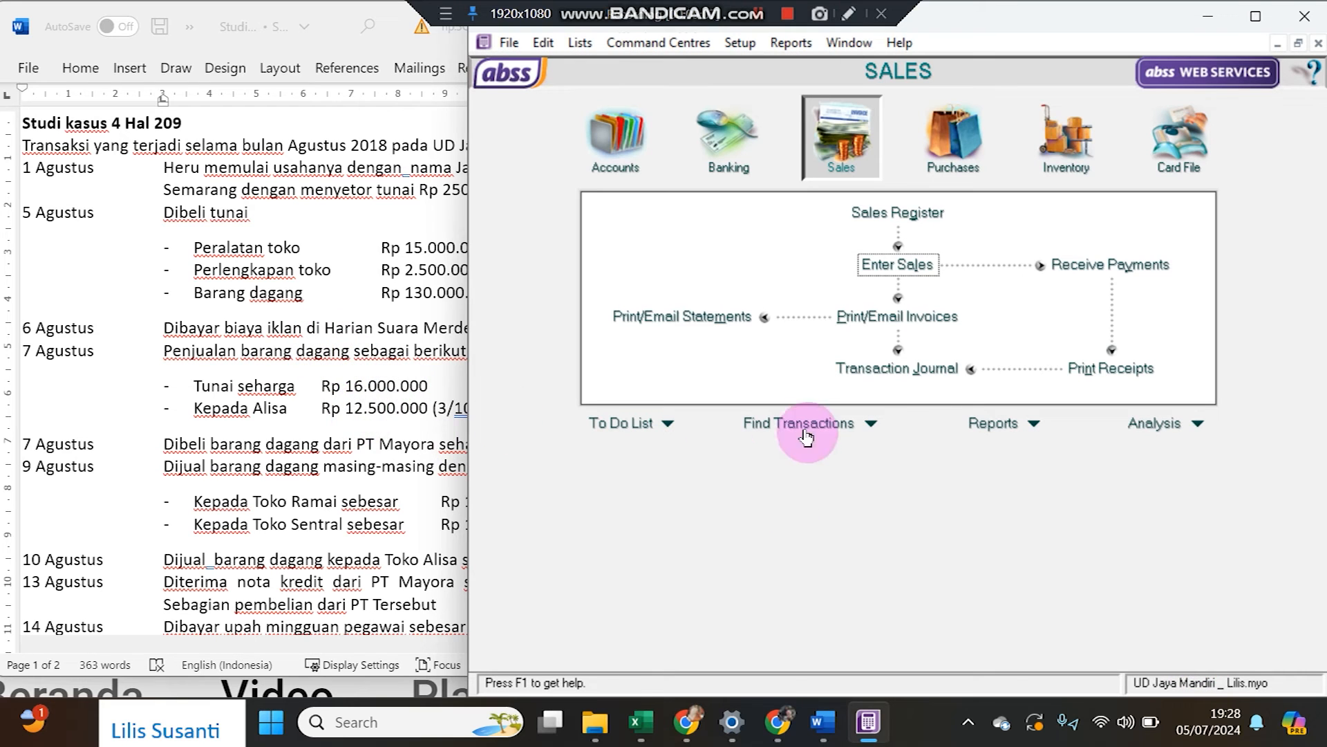
- Review all journal entries recorded so far in the Transaction Journal and compare them with the case study document
left_click(896, 367)
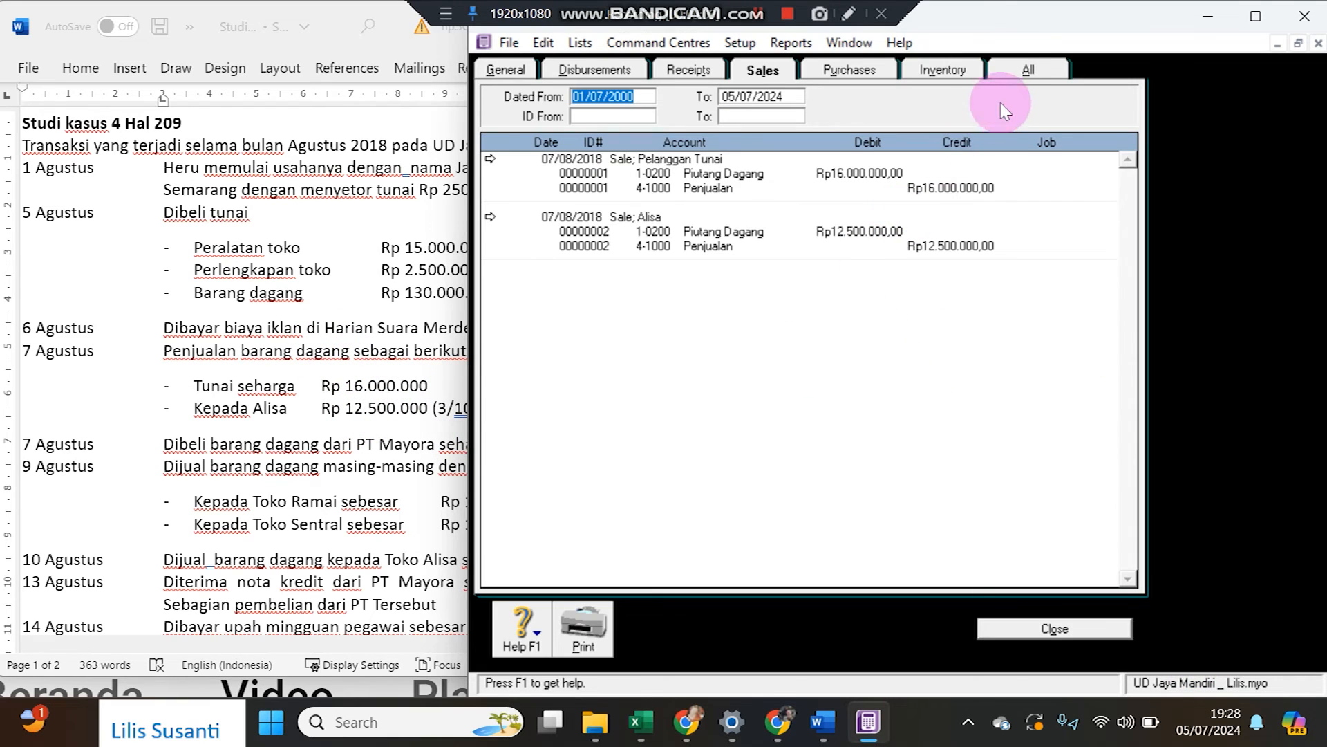
left_click(1026, 69)
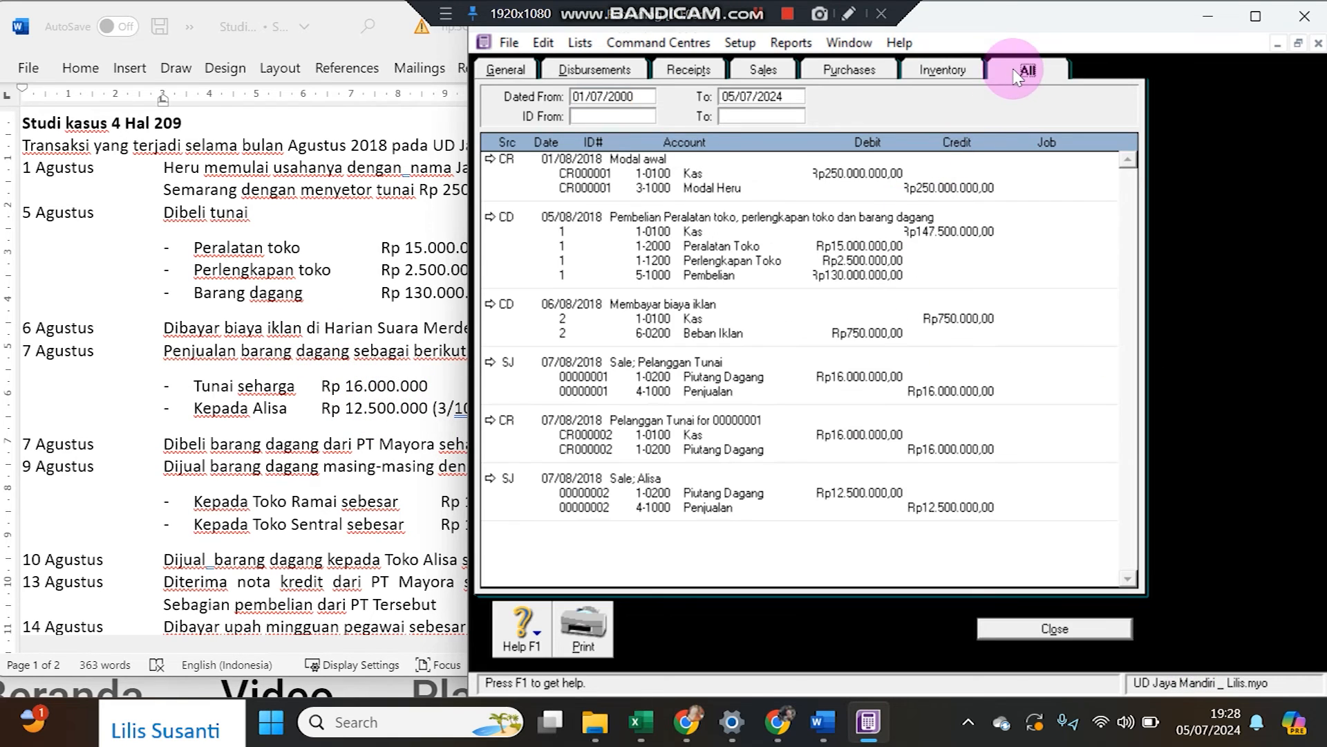
left_click(82, 458)
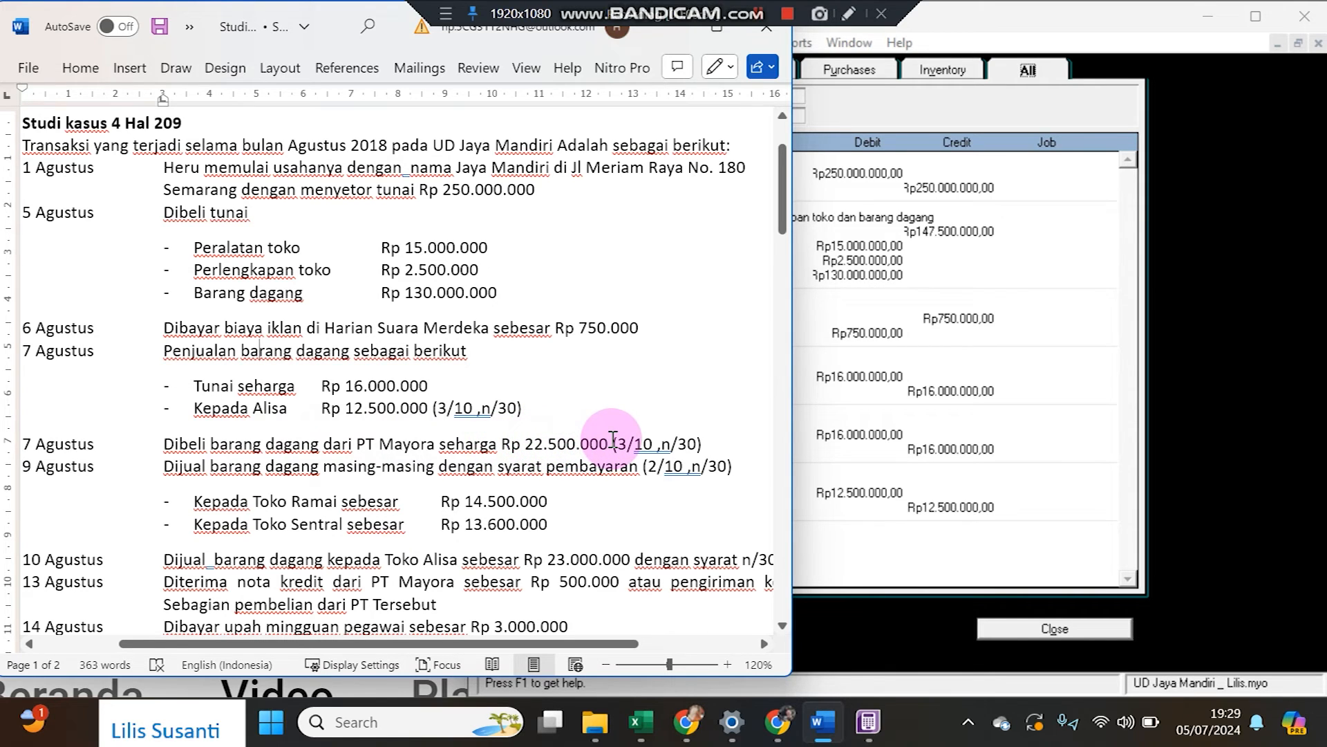
left_click(1055, 629)
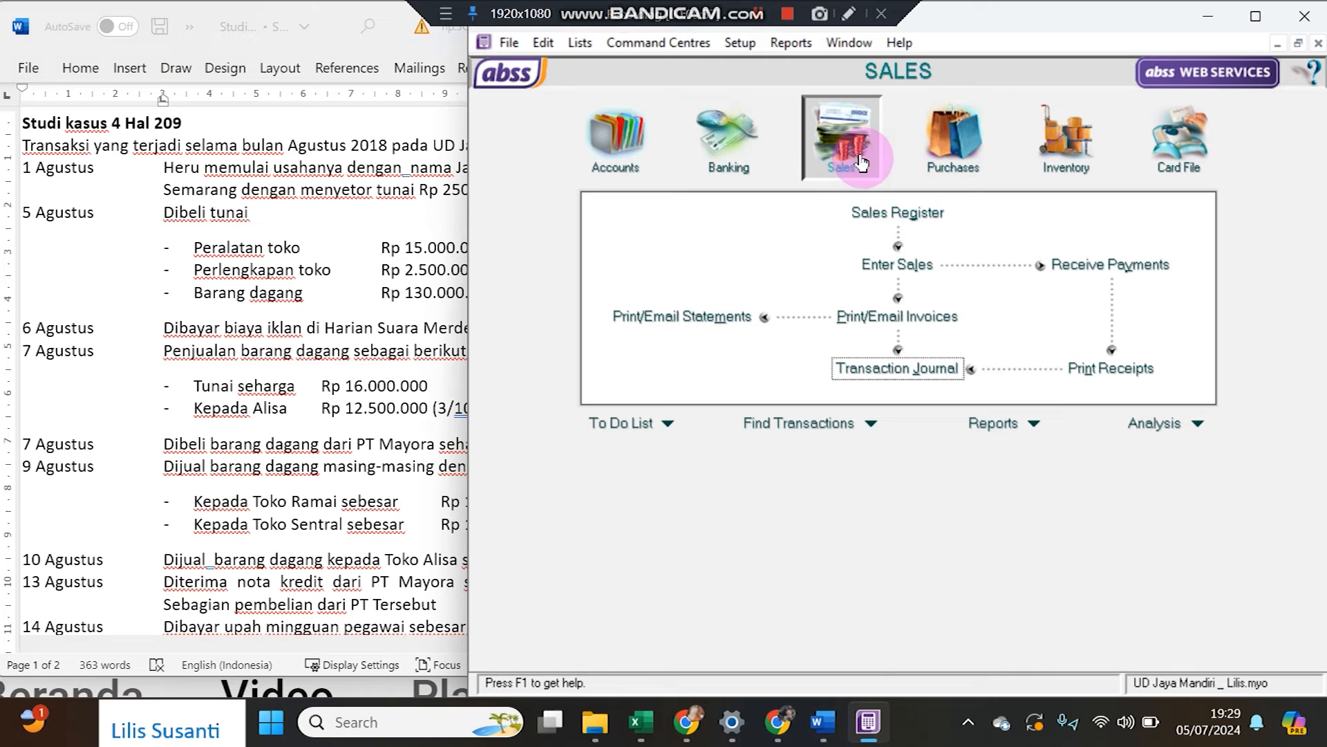
- Start a new purchase bill and quick-add PT Mayora as its supplier
left_click(948, 157)
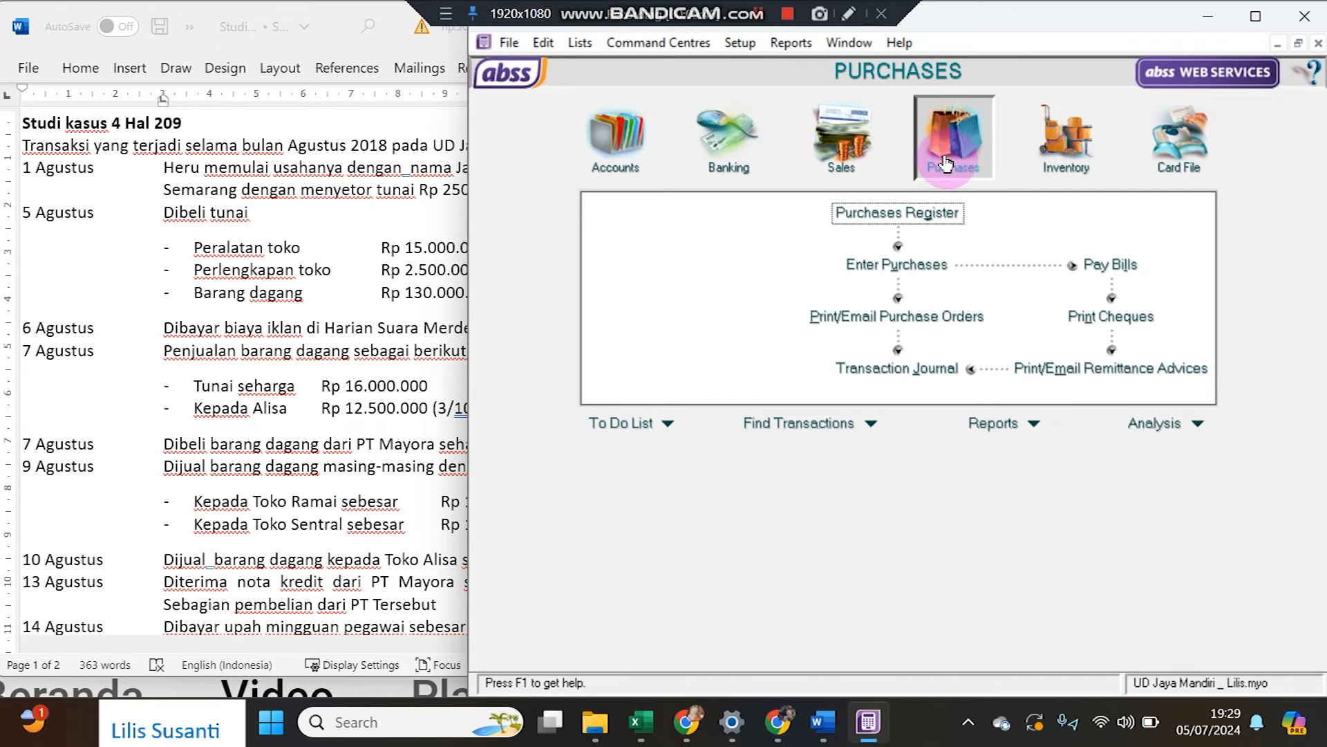
left_click(947, 268)
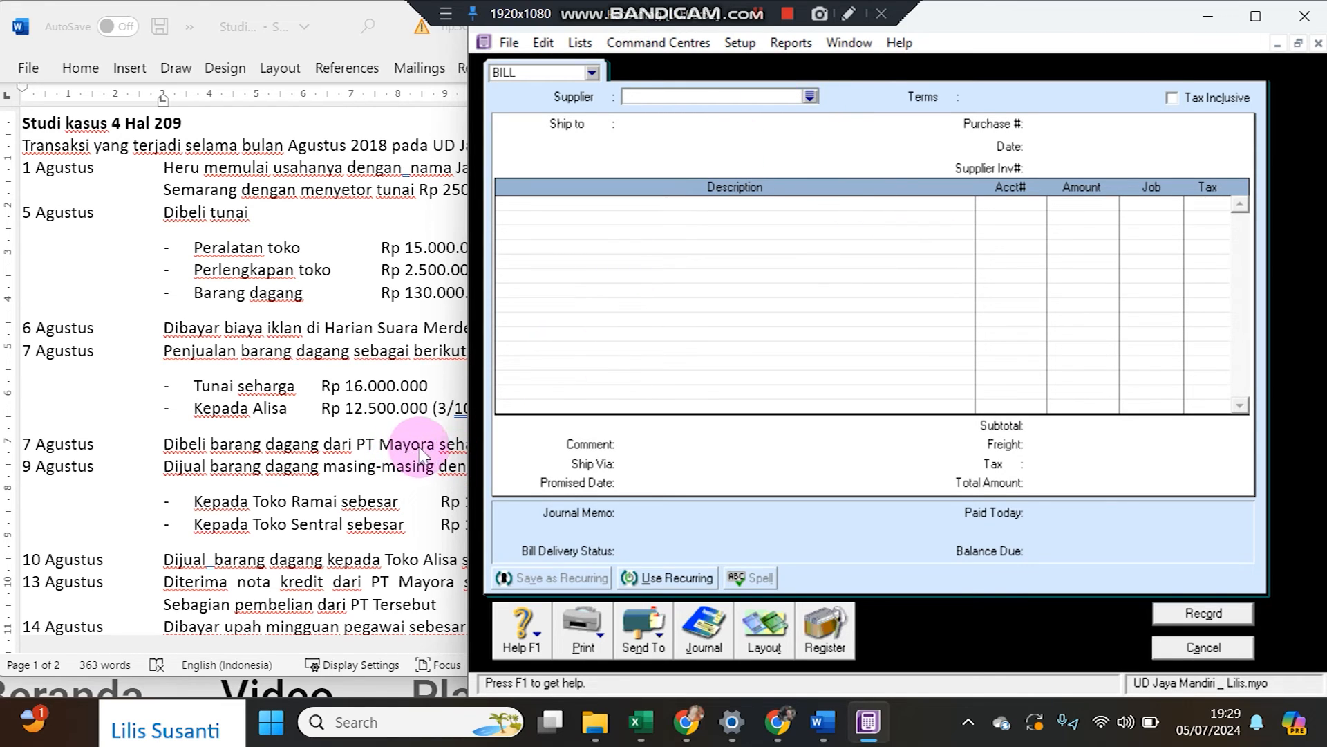
type("PT Mayora")
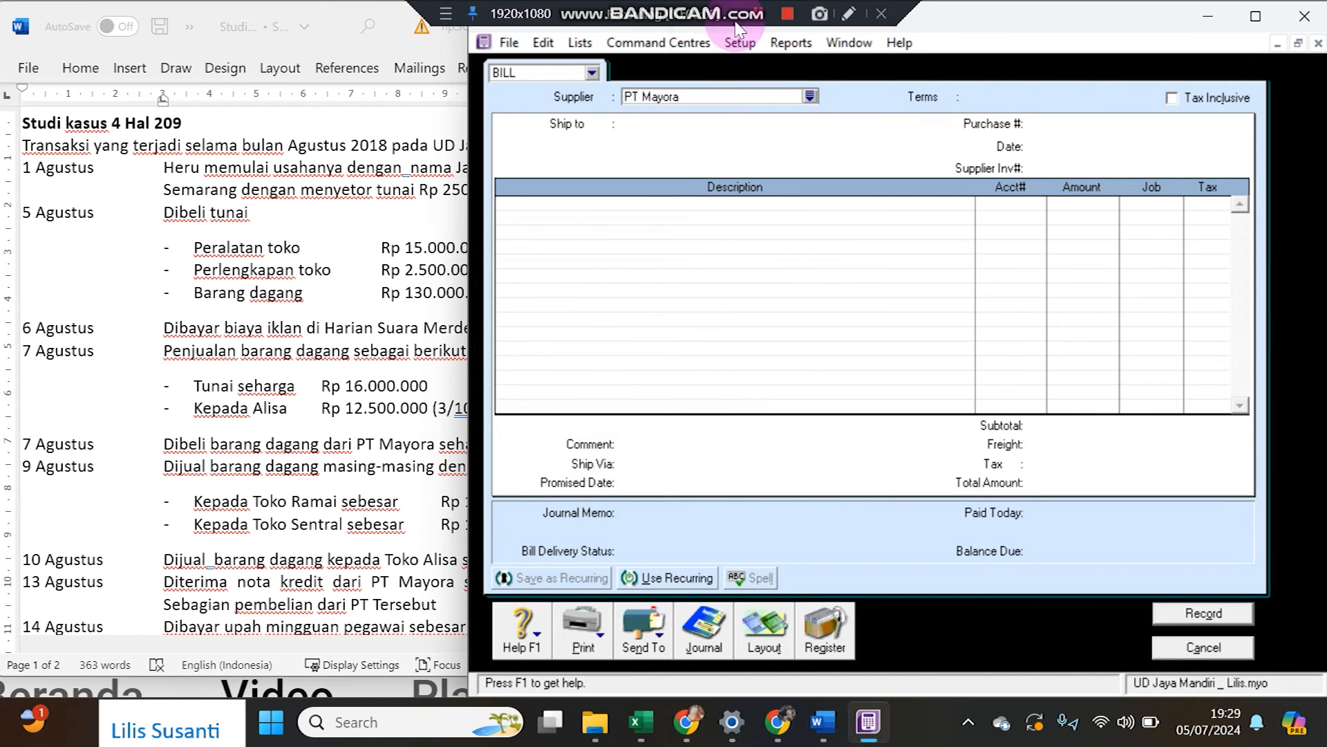
left_click(809, 96)
left_click(802, 531)
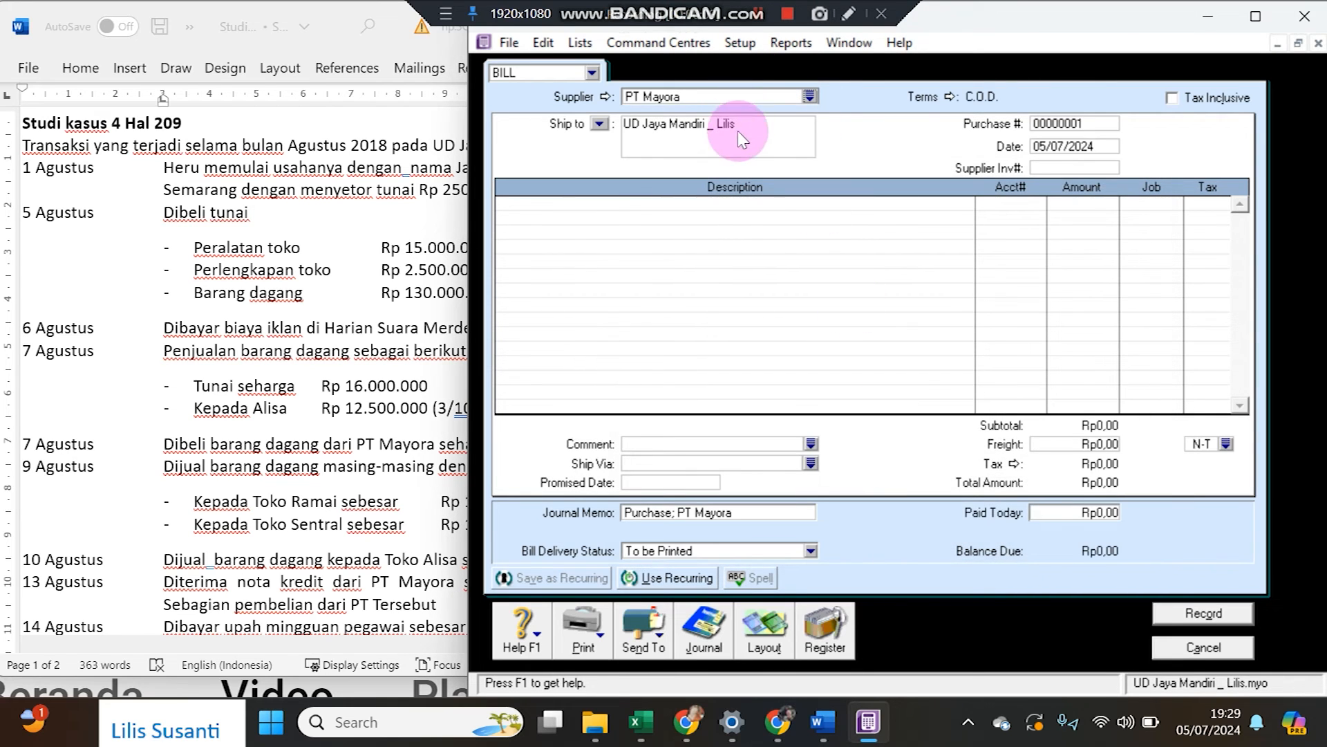
- Set the PT Mayora bill's credit terms to In a Given # of Days, with 10 discount days, 30 balance due days and 3% early-payment discount
left_click(299, 477)
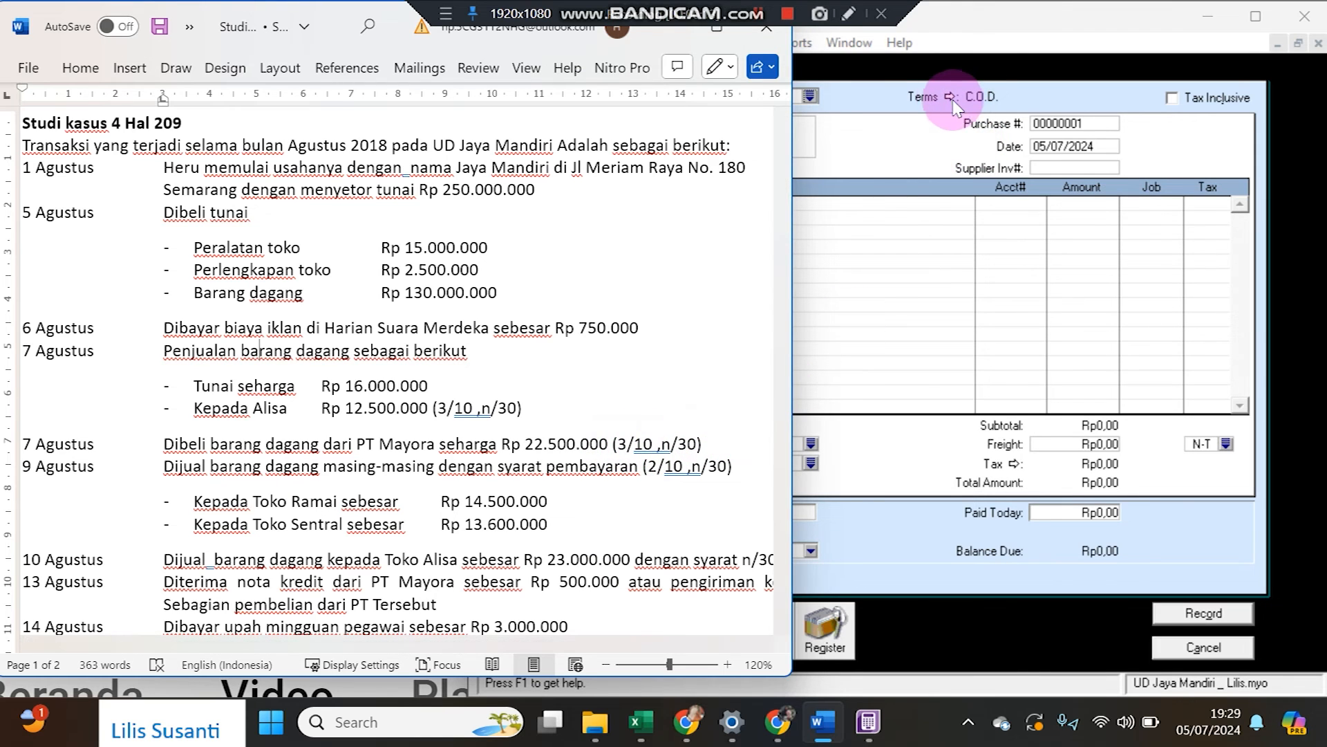
left_click(930, 97)
left_click(971, 231)
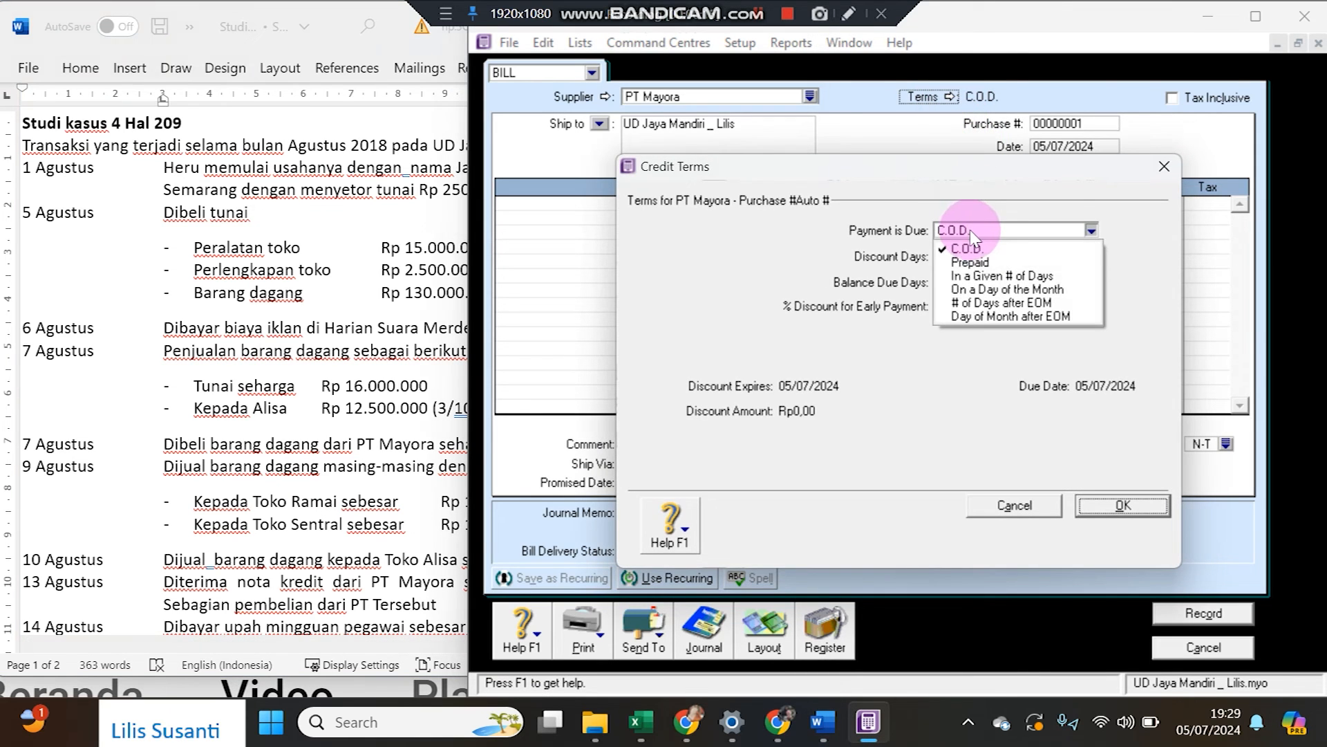
left_click(968, 275)
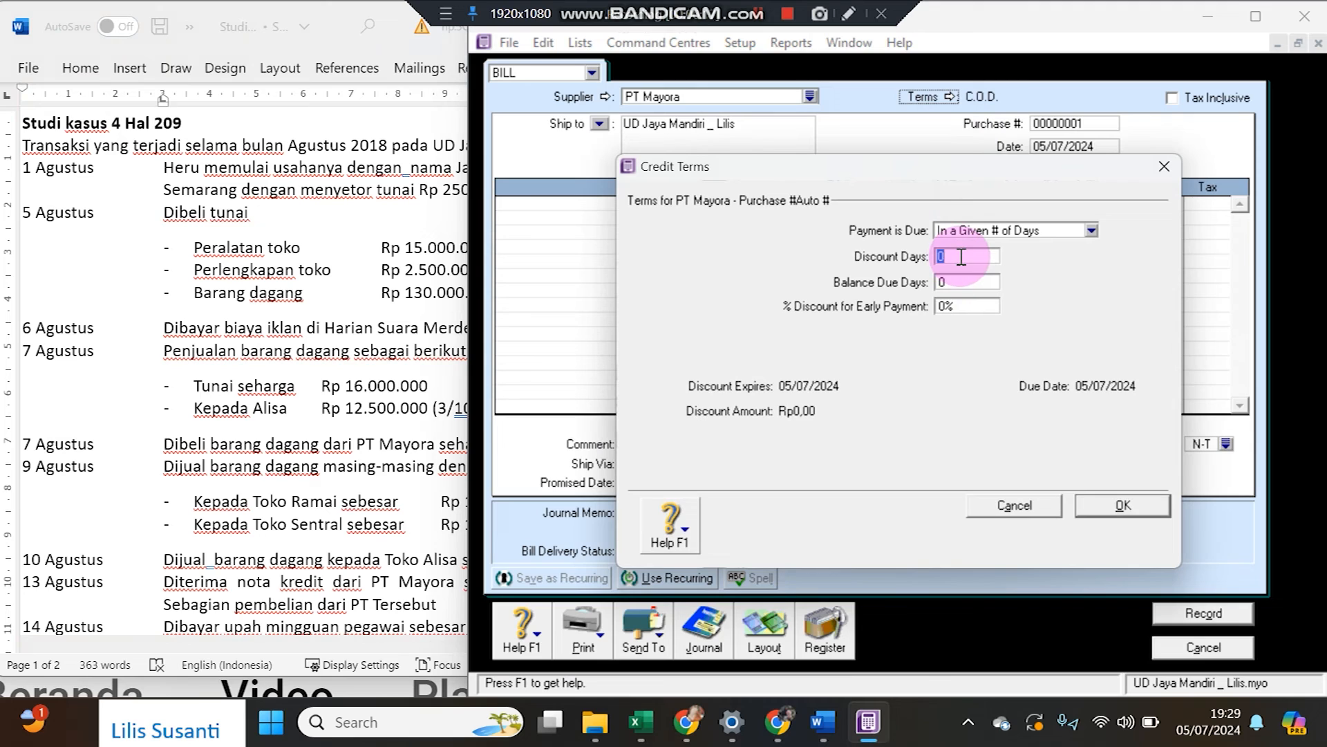
type("10")
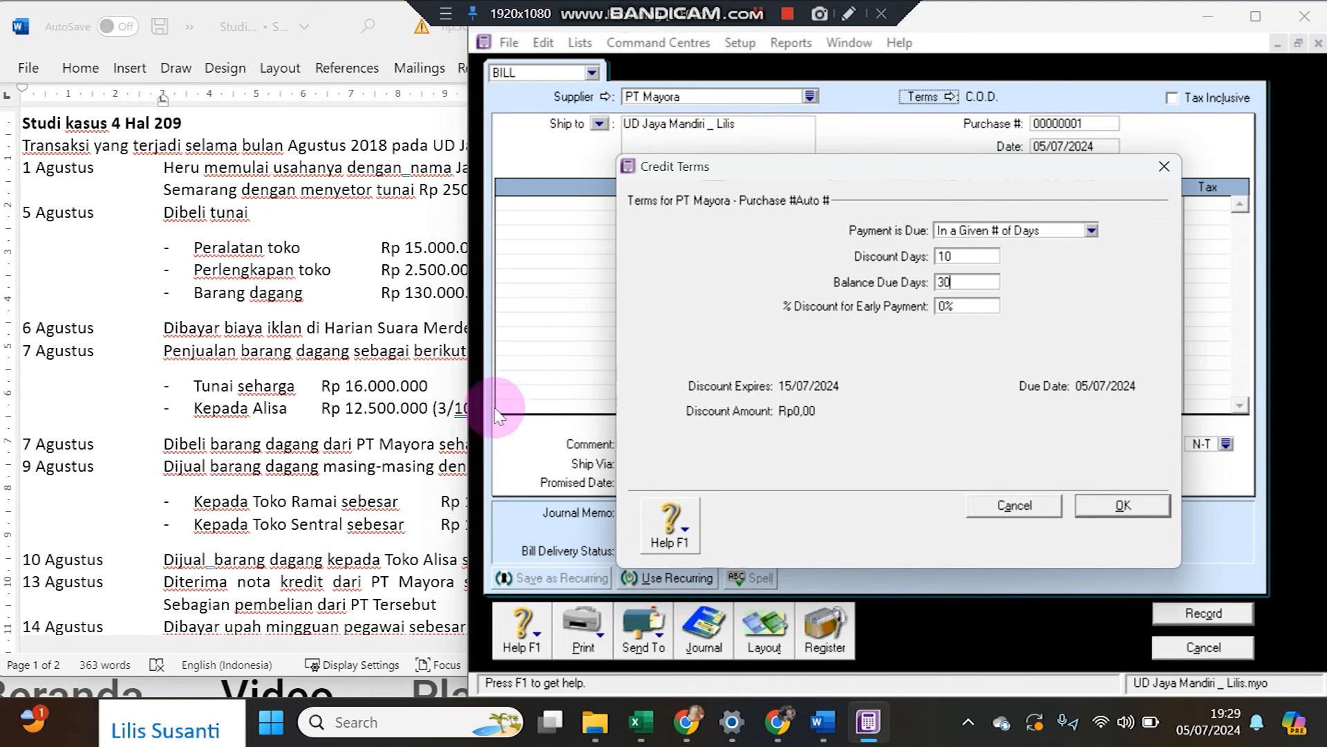
left_click(402, 453)
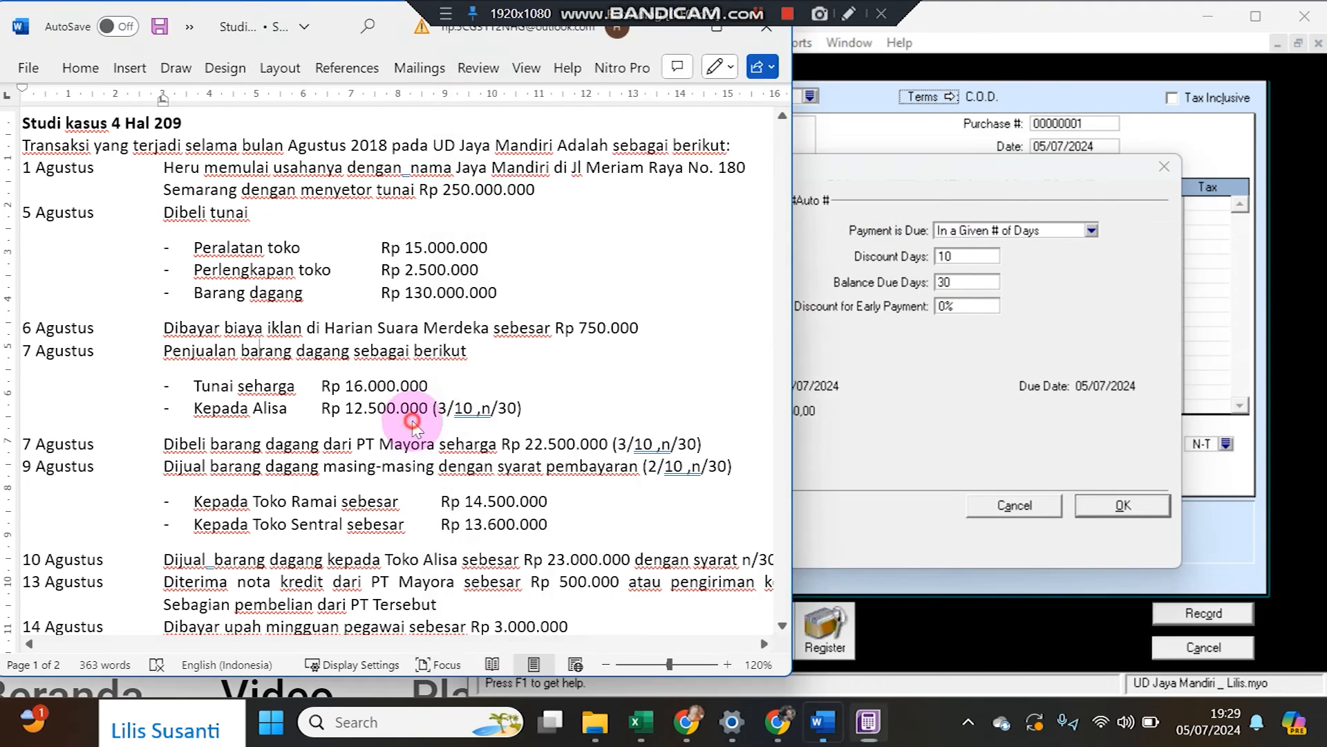
left_click(961, 311)
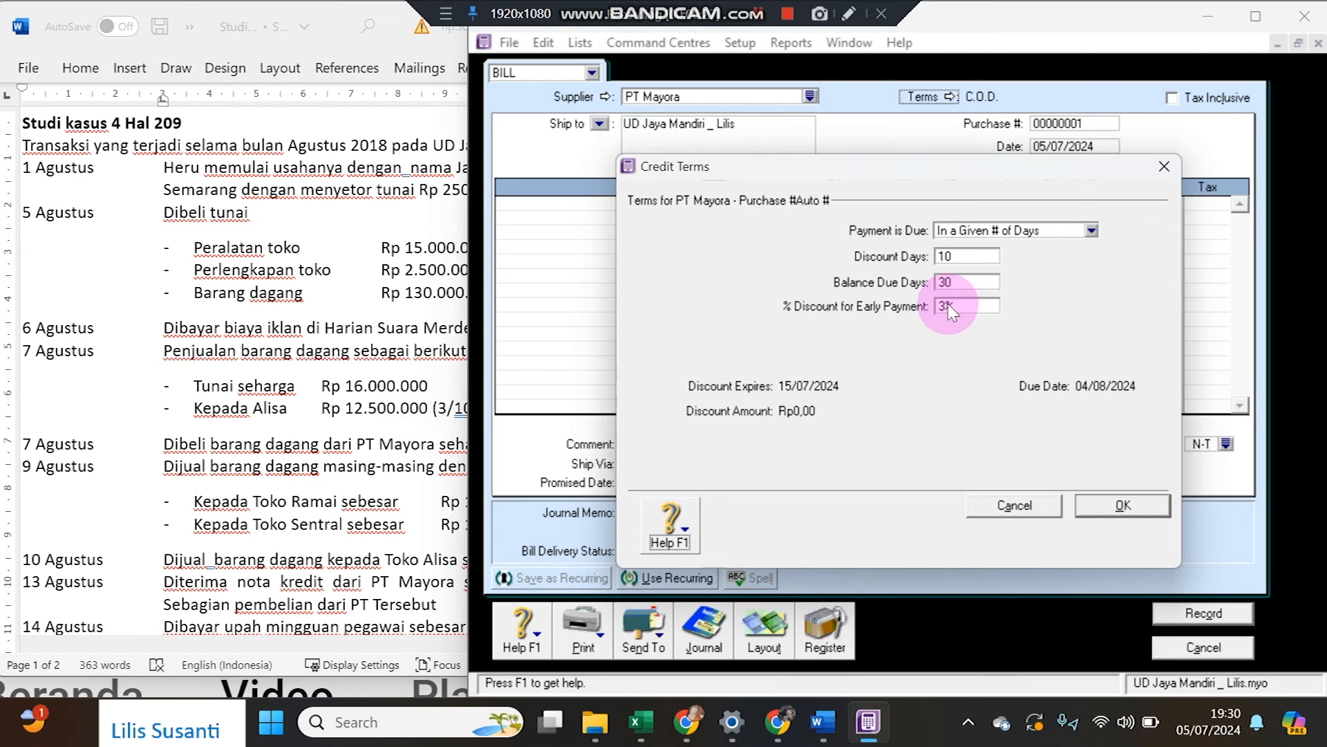
left_click(1114, 504)
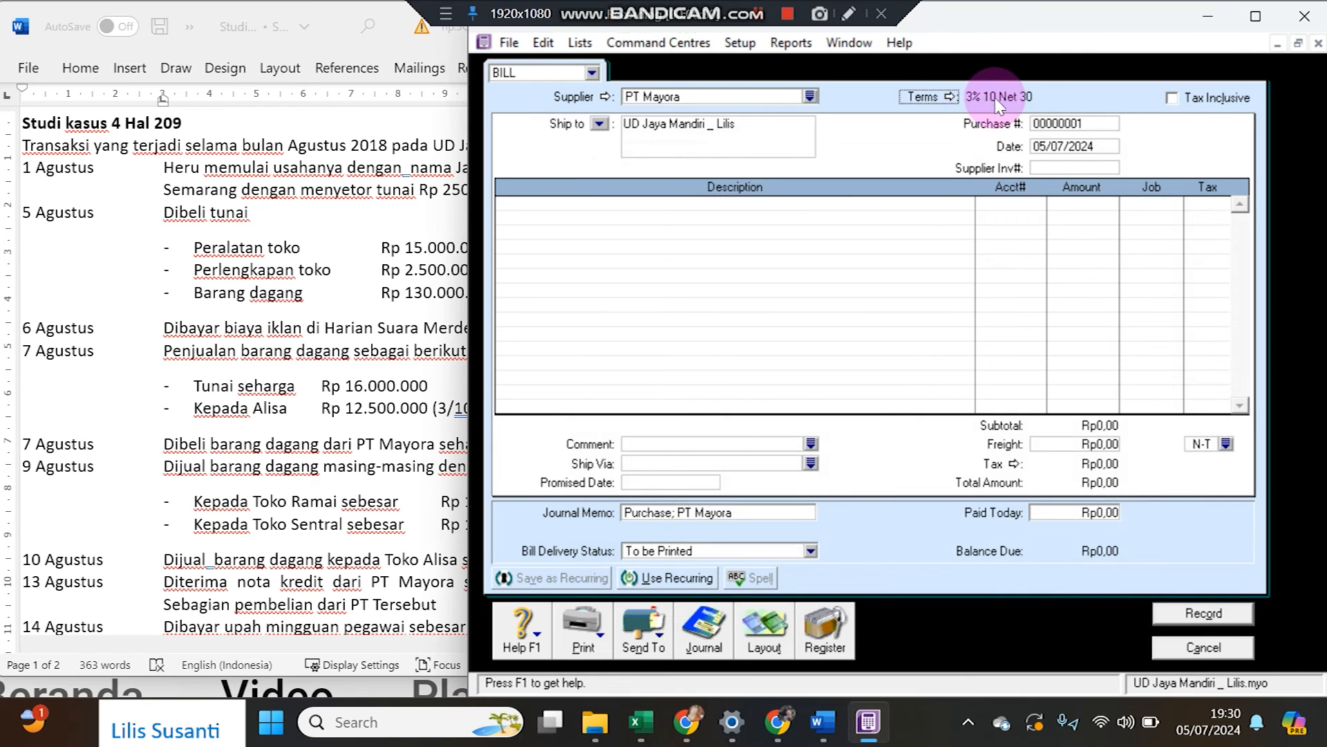
- Date the purchase bill 07/08/2018 and add a "Pembelian kredit" line assigned to account 5-1000 Pembelian
left_click(276, 429)
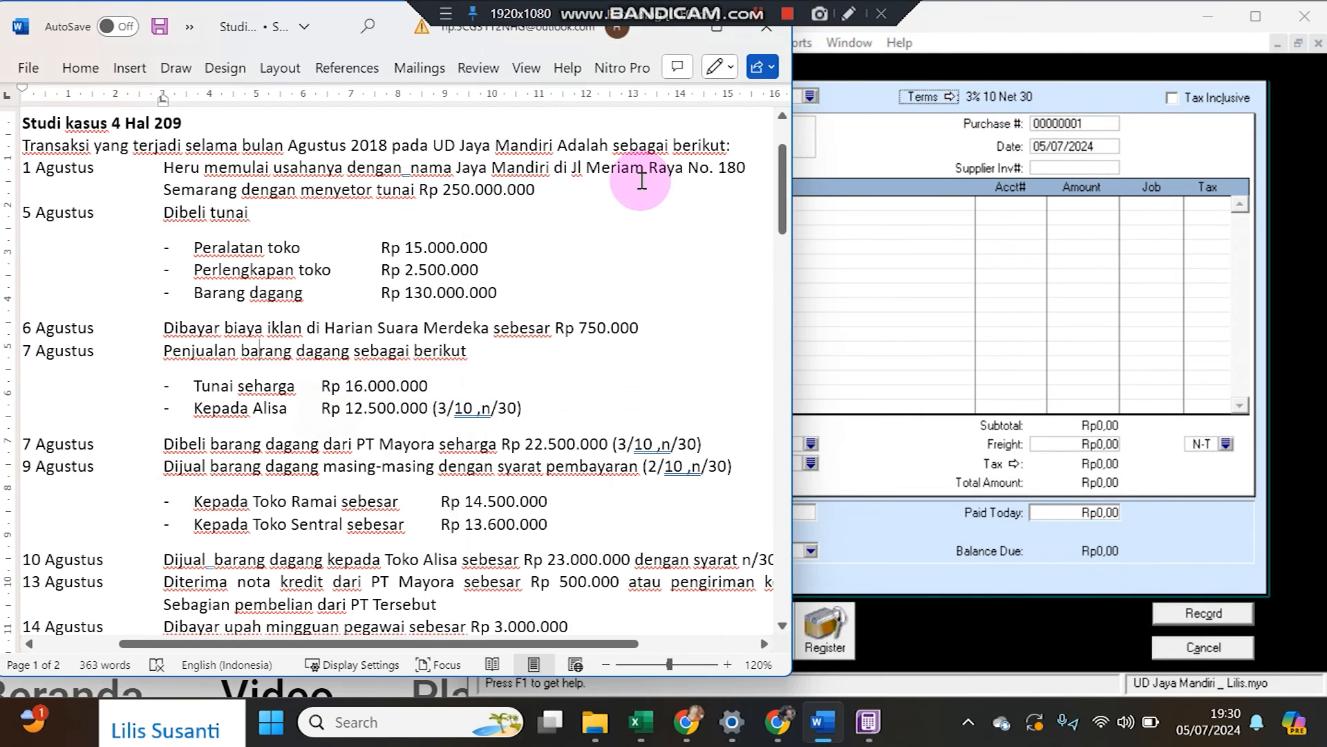
left_click(1095, 148)
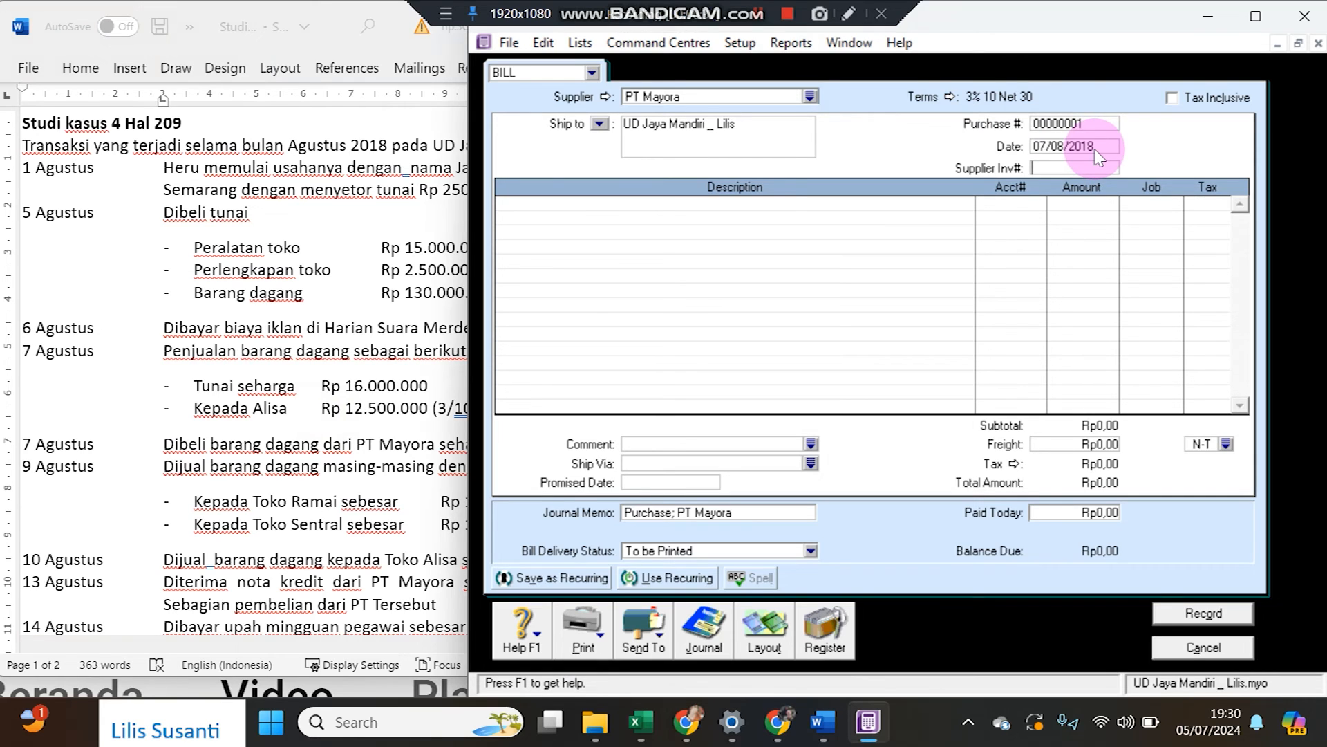
left_click(588, 206)
type("Pembelian kredit")
key("Tab")
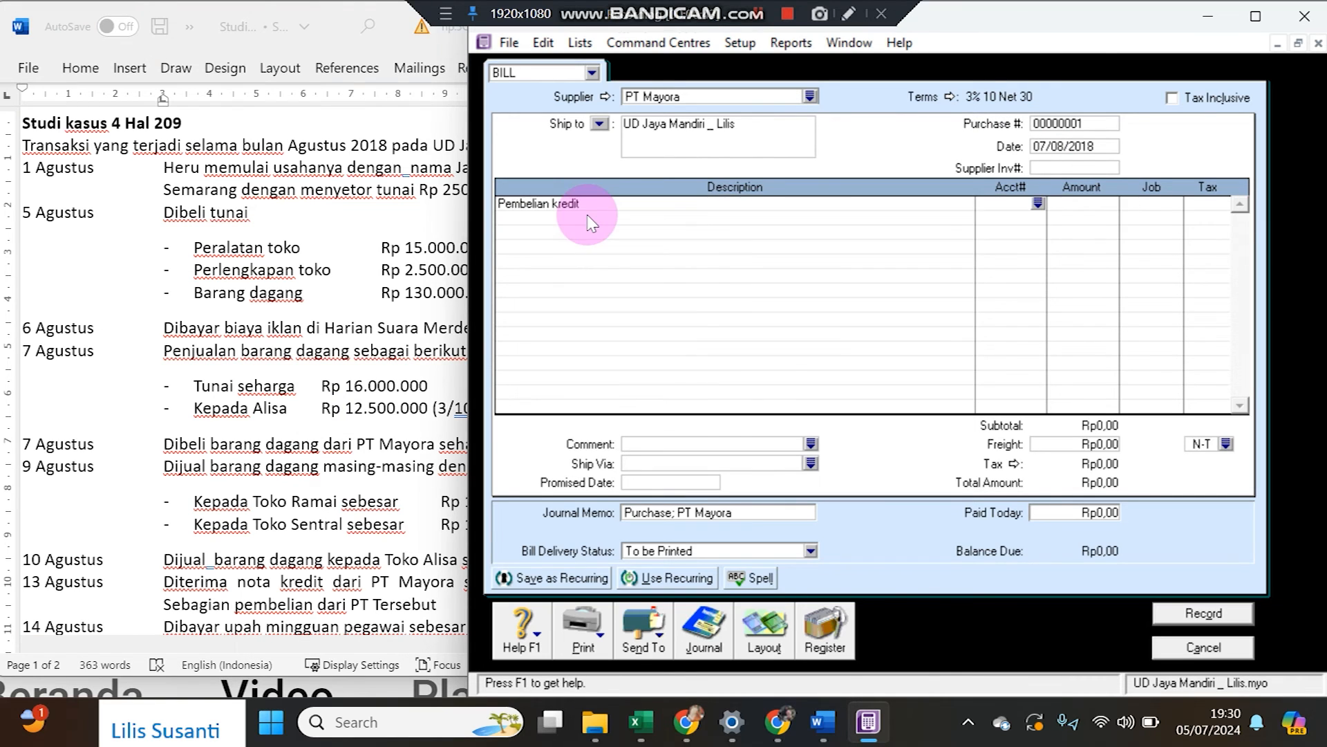
type("6")
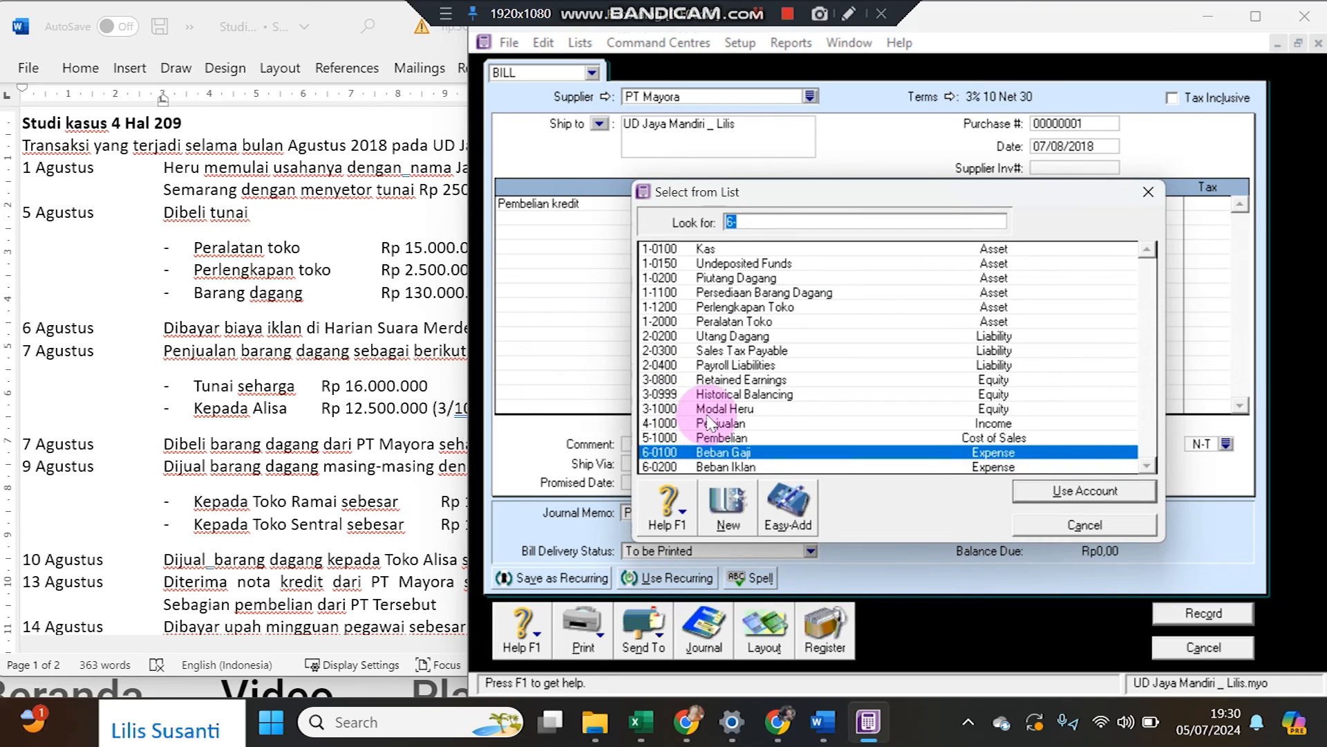
double_click(716, 439)
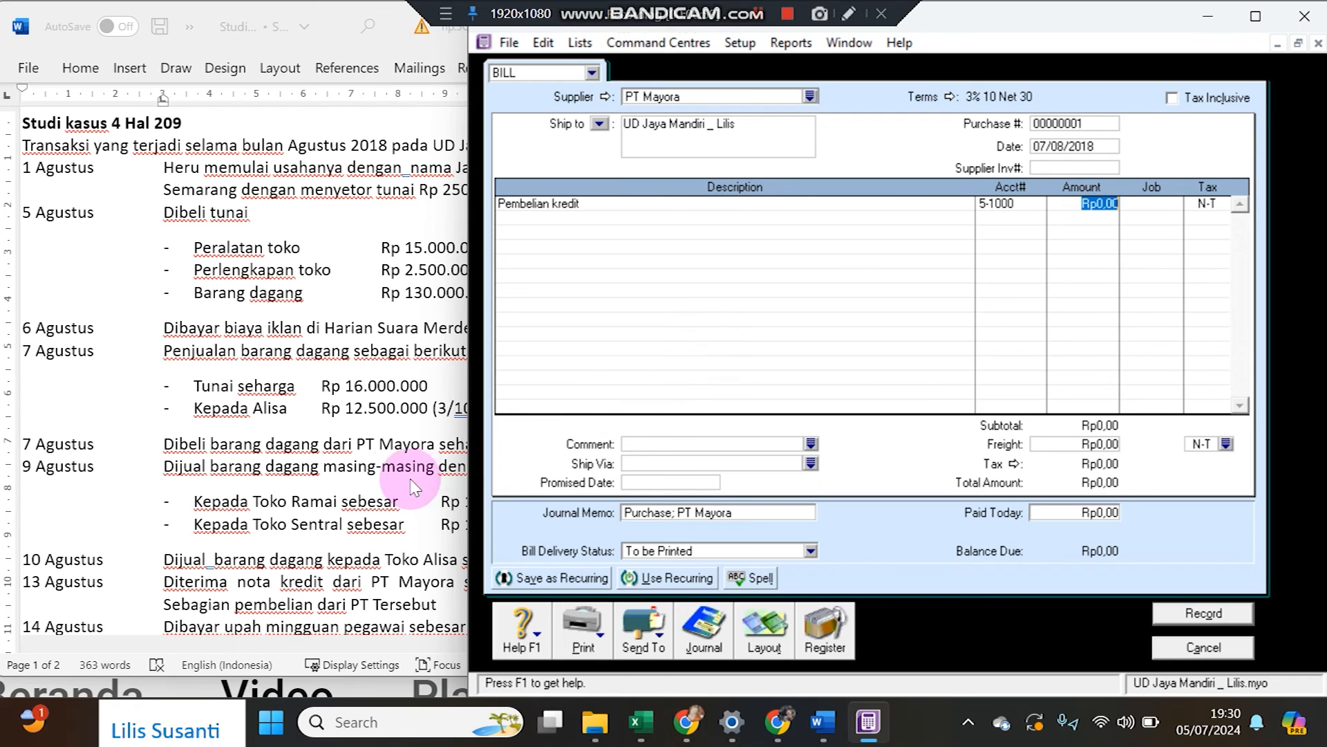
- Enter Rp 22.500.000 as the amount of the "Pembelian kredit" line, following the case study document
left_click(348, 446)
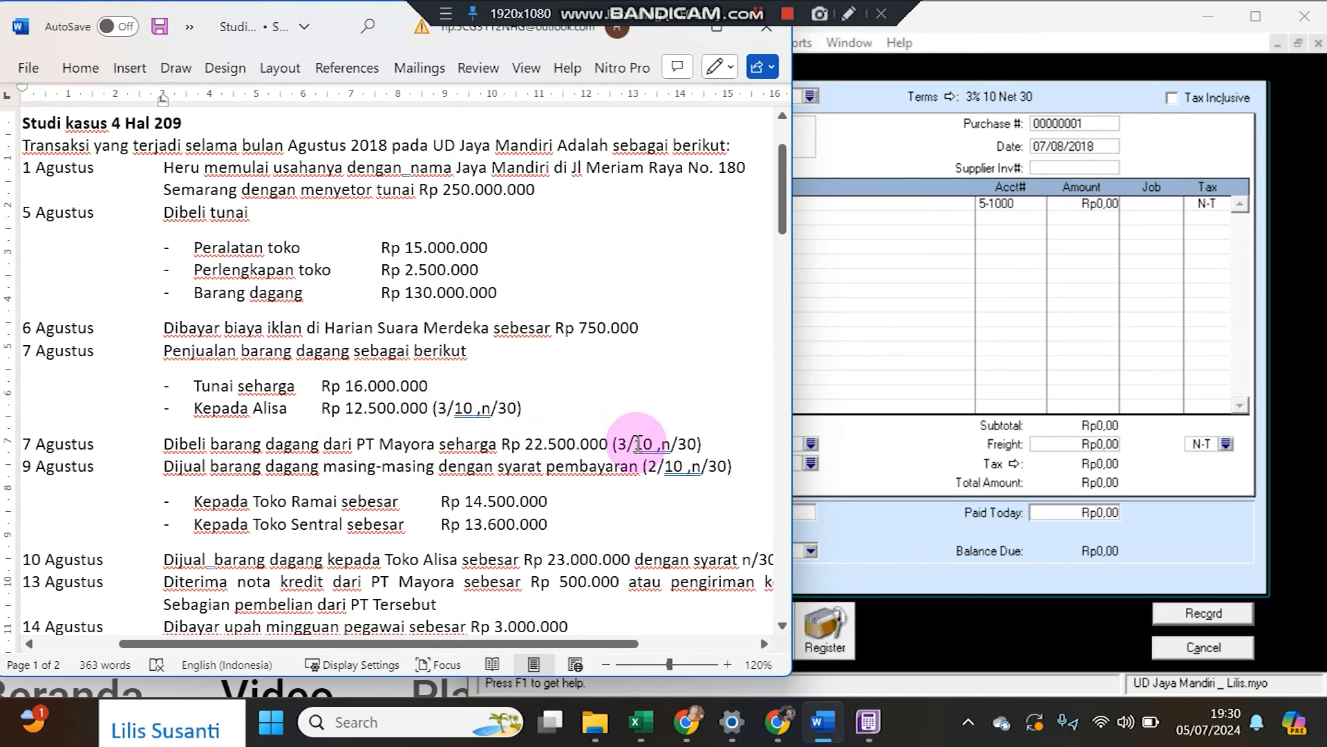
left_click(1096, 202)
left_click_drag(1060, 209, 1142, 202)
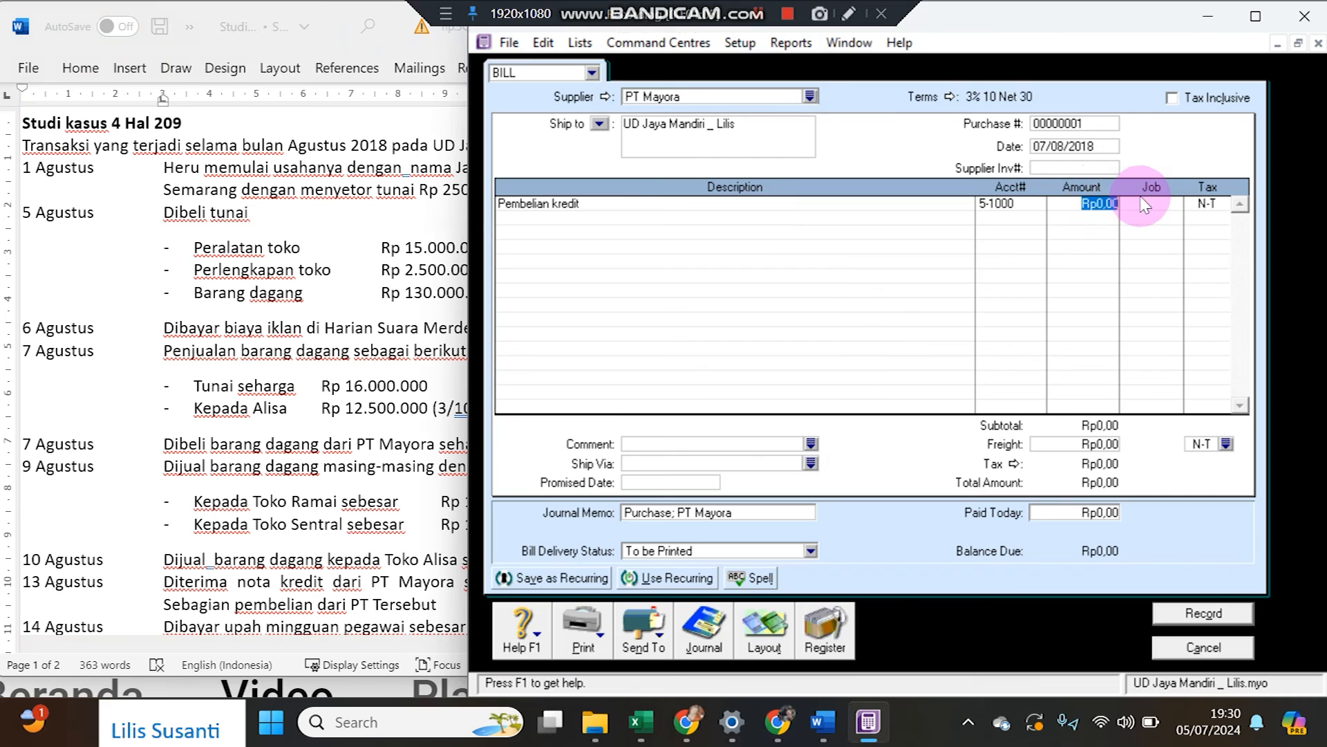
type("22500000")
key("Return")
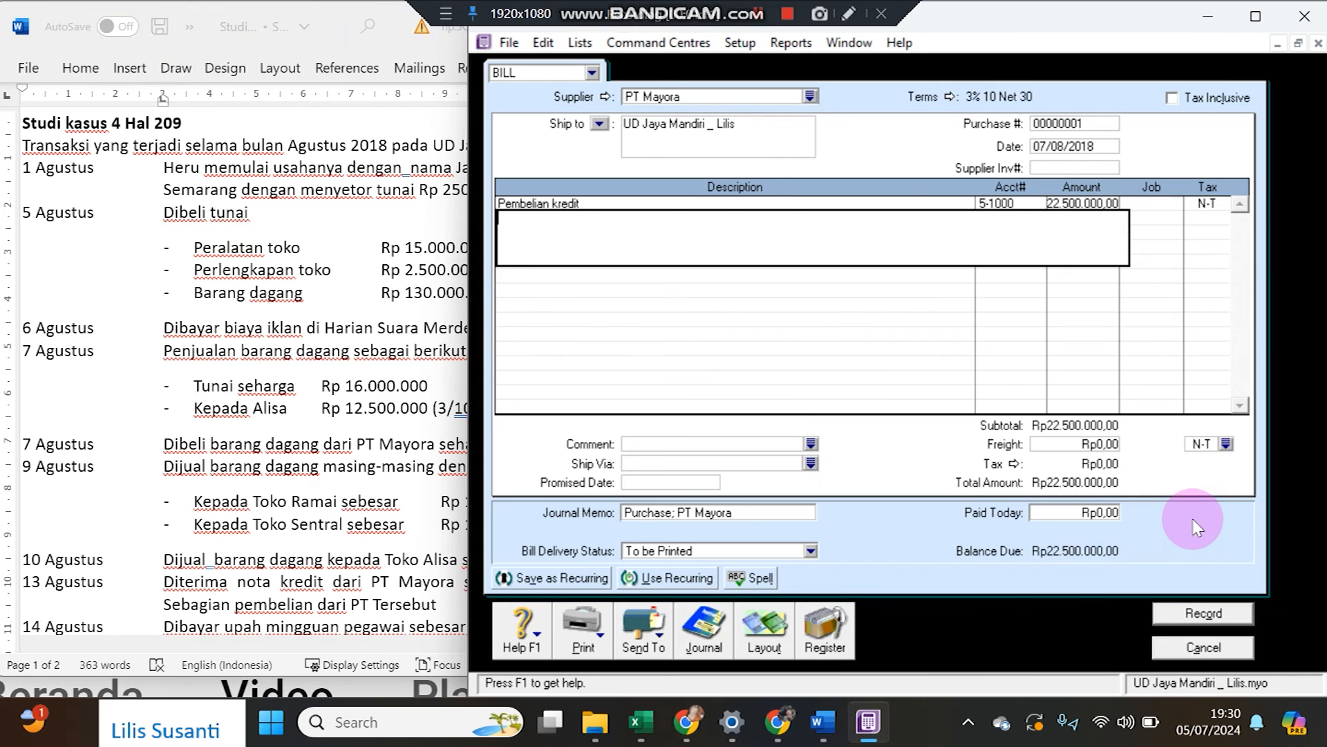
- Record the PT Mayora purchase bill, ignoring all spelling suggestions, and leave purchase entry
left_click(1210, 615)
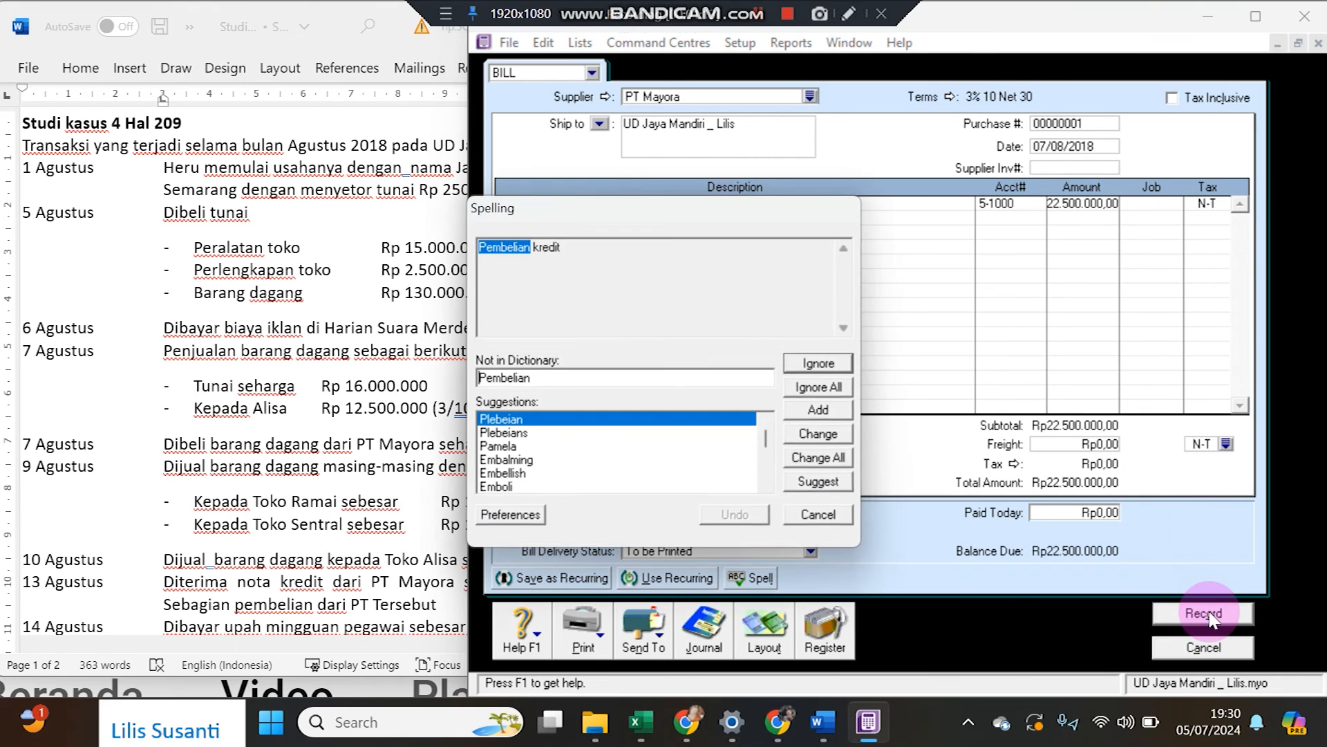
left_click(830, 389)
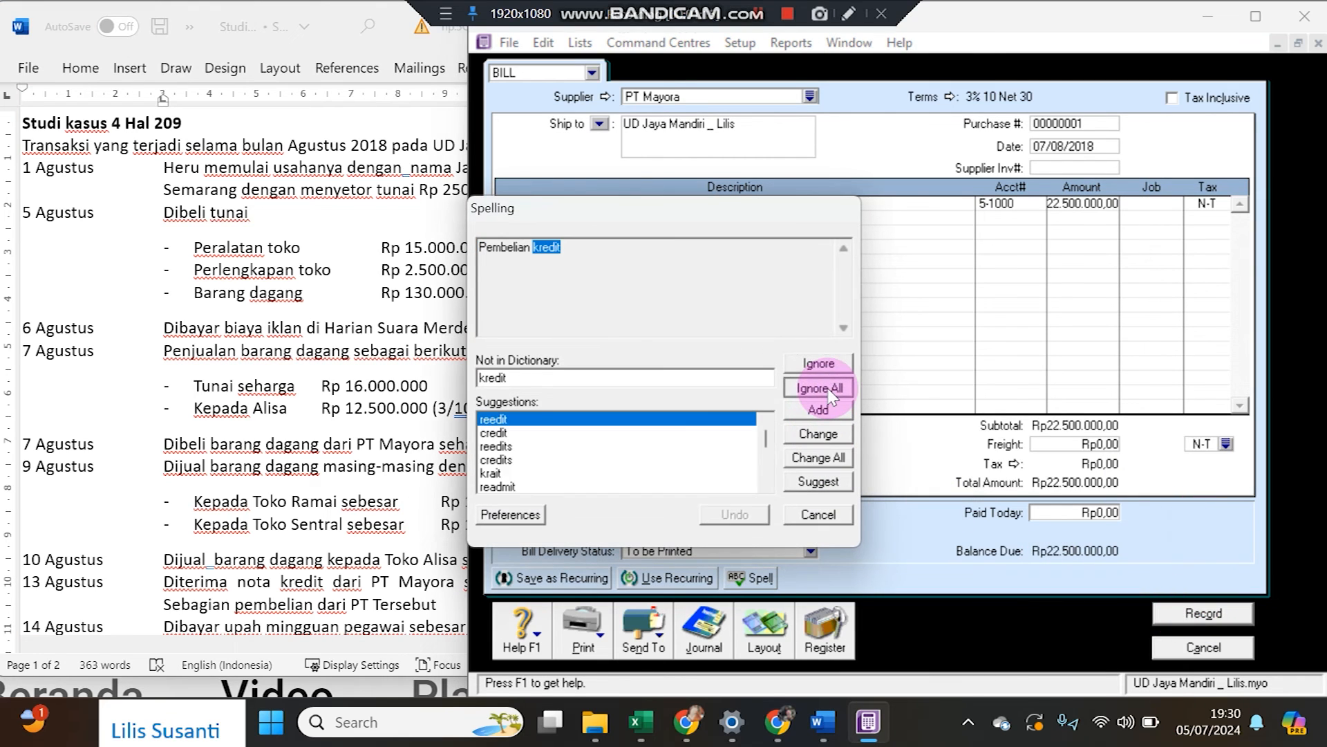
left_click(829, 387)
left_click(1199, 647)
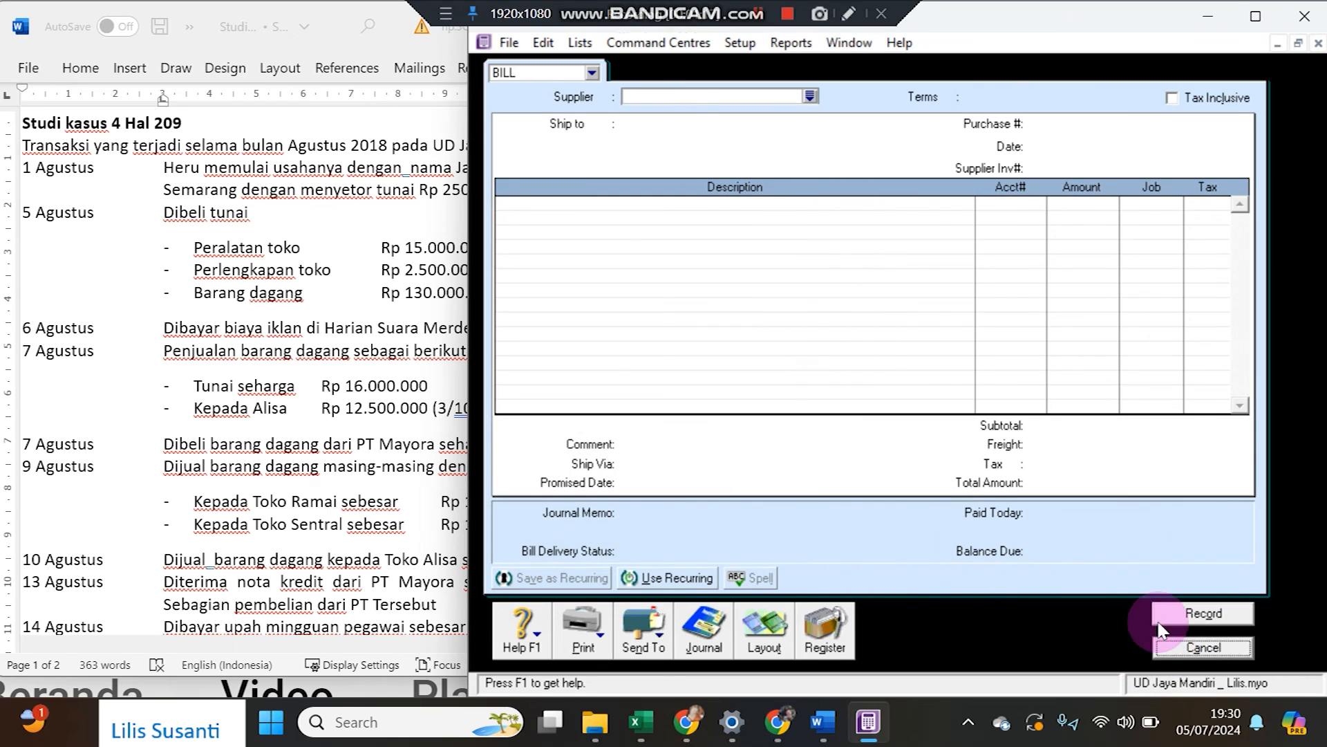
- Check the new purchase in the Transaction Journal, and review the sales entries and the full list of recorded transactions
left_click(927, 373)
left_click(1075, 630)
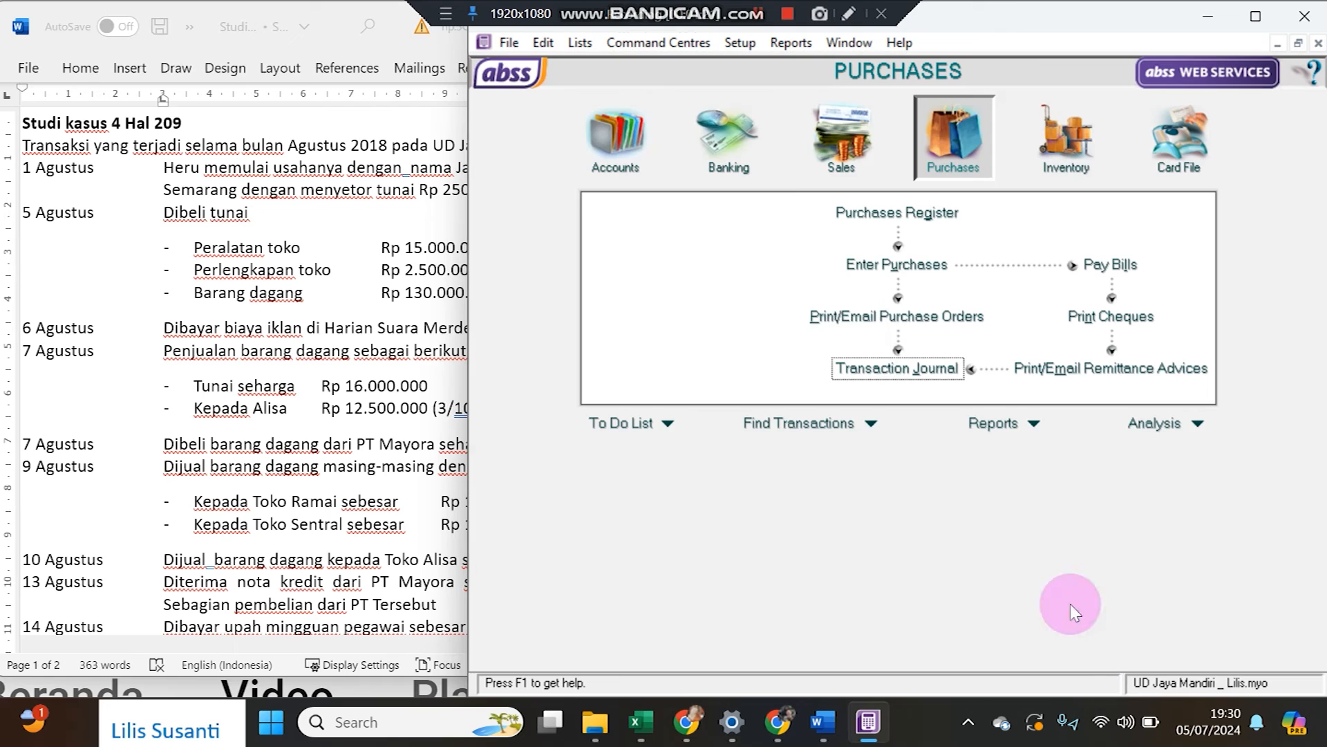
left_click(633, 149)
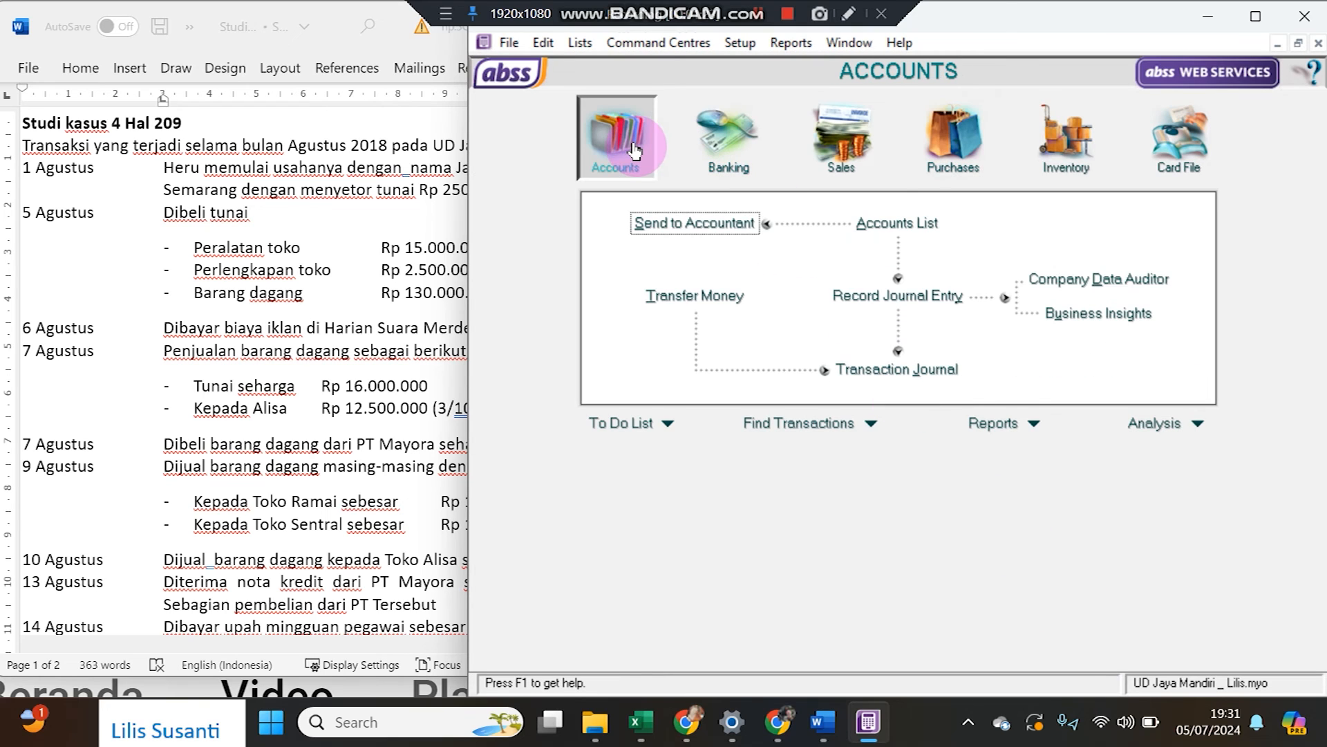
left_click(726, 142)
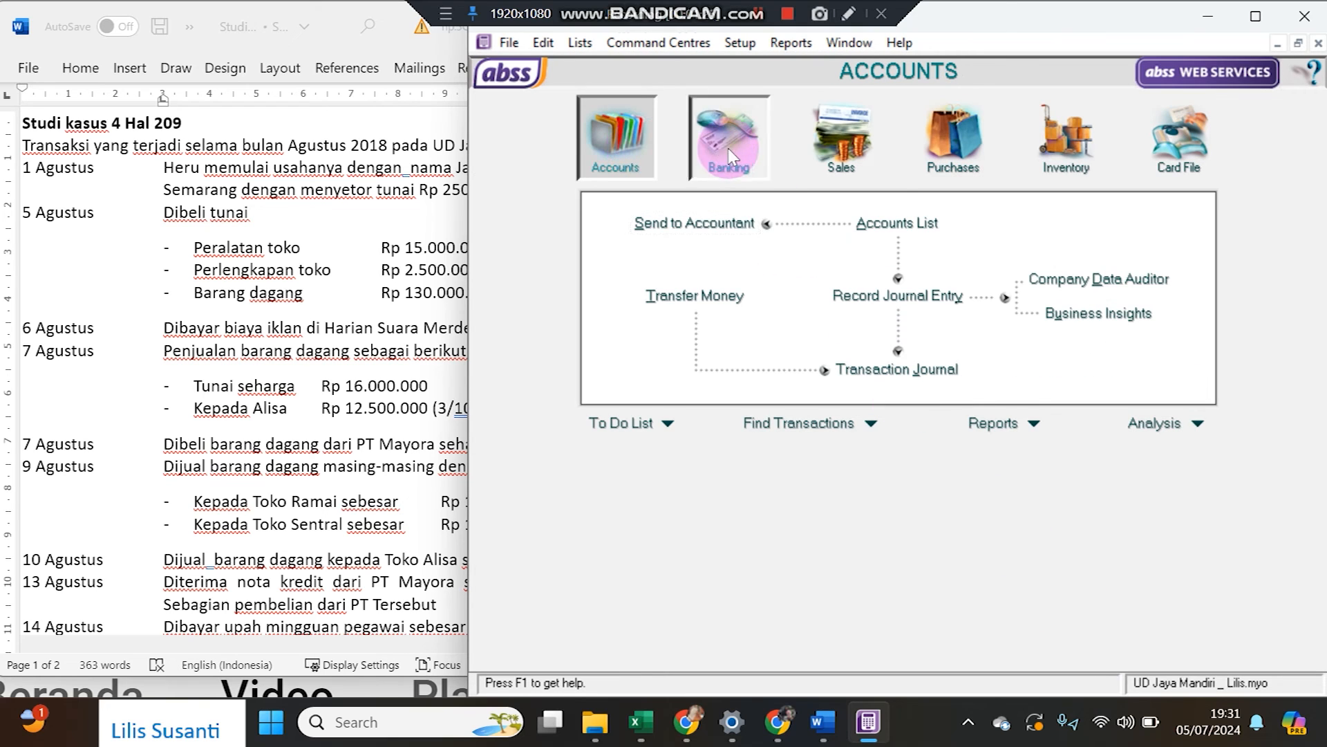
left_click(853, 147)
left_click(954, 138)
left_click(1066, 138)
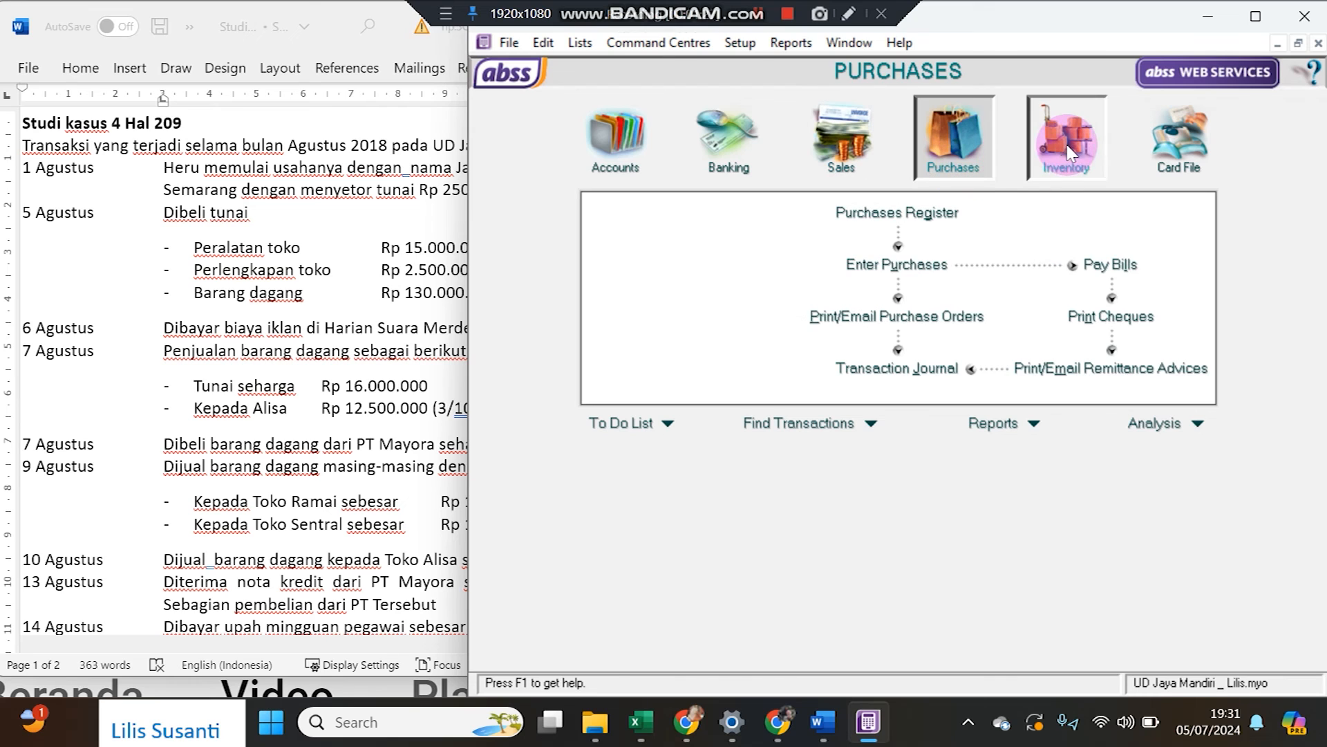
left_click(892, 367)
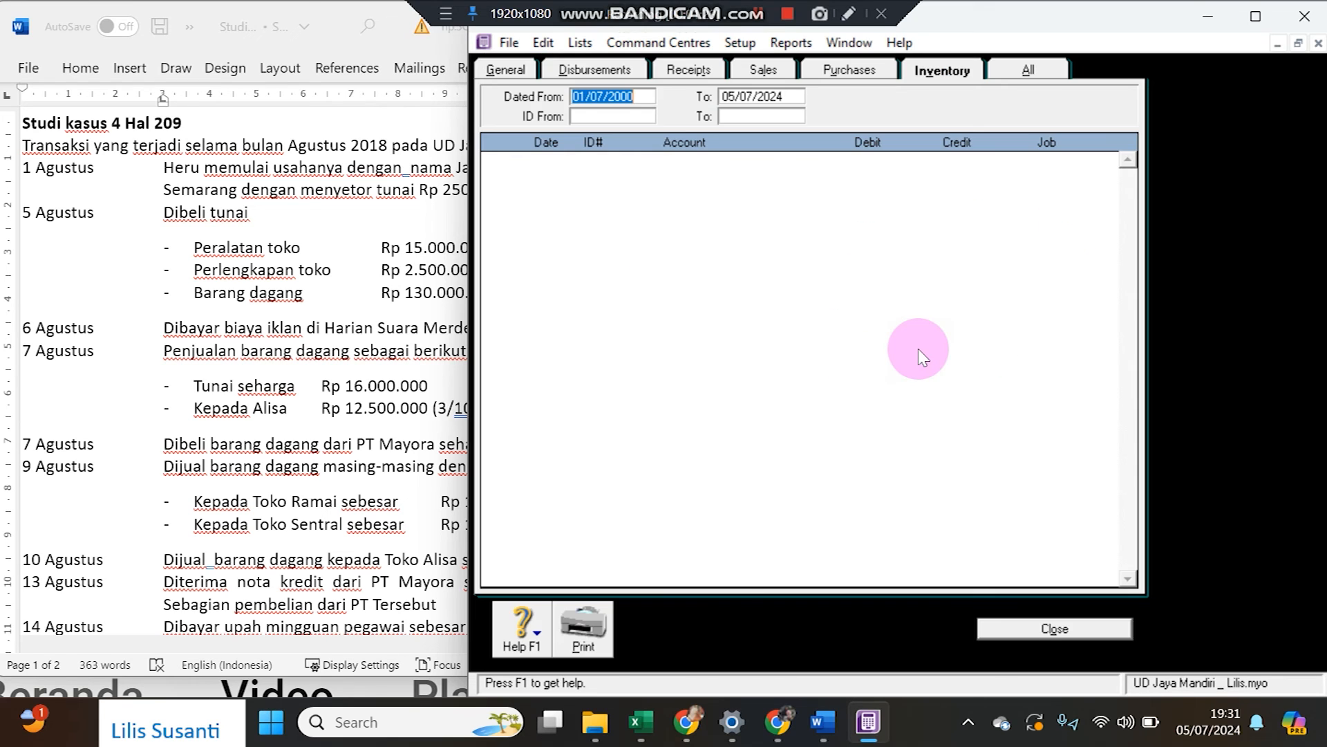
left_click(845, 73)
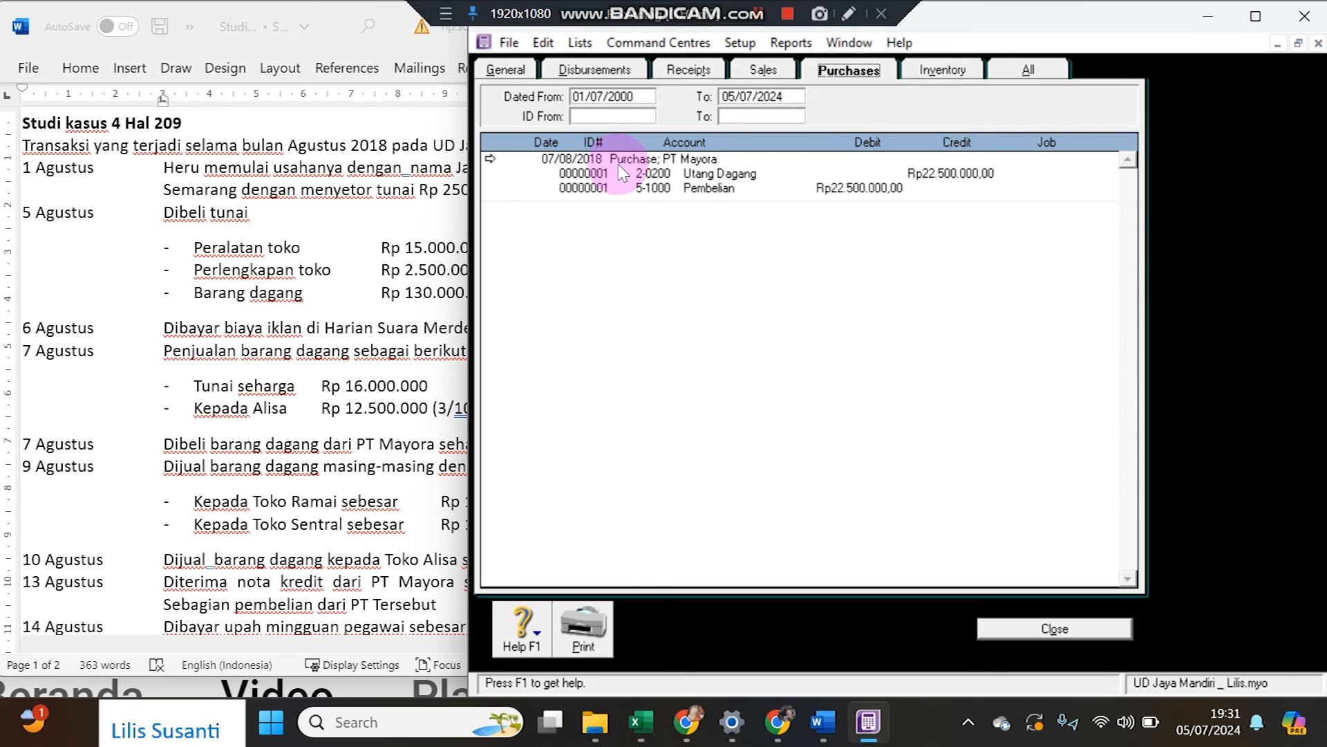
left_click(757, 69)
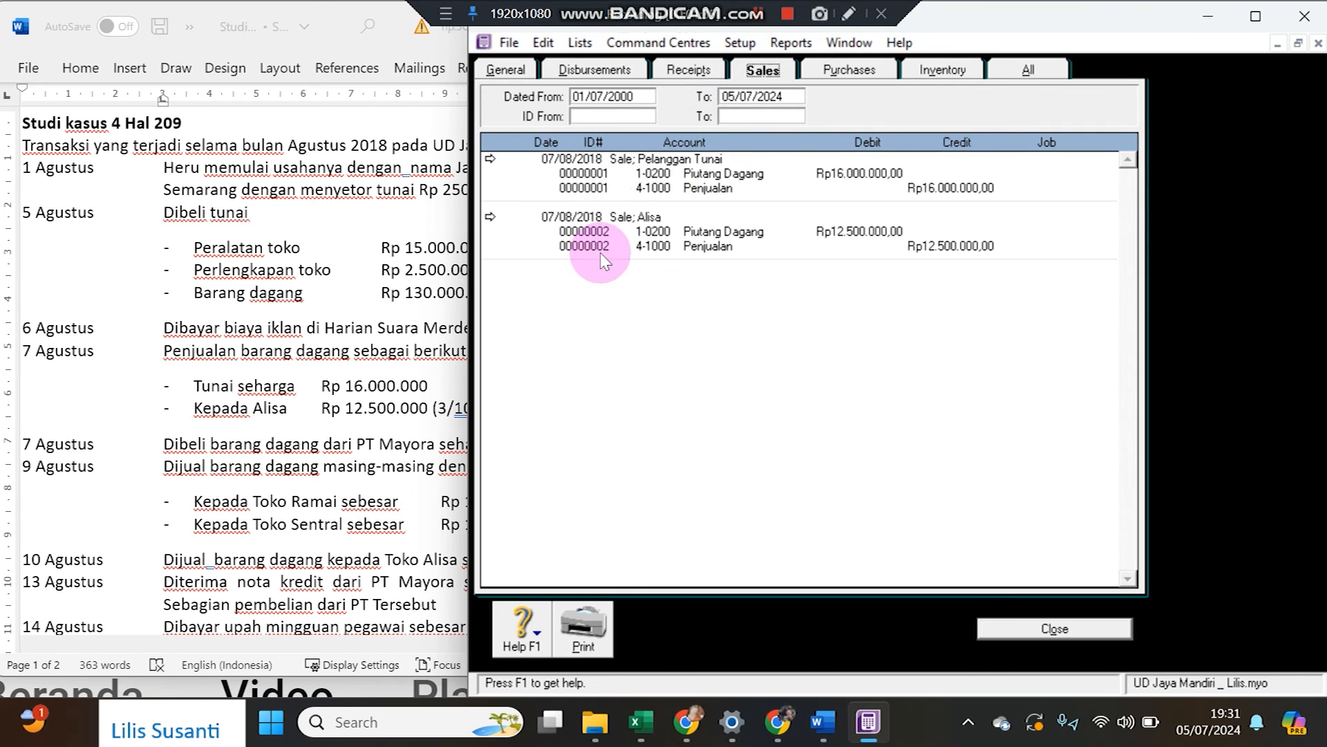
left_click(1026, 72)
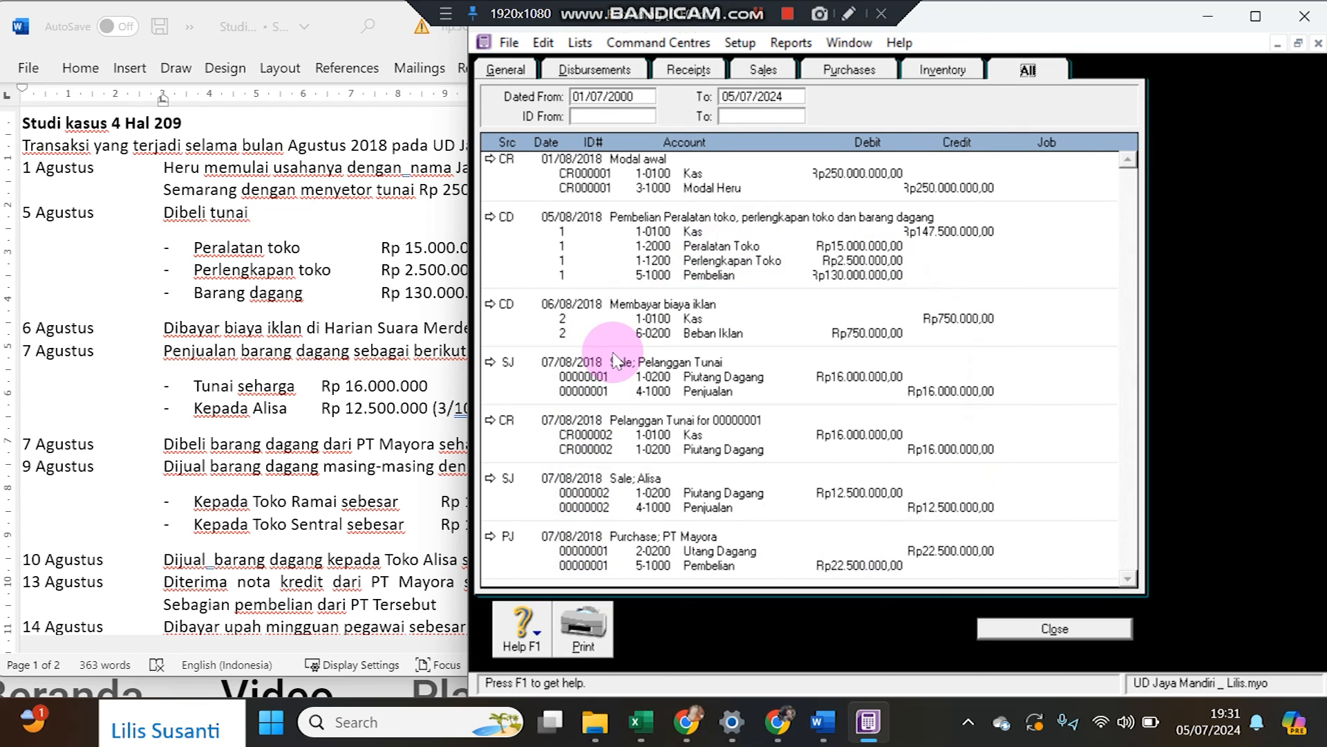
- Switch to the Word case study and highlight the 7 August PT Mayora purchase line in yellow
left_click(204, 448)
left_click_drag(28, 439, 720, 445)
left_click(92, 69)
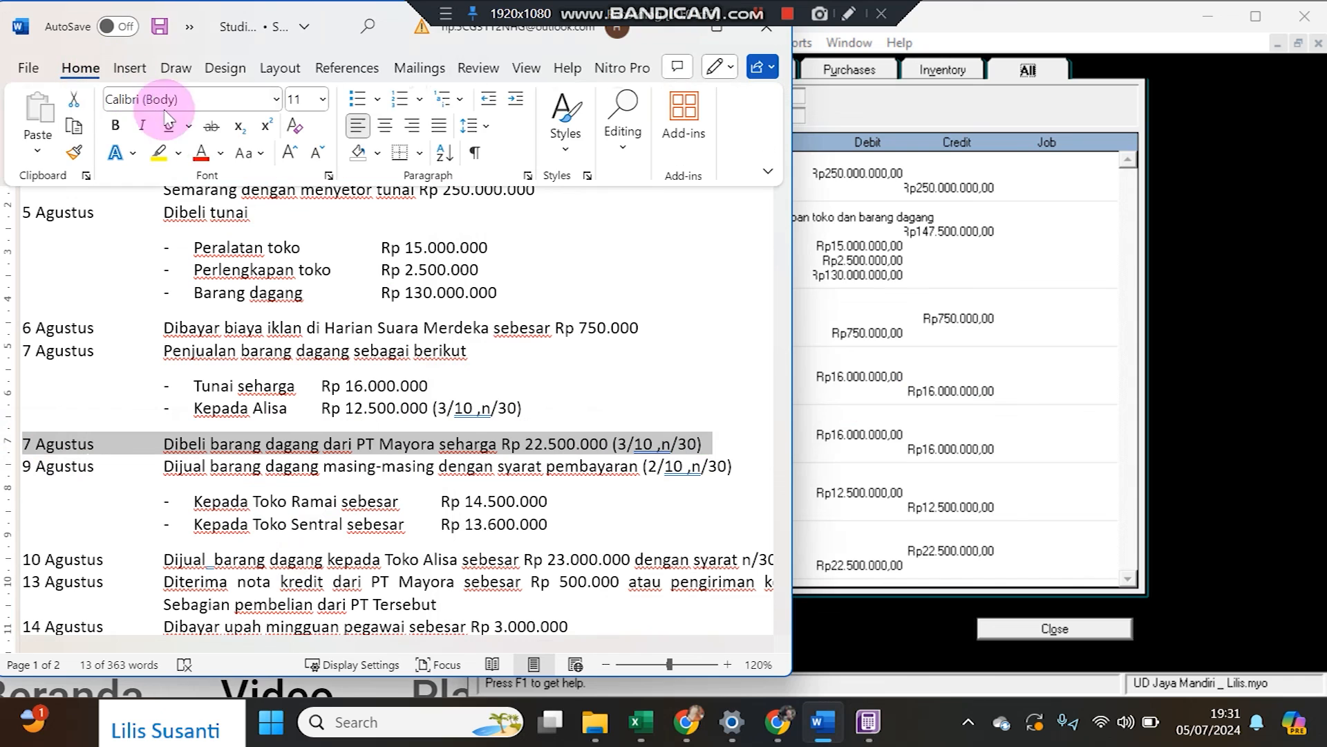
left_click(159, 150)
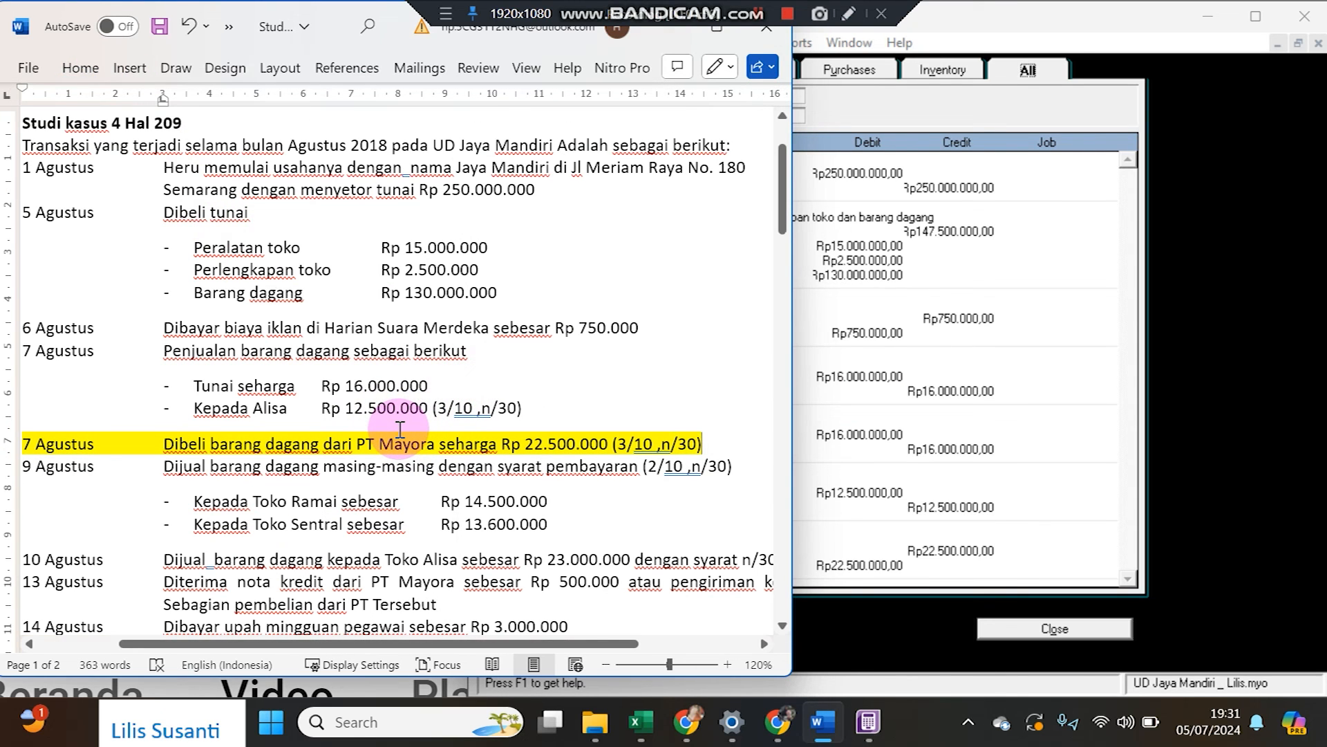
- Read through the August transactions in the case study alongside the recorded journal entries, and close the Transaction Journal
scroll(398, 432, "down", 4)
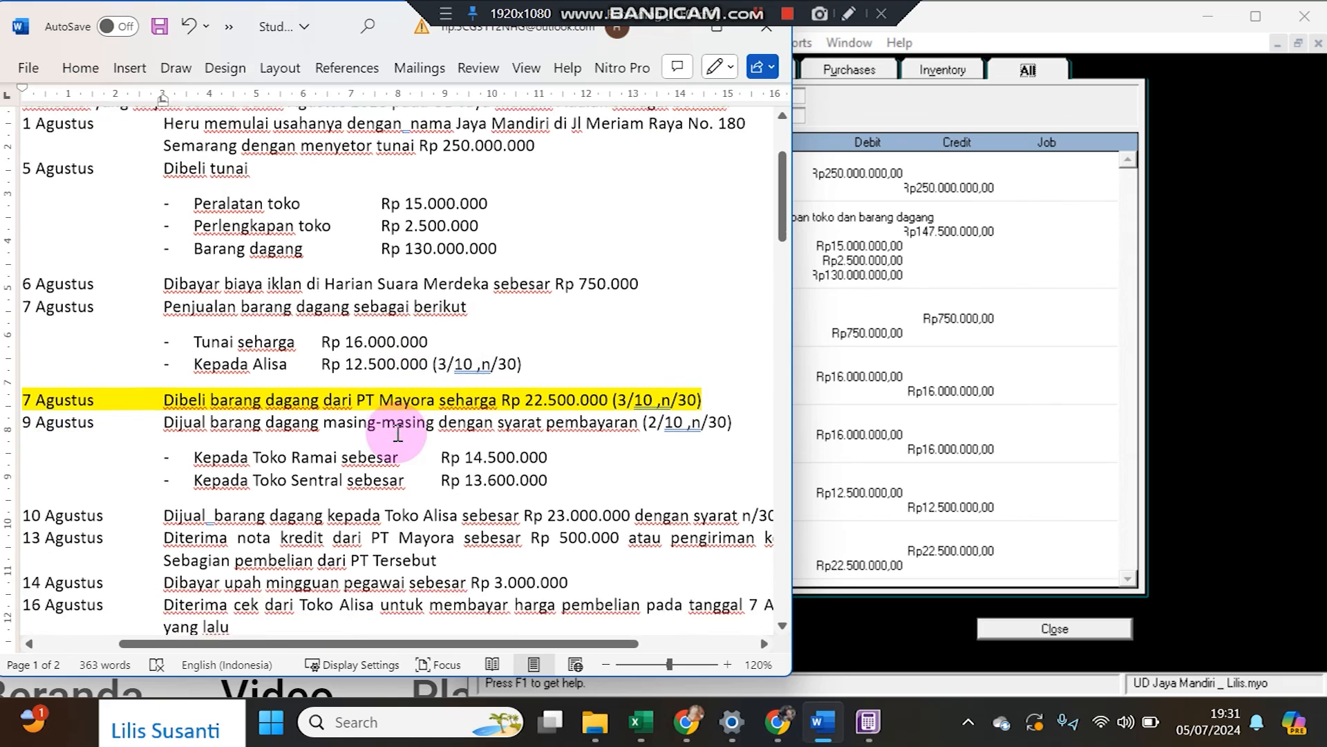
scroll(397, 432, "down", 1)
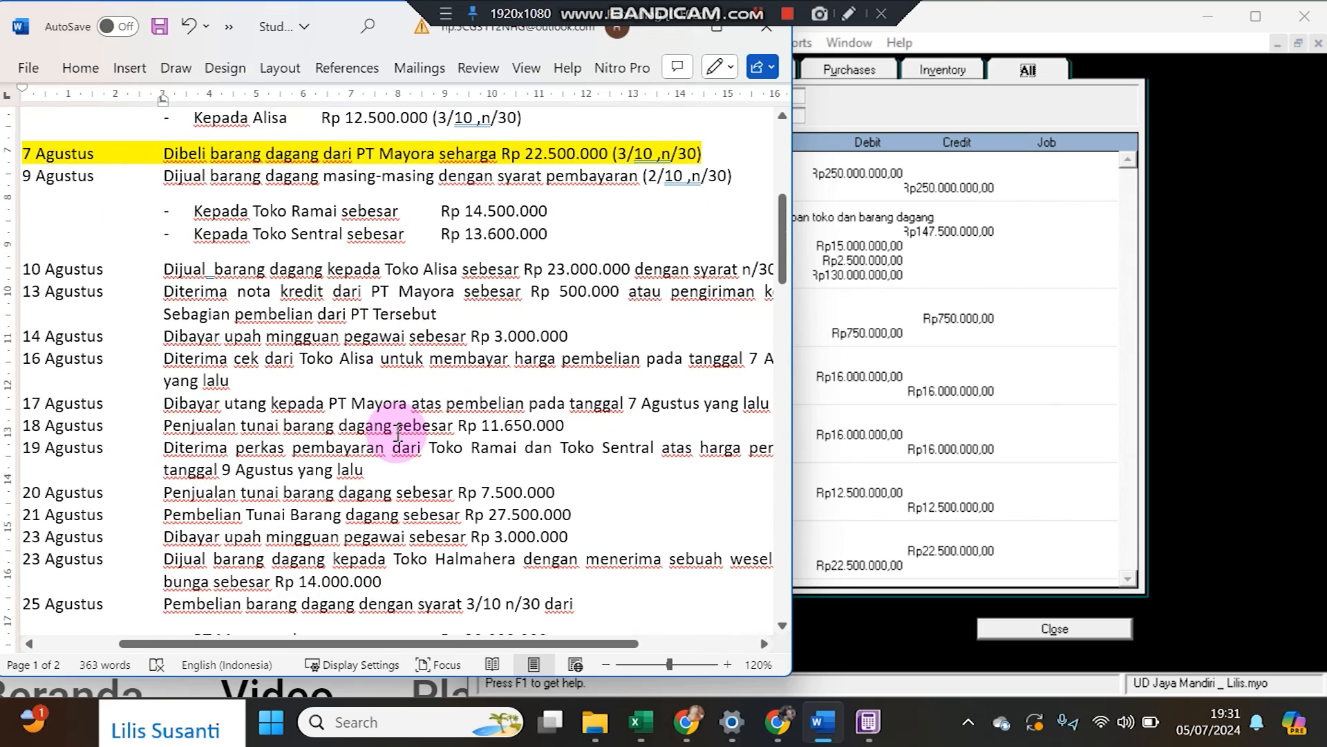
scroll(397, 432, "up", 7)
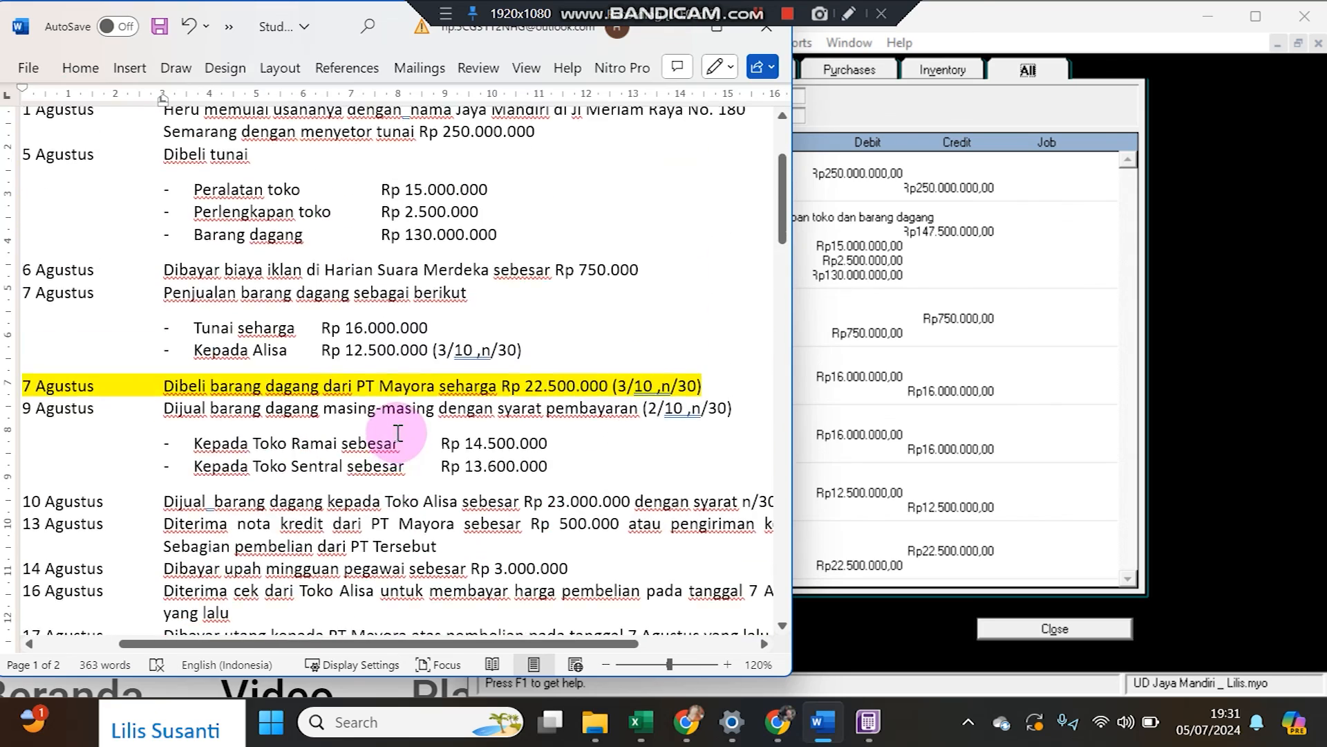
scroll(397, 432, "down", 3)
scroll(397, 432, "up", 1)
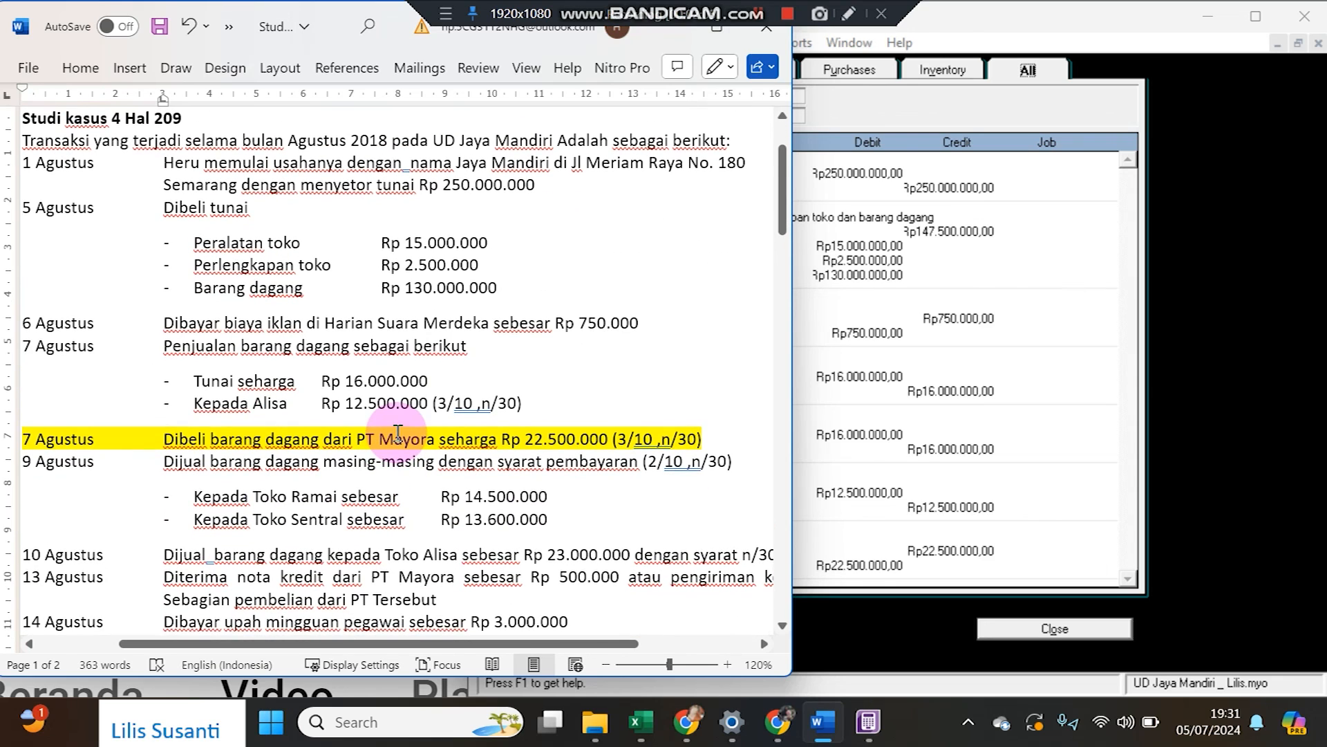
left_click(782, 626)
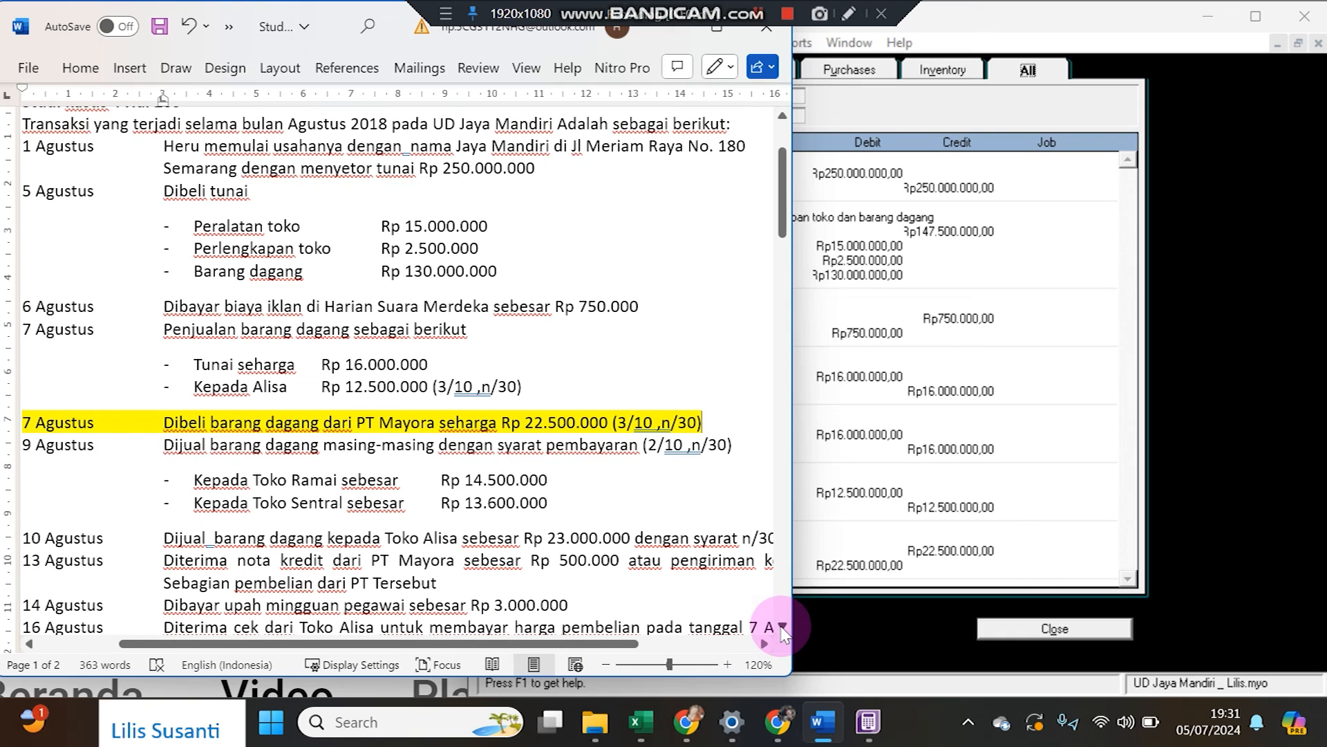
left_click(1178, 509)
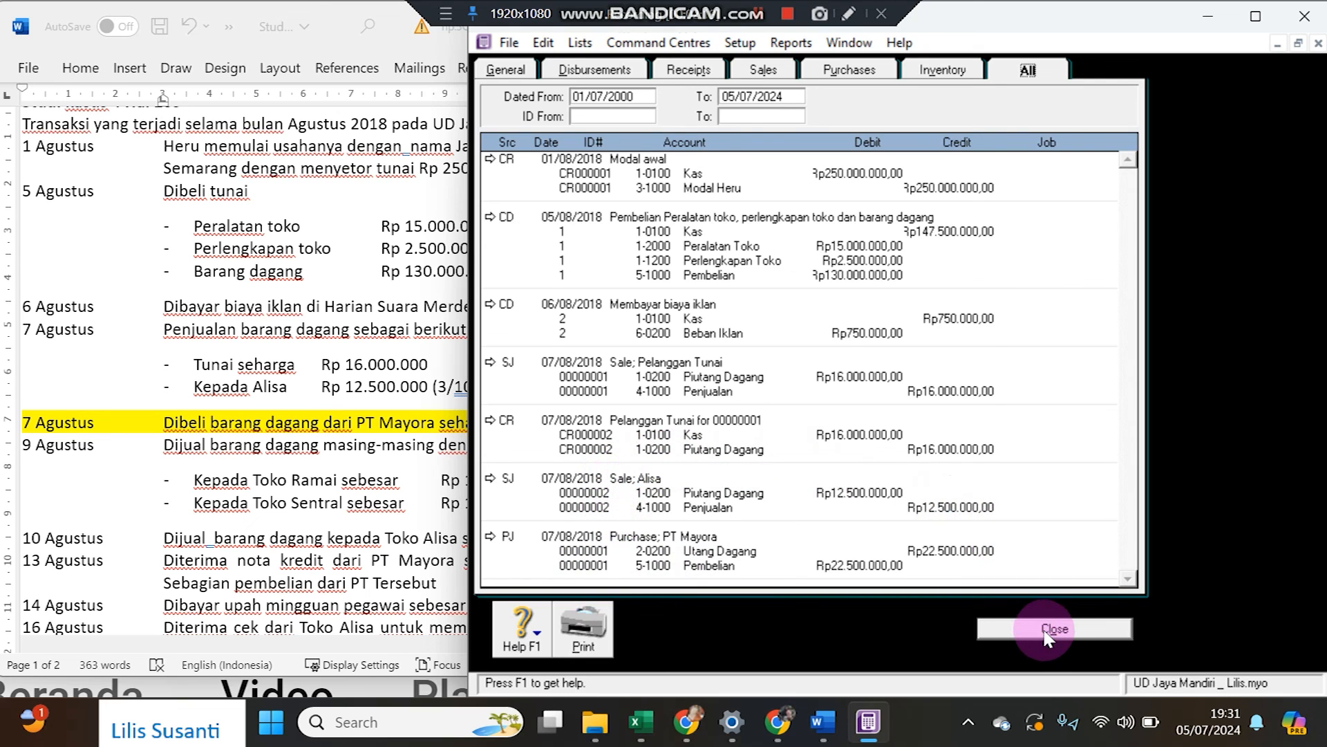
left_click(288, 419)
scroll(283, 415, "up", 3)
scroll(277, 360, "down", 3)
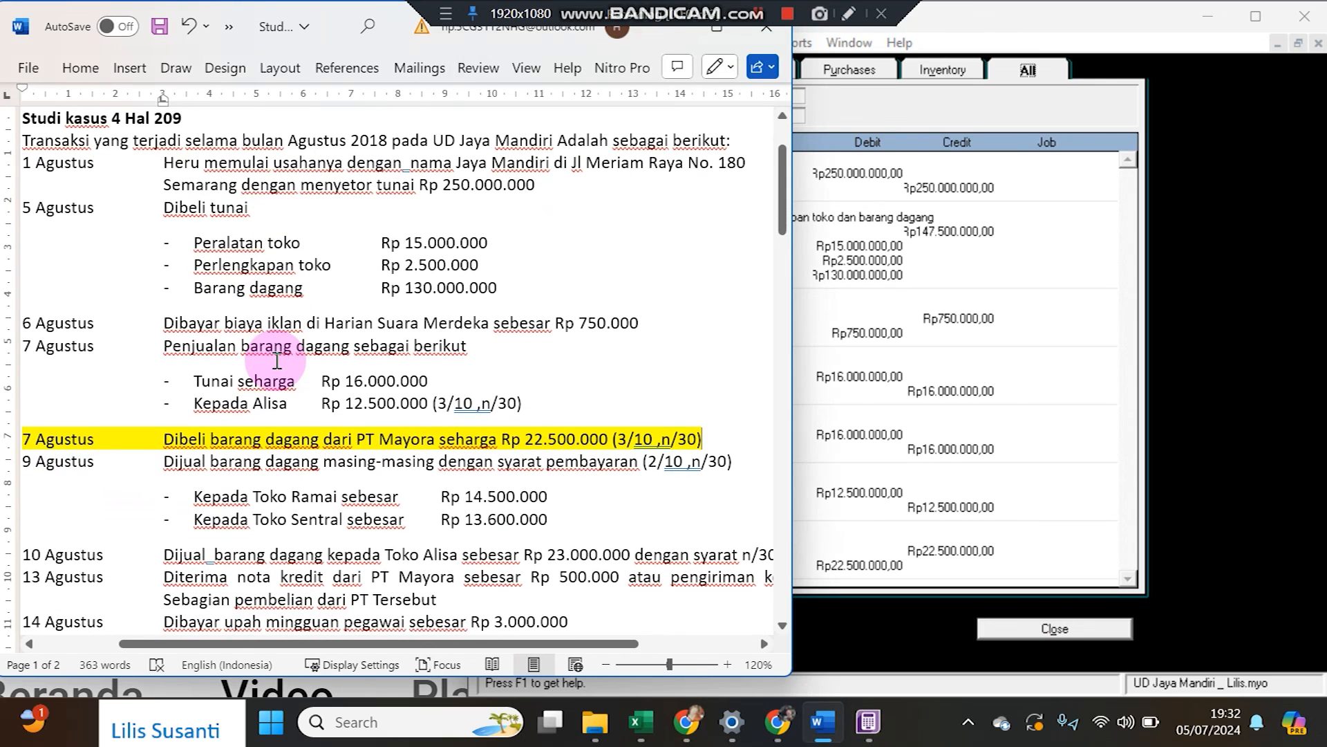
left_click(848, 624)
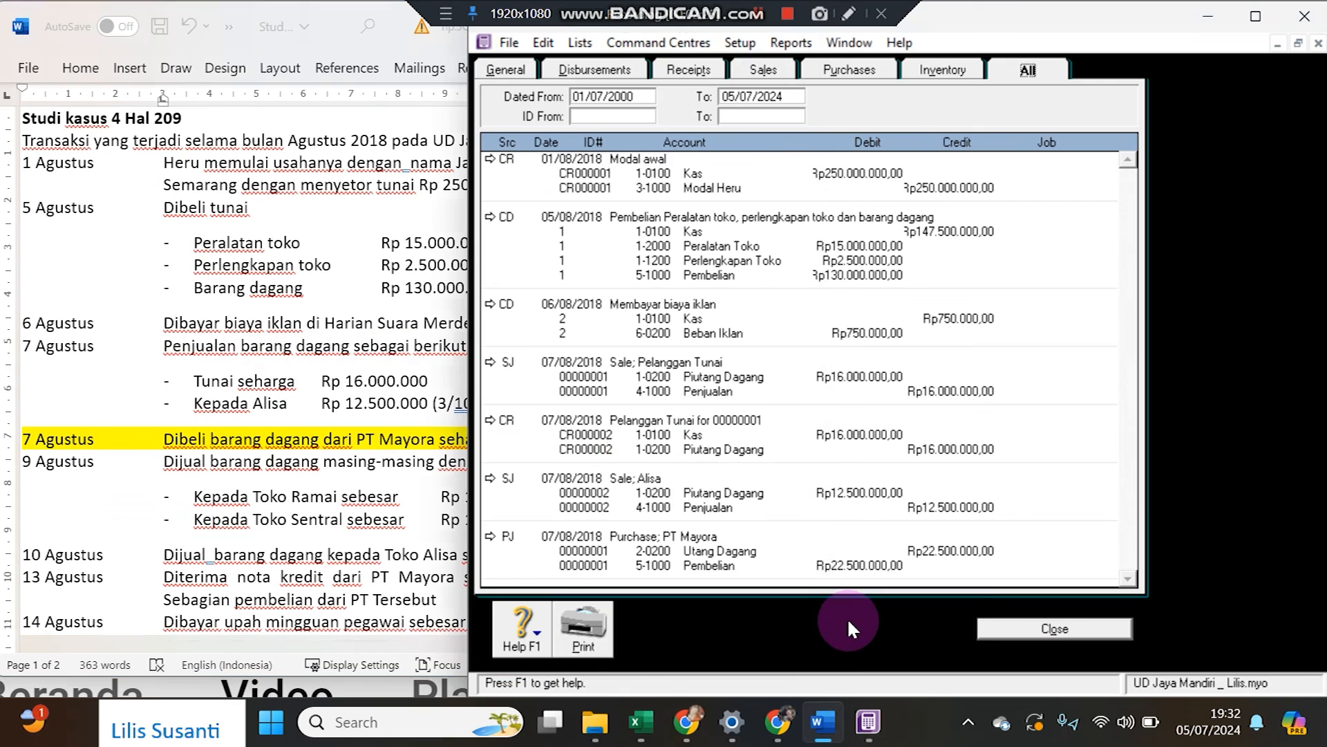
left_click(998, 628)
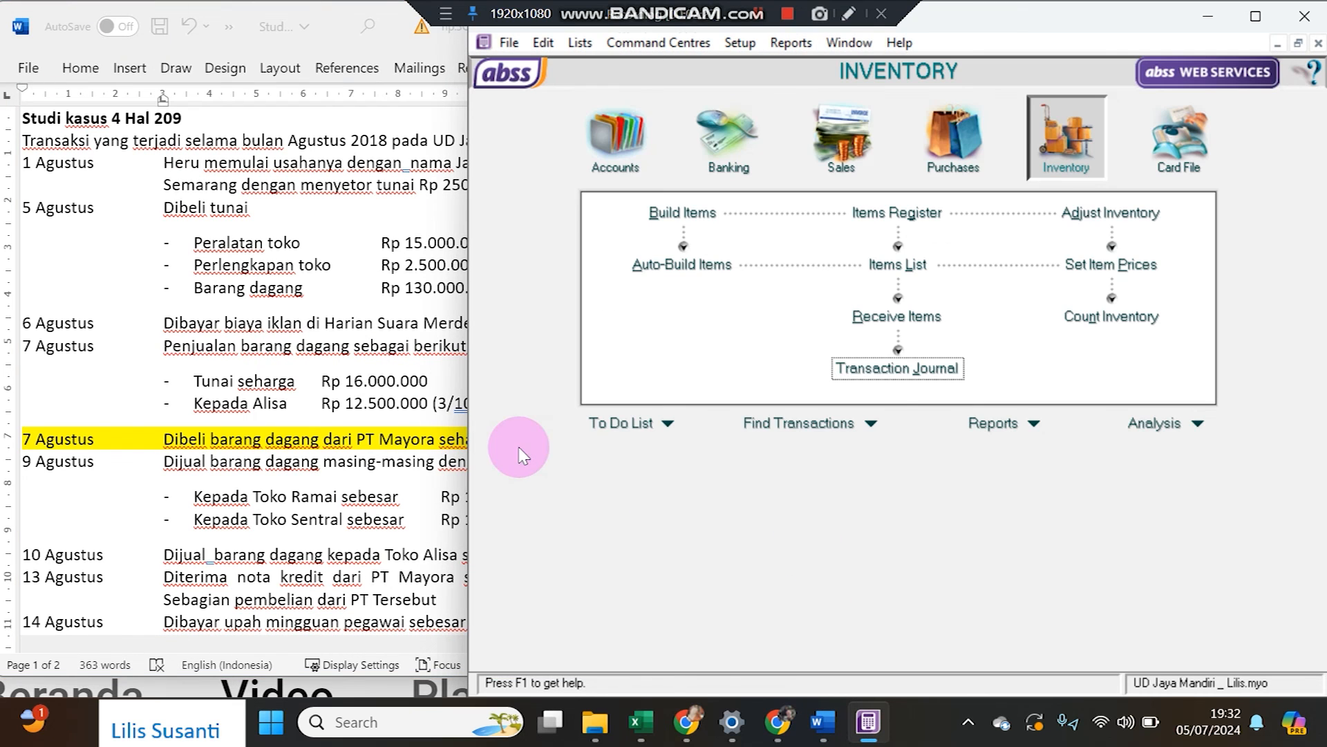
- Reopen the Transaction Journal with all entries listed and narrow the ABSS window to uncover more of the case study document
left_click(869, 368)
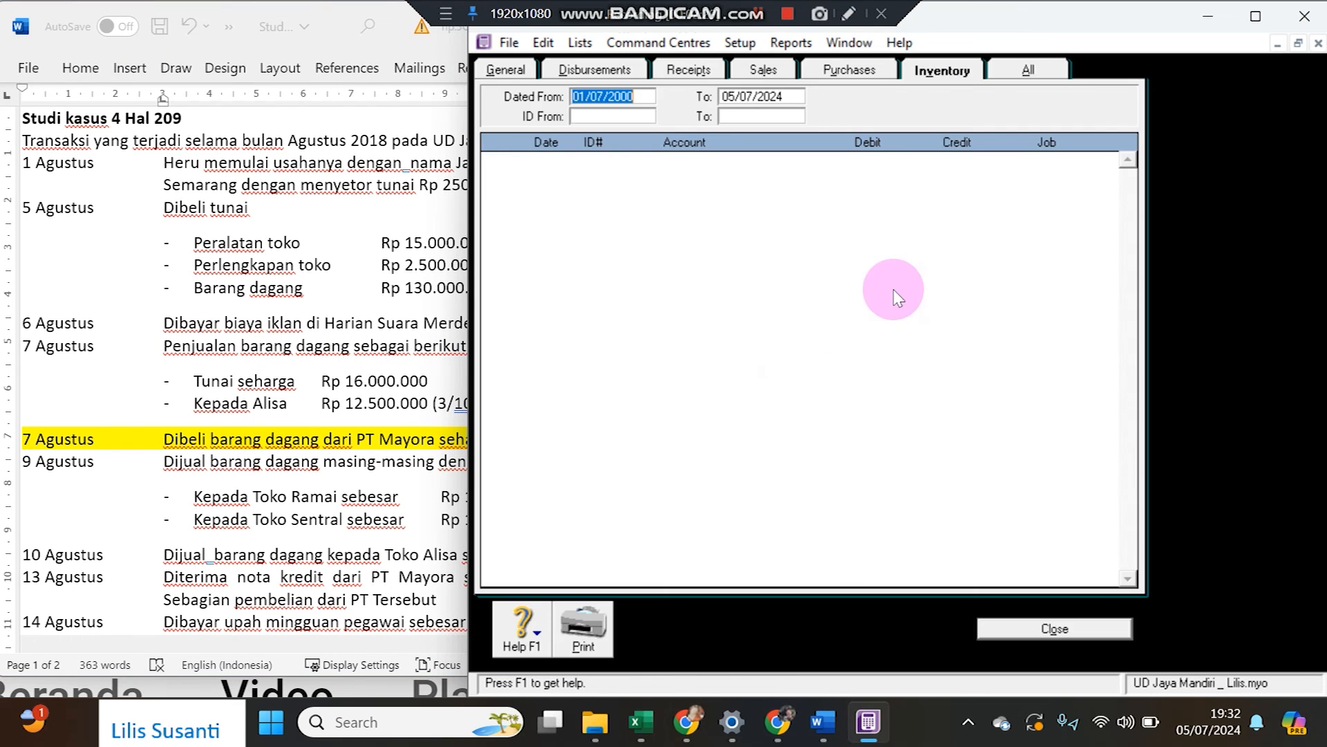
left_click(1028, 72)
left_click_drag(465, 136, 648, 133)
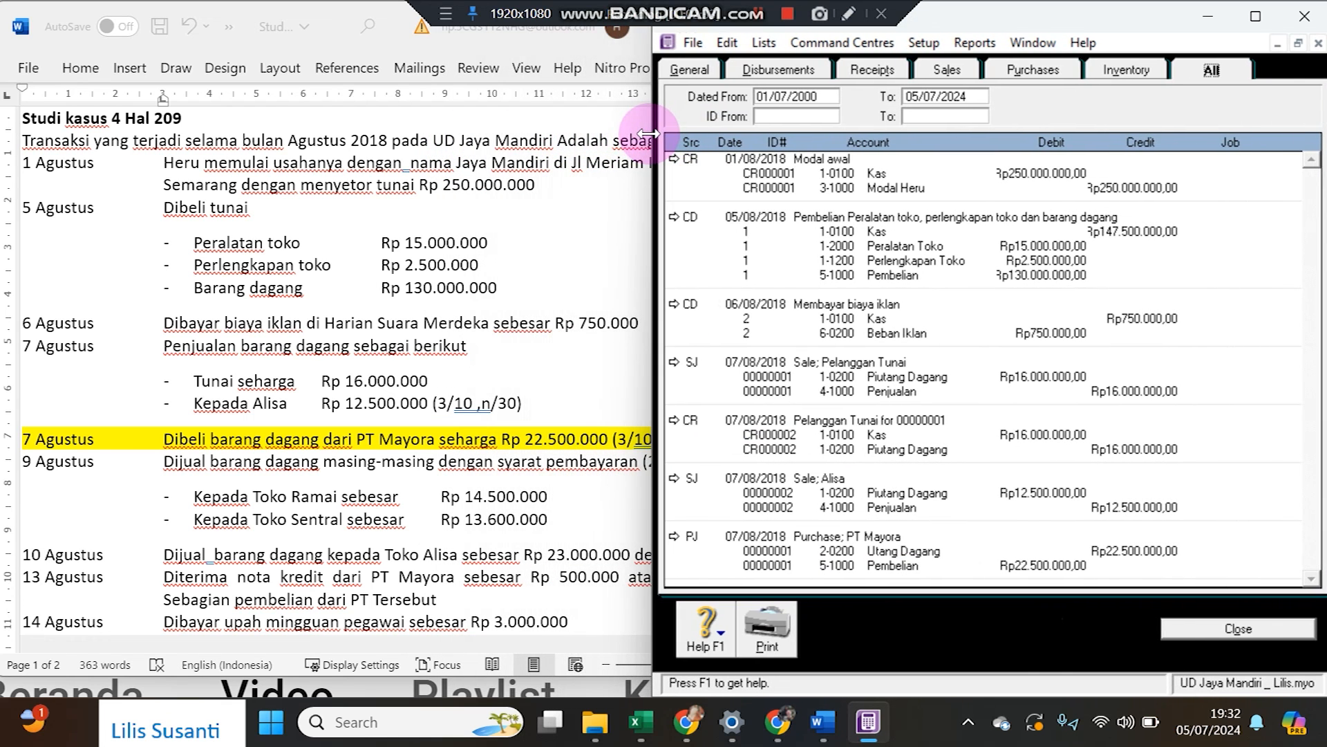